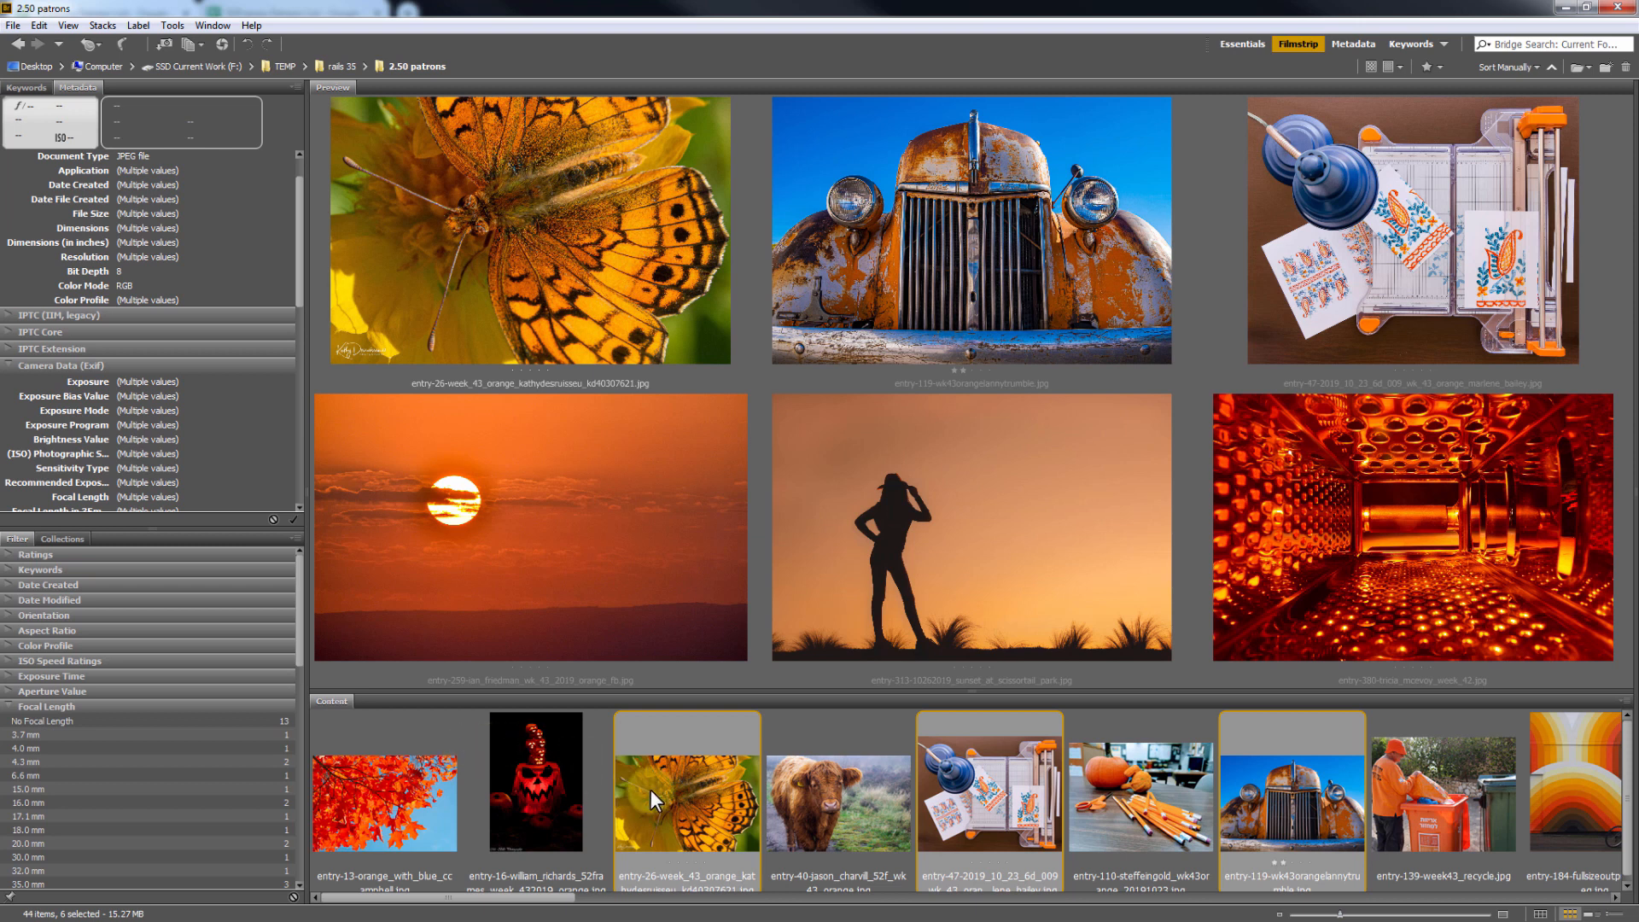
# Step: Look through the thumbnails of the photo entries in the 2.50 patrons folder from the first to the last
pyautogui.scroll(-5, 694, 811)
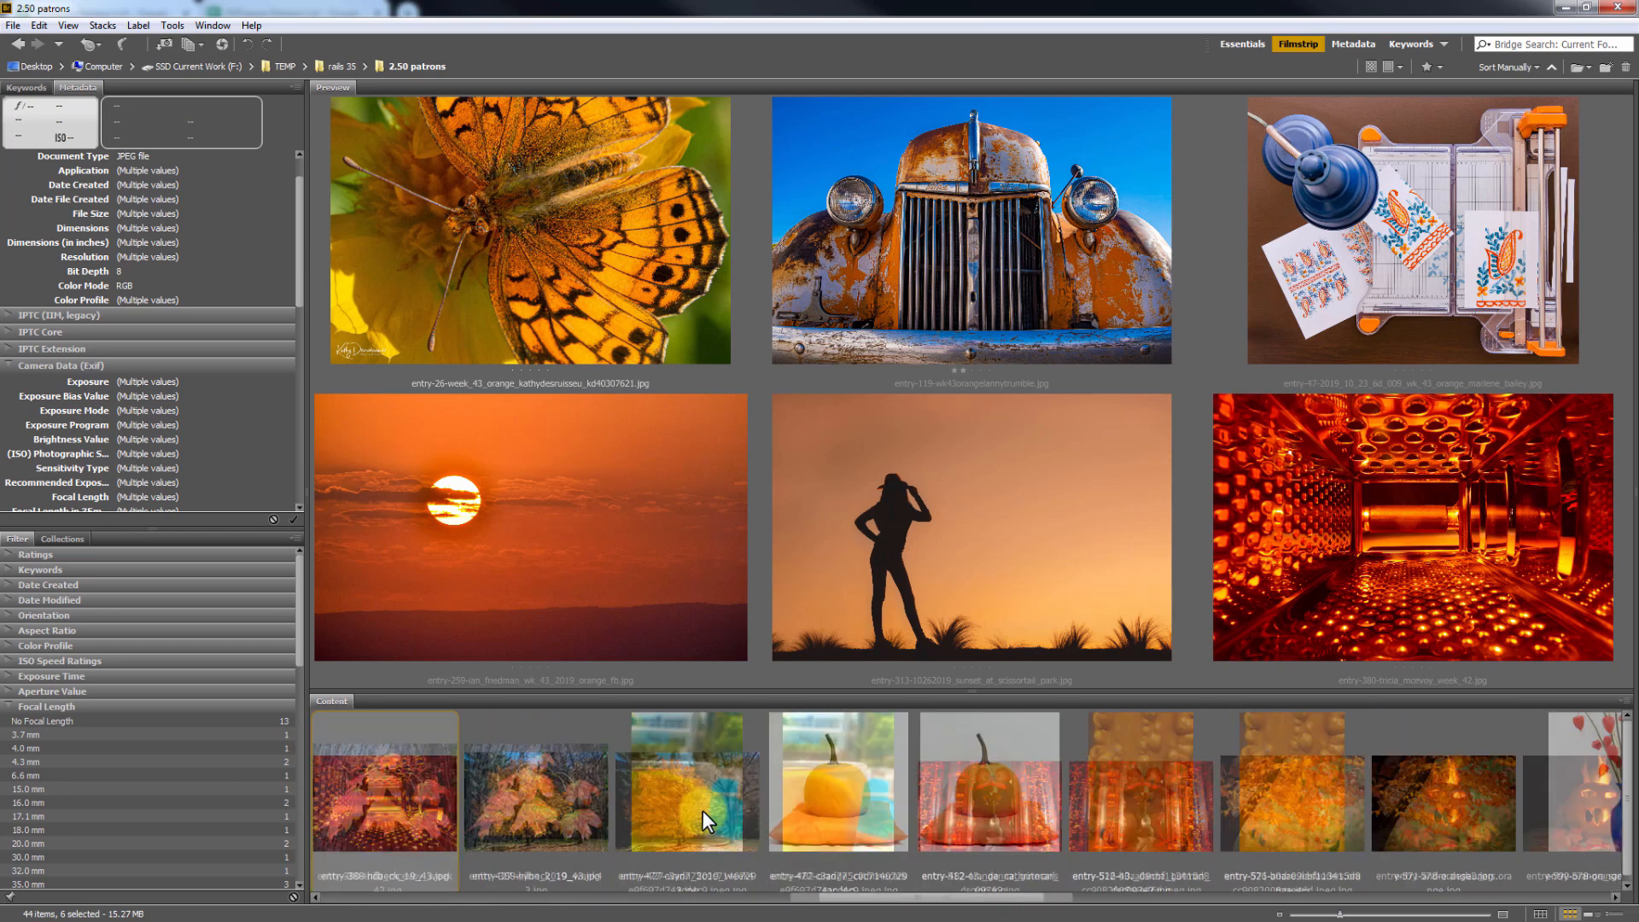
pyautogui.scroll(-6, 703, 811)
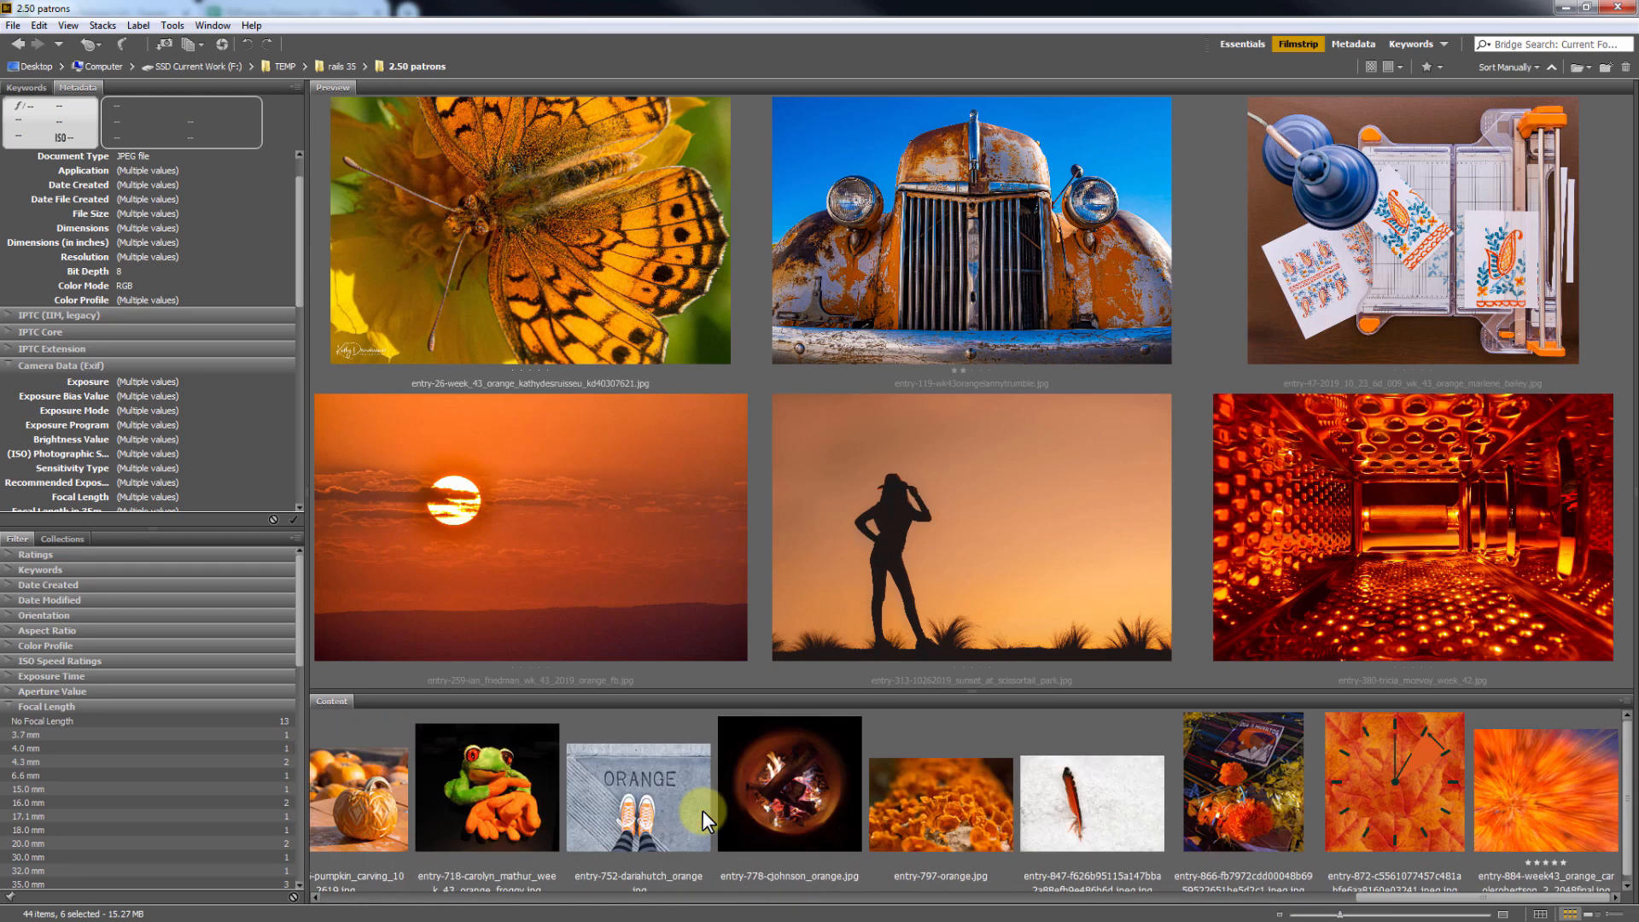
pyautogui.scroll(10, 704, 811)
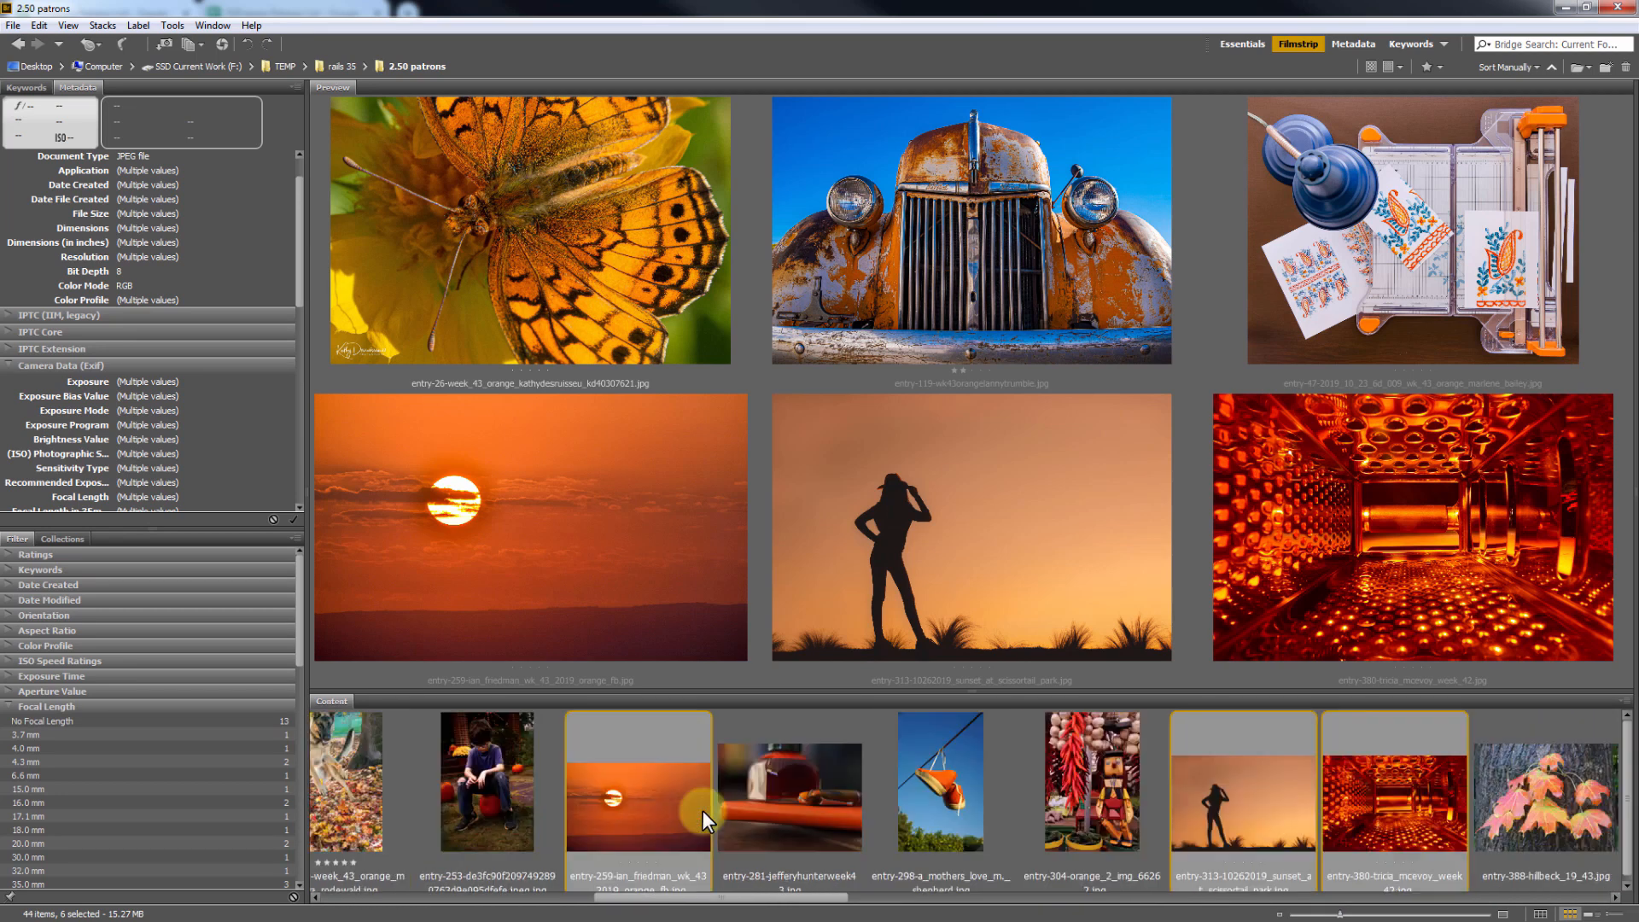
pyautogui.scroll(-8, 704, 811)
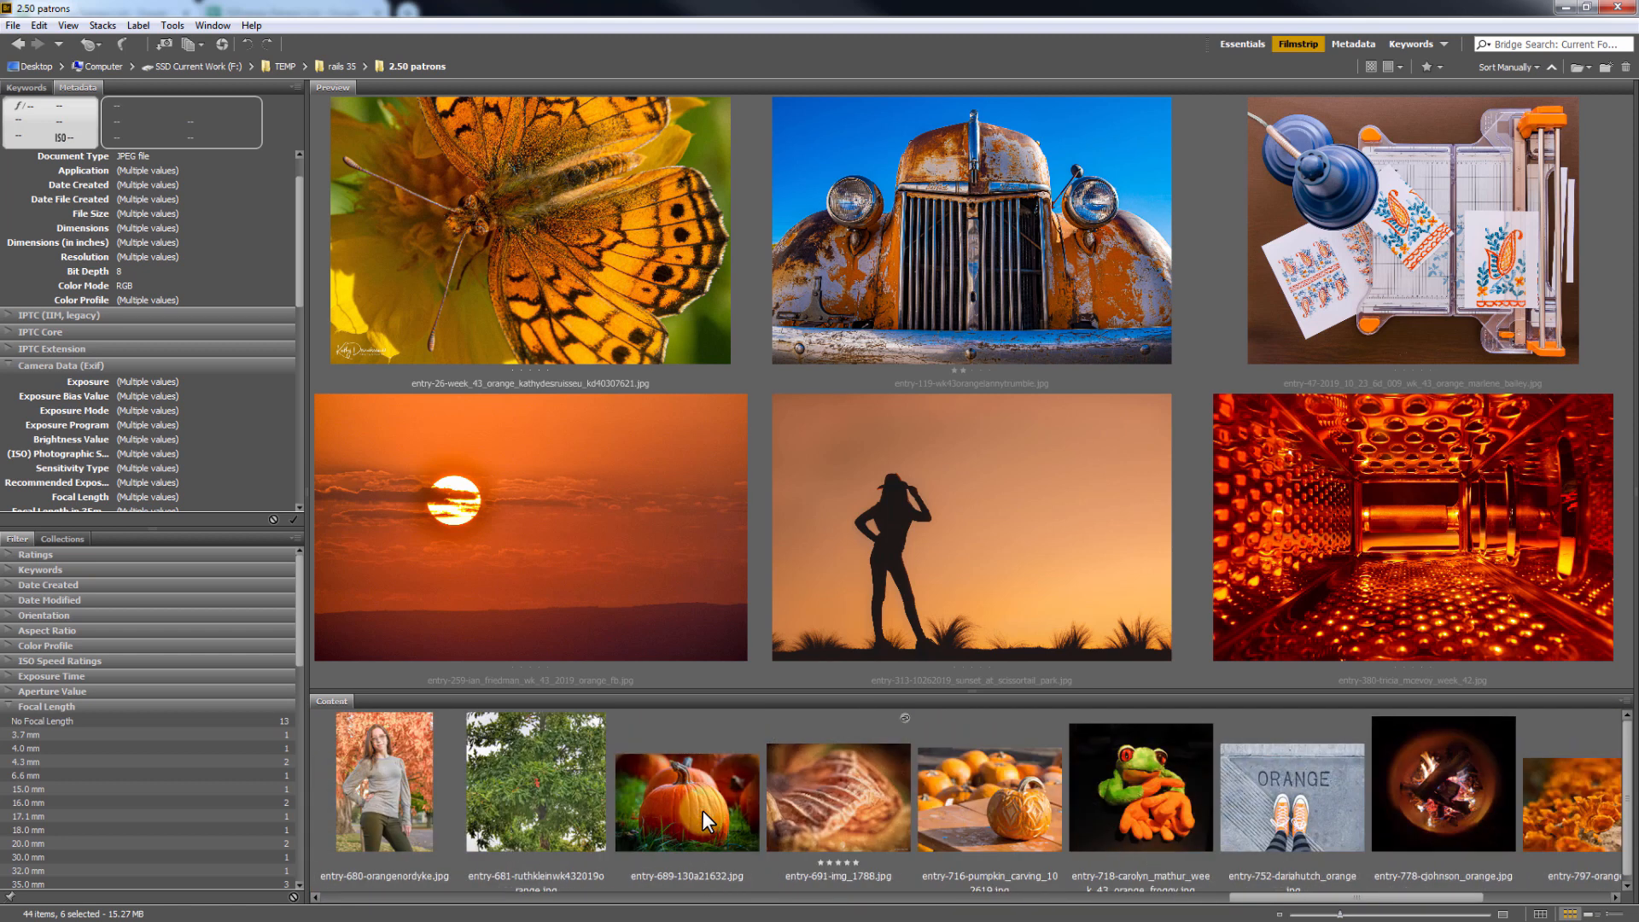
pyautogui.scroll(8, 725, 803)
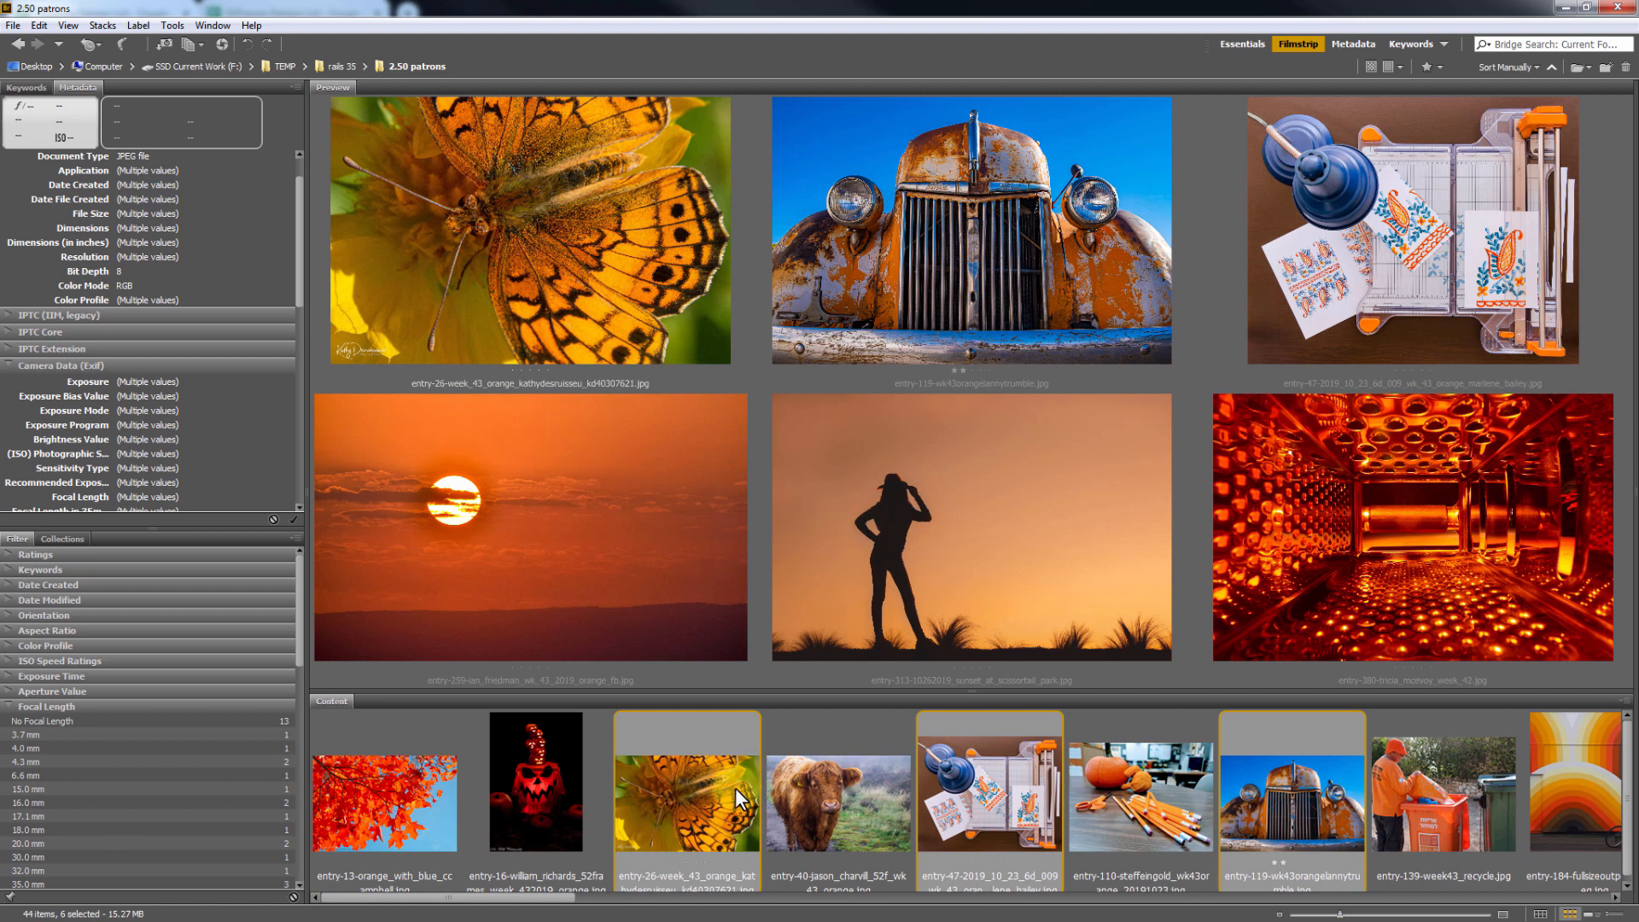
pyautogui.scroll(-6, 735, 787)
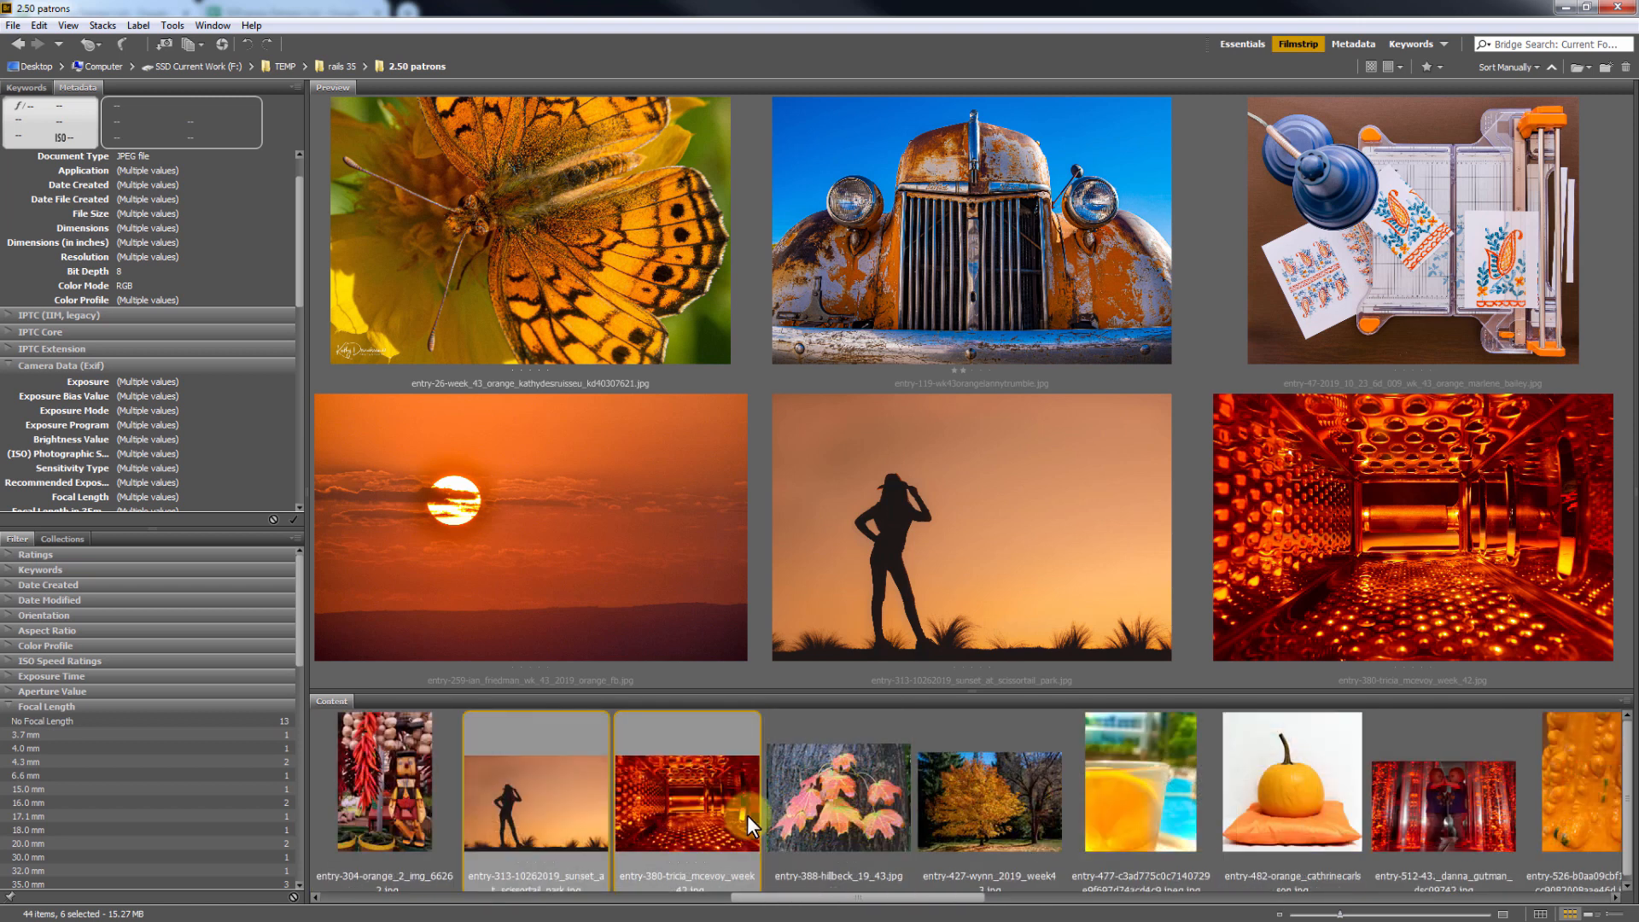
pyautogui.scroll(-5, 746, 816)
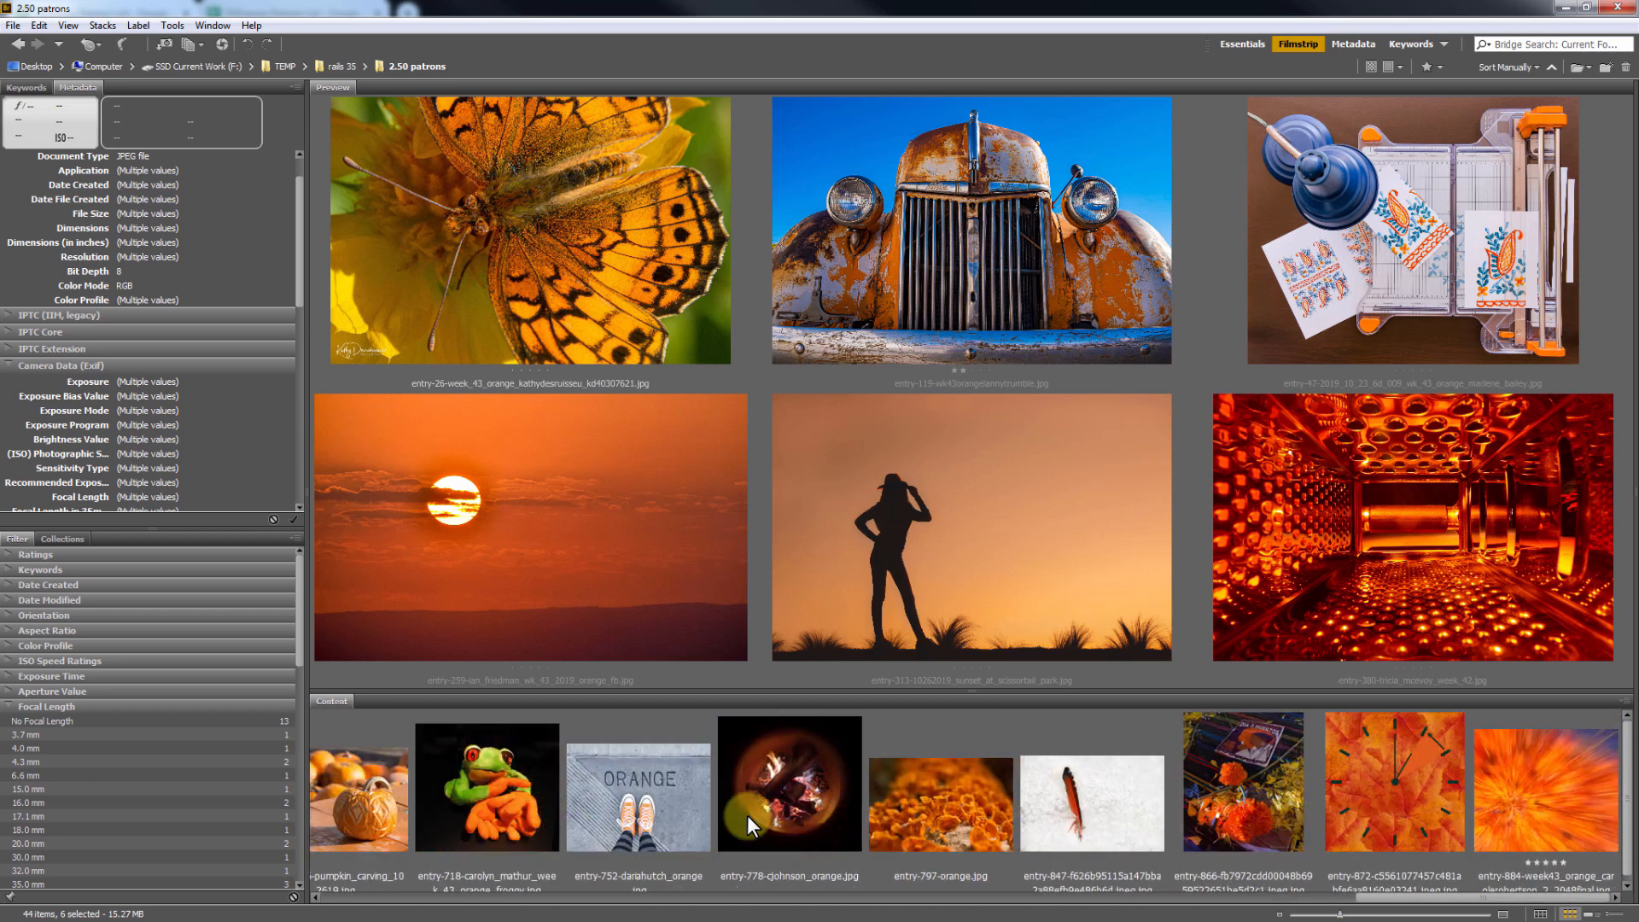
pyautogui.scroll(6, 735, 809)
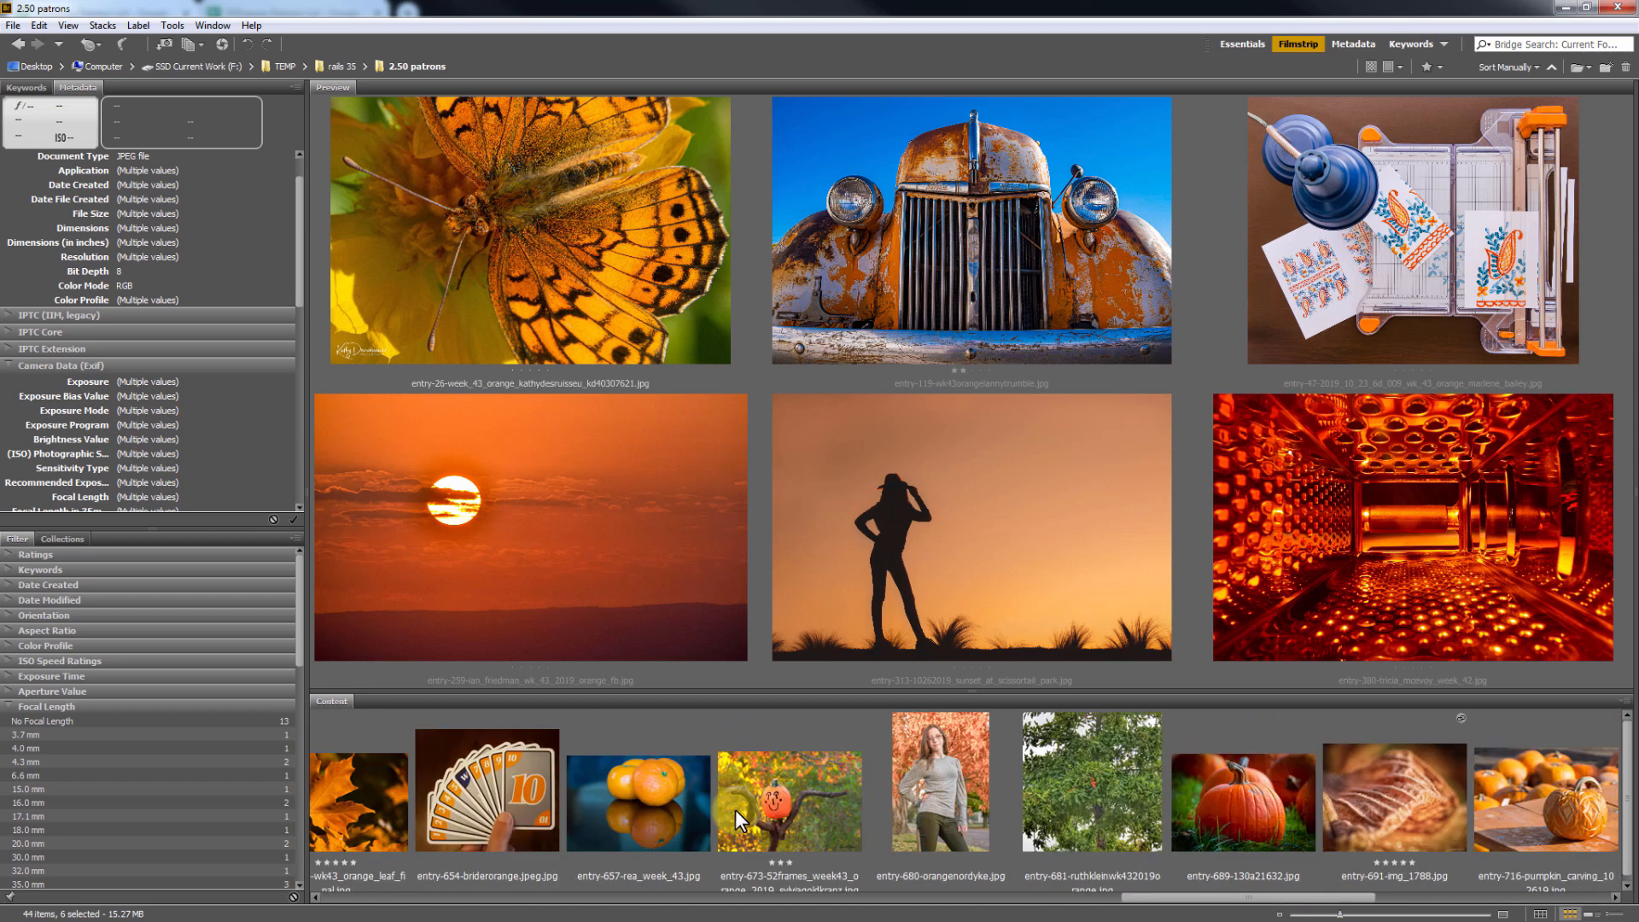
pyautogui.scroll(6, 735, 809)
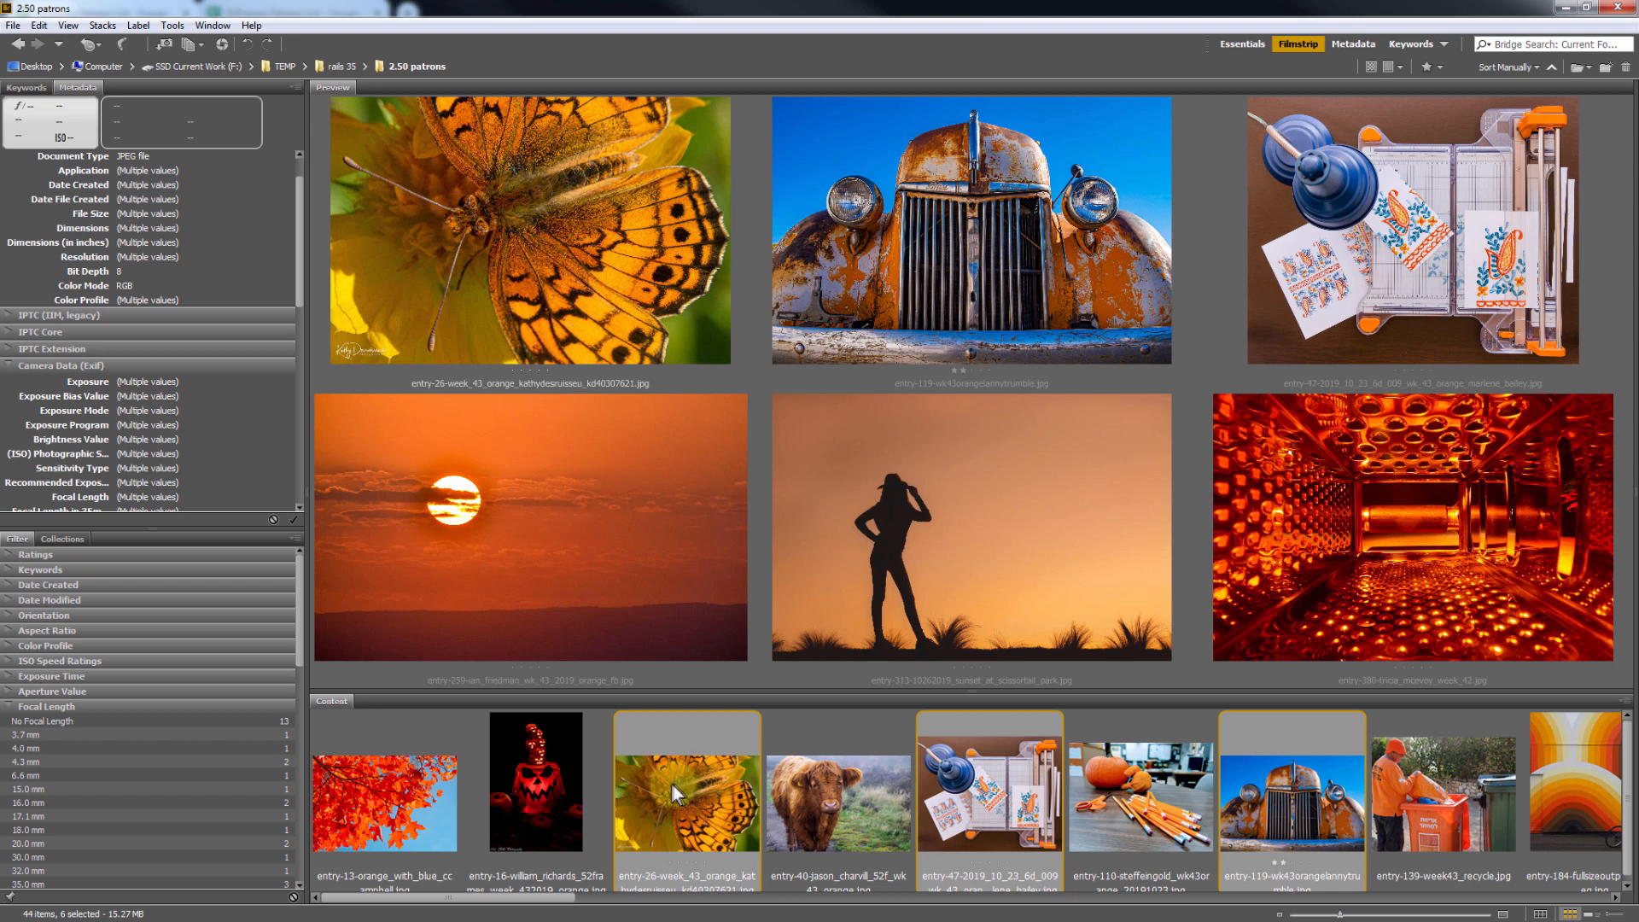
# Step: Preview the entry-13 maple leaves photo and compare it with the other entries in the filmstrip
pyautogui.click(450, 815)
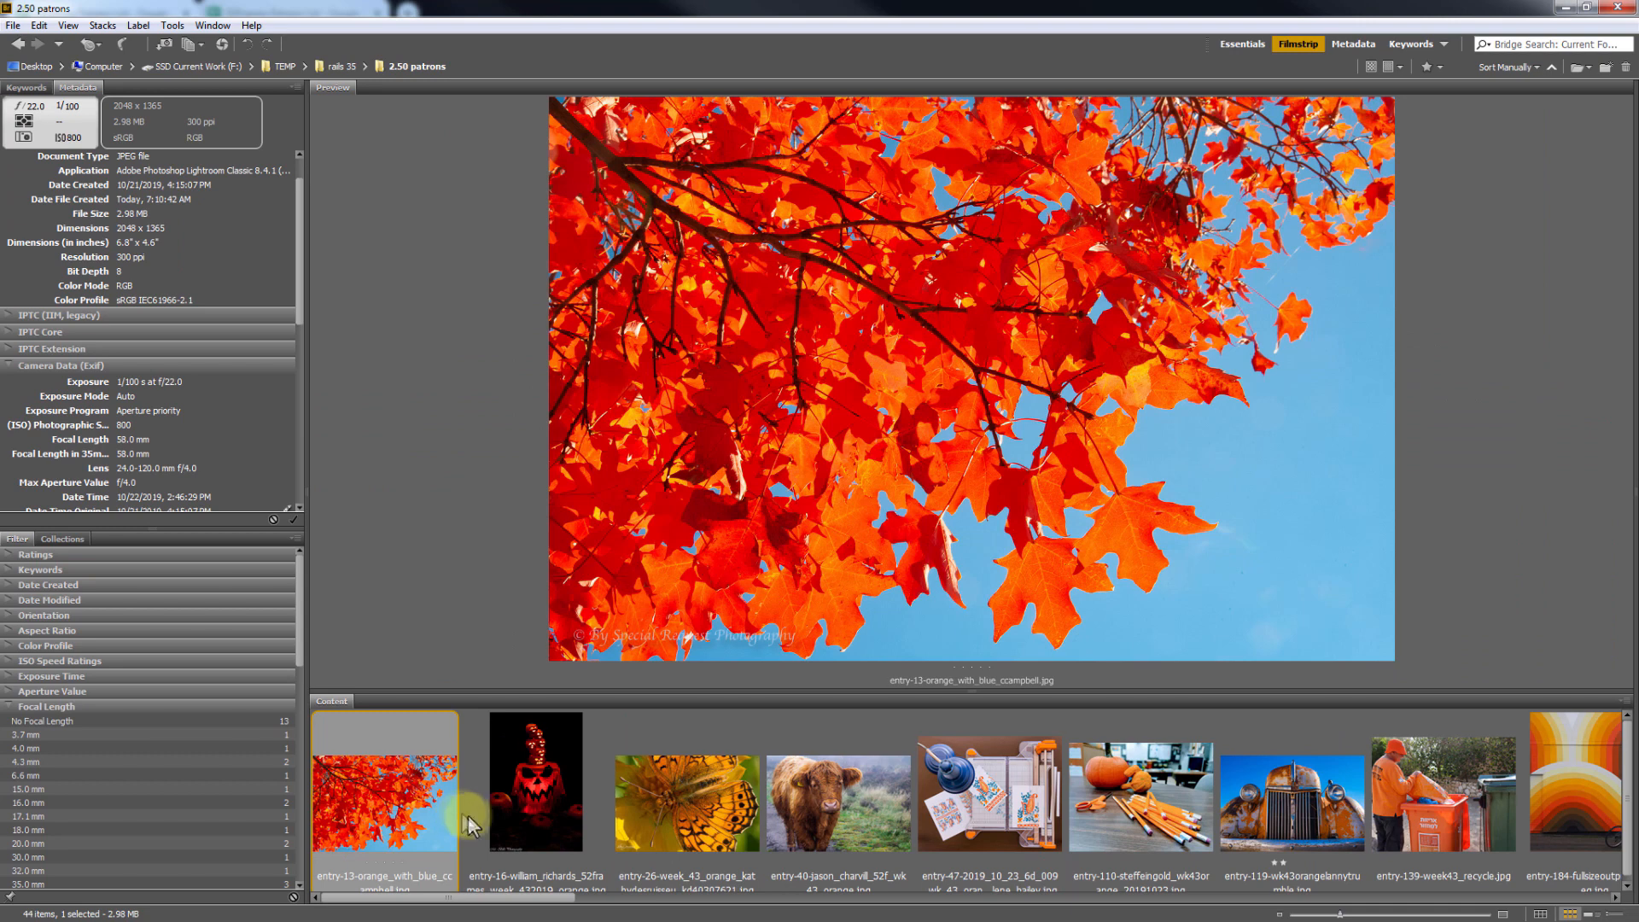
pyautogui.scroll(-5, 501, 816)
pyautogui.scroll(-10, 507, 822)
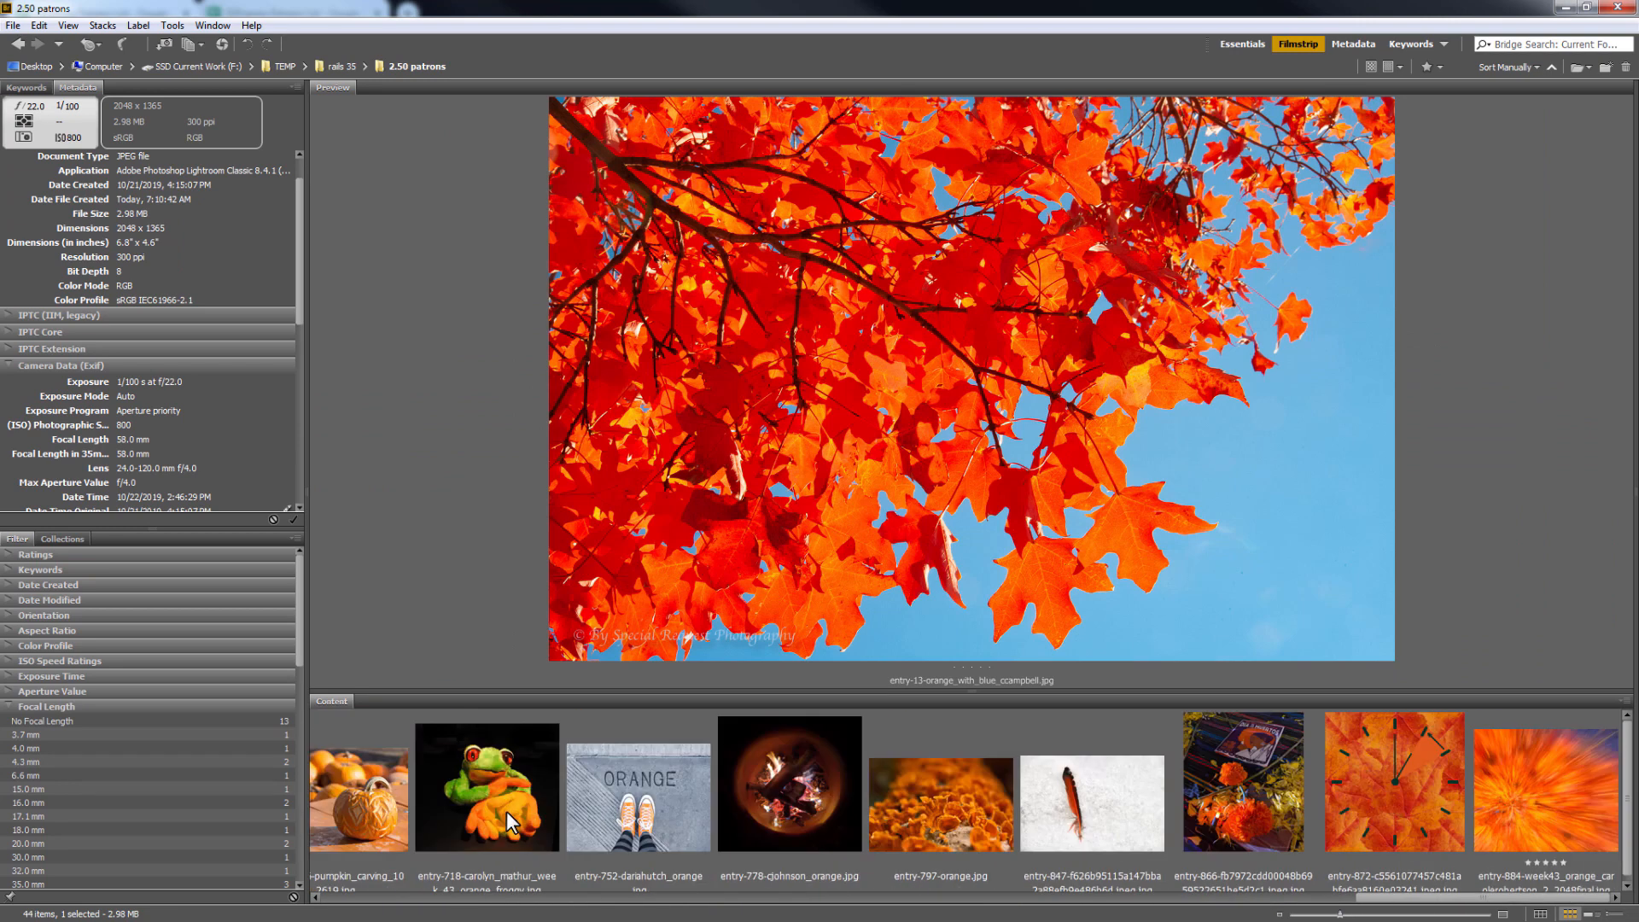
pyautogui.scroll(10, 509, 821)
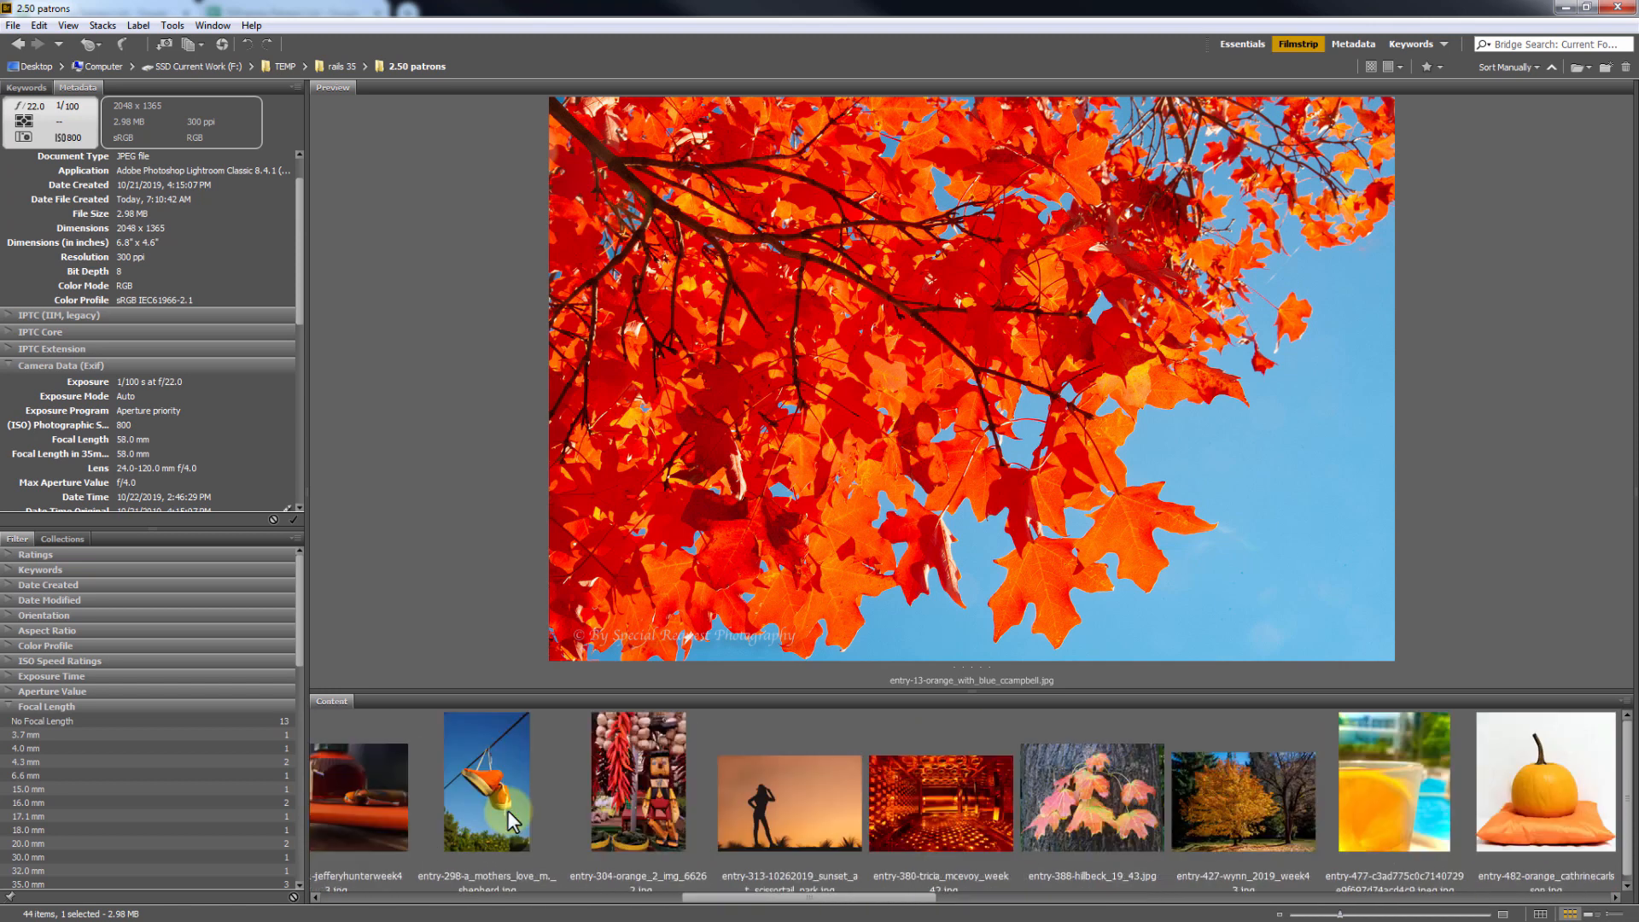
pyautogui.scroll(3, 509, 821)
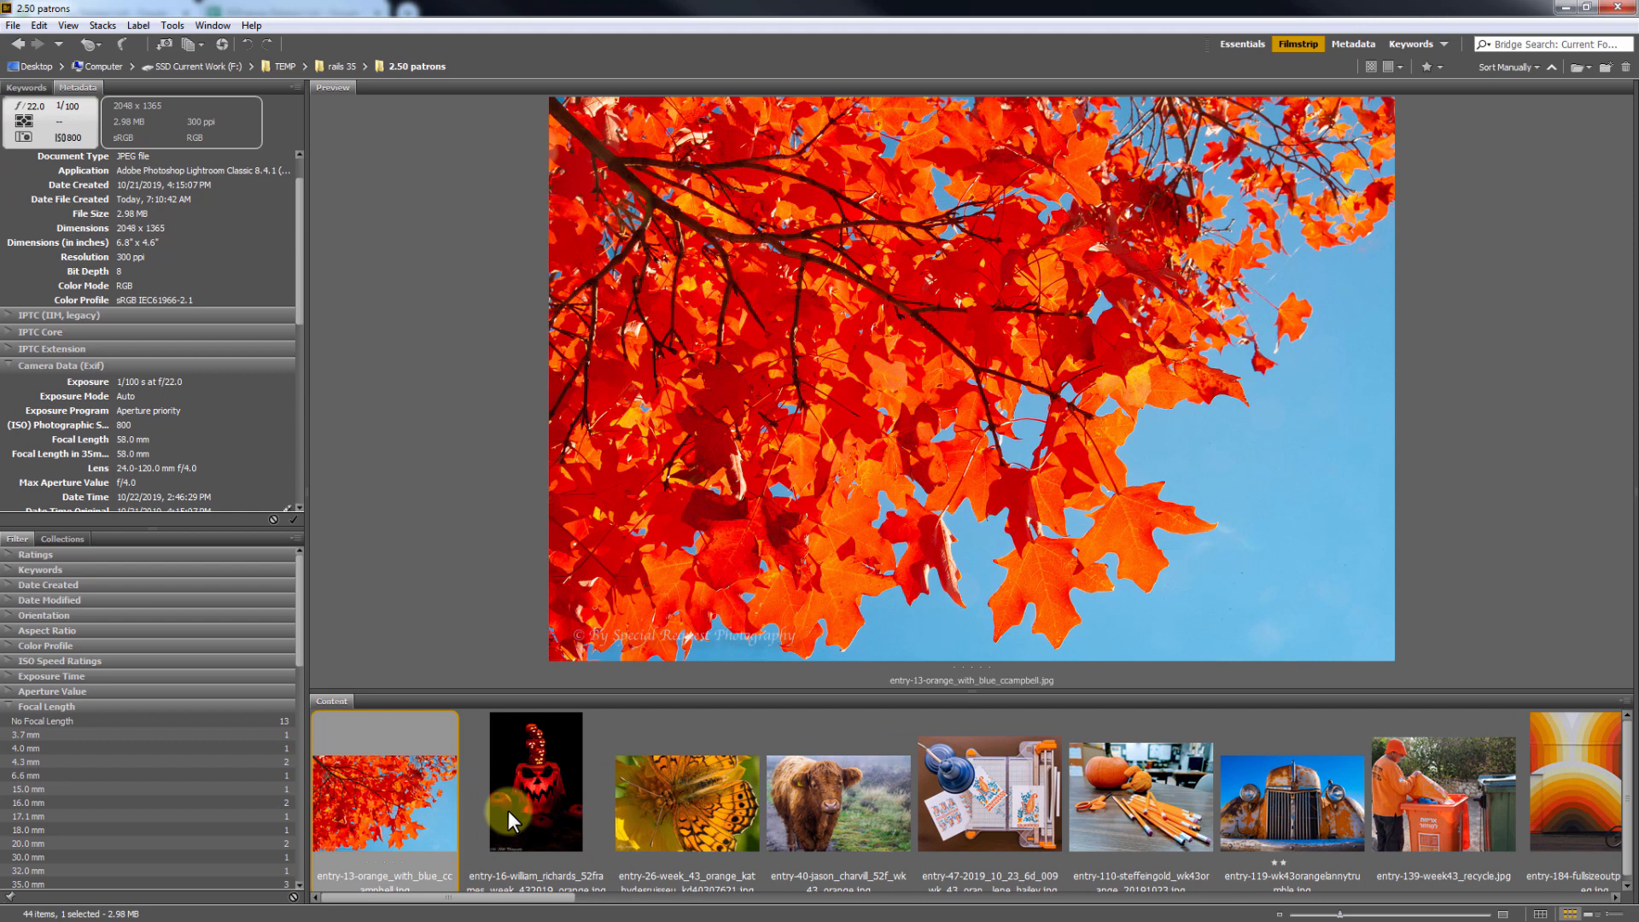
# Step: Preview all entries together, return to the entry-13 maple leaves photo alone, and scan the remaining thumbnails
pyautogui.hotkey('ctrl', 'a')
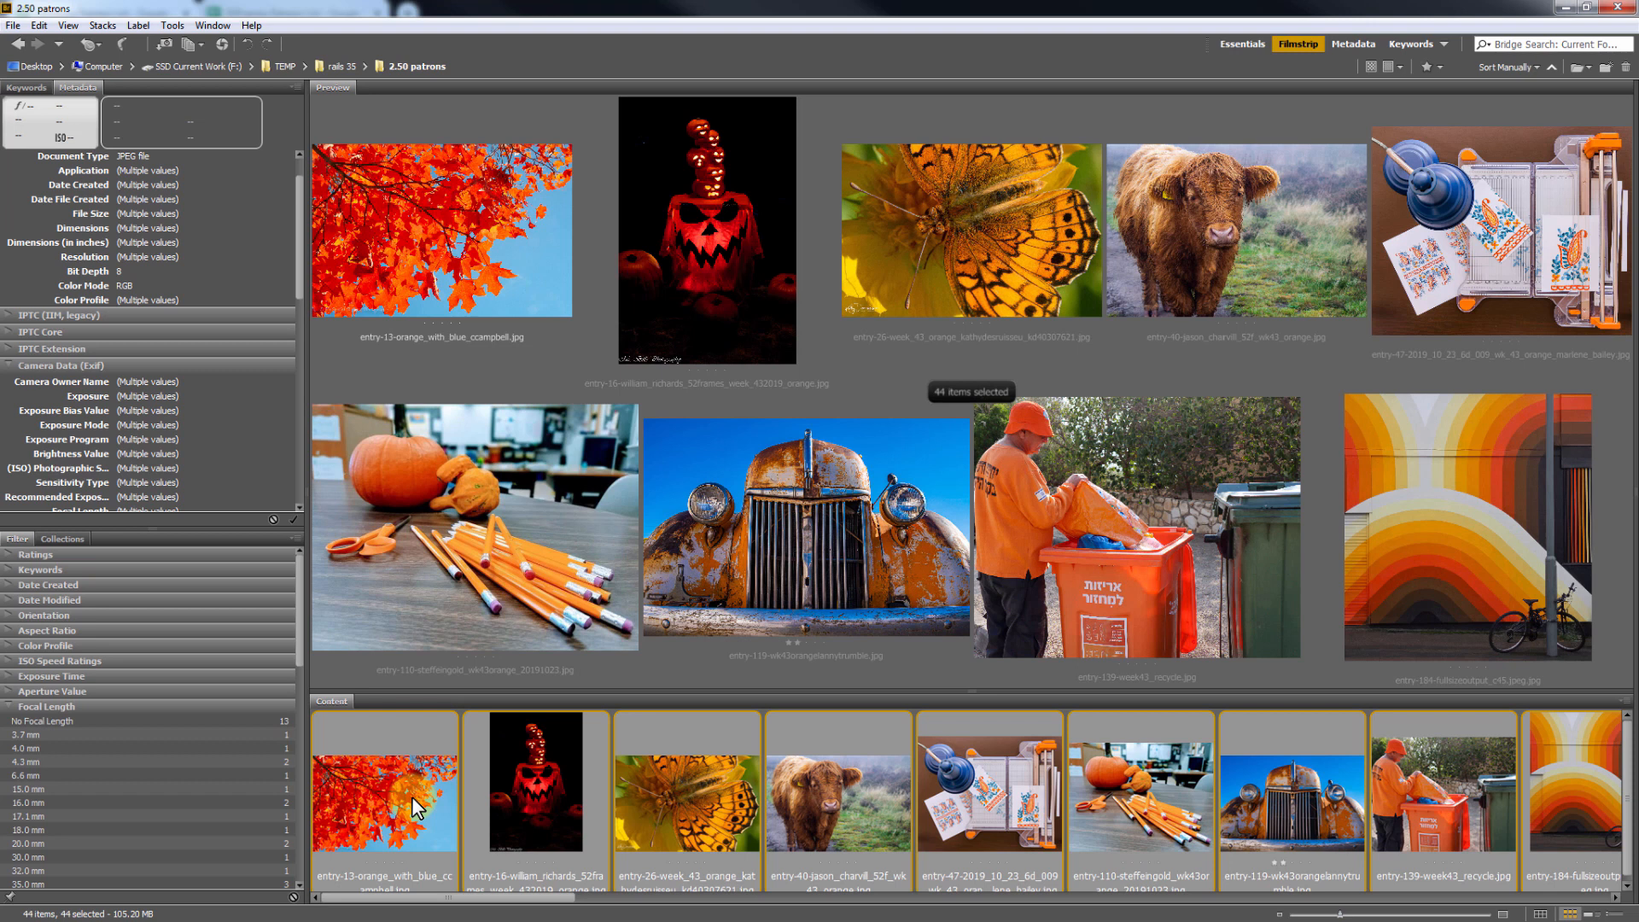
pyautogui.click(415, 805)
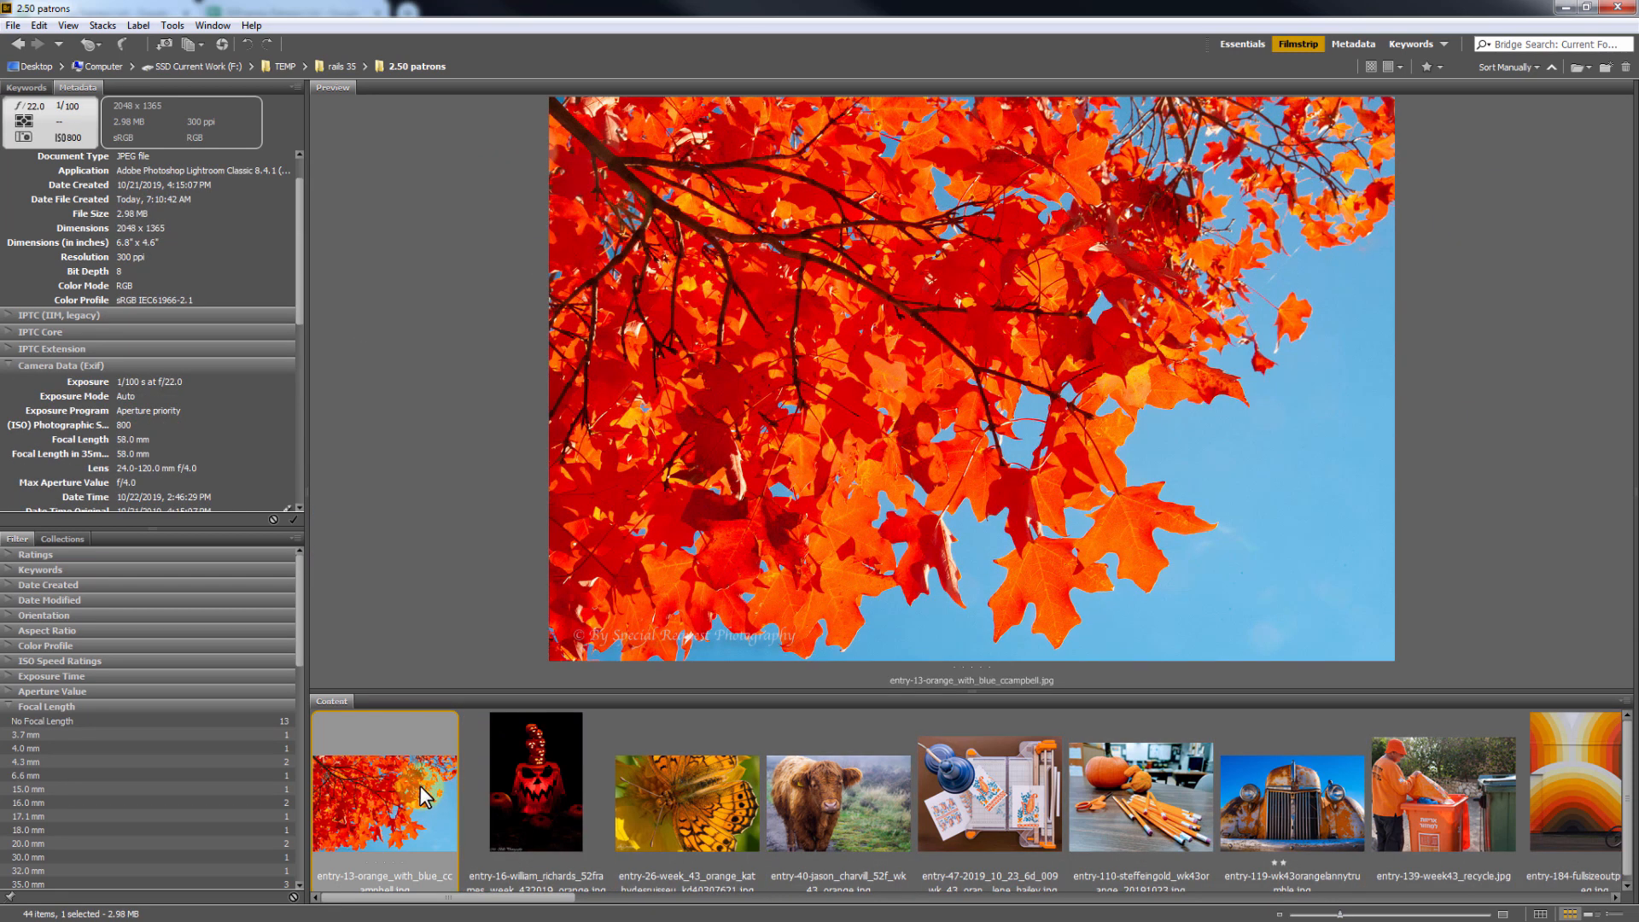
pyautogui.scroll(-3, 421, 791)
pyautogui.scroll(-3, 426, 782)
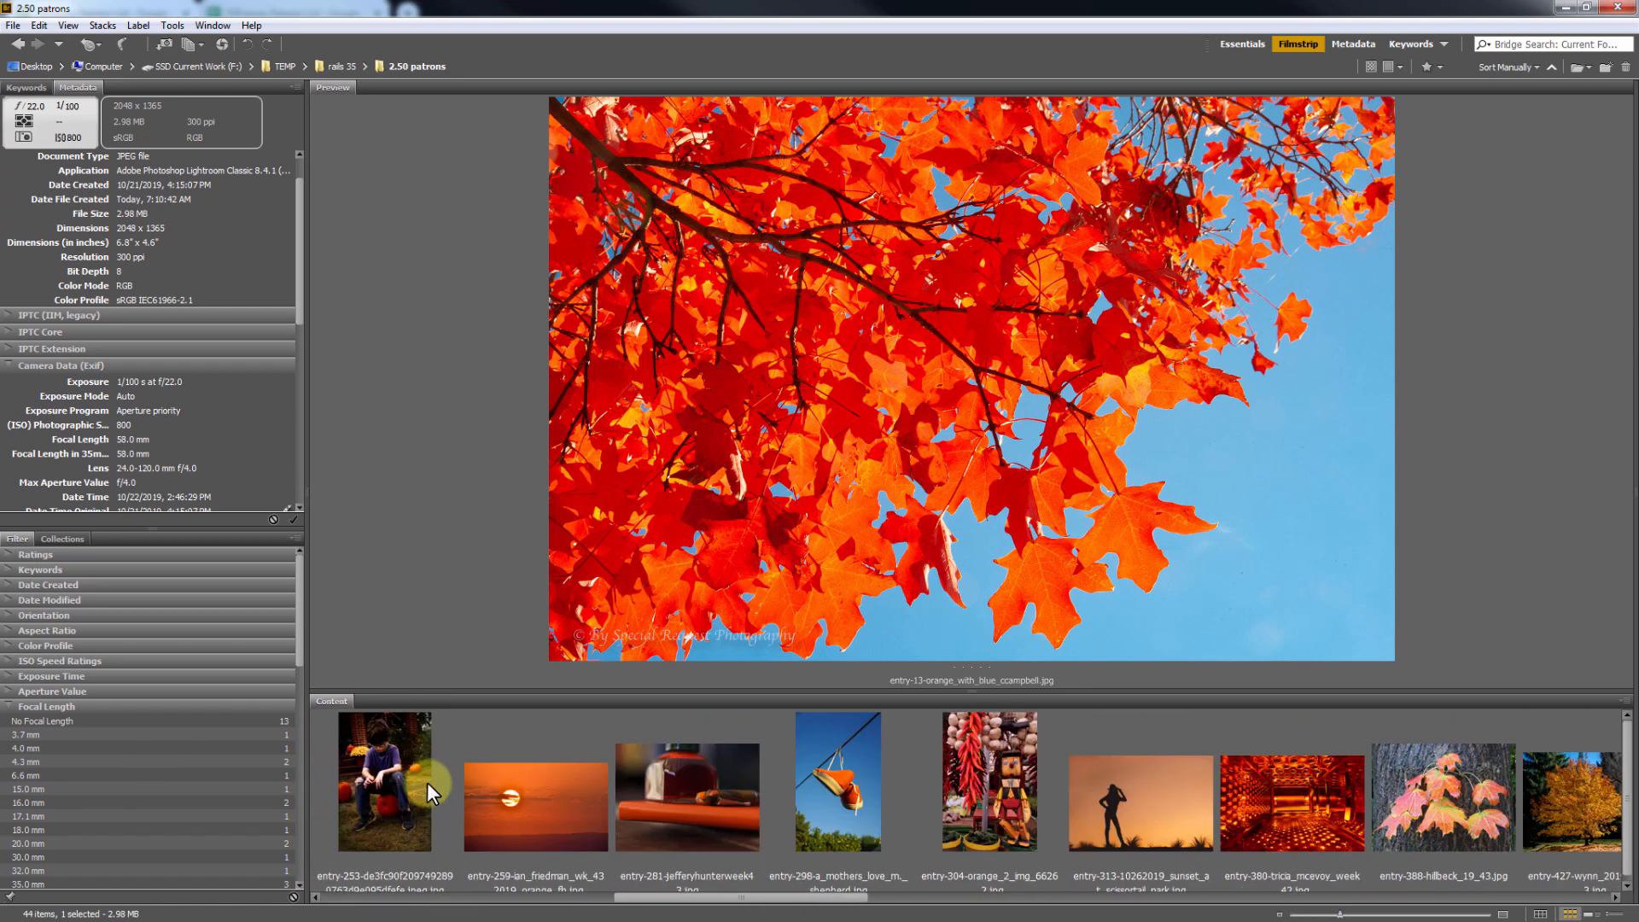
pyautogui.scroll(-3, 429, 777)
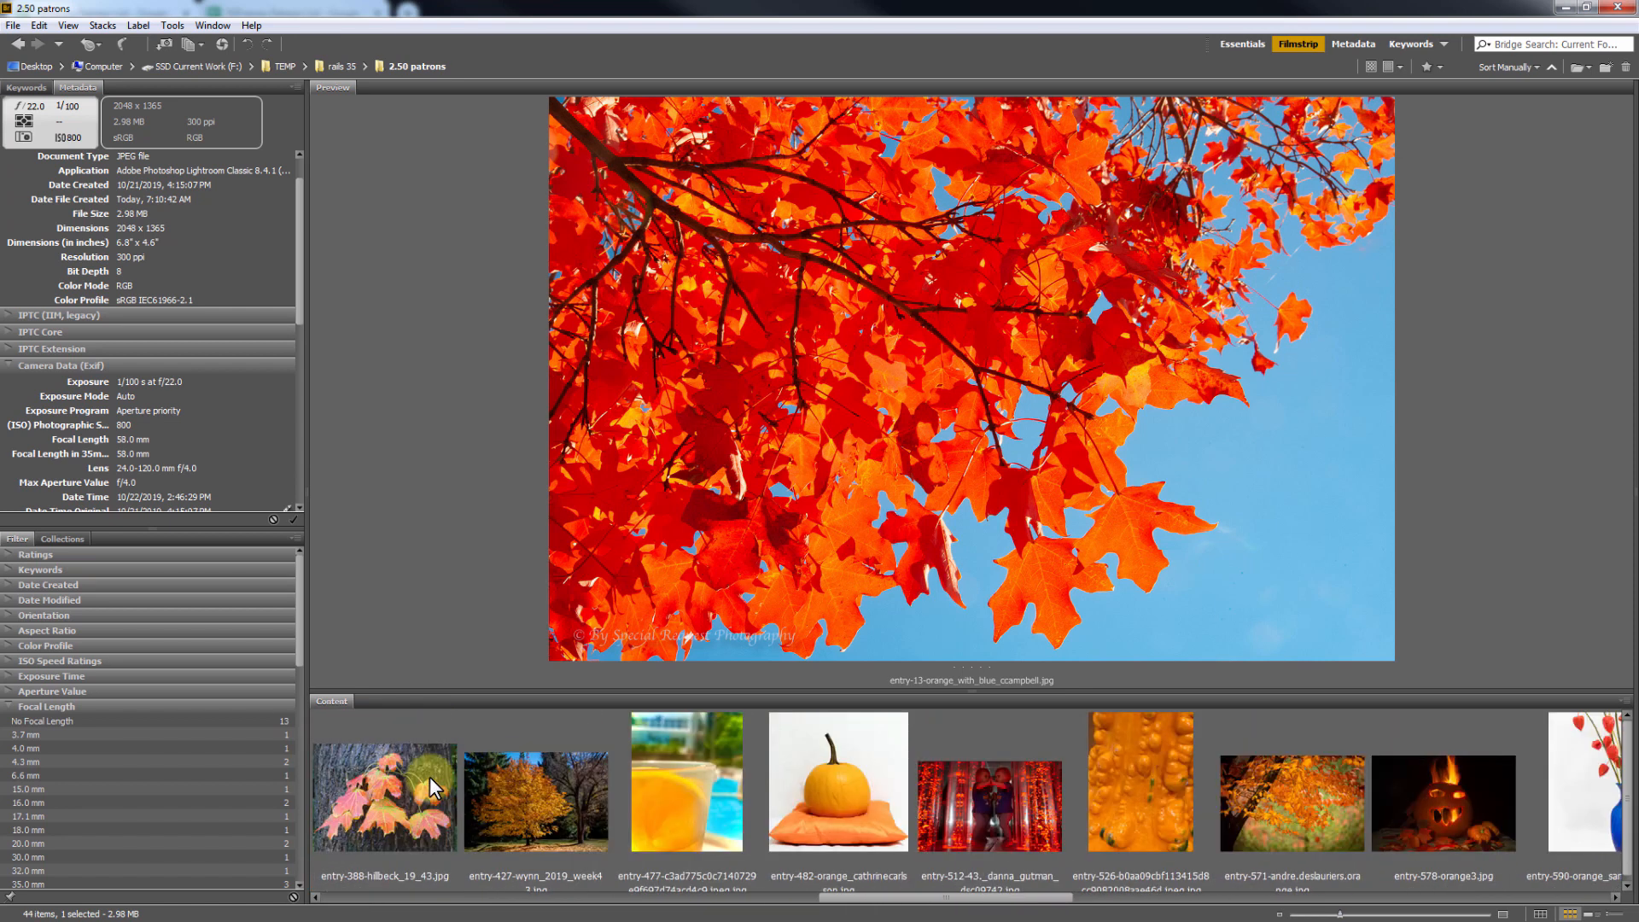
pyautogui.scroll(-3, 428, 777)
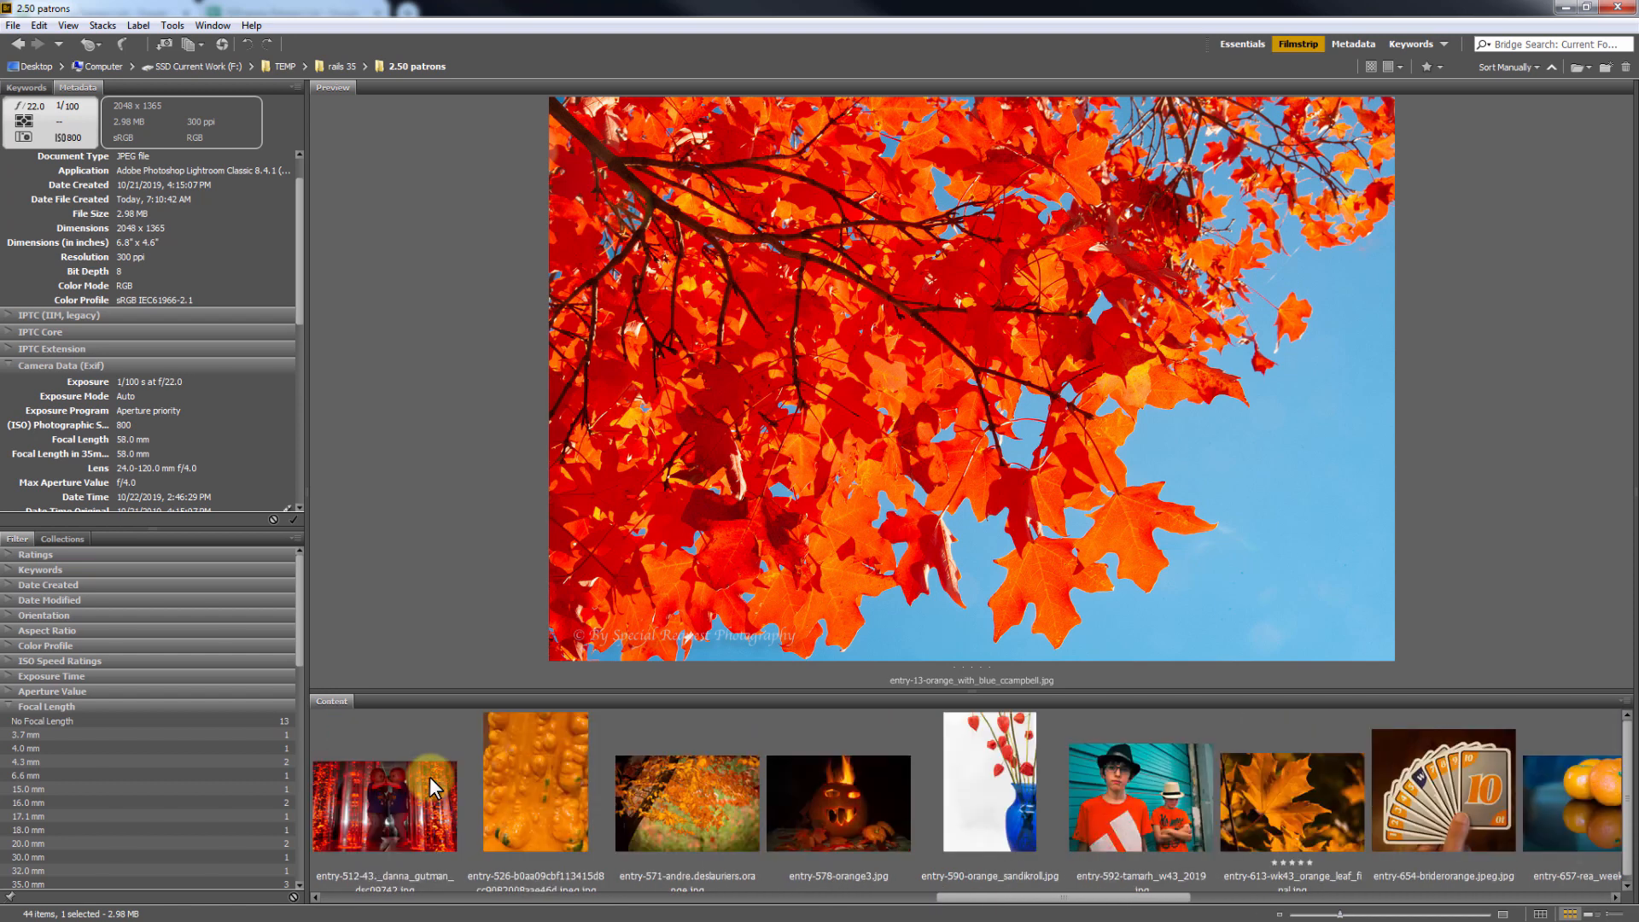
pyautogui.scroll(12, 504, 780)
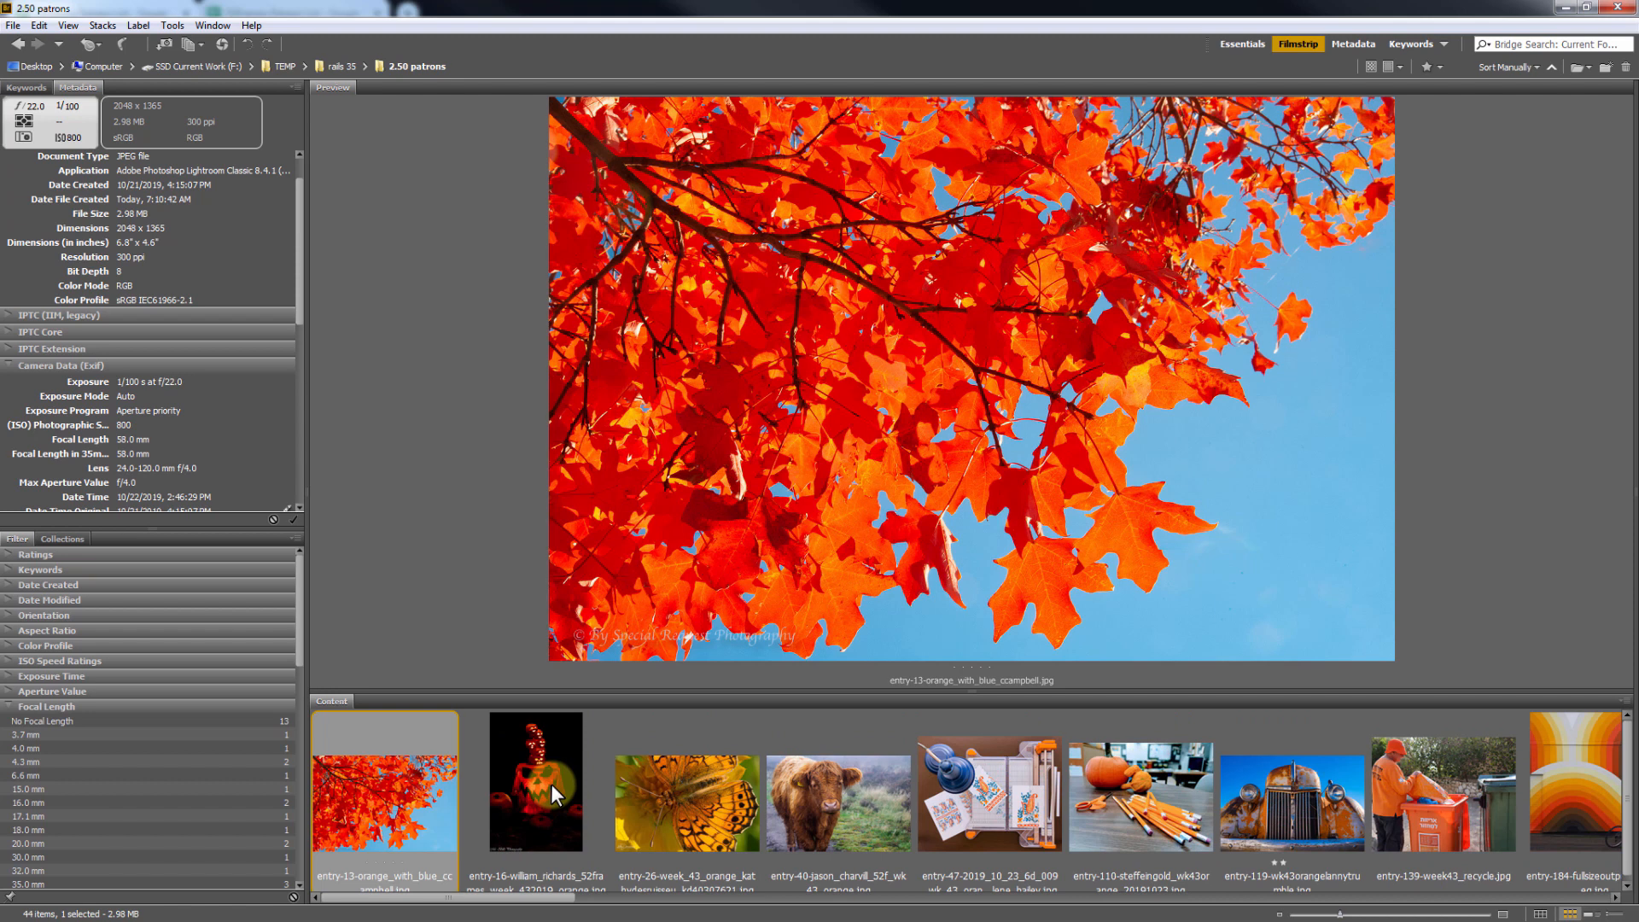
# Step: Preview the entry-16 stacked pumpkins photo, return to entry-13, and view the maple leaves full screen
pyautogui.click(550, 783)
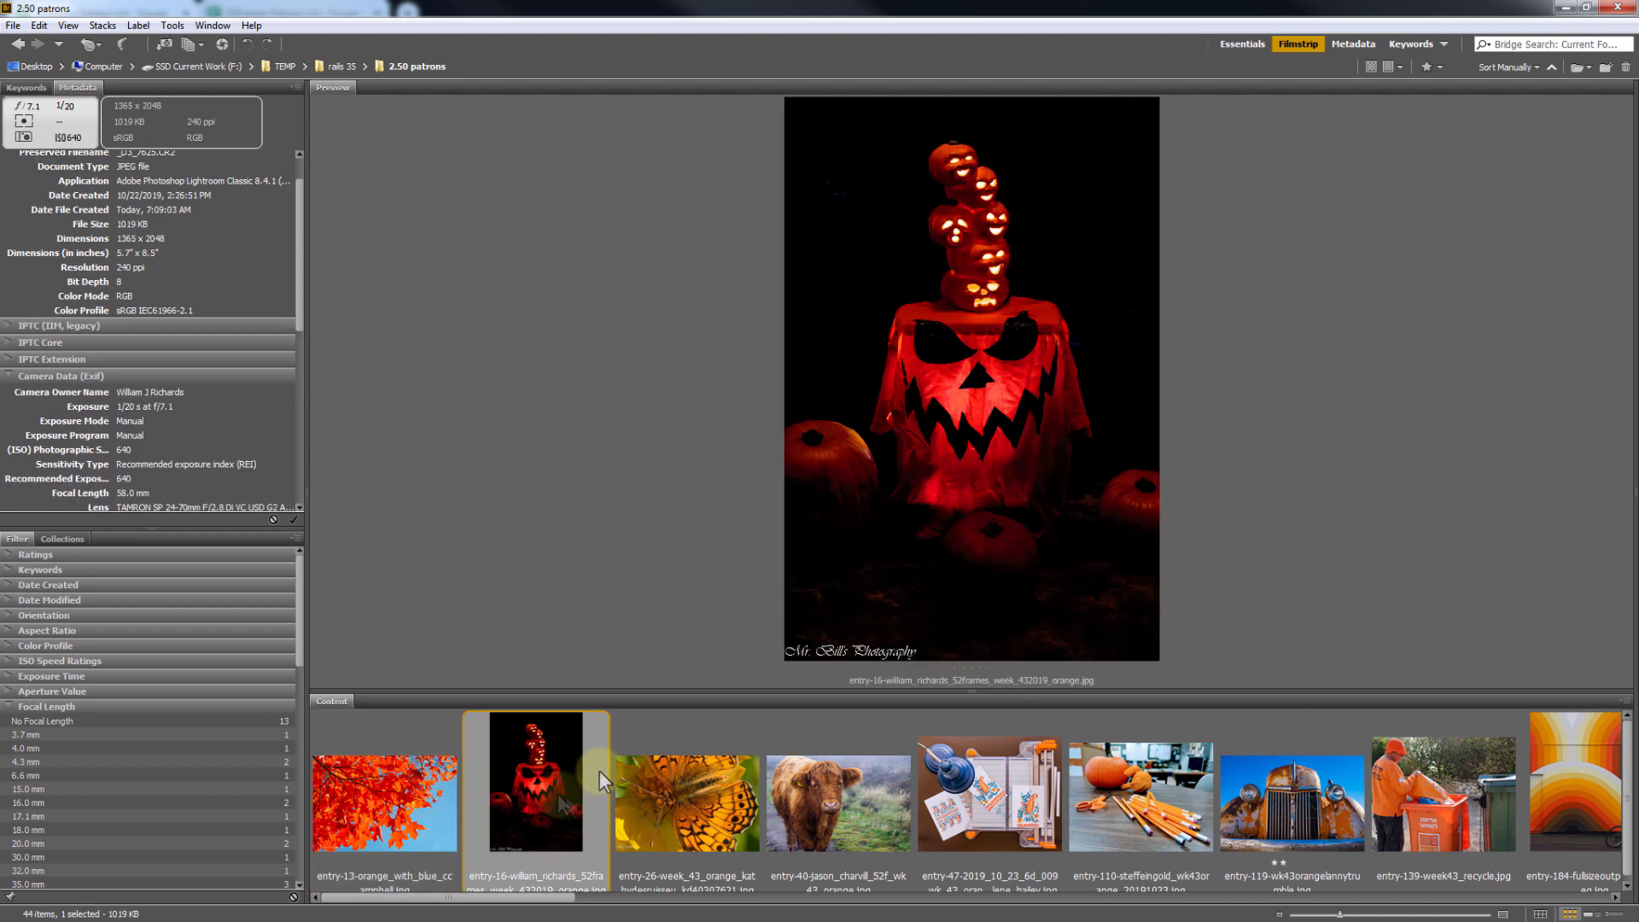
pyautogui.click(429, 799)
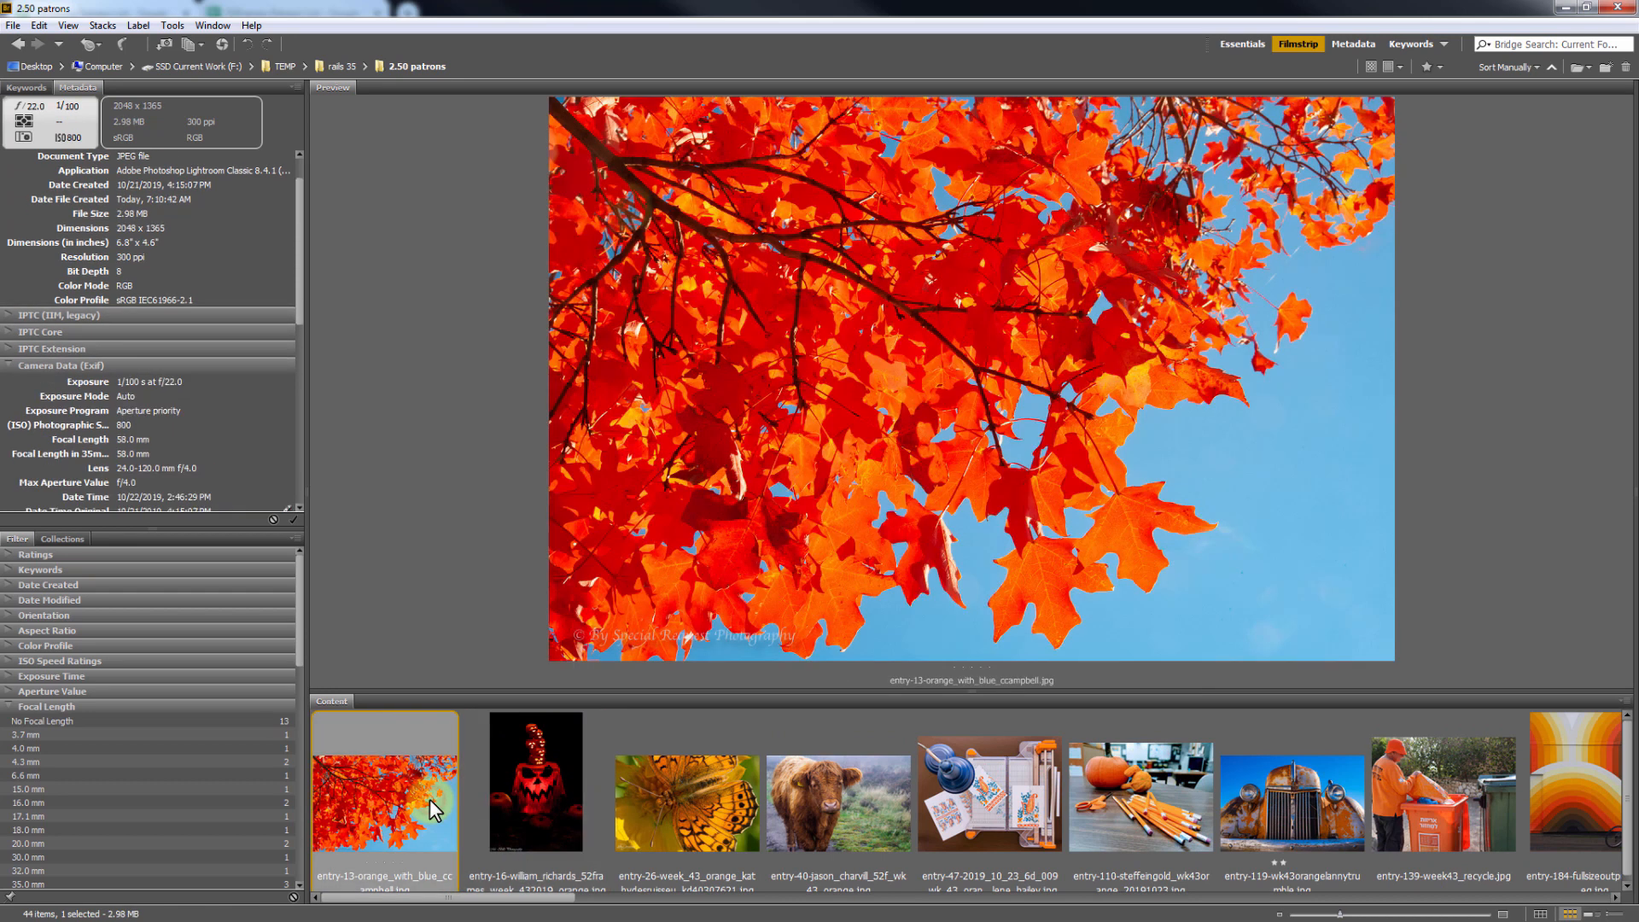
pyautogui.press('space')
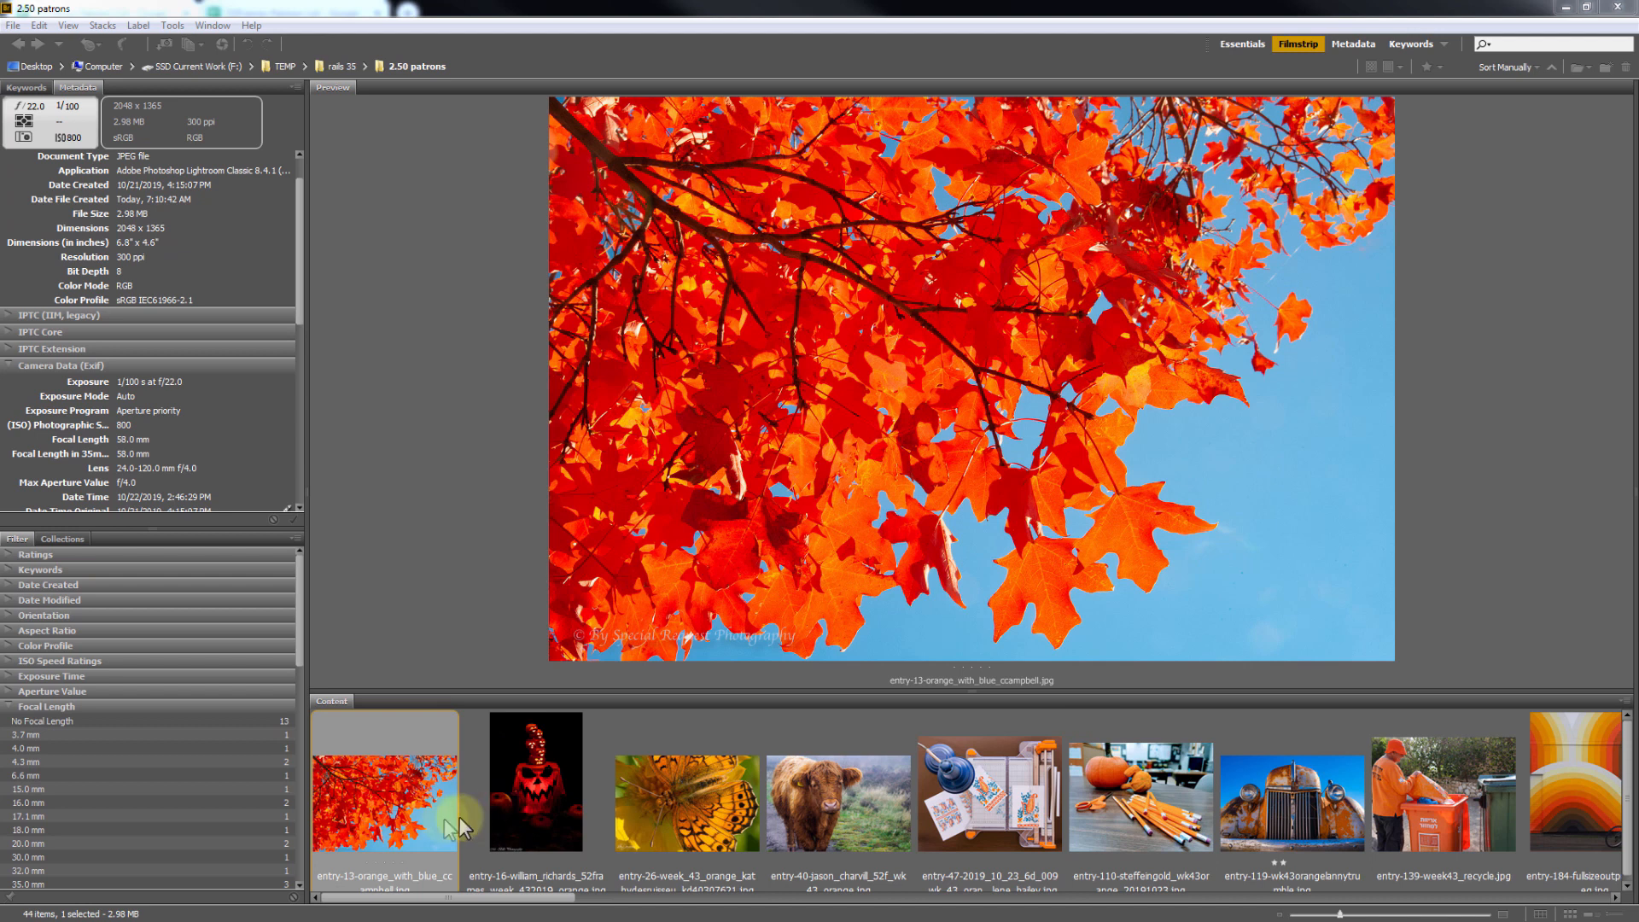
pyautogui.click(404, 828)
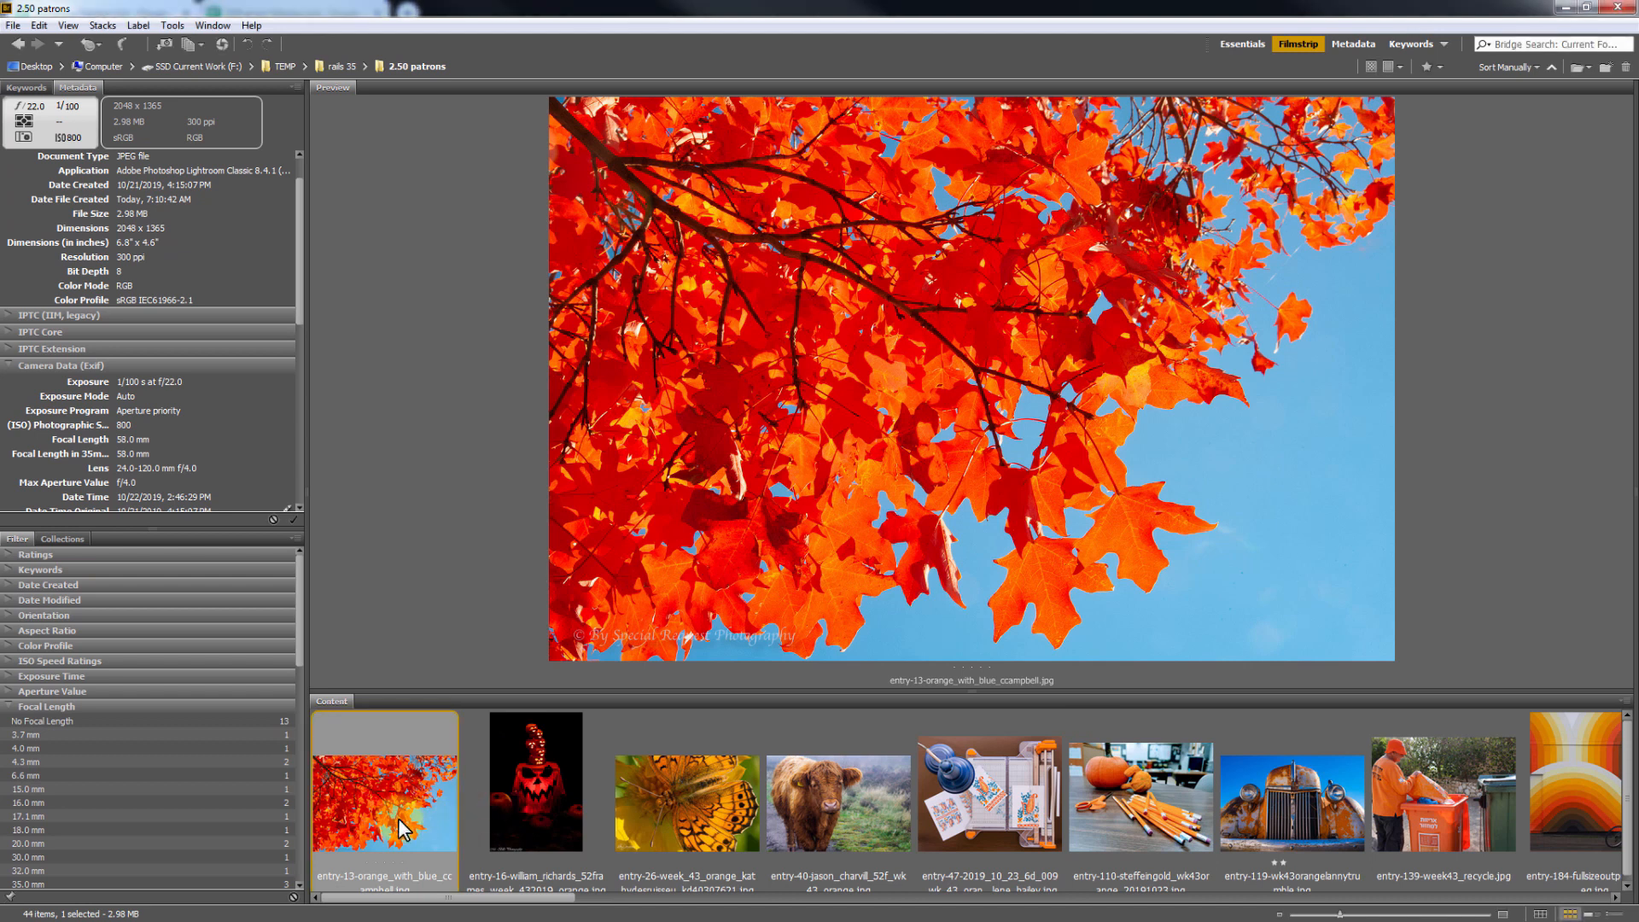
pyautogui.press('space')
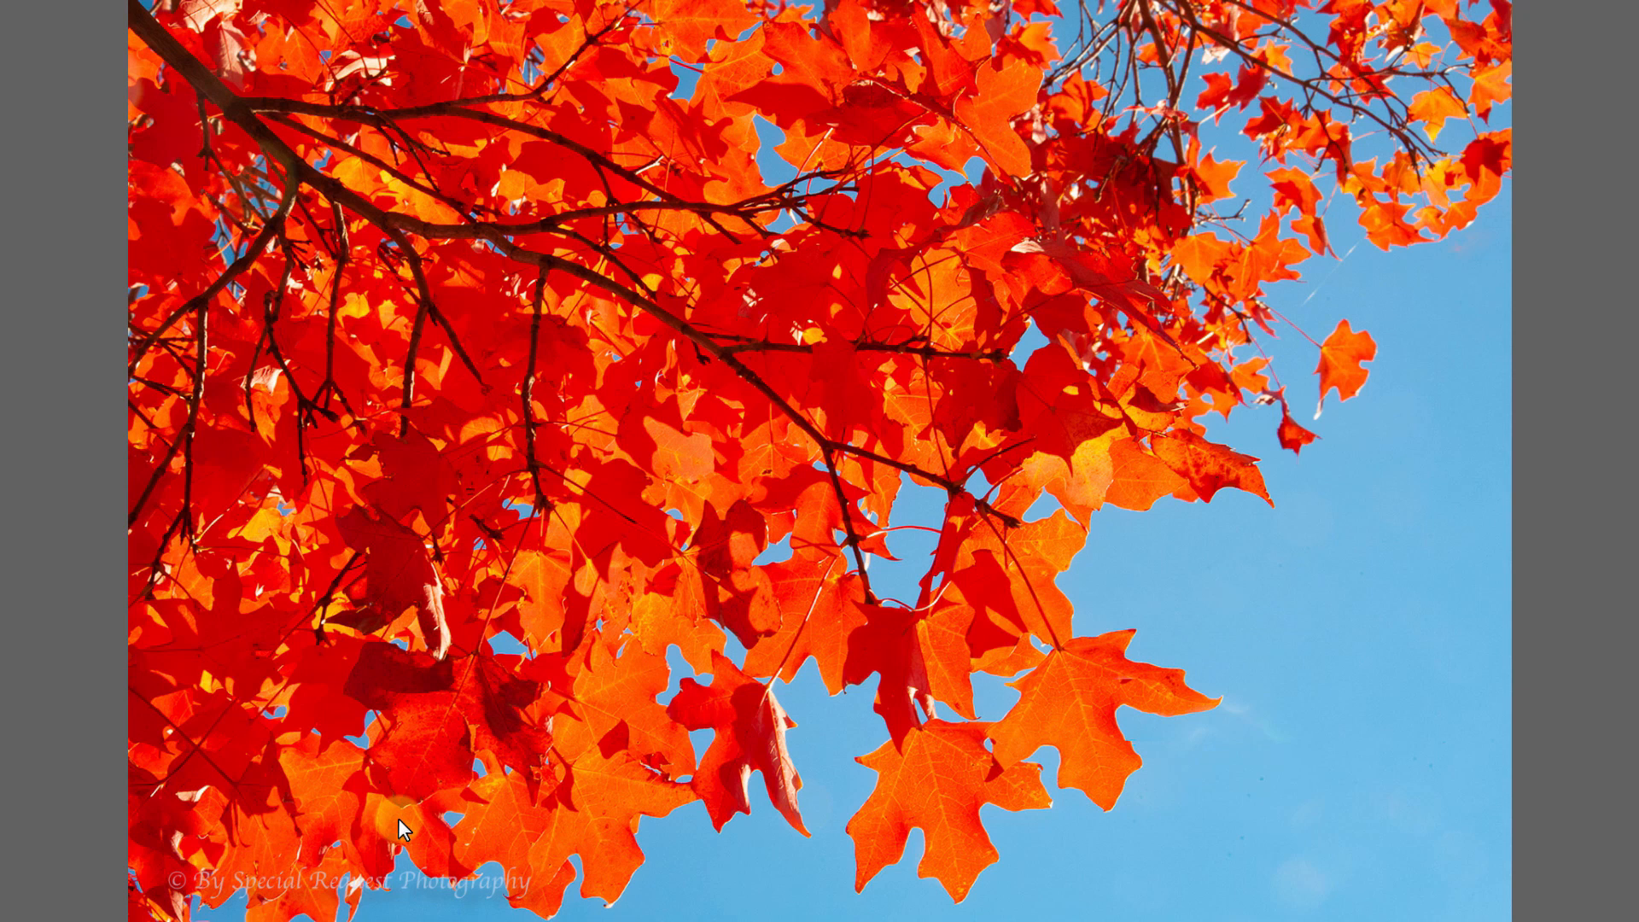
# Step: Open the maple leaves photo in Camera Raw and set Vibrance to +1 and Saturation to -12
pyautogui.hotkey('ctrl', 'r')
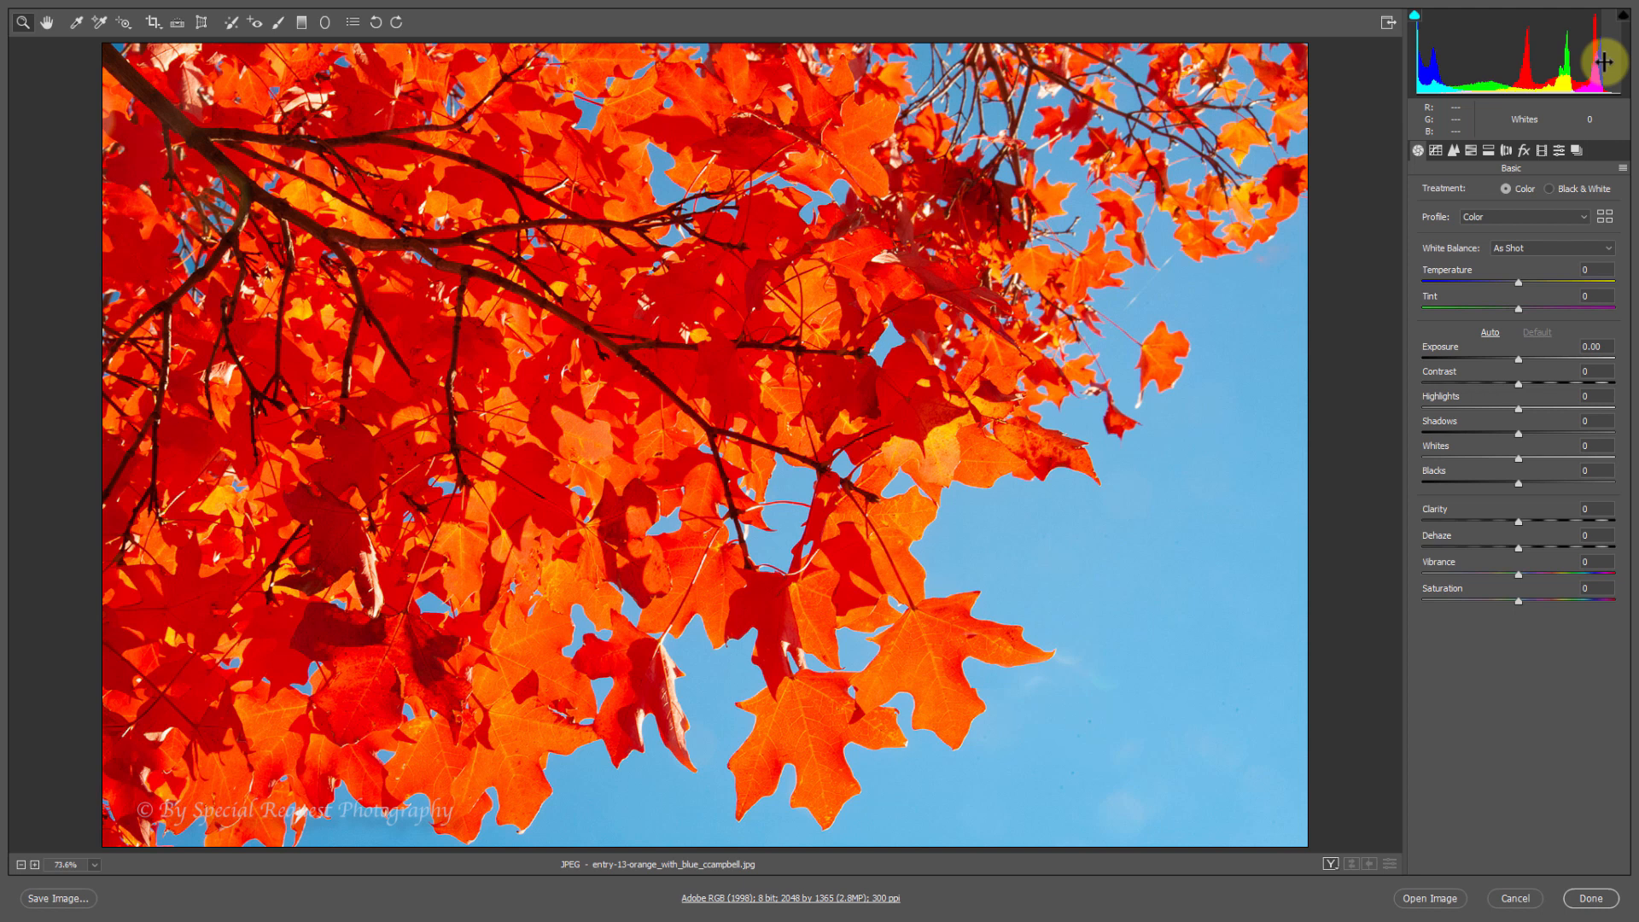
pyautogui.moveTo(1519, 575); pyautogui.dragTo(1473, 574)
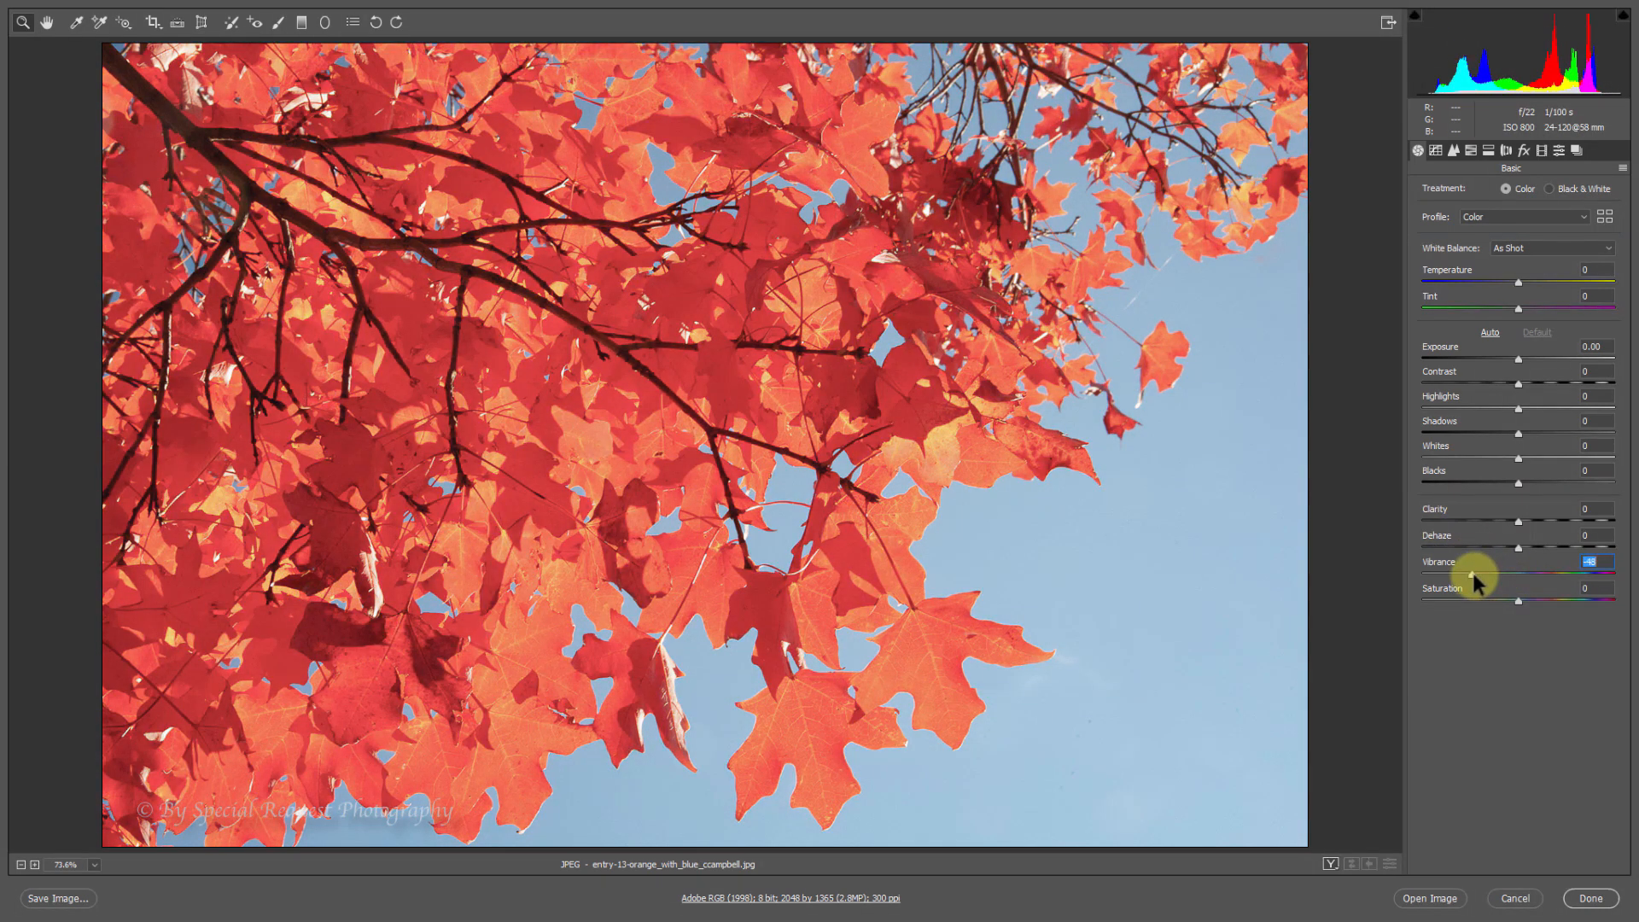
pyautogui.moveTo(1473, 573)
pyautogui.mouseDown()
pyautogui.moveTo(1520, 575)
pyautogui.moveTo(1485, 602)
pyautogui.mouseUp()
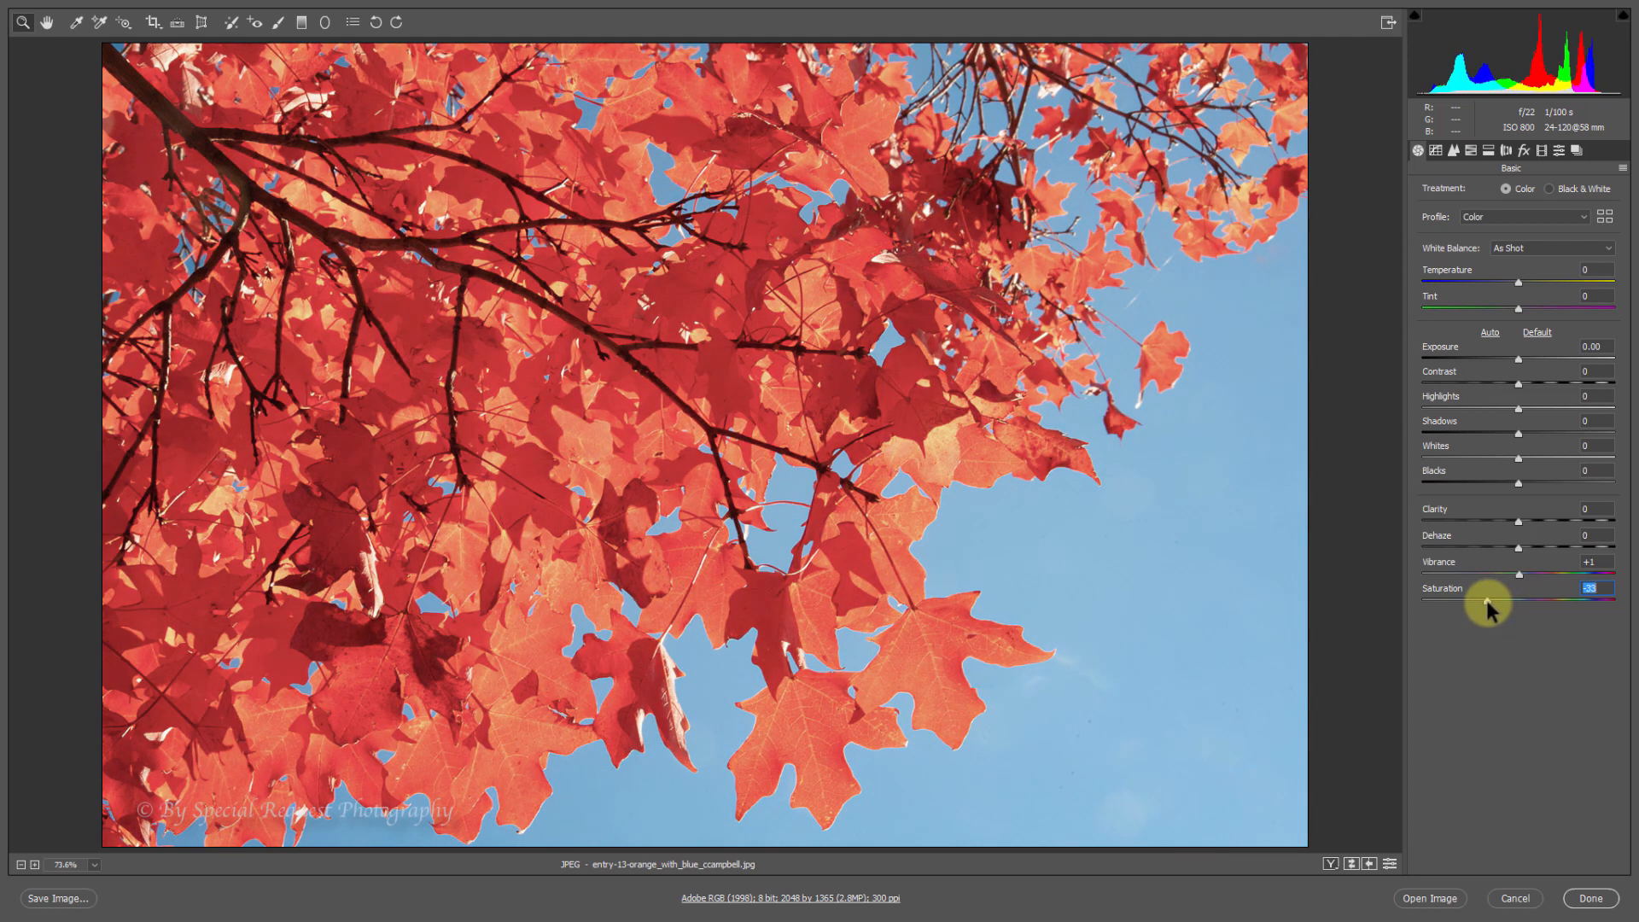
pyautogui.moveTo(1486, 600); pyautogui.dragTo(1506, 602)
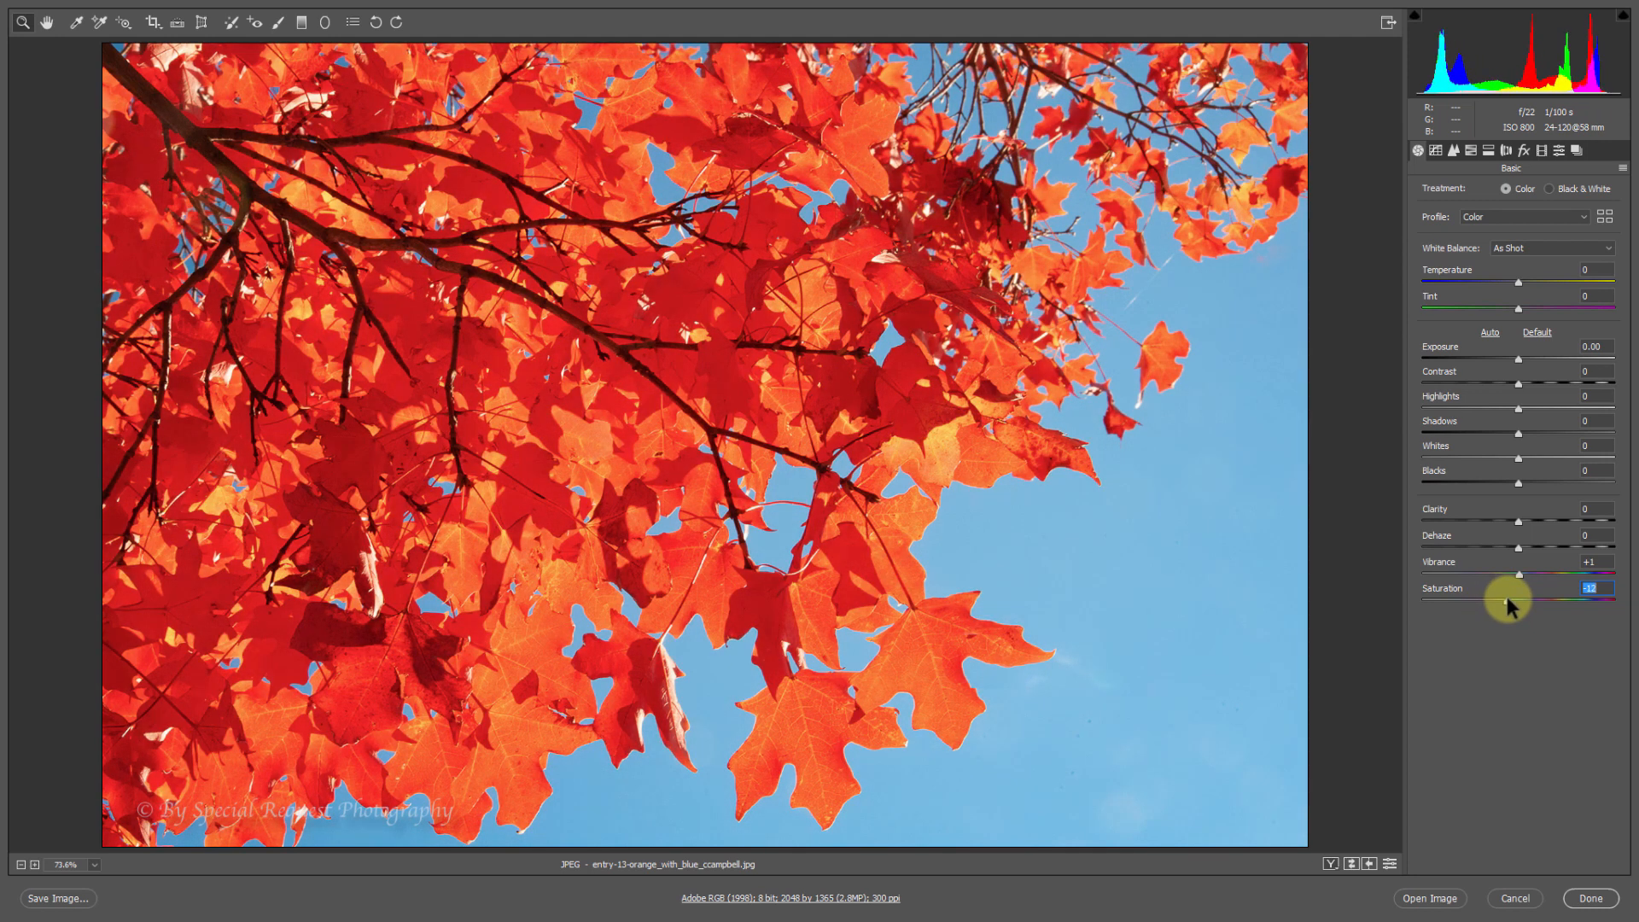
# Step: Try reducing the HSL saturation of the maple leaves photo to -100 for Reds and -8 for Oranges
pyautogui.click(1486, 154)
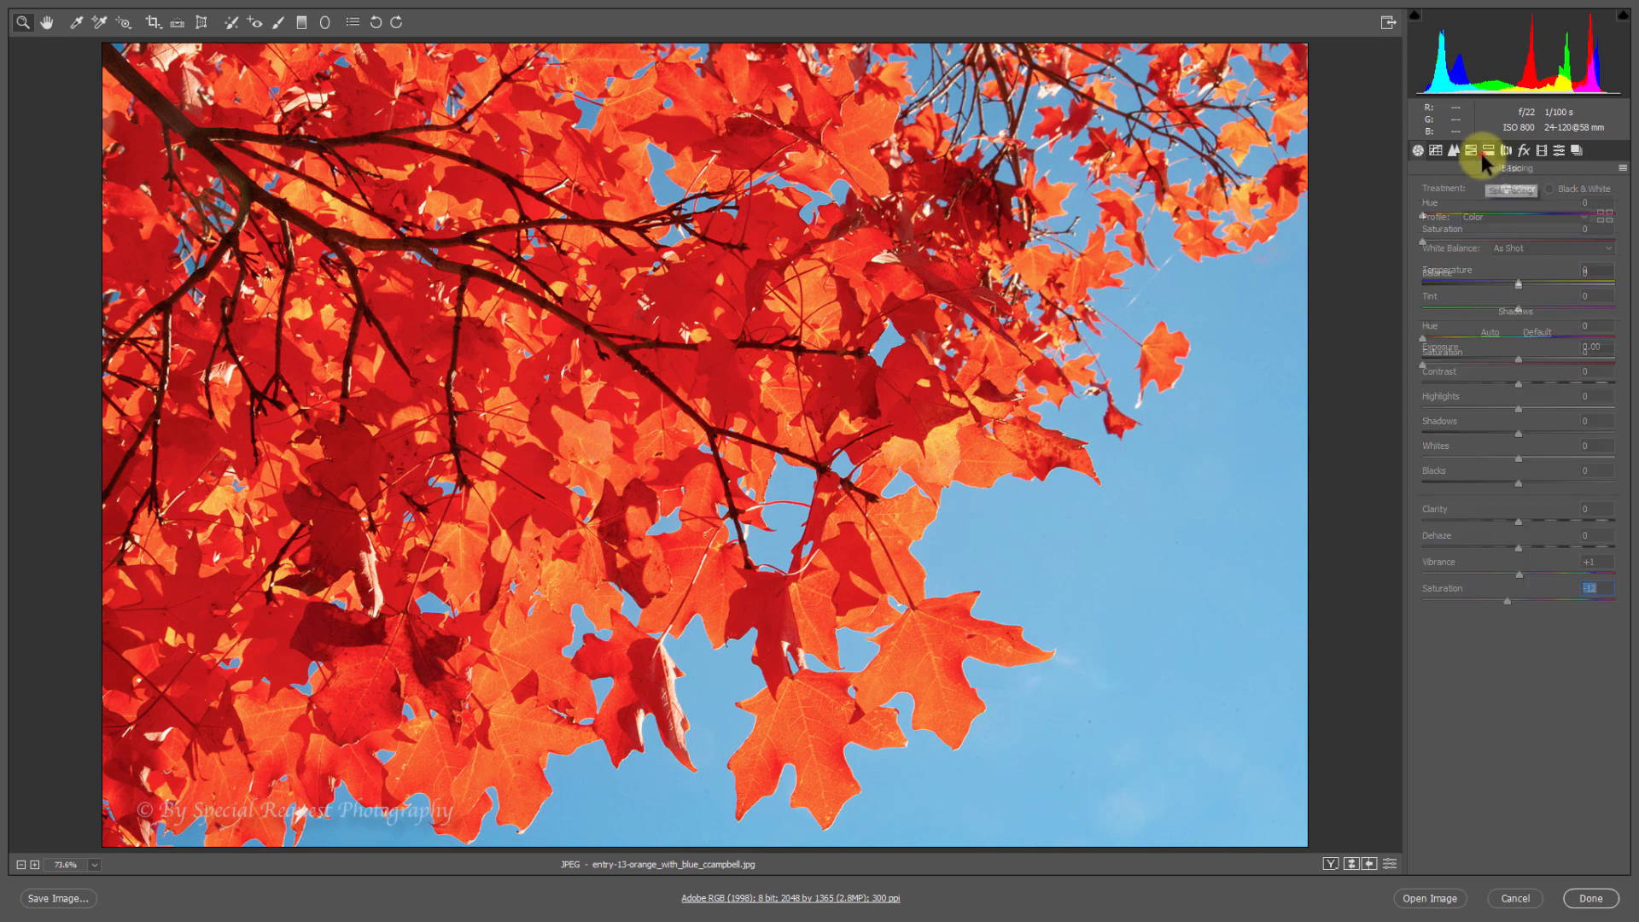
pyautogui.click(1468, 150)
pyautogui.click(1485, 150)
pyautogui.click(1468, 150)
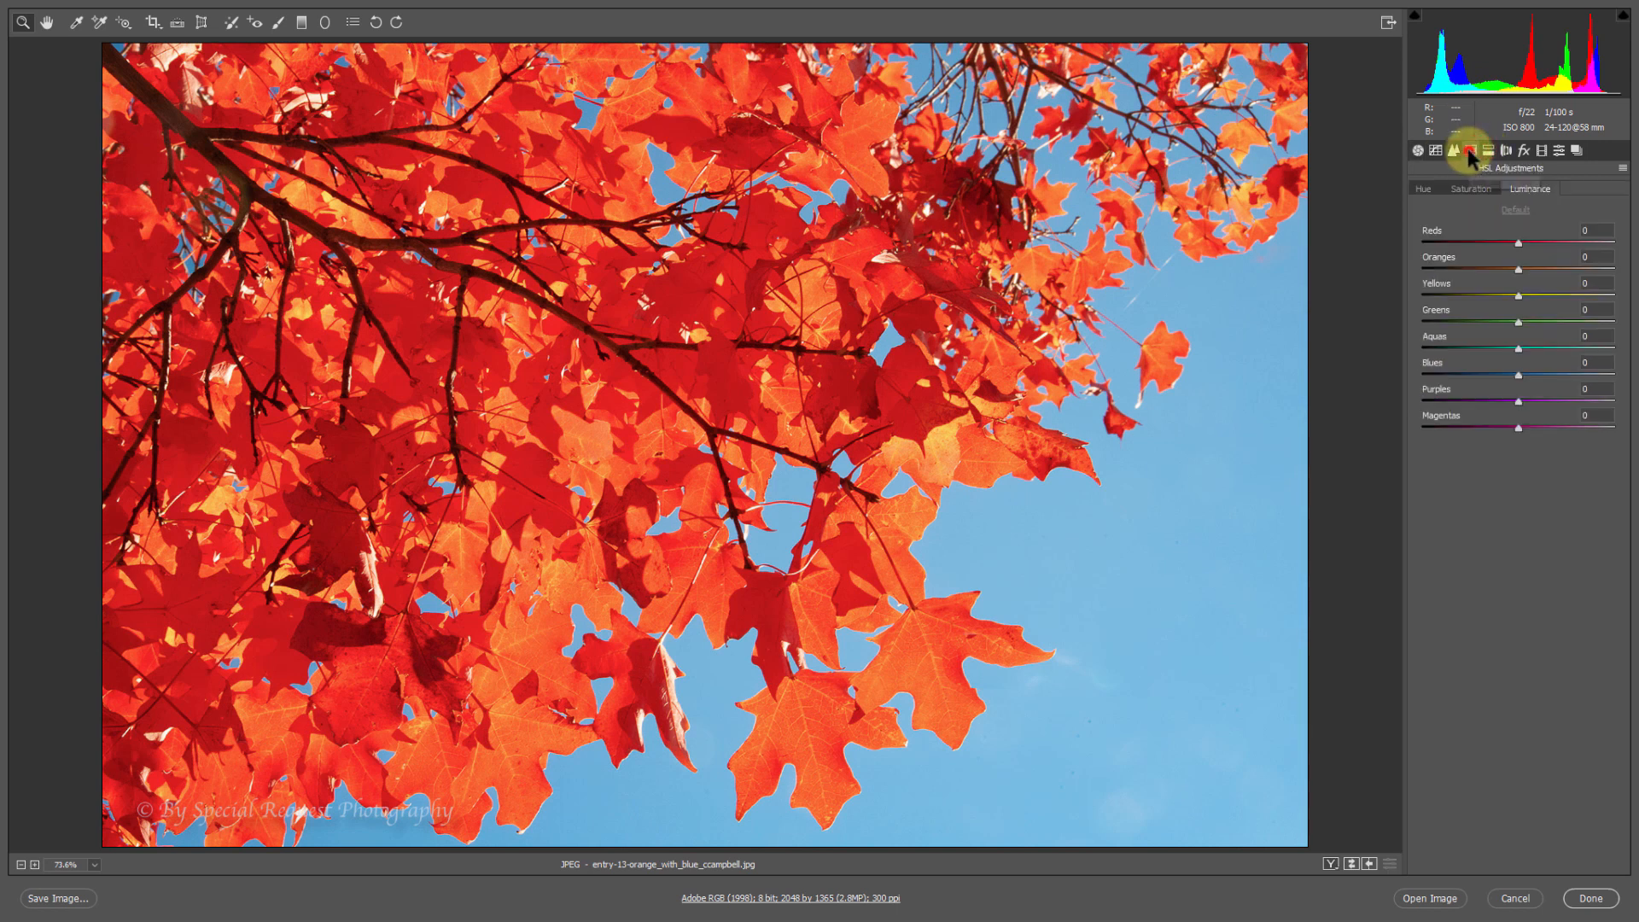
pyautogui.click(1470, 191)
pyautogui.moveTo(1519, 269); pyautogui.dragTo(1288, 227)
pyautogui.click(1519, 243)
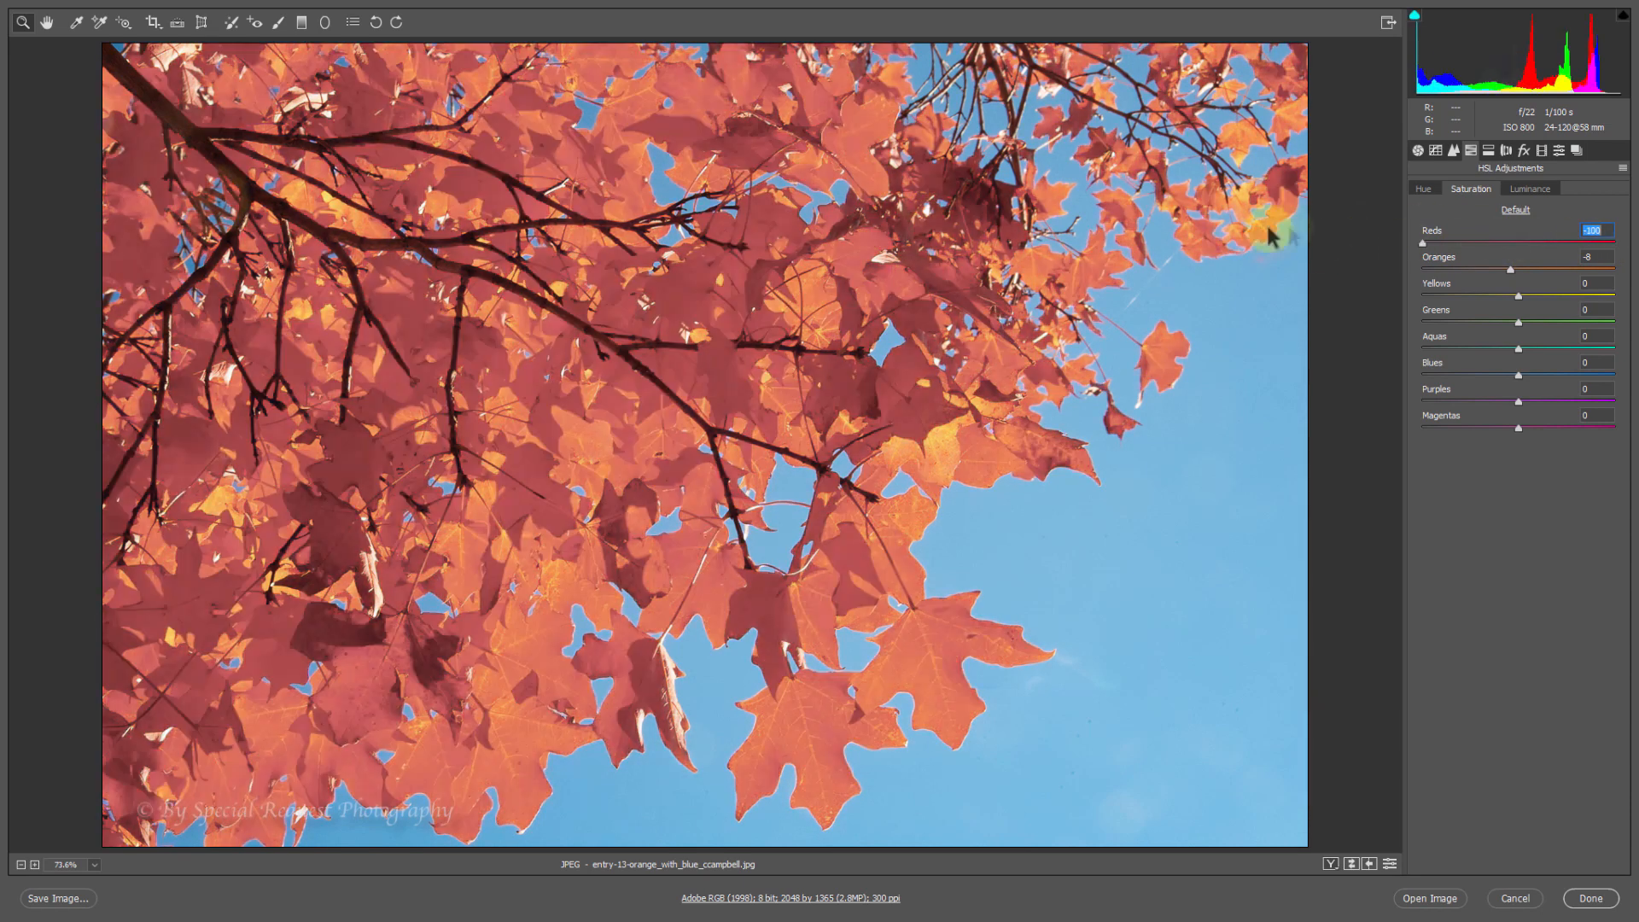
# Step: Reset the HSL saturation of Oranges and Reds to 0
pyautogui.doubleClick(1510, 268)
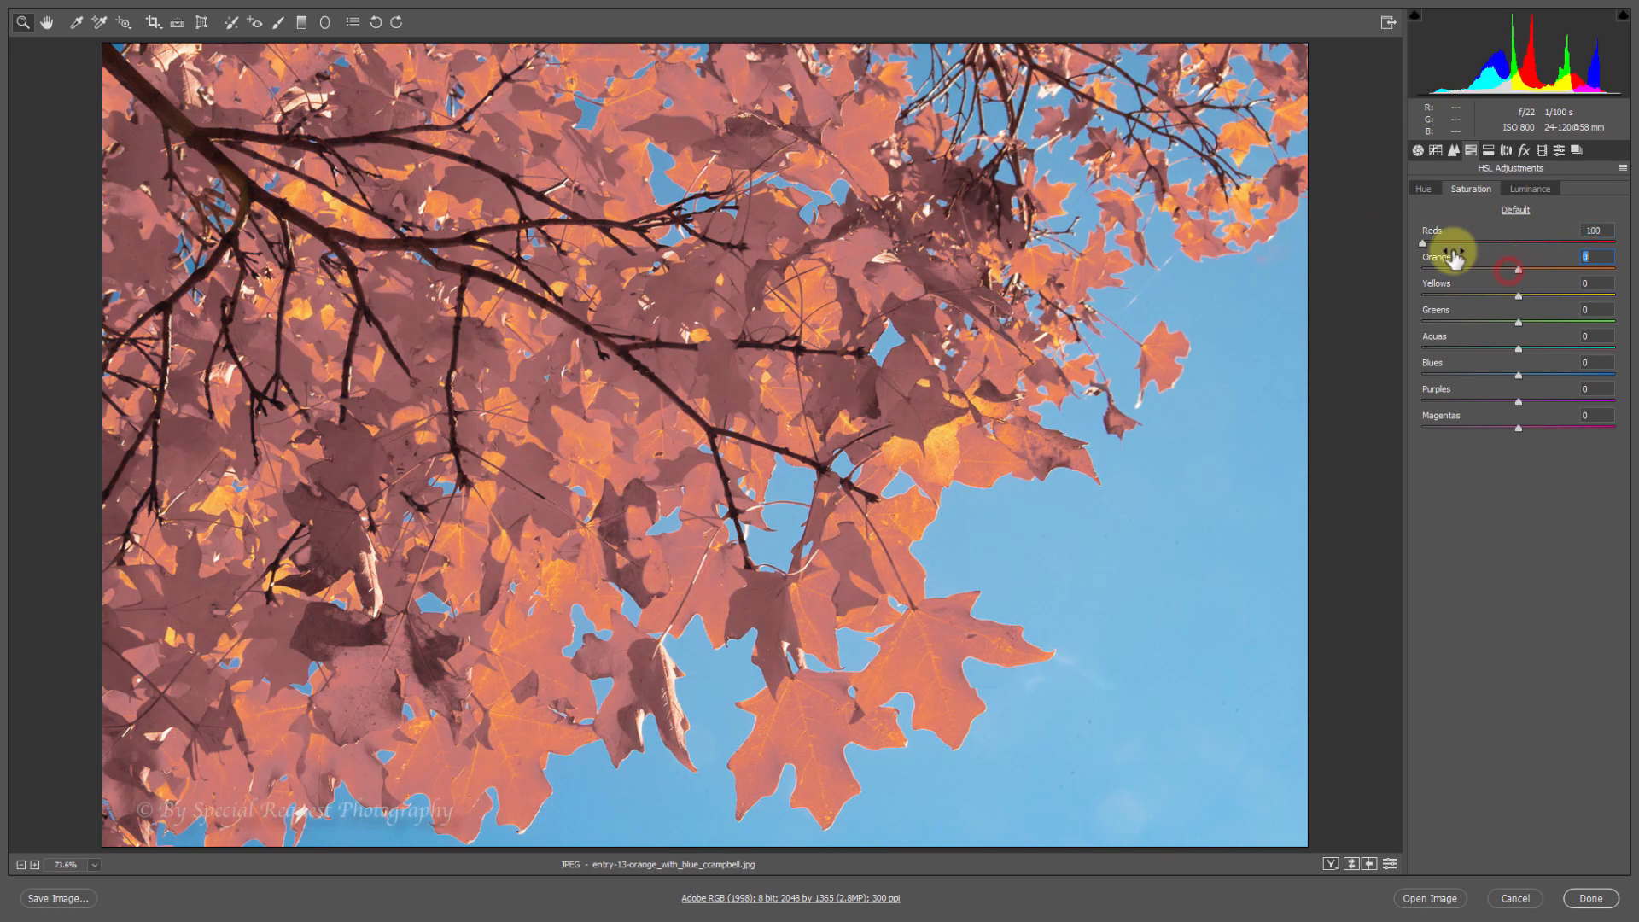
pyautogui.click(1422, 243)
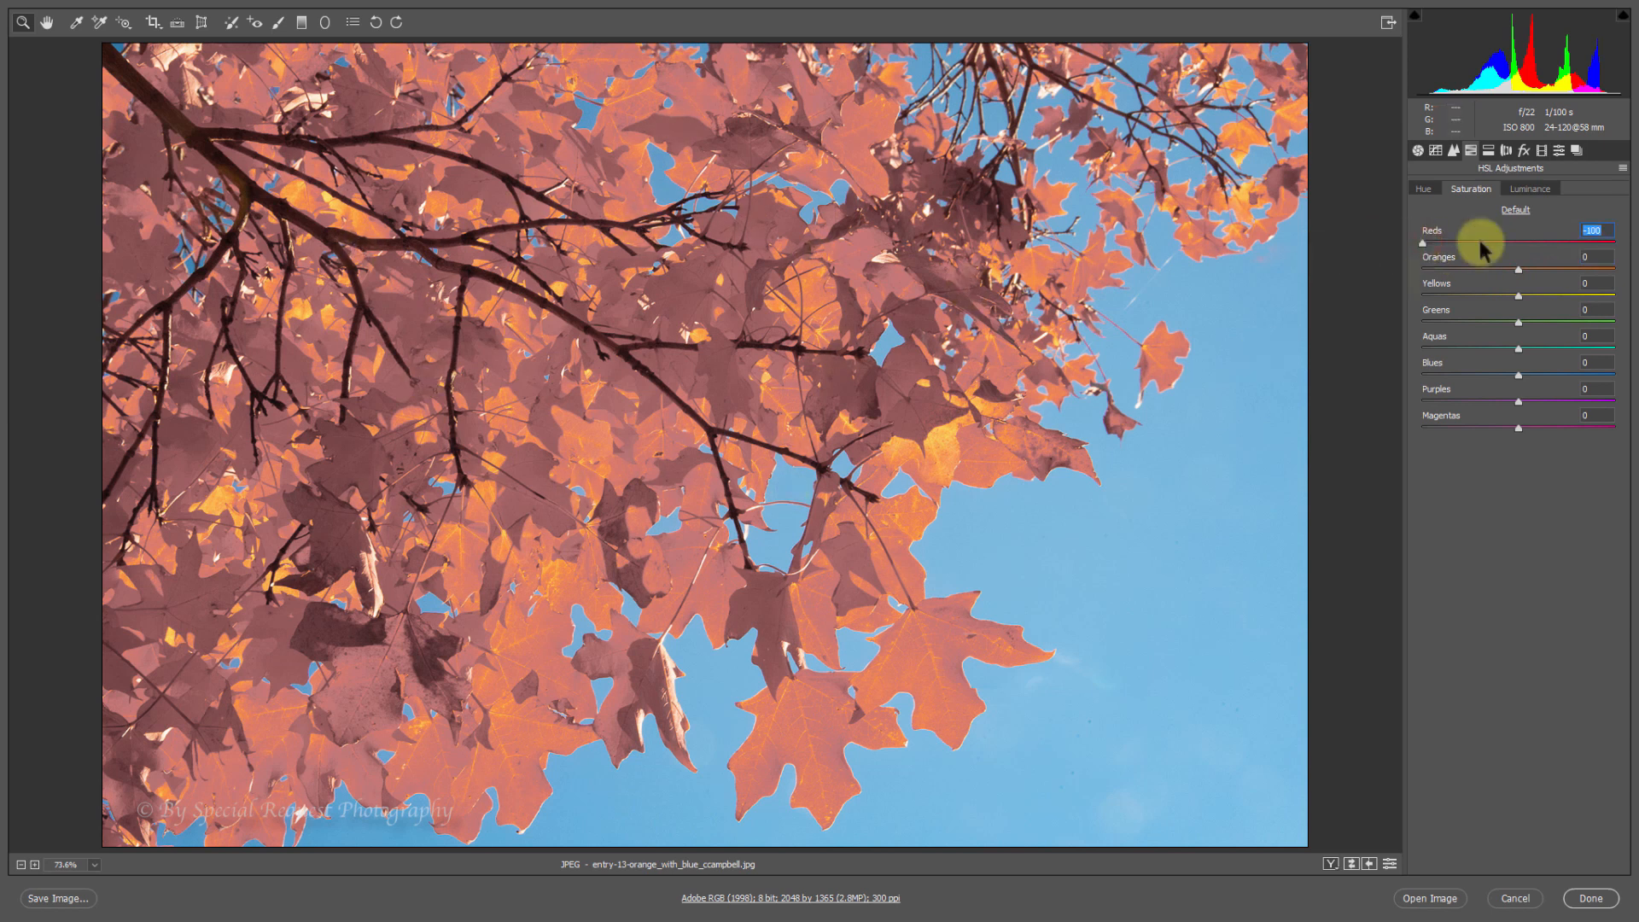
pyautogui.doubleClick(1422, 243)
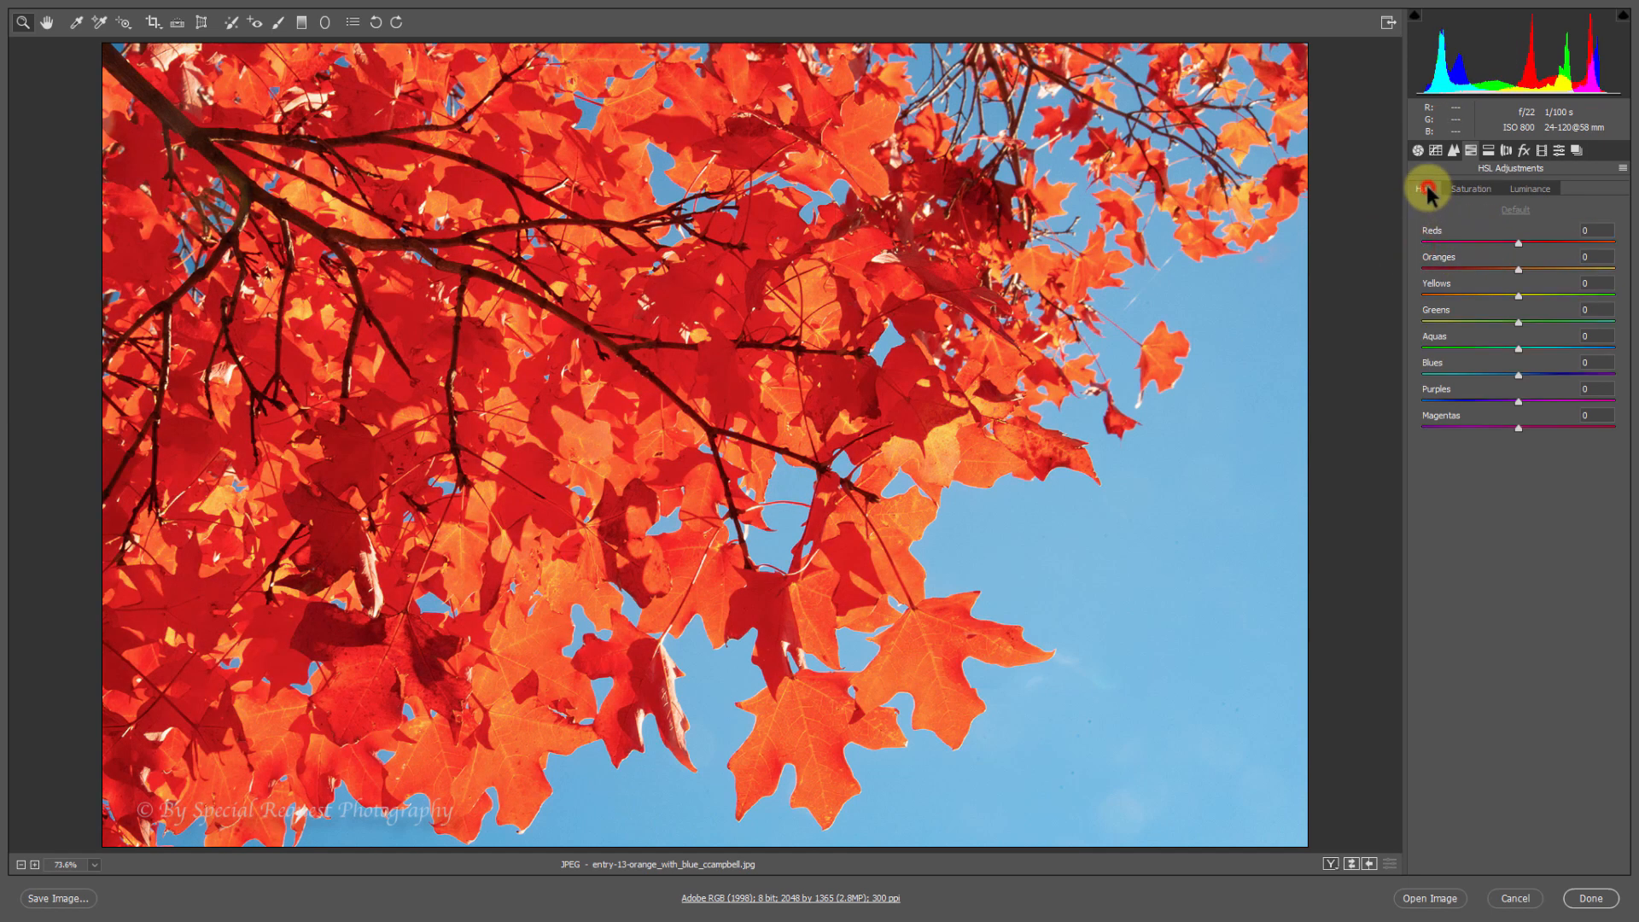
# Step: Shift the HSL hue of the Reds to +57 in the maple leaves photo
pyautogui.click(1425, 186)
pyautogui.moveTo(1518, 245); pyautogui.dragTo(1569, 246)
pyautogui.press('Up')
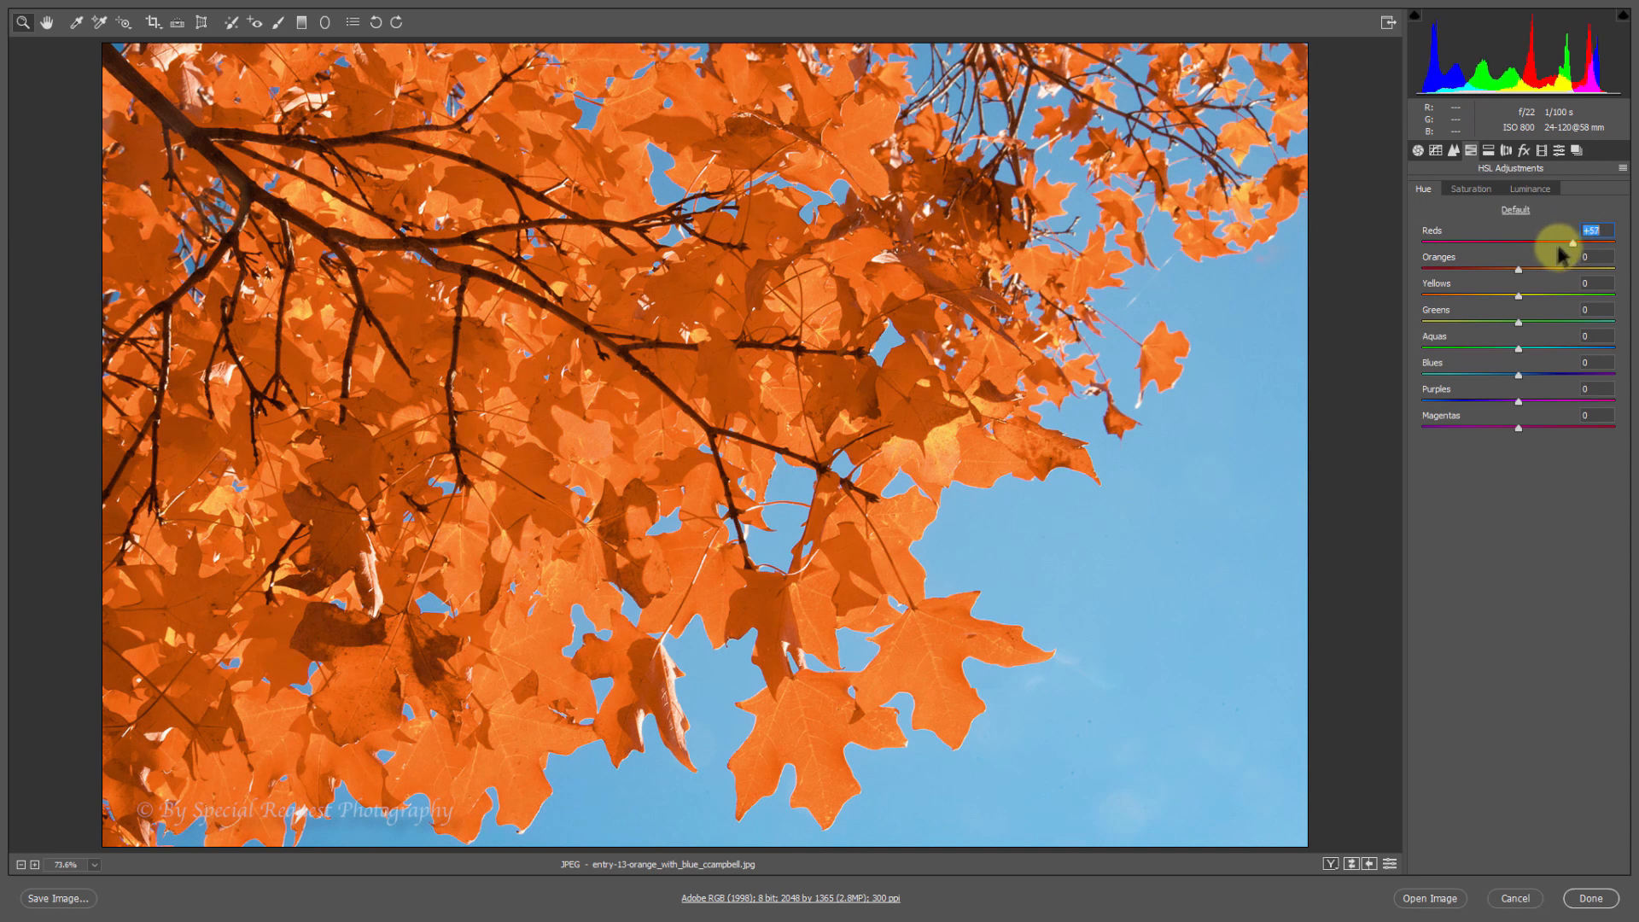
# Step: Set the maple leaves' Oranges hue to +10, then HSL saturation to +1 for Reds, -18 for Oranges and +15 for Aquas, slightly raising Blues
pyautogui.moveTo(1518, 269)
pyautogui.mouseDown()
pyautogui.moveTo(1580, 260)
pyautogui.moveTo(1527, 267)
pyautogui.mouseUp()
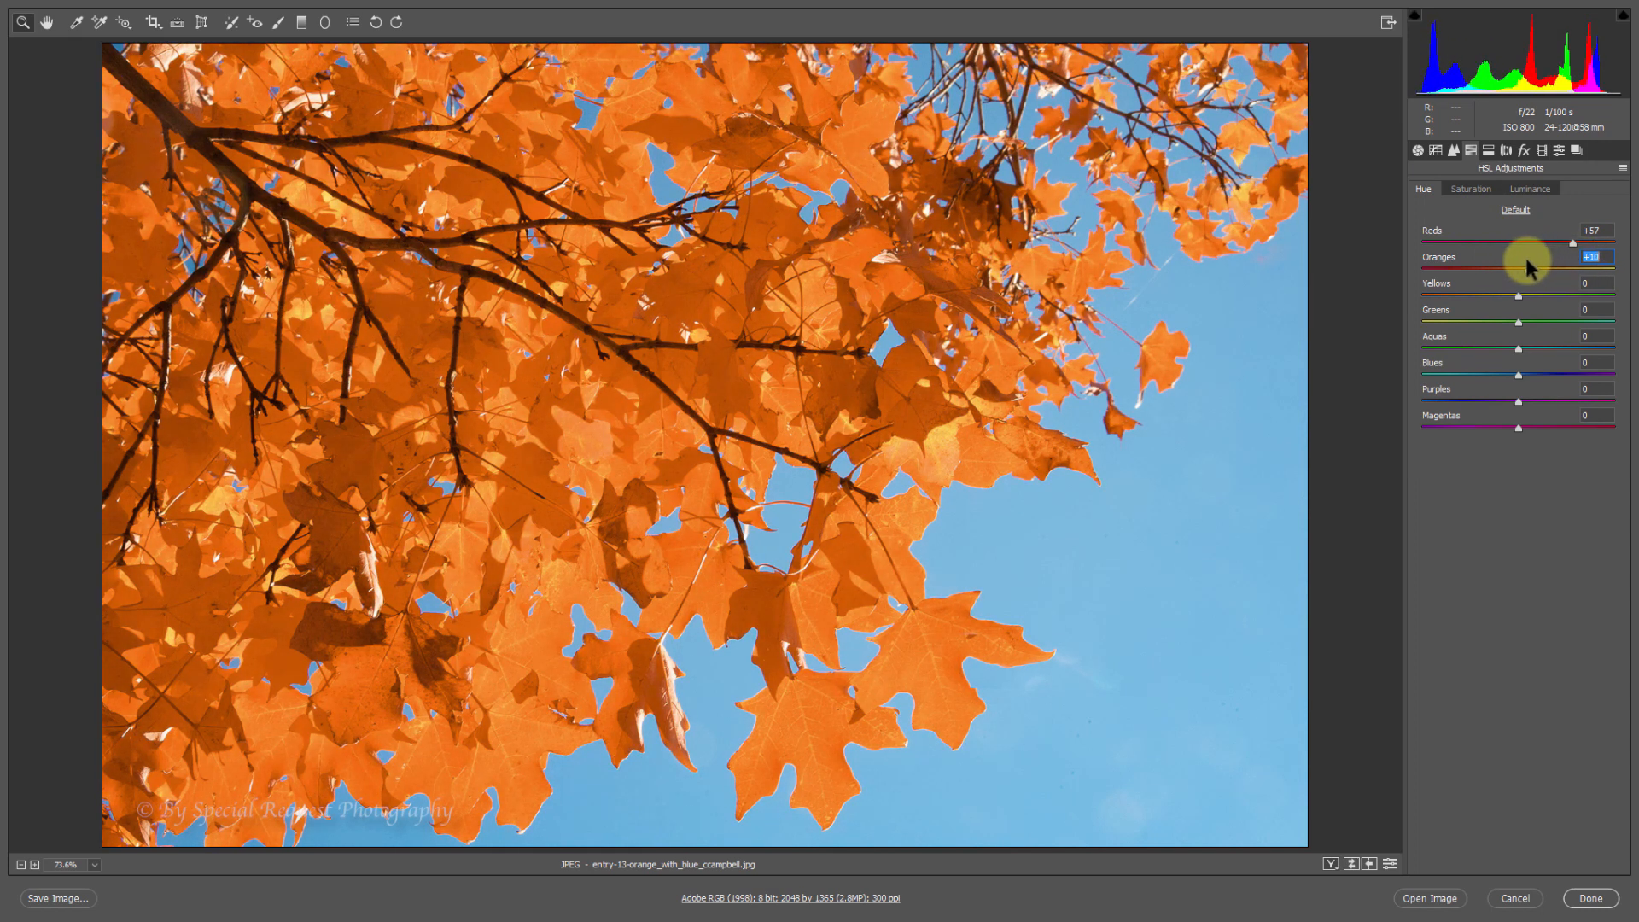
pyautogui.click(1484, 185)
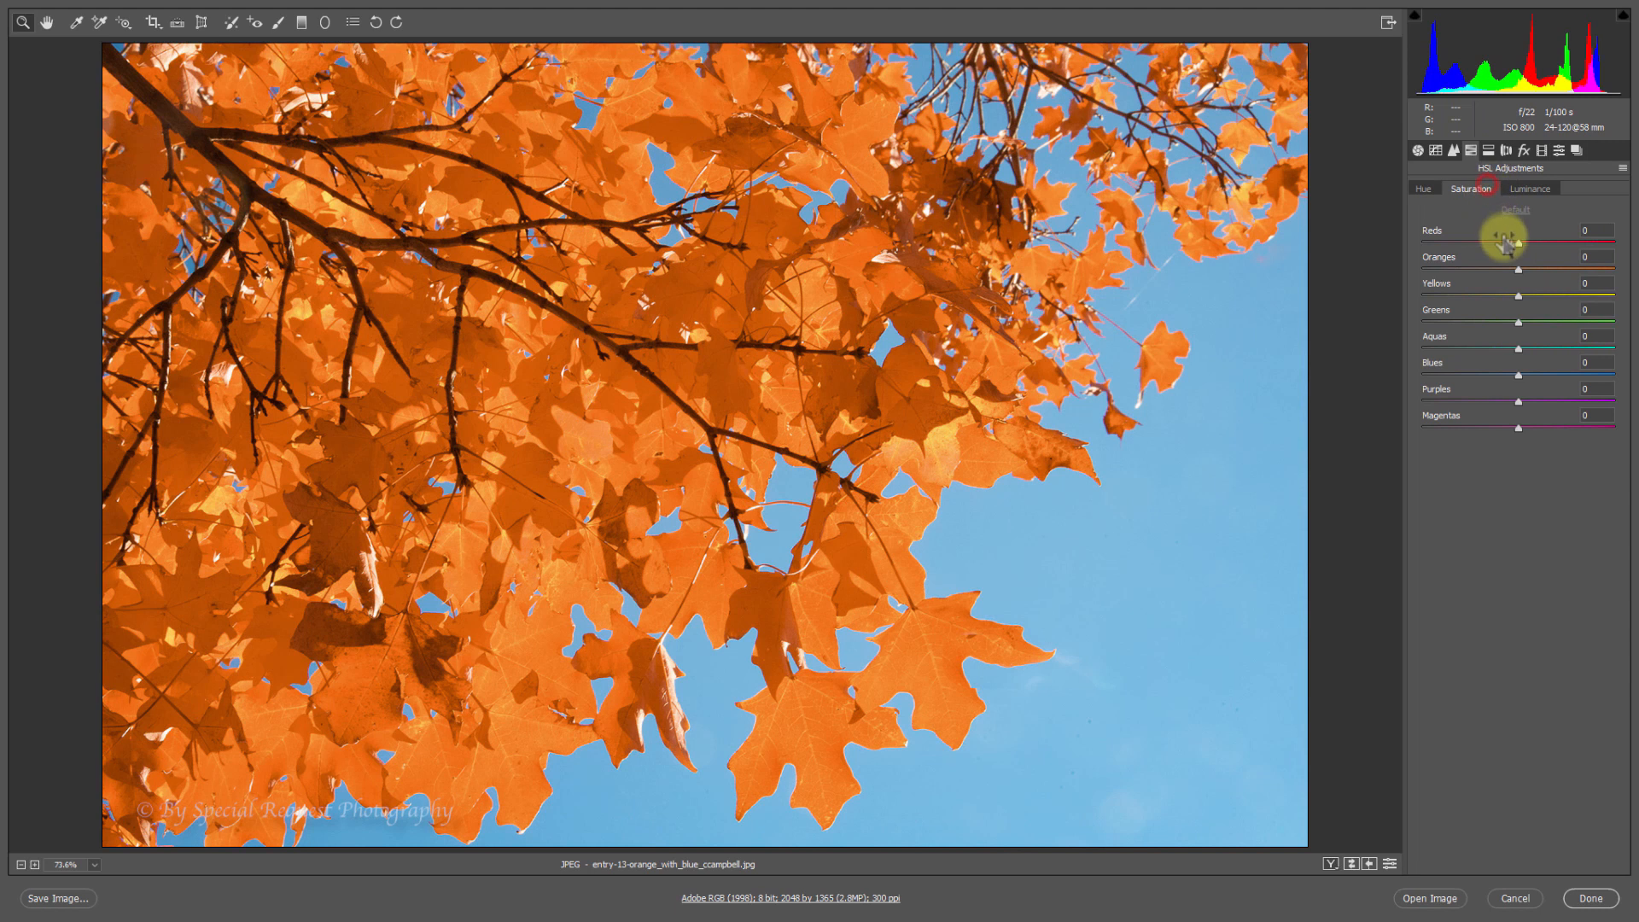
pyautogui.moveTo(1511, 243)
pyautogui.mouseDown()
pyautogui.moveTo(1361, 245)
pyautogui.moveTo(1479, 243)
pyautogui.mouseUp()
pyautogui.click(1585, 231)
pyautogui.moveTo(1585, 240); pyautogui.dragTo(1503, 268)
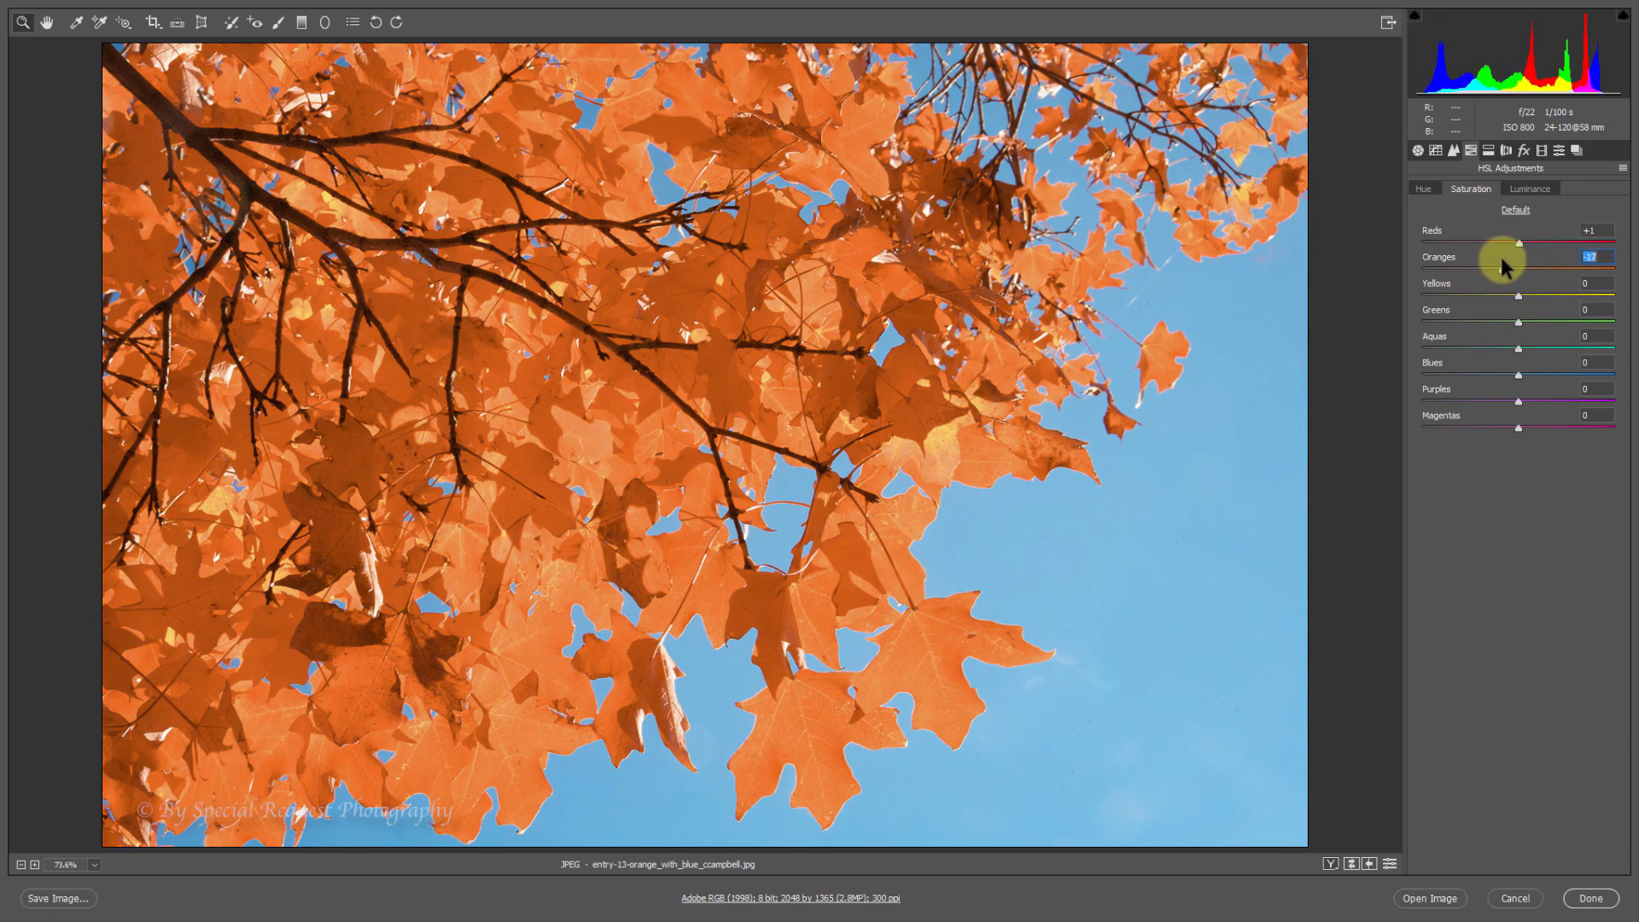
pyautogui.moveTo(1503, 267); pyautogui.dragTo(1500, 268)
pyautogui.moveTo(1517, 349)
pyautogui.mouseDown()
pyautogui.moveTo(1575, 350)
pyautogui.moveTo(1525, 341)
pyautogui.moveTo(1551, 344)
pyautogui.moveTo(1526, 344)
pyautogui.moveTo(1519, 372)
pyautogui.moveTo(1580, 372)
pyautogui.moveTo(1528, 368)
pyautogui.mouseUp()
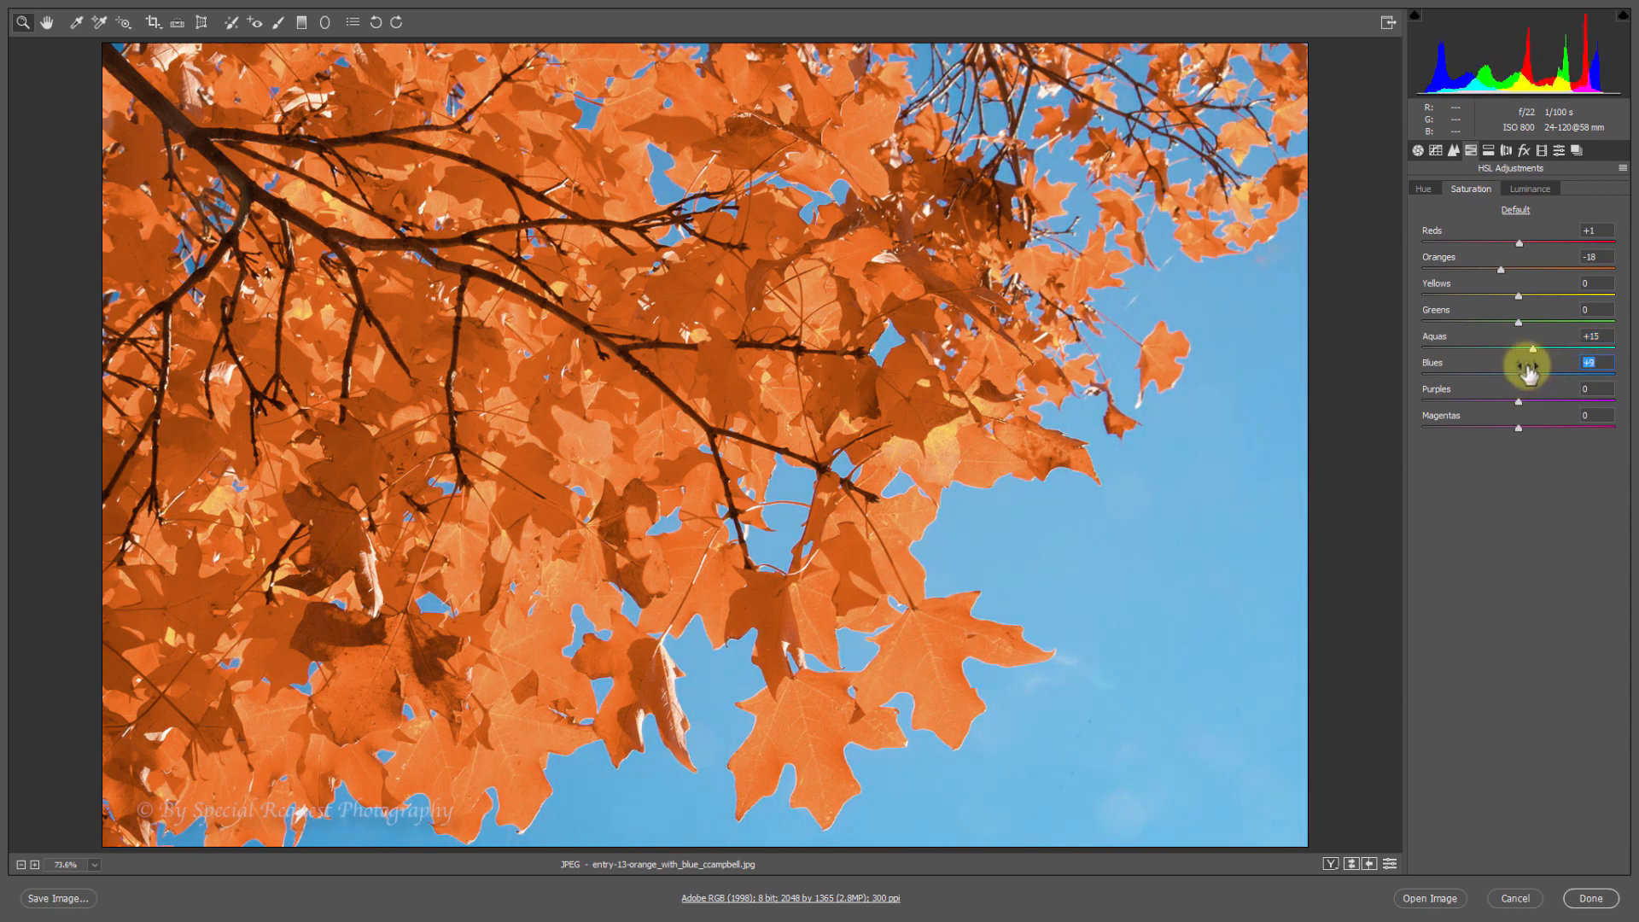
# Step: Set the overall Vibrance to 0 and Saturation to -12 in the maple leaves photo's basic adjustments
pyautogui.click(1418, 151)
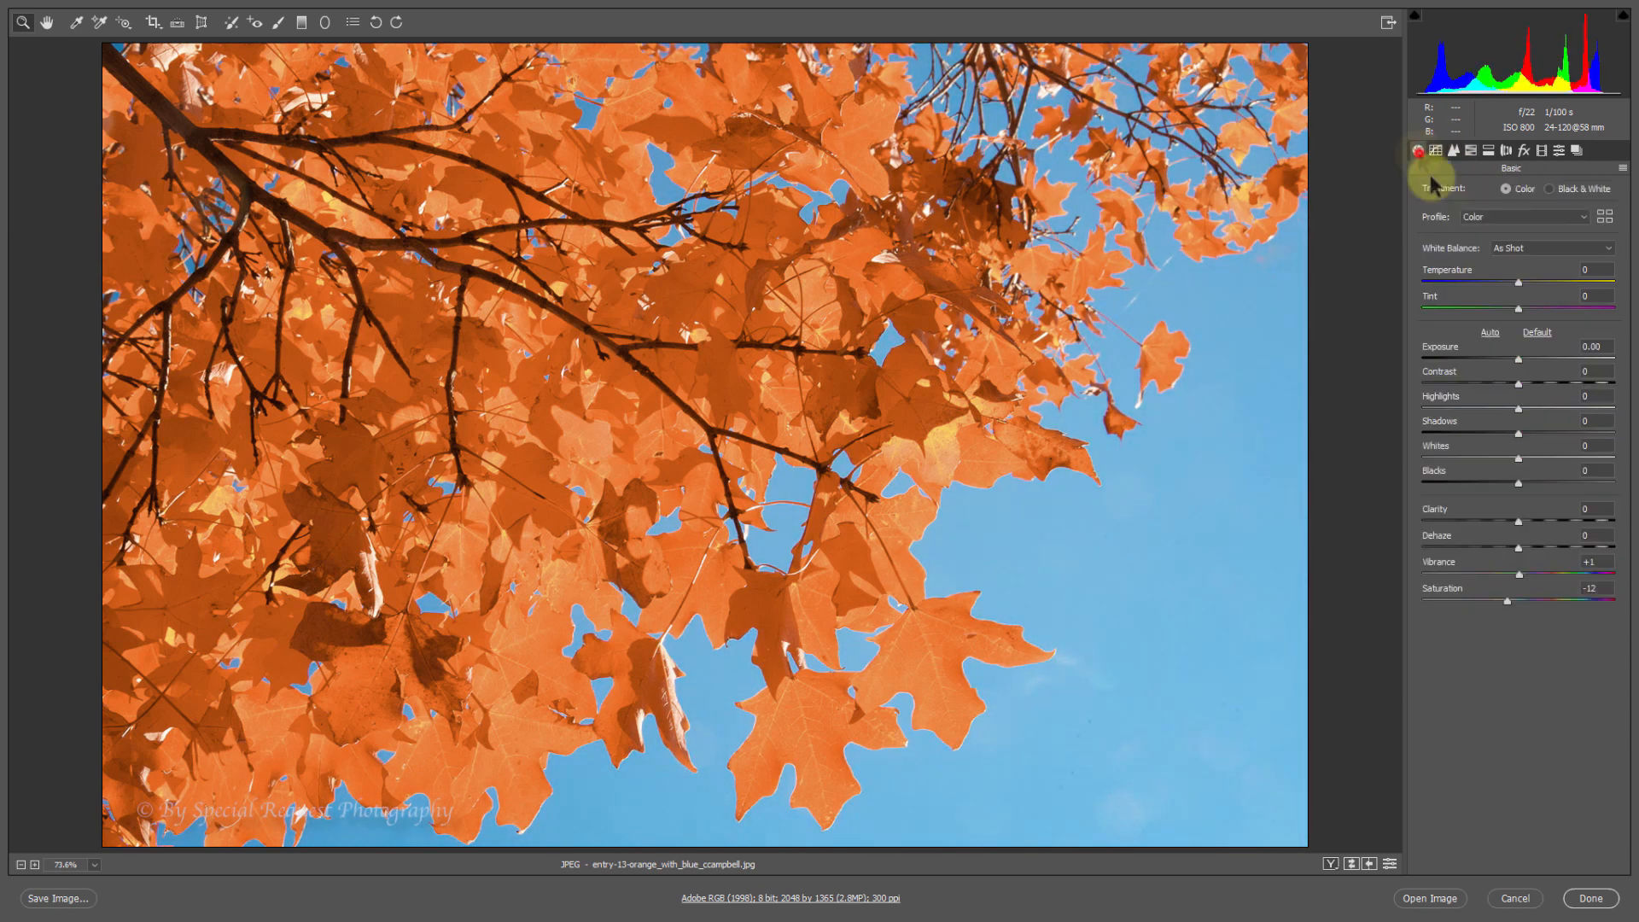
pyautogui.moveTo(1507, 600)
pyautogui.mouseDown()
pyautogui.moveTo(1528, 602)
pyautogui.moveTo(1514, 578)
pyautogui.moveTo(1488, 580)
pyautogui.mouseUp()
pyautogui.doubleClick(1503, 574)
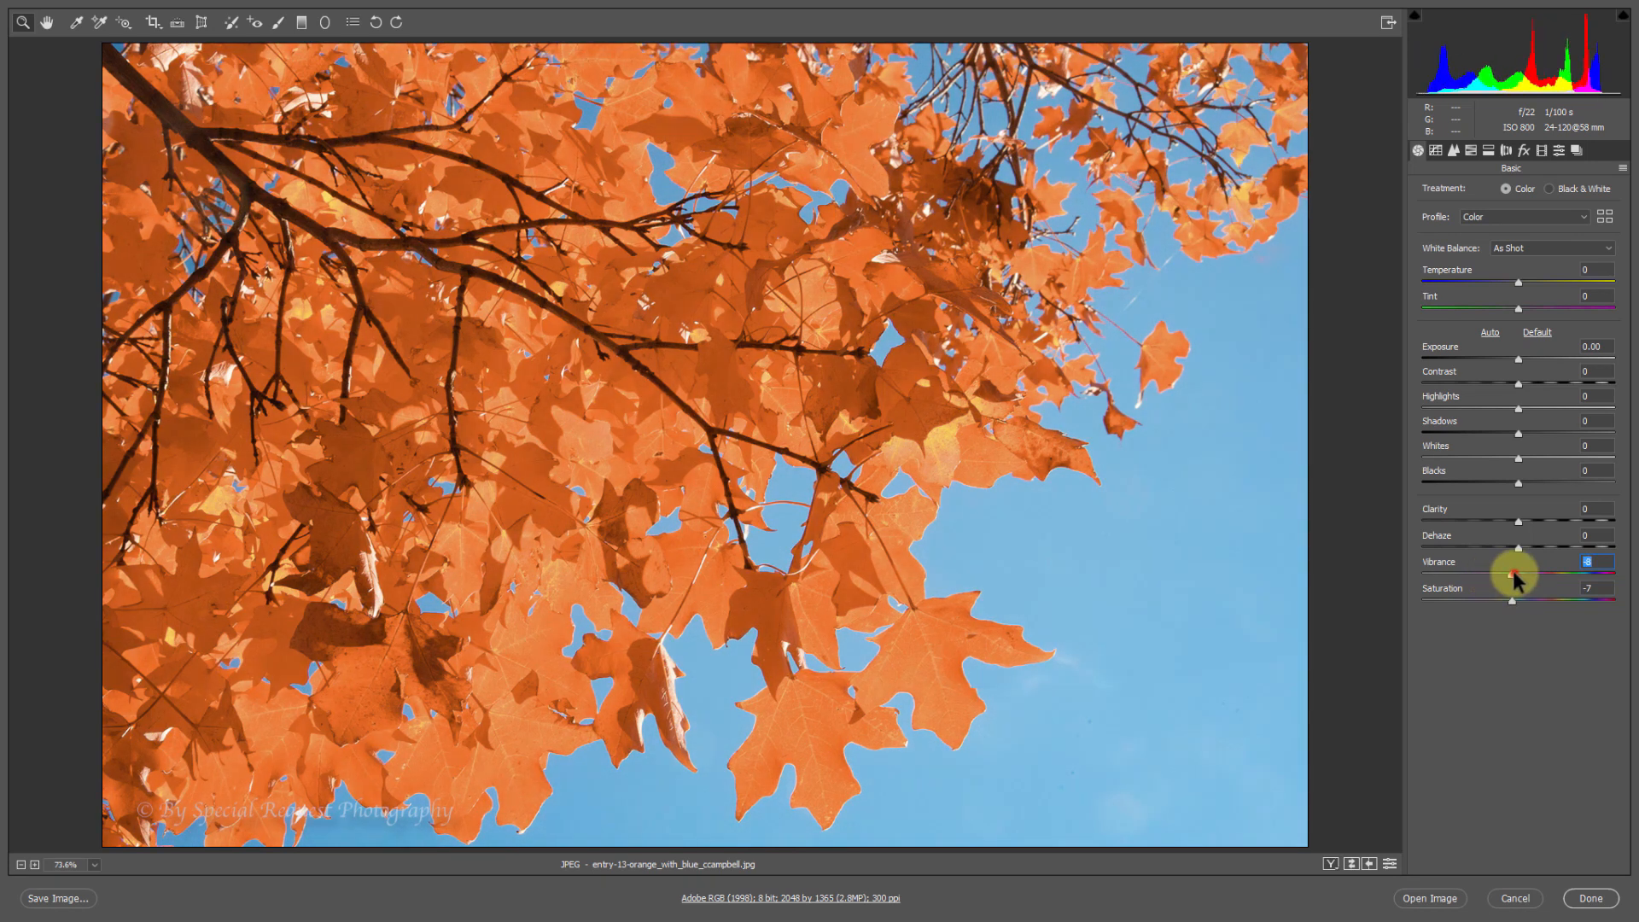
pyautogui.moveTo(1514, 600); pyautogui.dragTo(1508, 601)
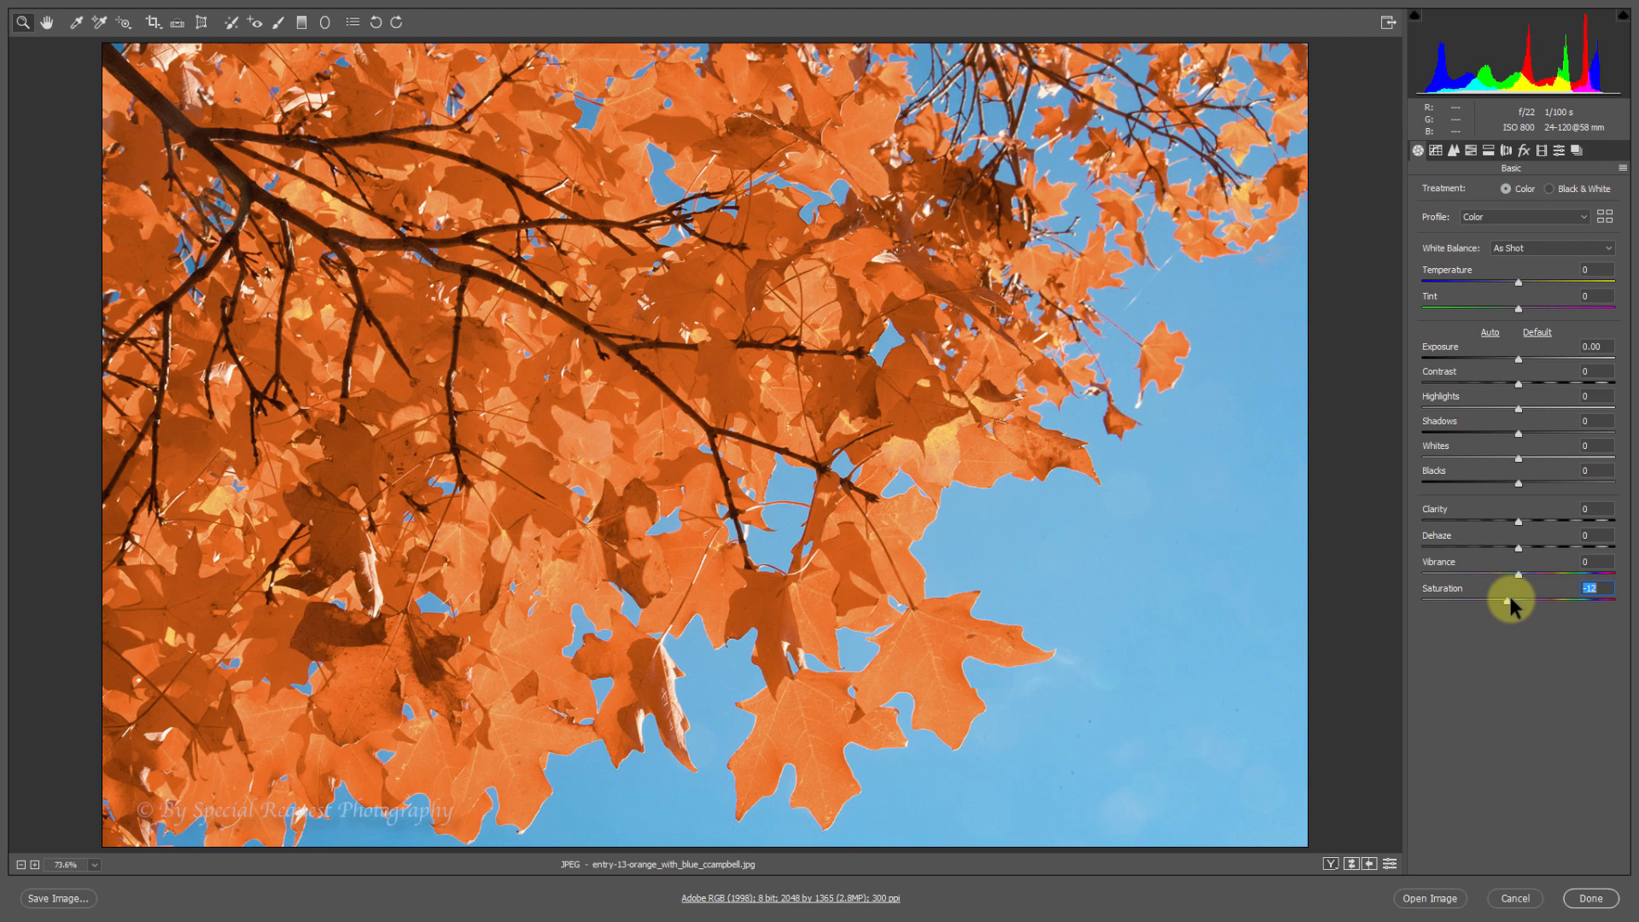
pyautogui.doubleClick(1508, 601)
pyautogui.hotkey('ctrl', 'z')
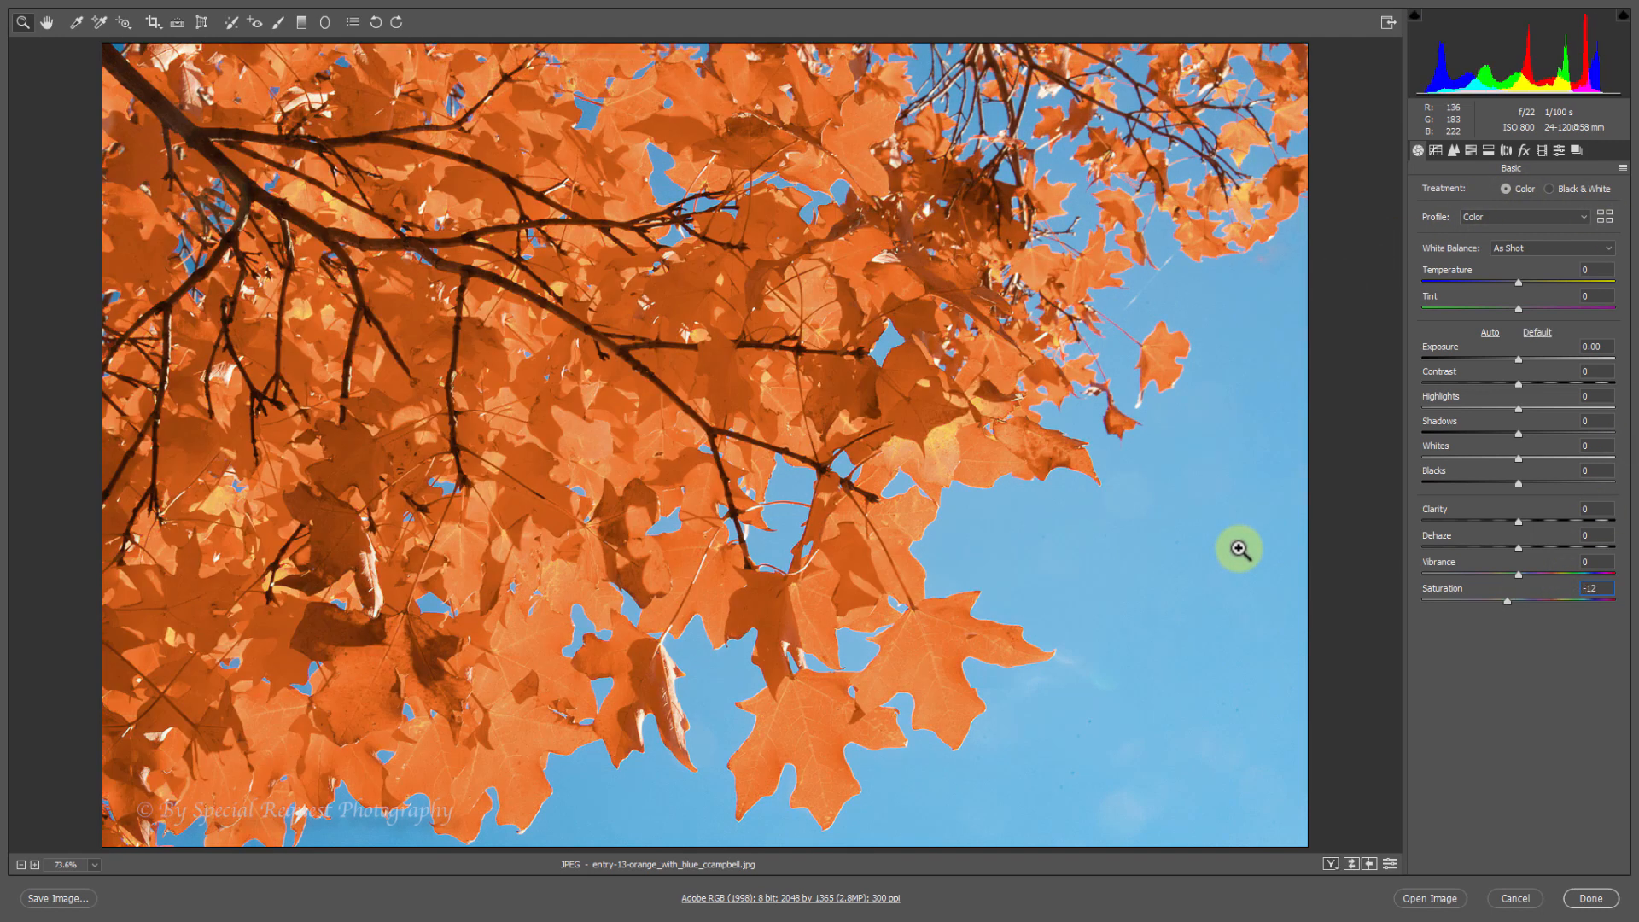
# Step: Compare the maple leaves photo with and without the adjustments, and return to Bridge without keeping the edits
pyautogui.hotkey('ctrl', 'z')
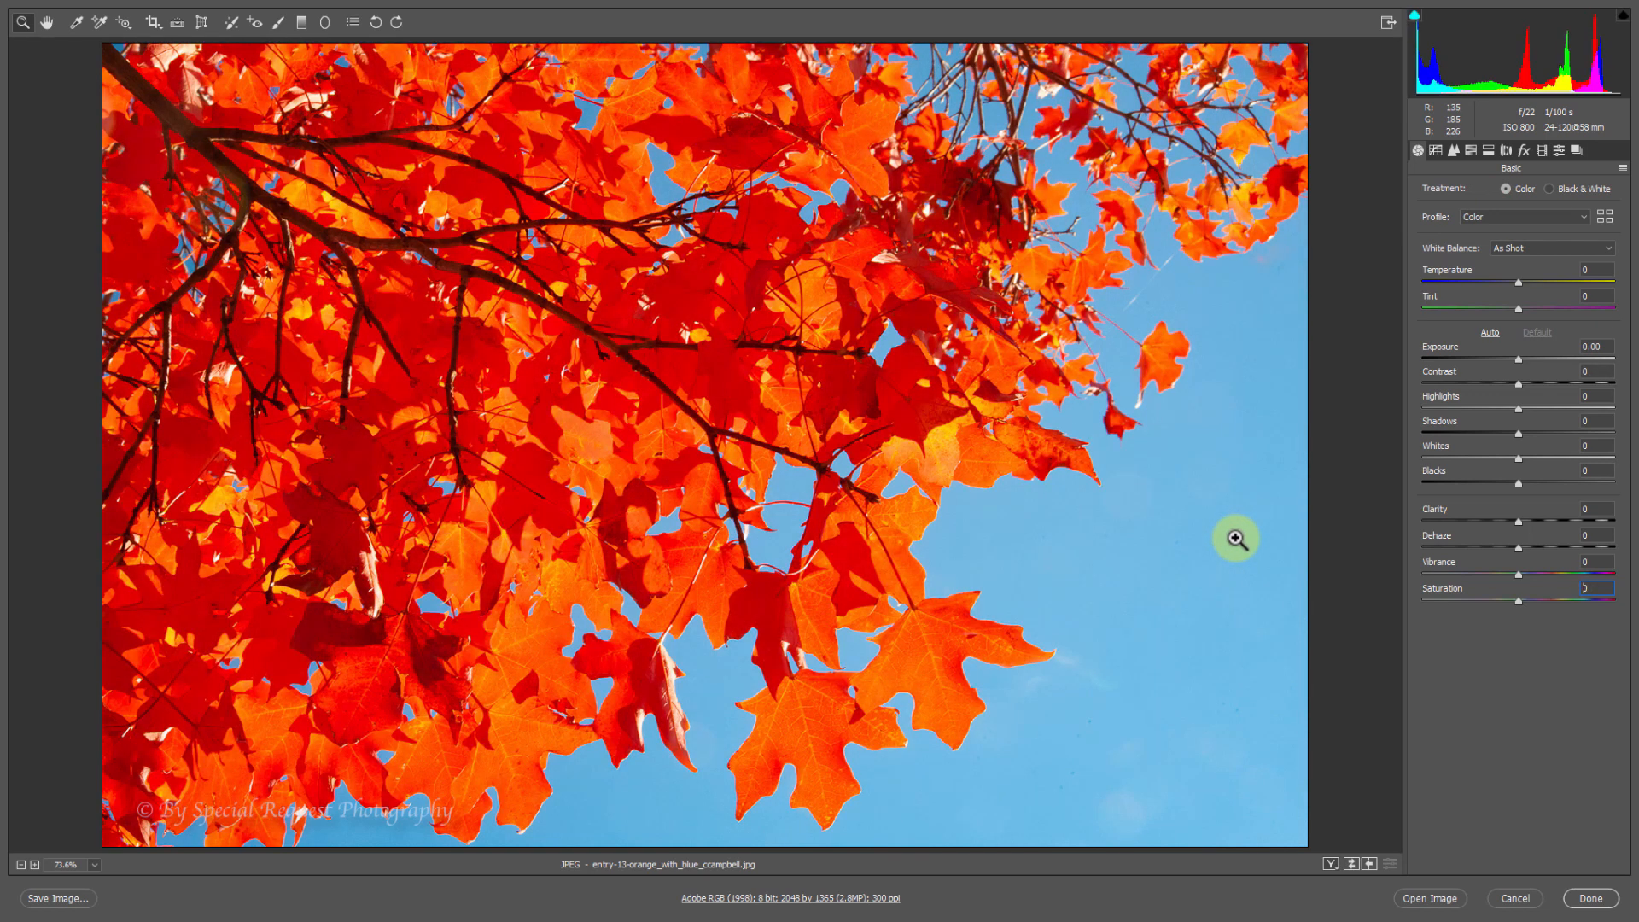
pyautogui.hotkey('ctrl', 'z')
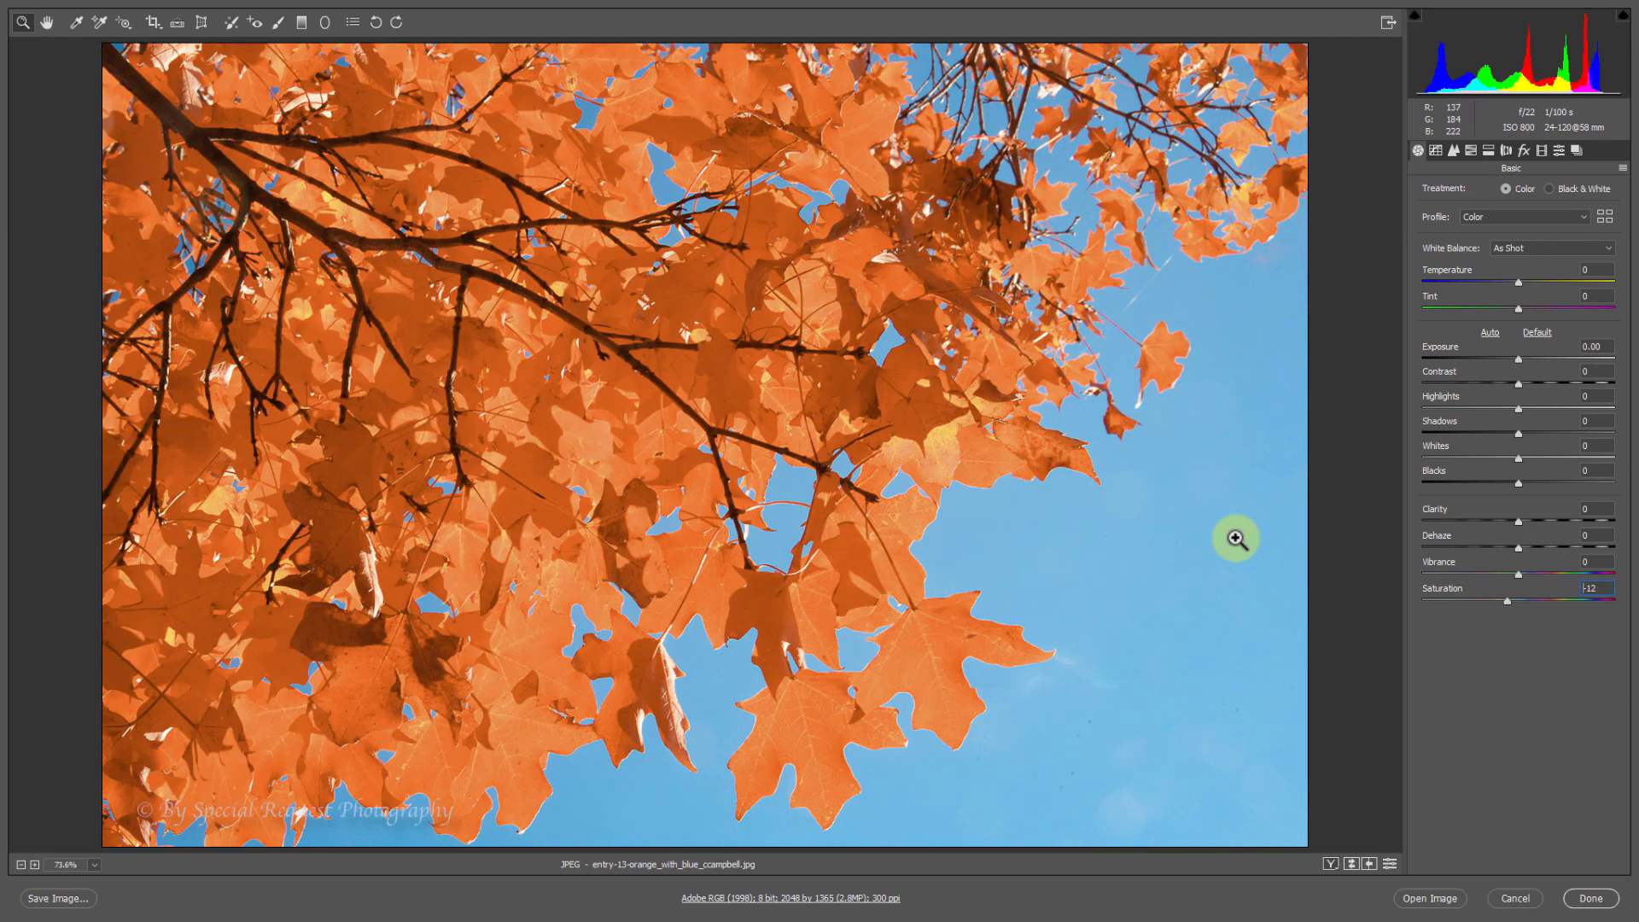
pyautogui.hotkey('ctrl', 'z')
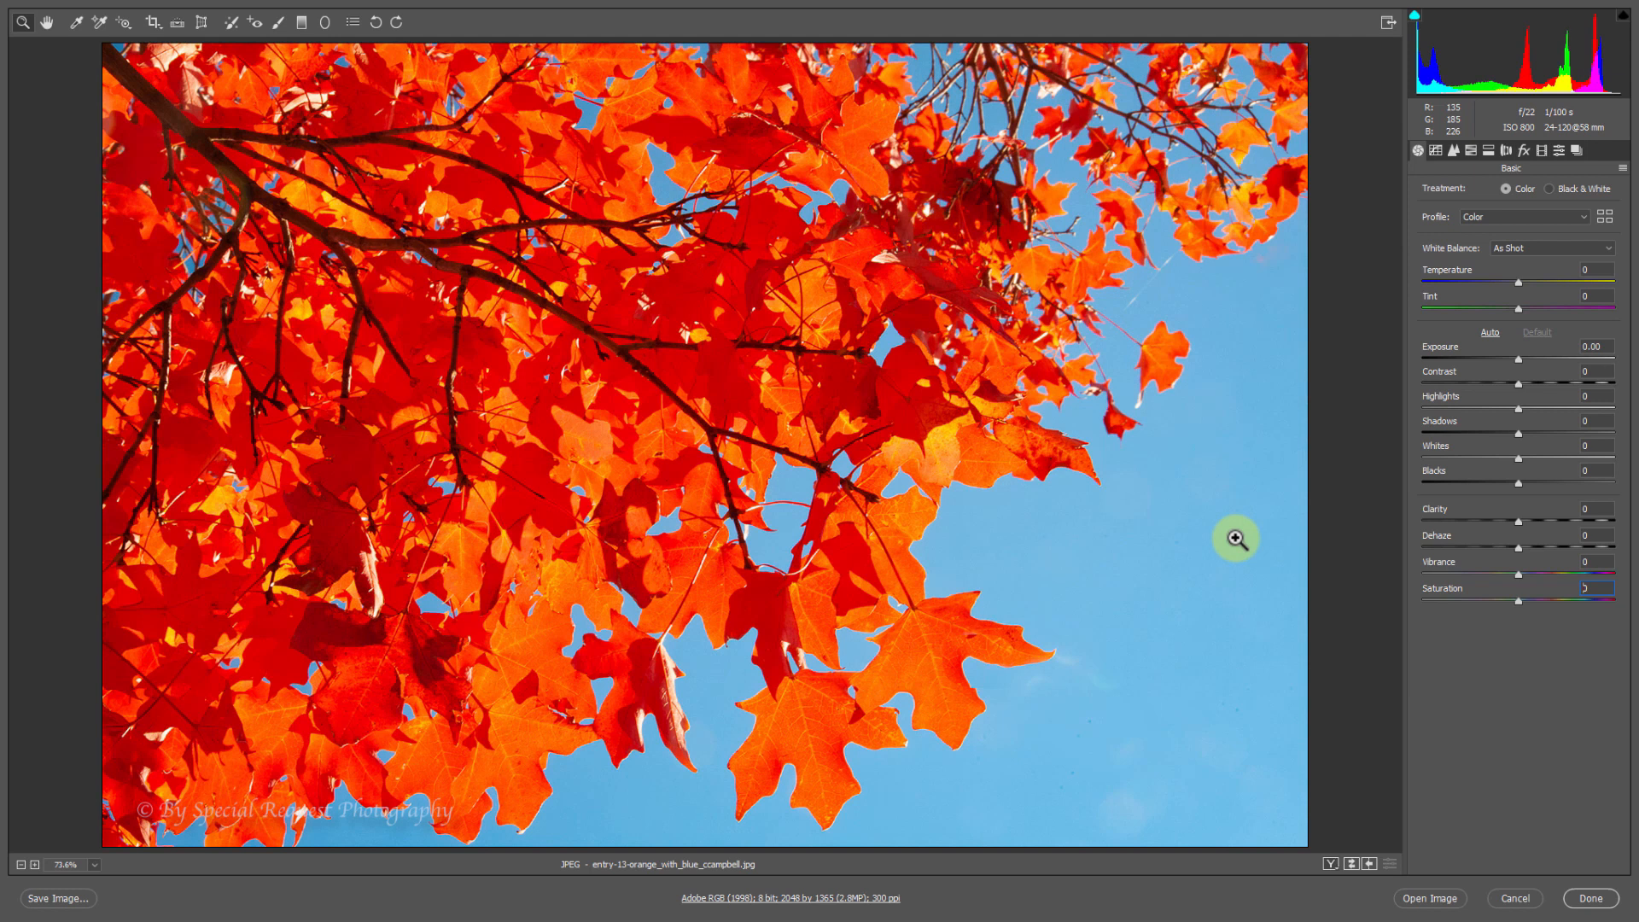
pyautogui.hotkey('ctrl', 'z')
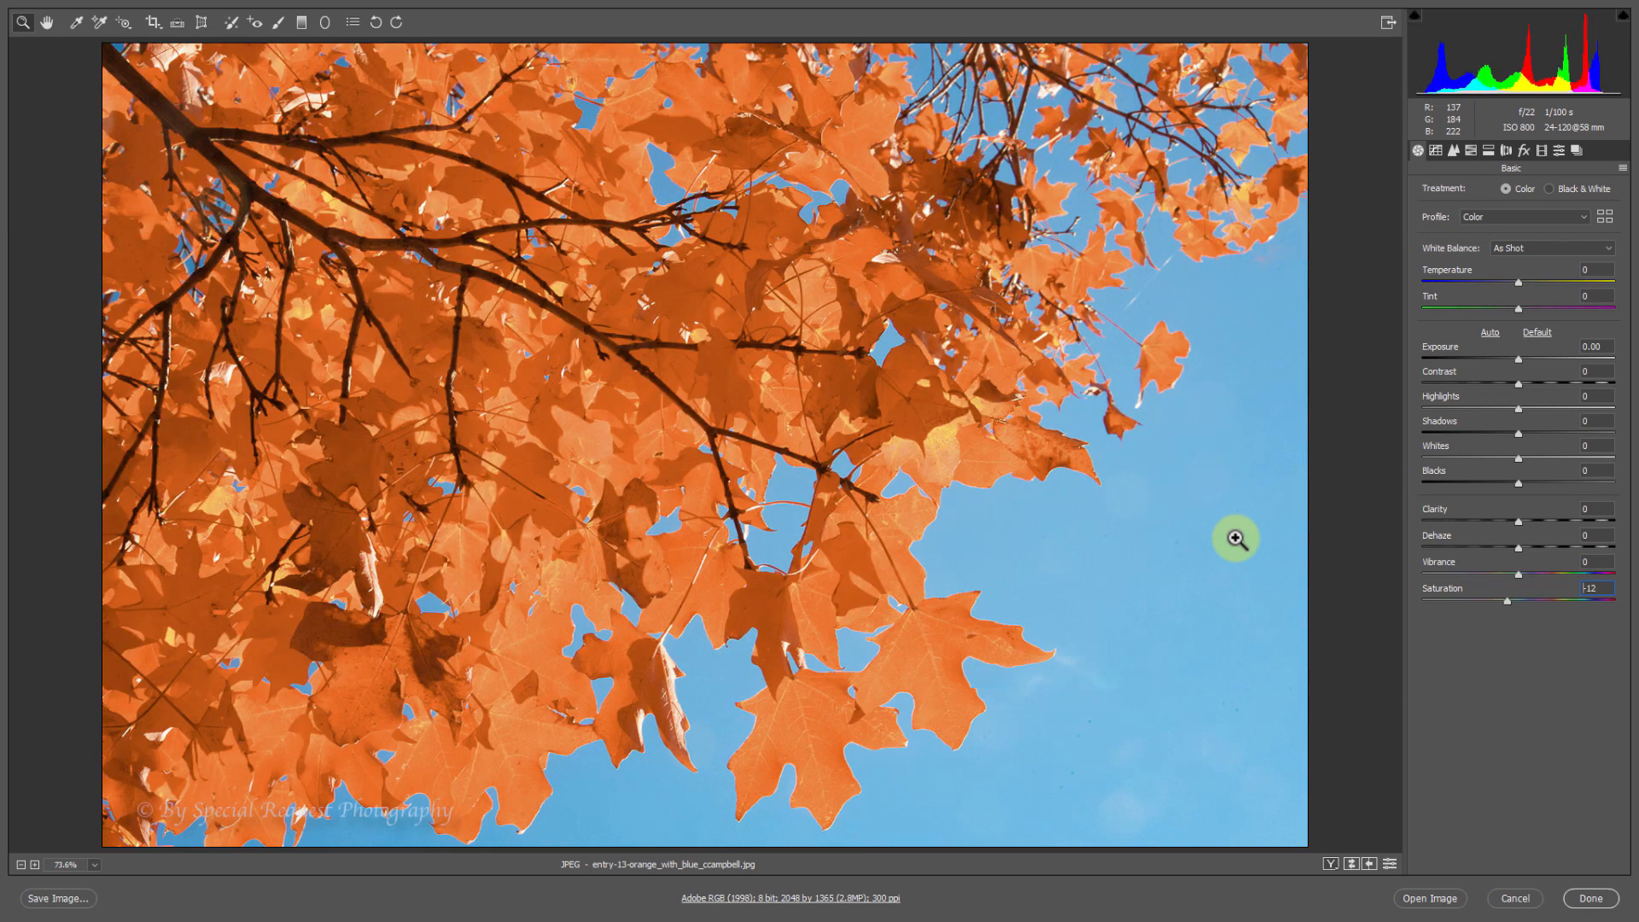
pyautogui.hotkey('ctrl', 'z')
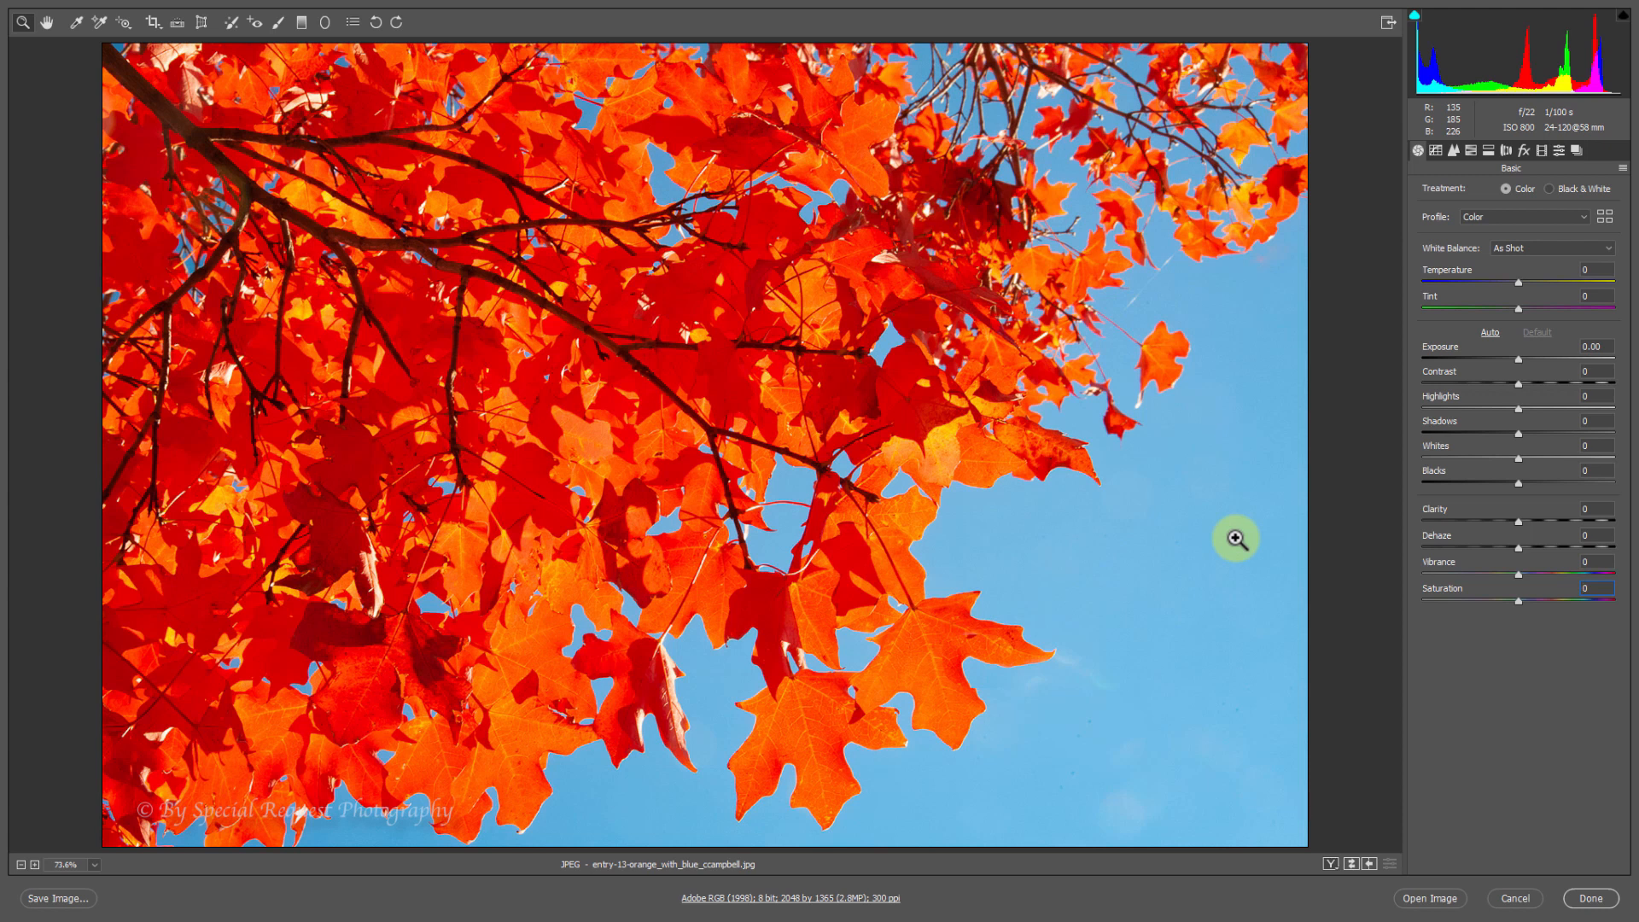
pyautogui.hotkey('ctrl', 'z')
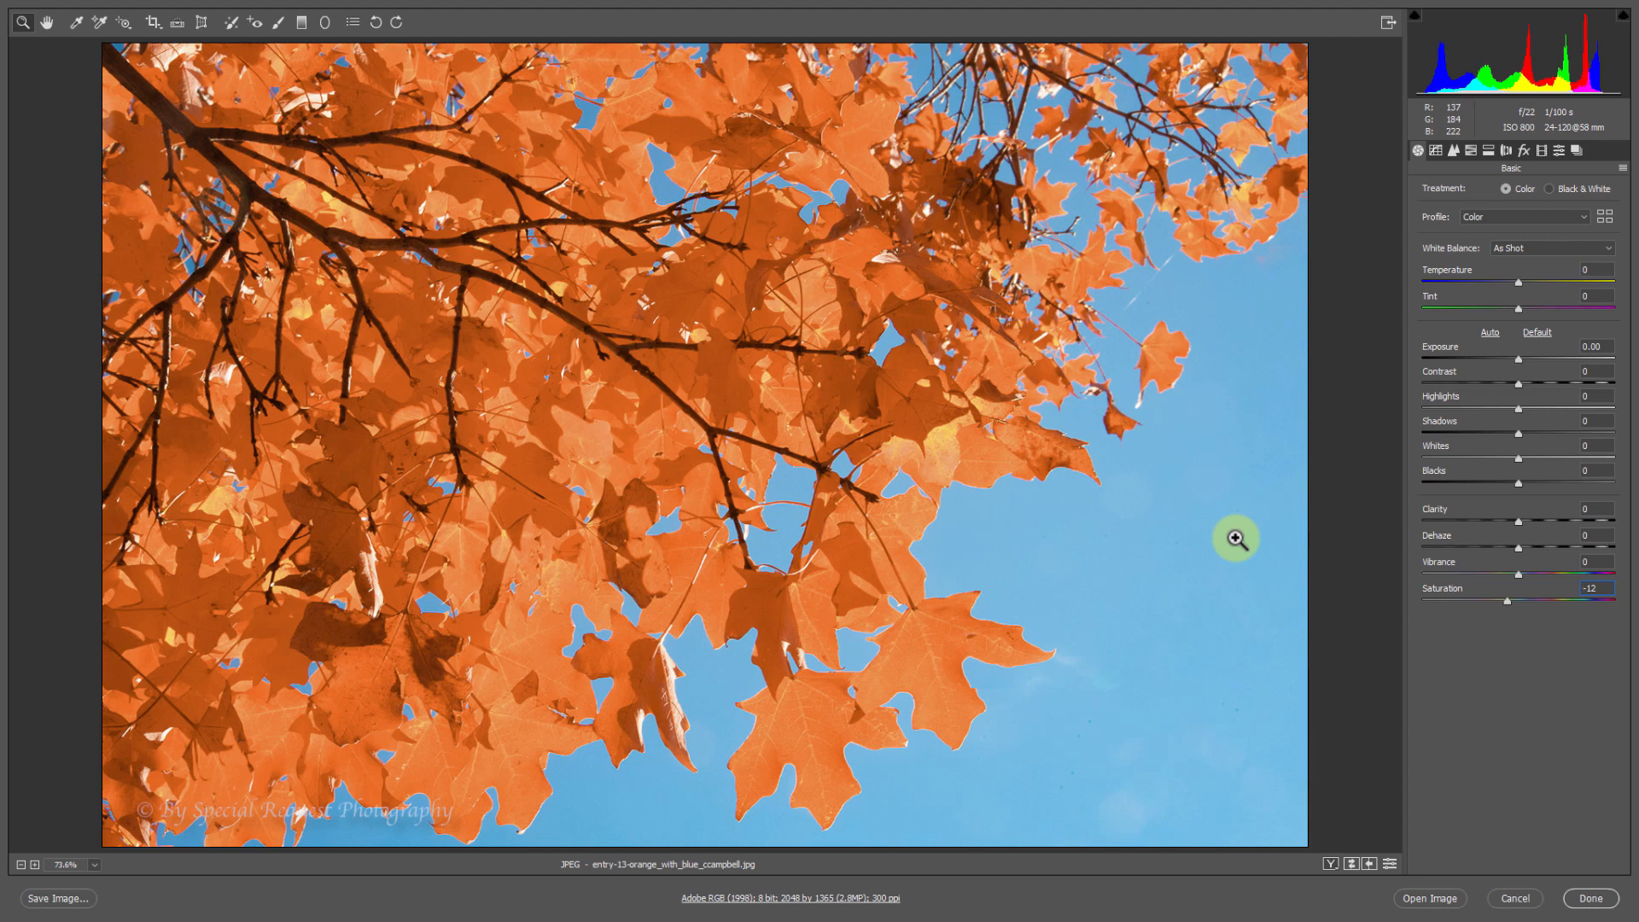
pyautogui.hotkey('ctrl', 'z')
pyautogui.hotkey('ctrl', 'z')
pyautogui.hotkey('ctrl', 'z')
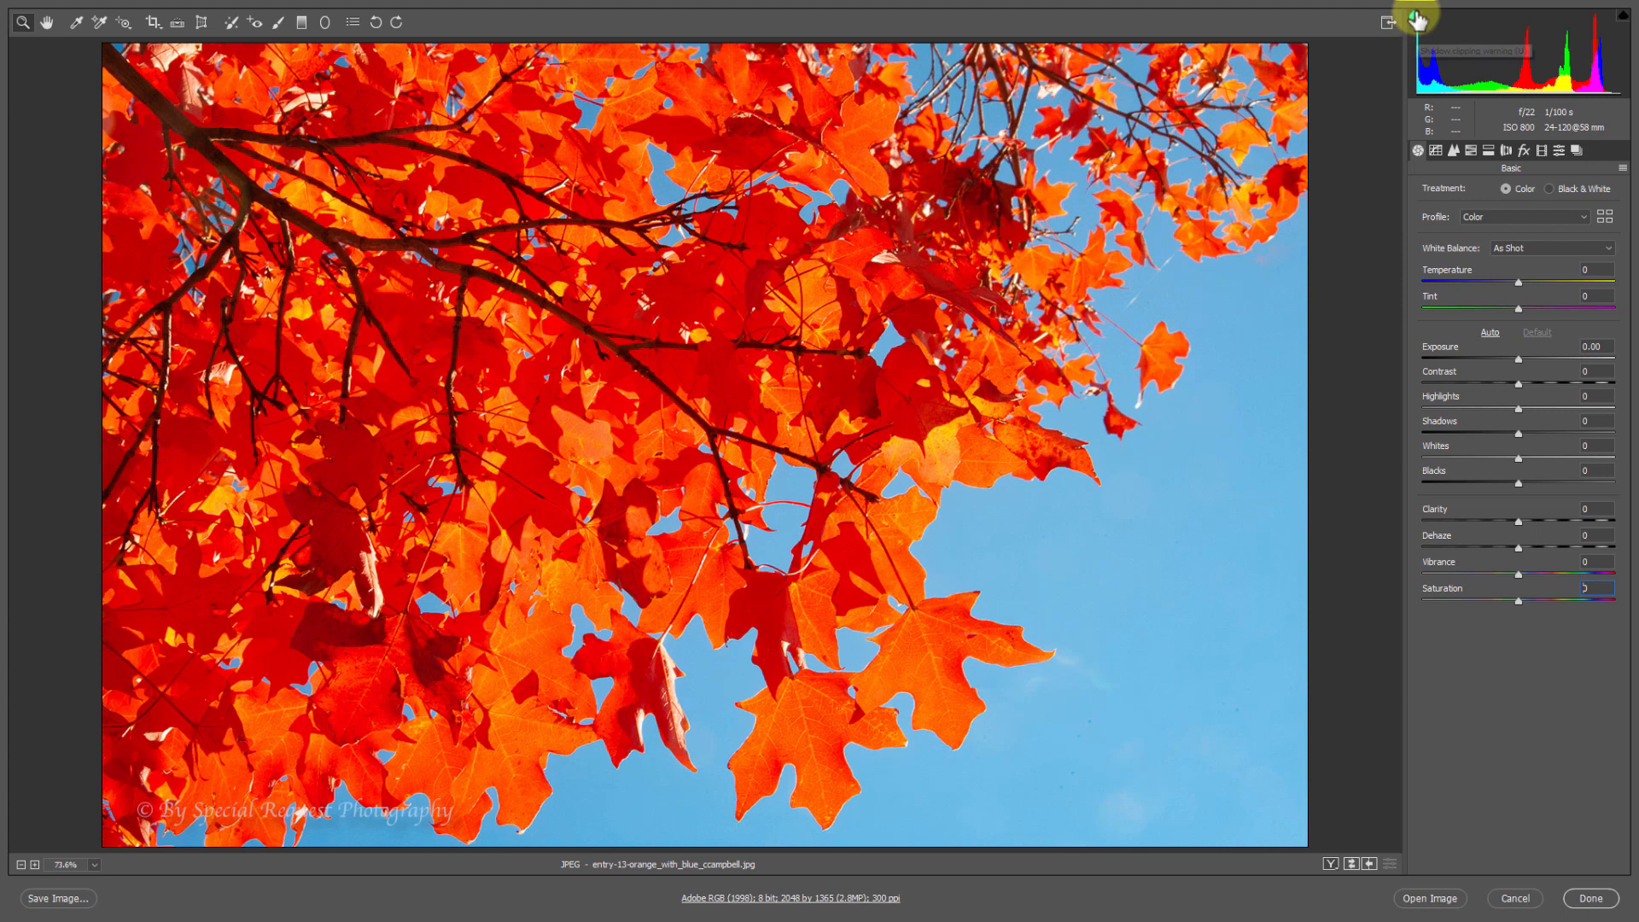
pyautogui.hotkey('ctrl', 'z')
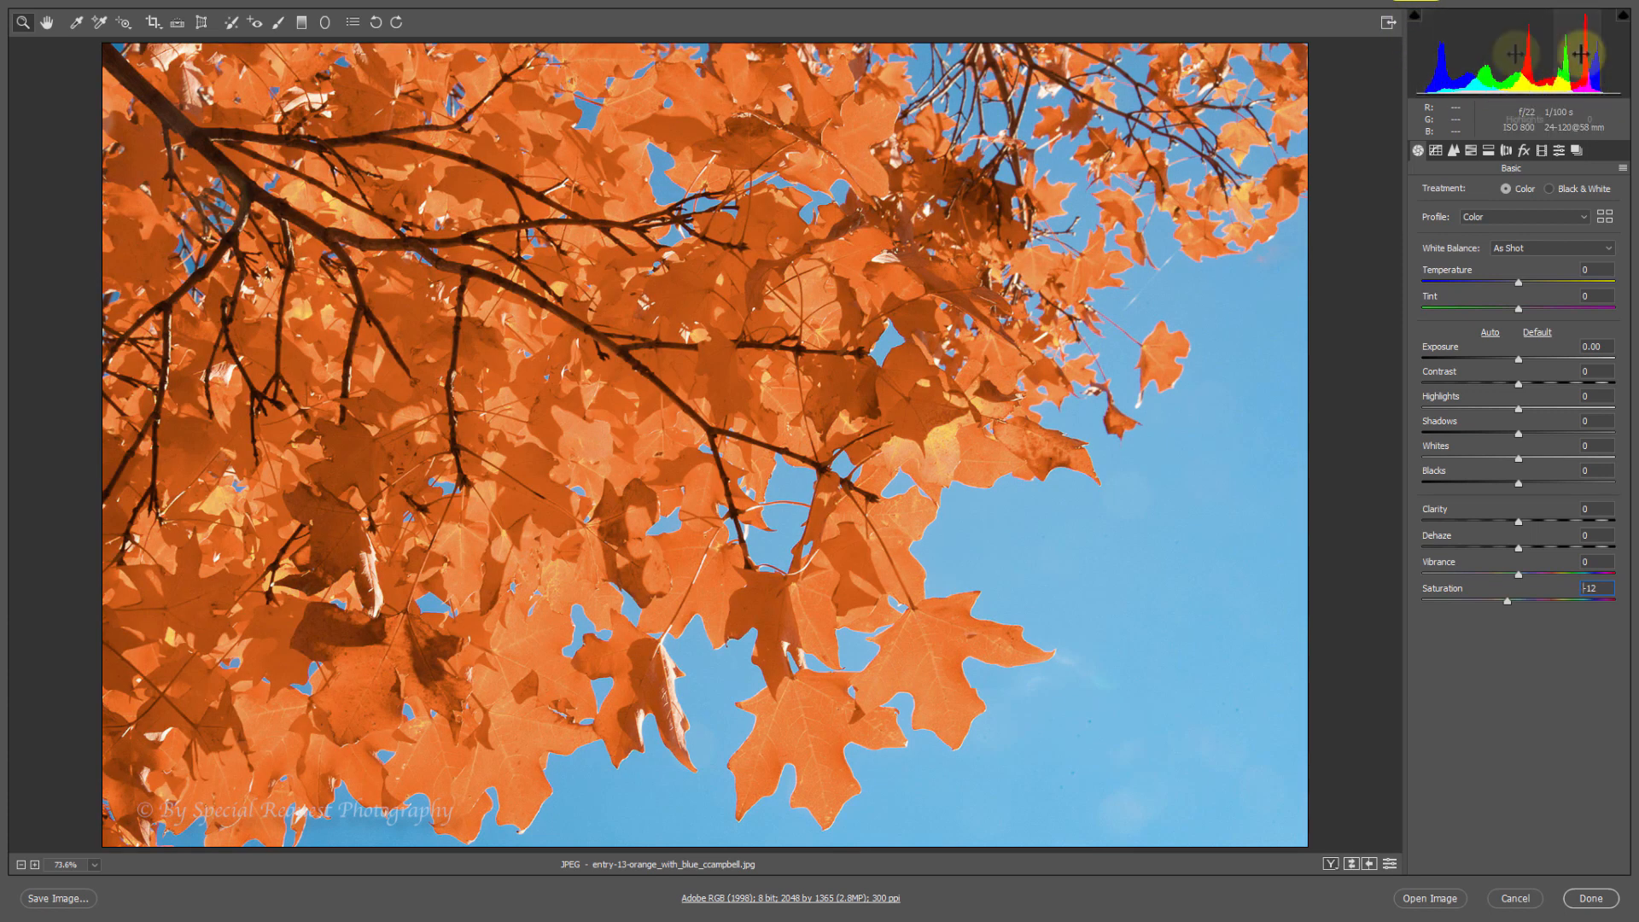
pyautogui.hotkey('ctrl', 'z')
pyautogui.hotkey('ctrl', 'z')
pyautogui.hotkey('ctrl', 'z')
pyautogui.hotkey('ctrl', 'z')
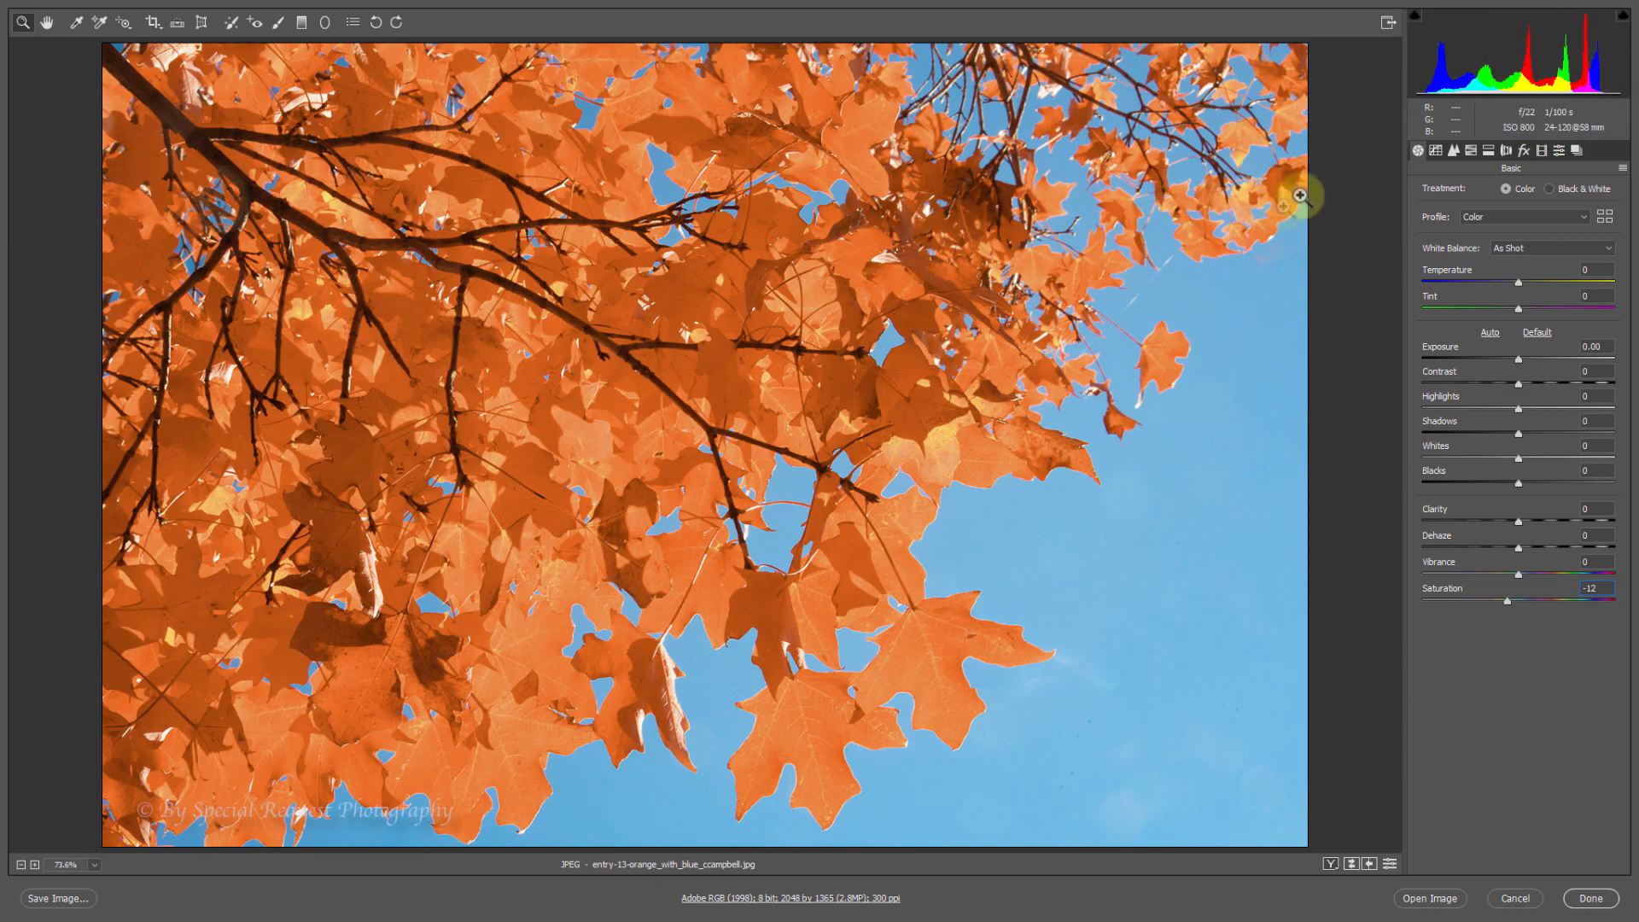
pyautogui.hotkey('ctrl', 'z')
pyautogui.hotkey('ctrl', 'z')
pyautogui.hotkey('ctrl', 'z')
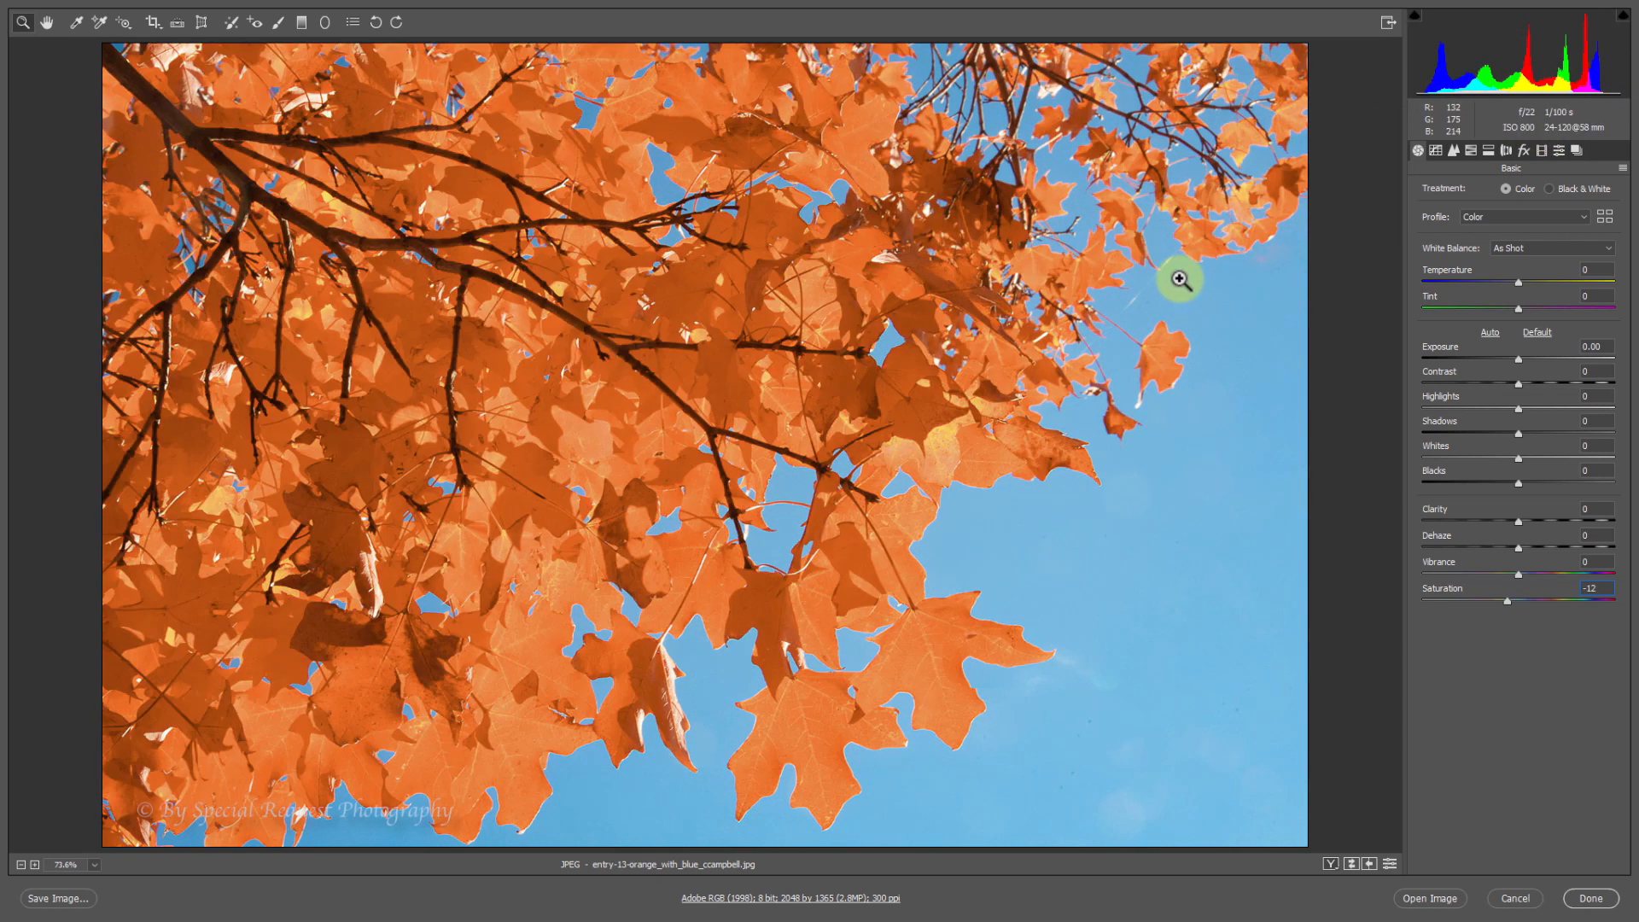
pyautogui.hotkey('ctrl', 'z')
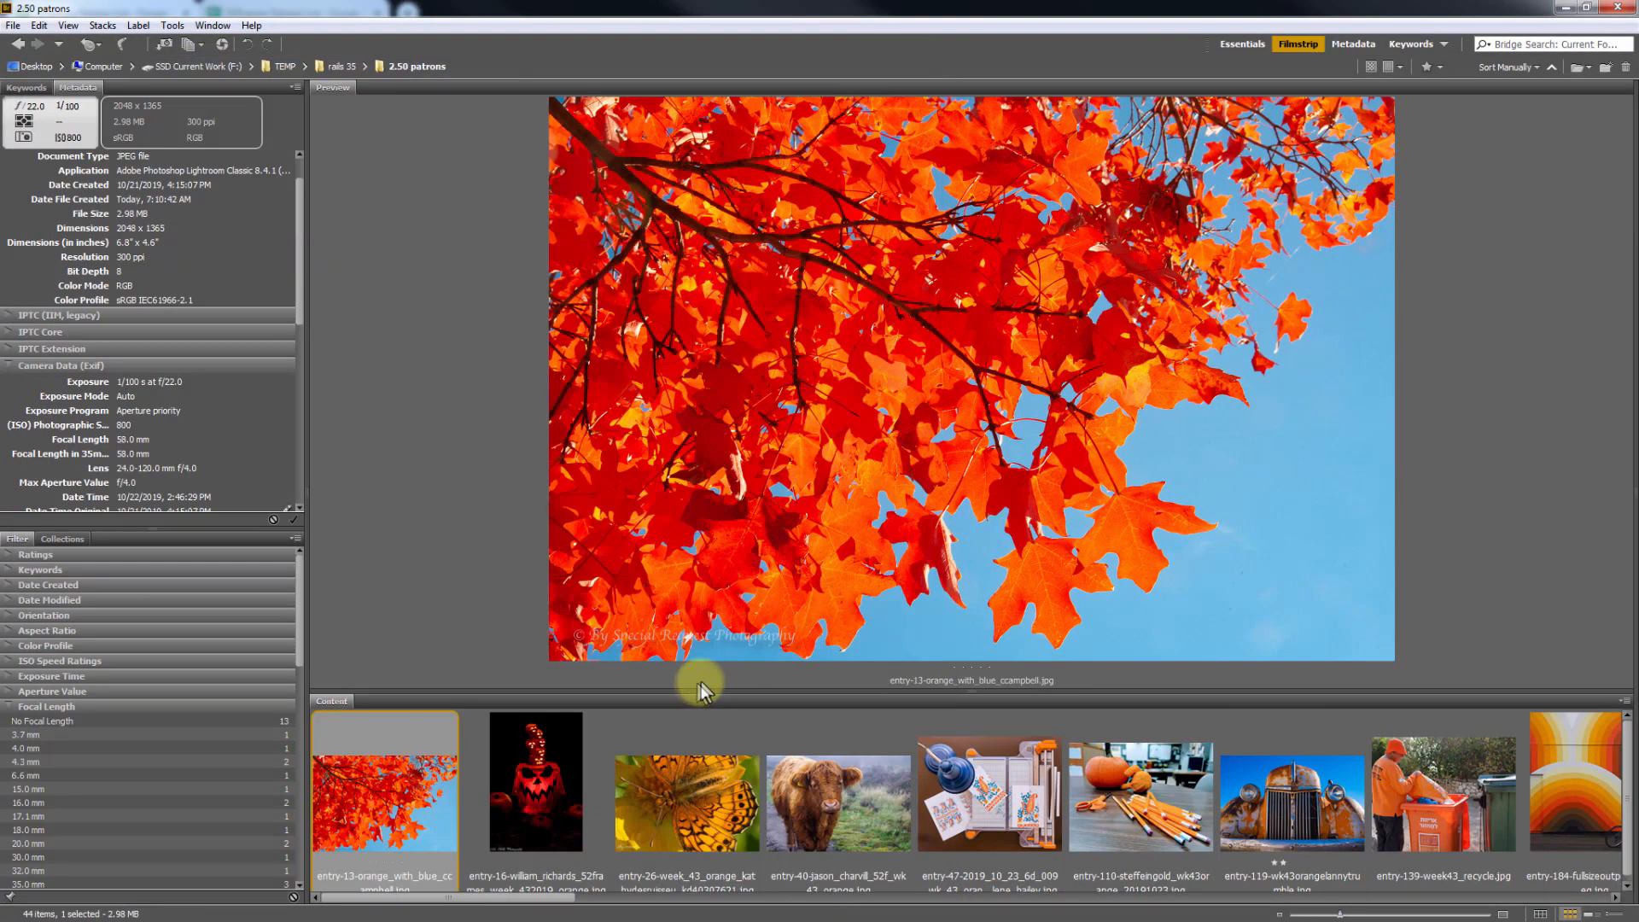
# Step: Open the stacked jack-o'-lanterns photo in Camera Raw and try an HSL saturation of +6 for Reds
pyautogui.click(545, 802)
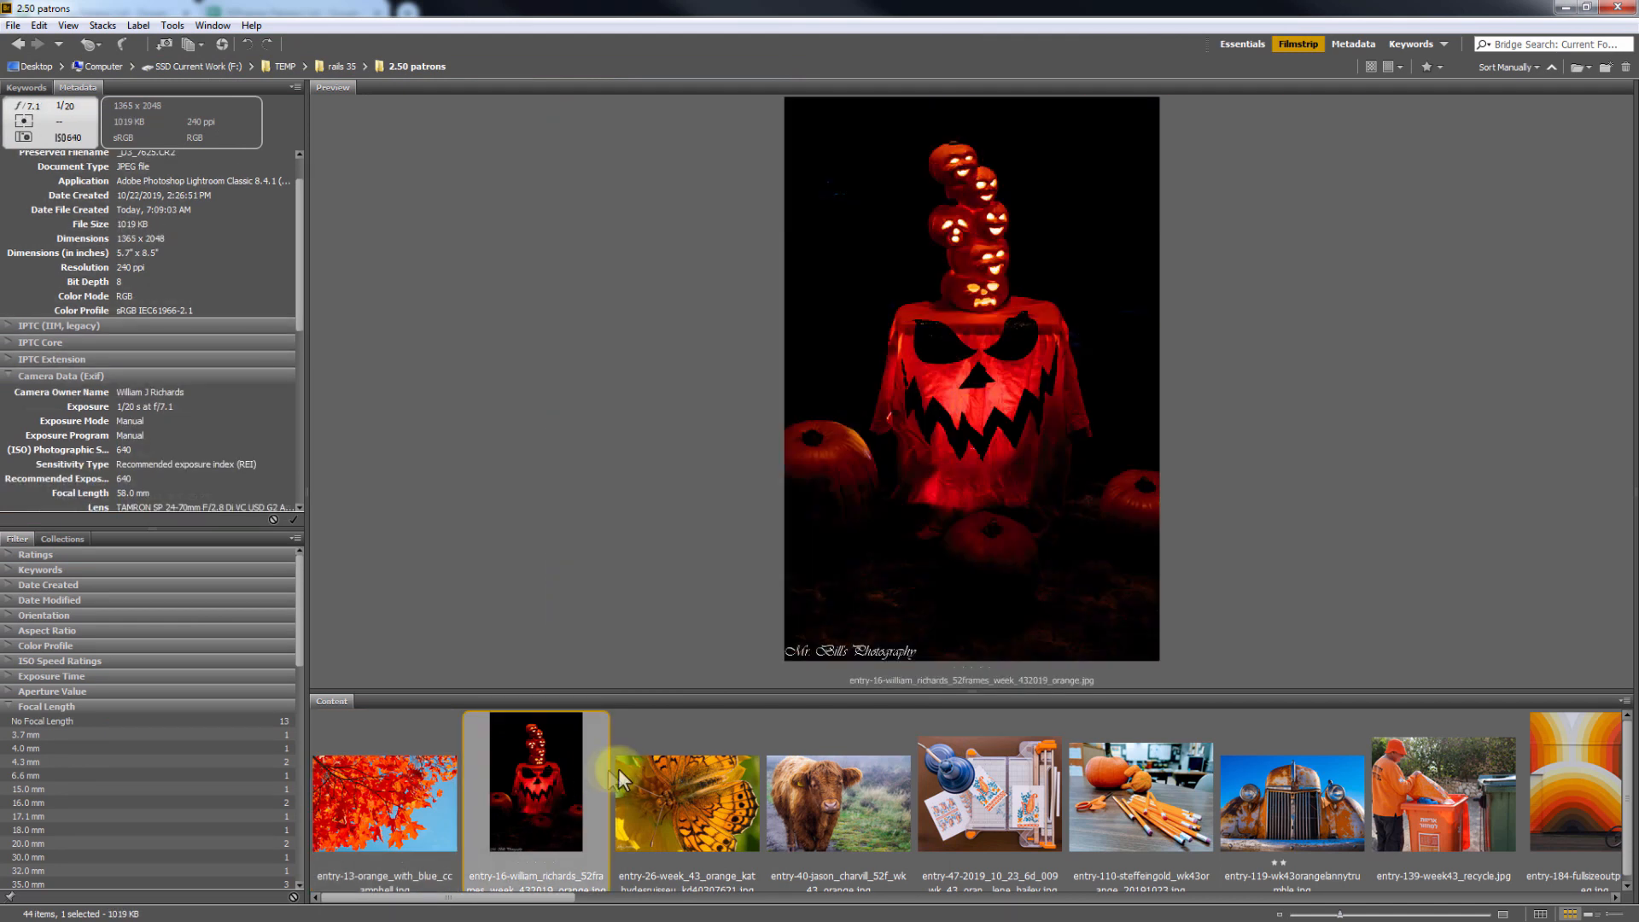
pyautogui.rightClick(558, 777)
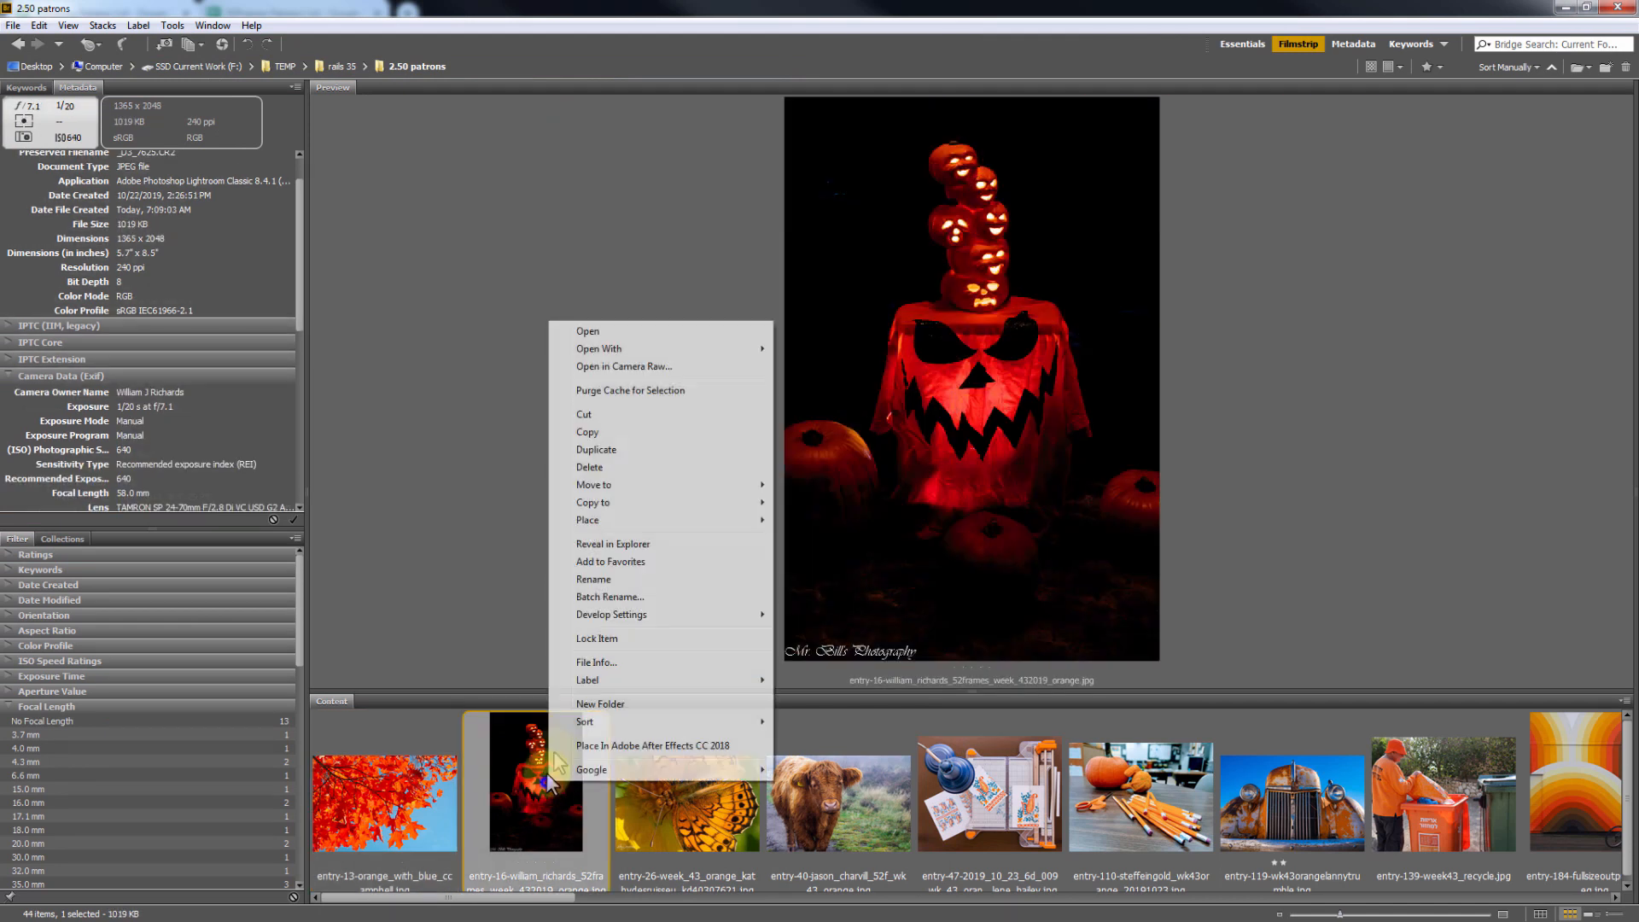
pyautogui.click(614, 368)
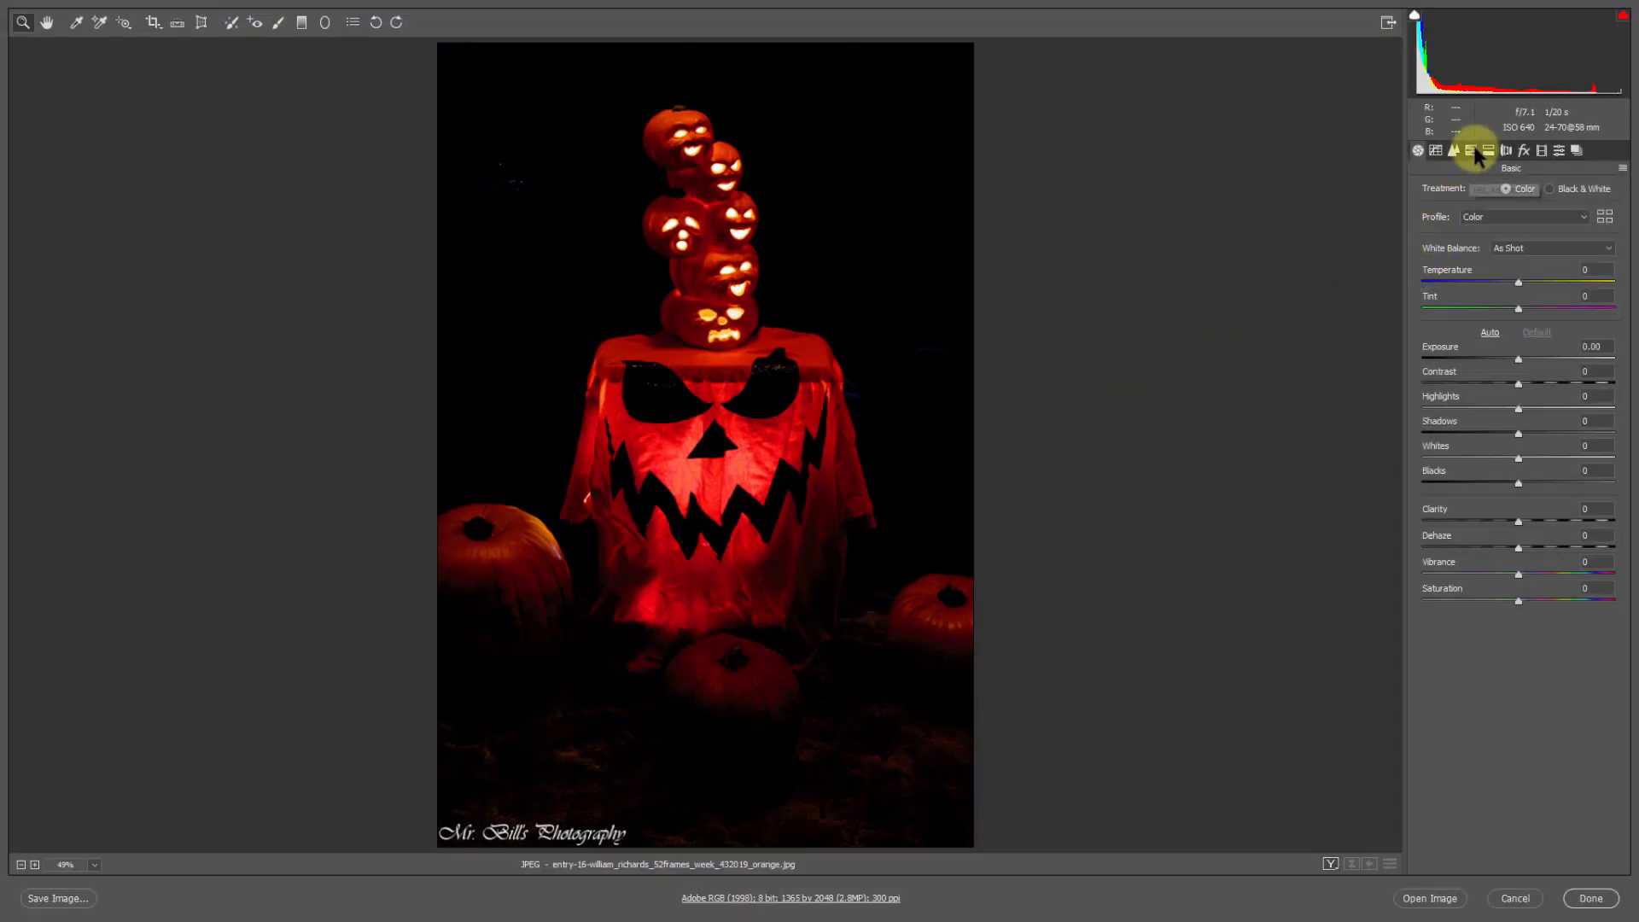
pyautogui.click(1470, 150)
pyautogui.moveTo(1521, 247)
pyautogui.mouseDown()
pyautogui.moveTo(1351, 242)
pyautogui.moveTo(1638, 243)
pyautogui.moveTo(1251, 256)
pyautogui.moveTo(1526, 250)
pyautogui.mouseUp()
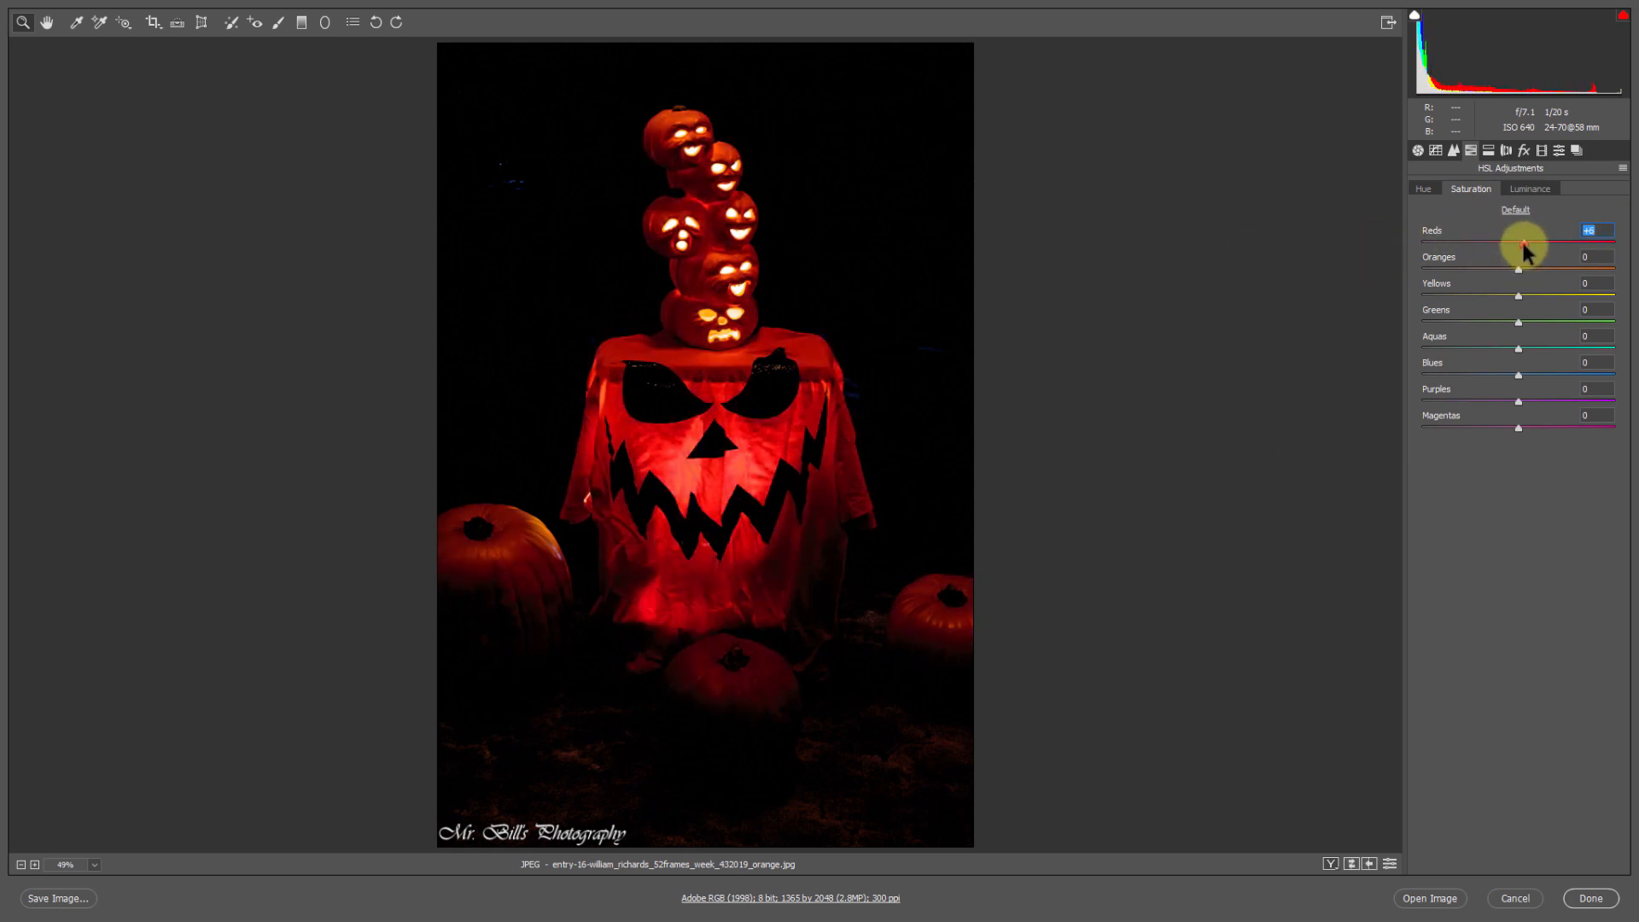
# Step: Shift the jack-o'-lantern photo's Reds hue strongly toward orange and set the HSL saturation of Oranges to +24
pyautogui.click(1423, 189)
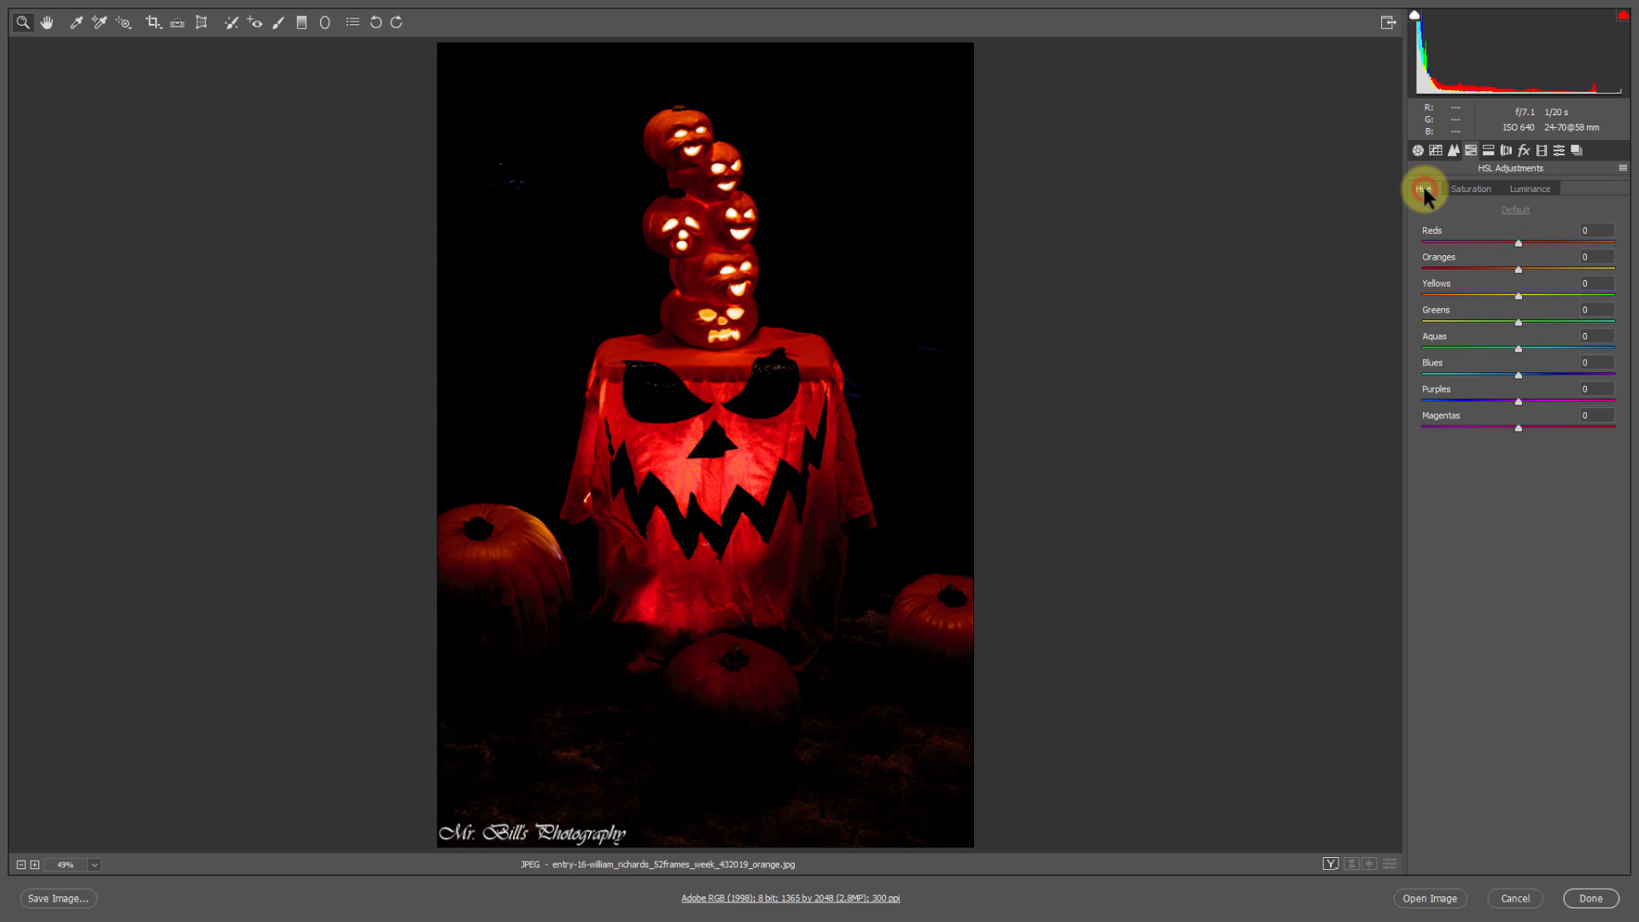
pyautogui.moveTo(1516, 243); pyautogui.dragTo(1630, 243)
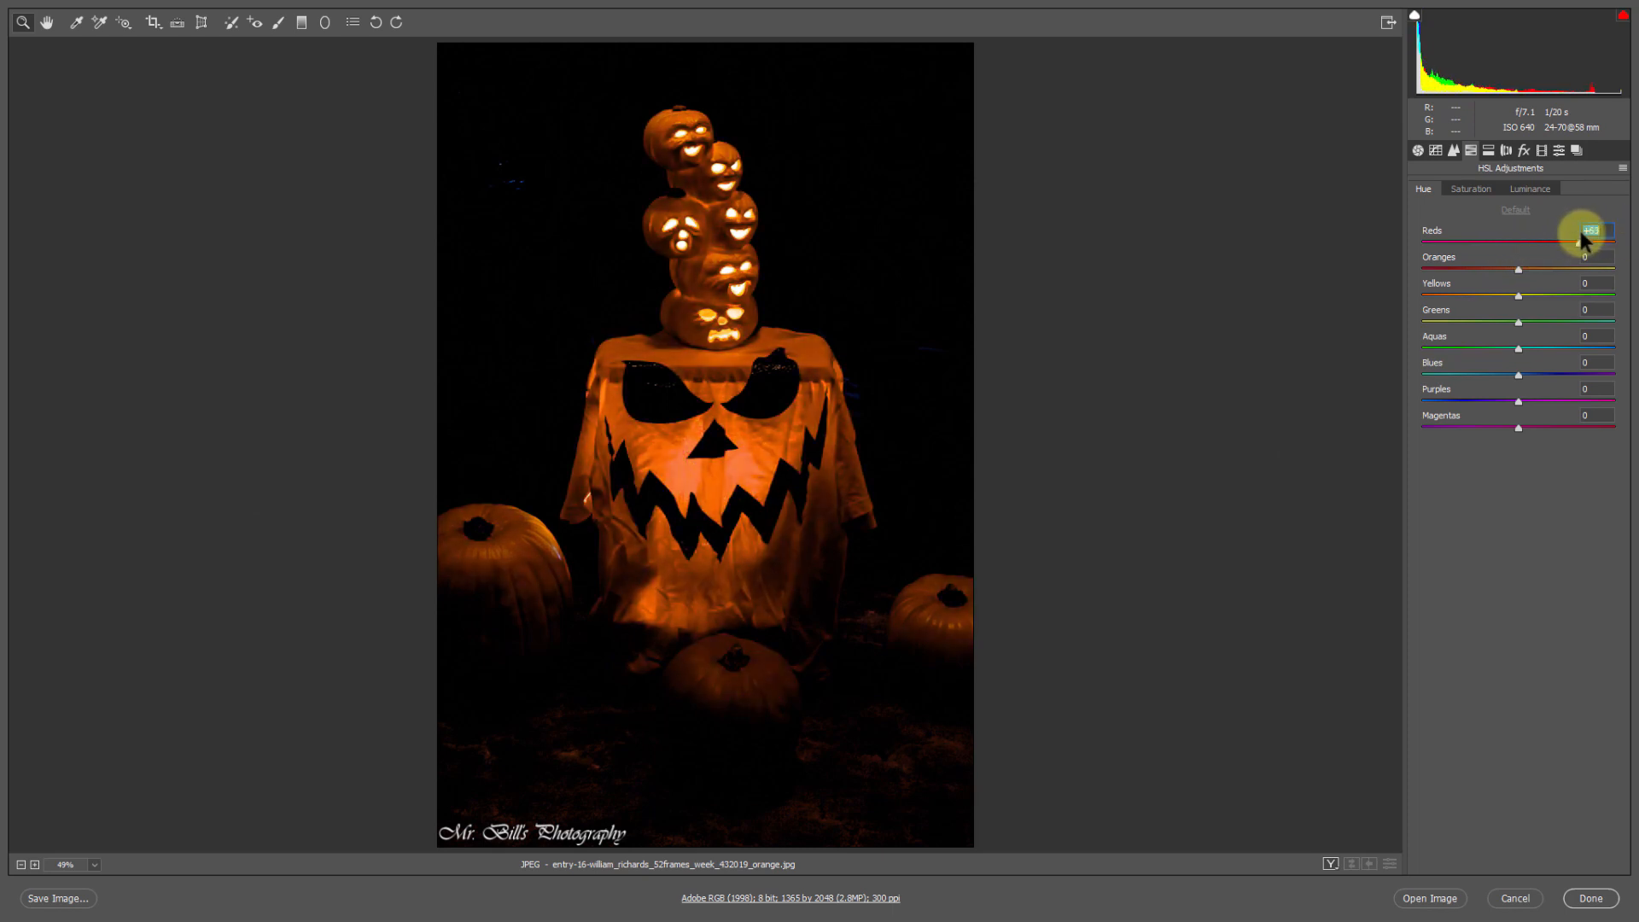
pyautogui.click(1481, 191)
pyautogui.click(1569, 254)
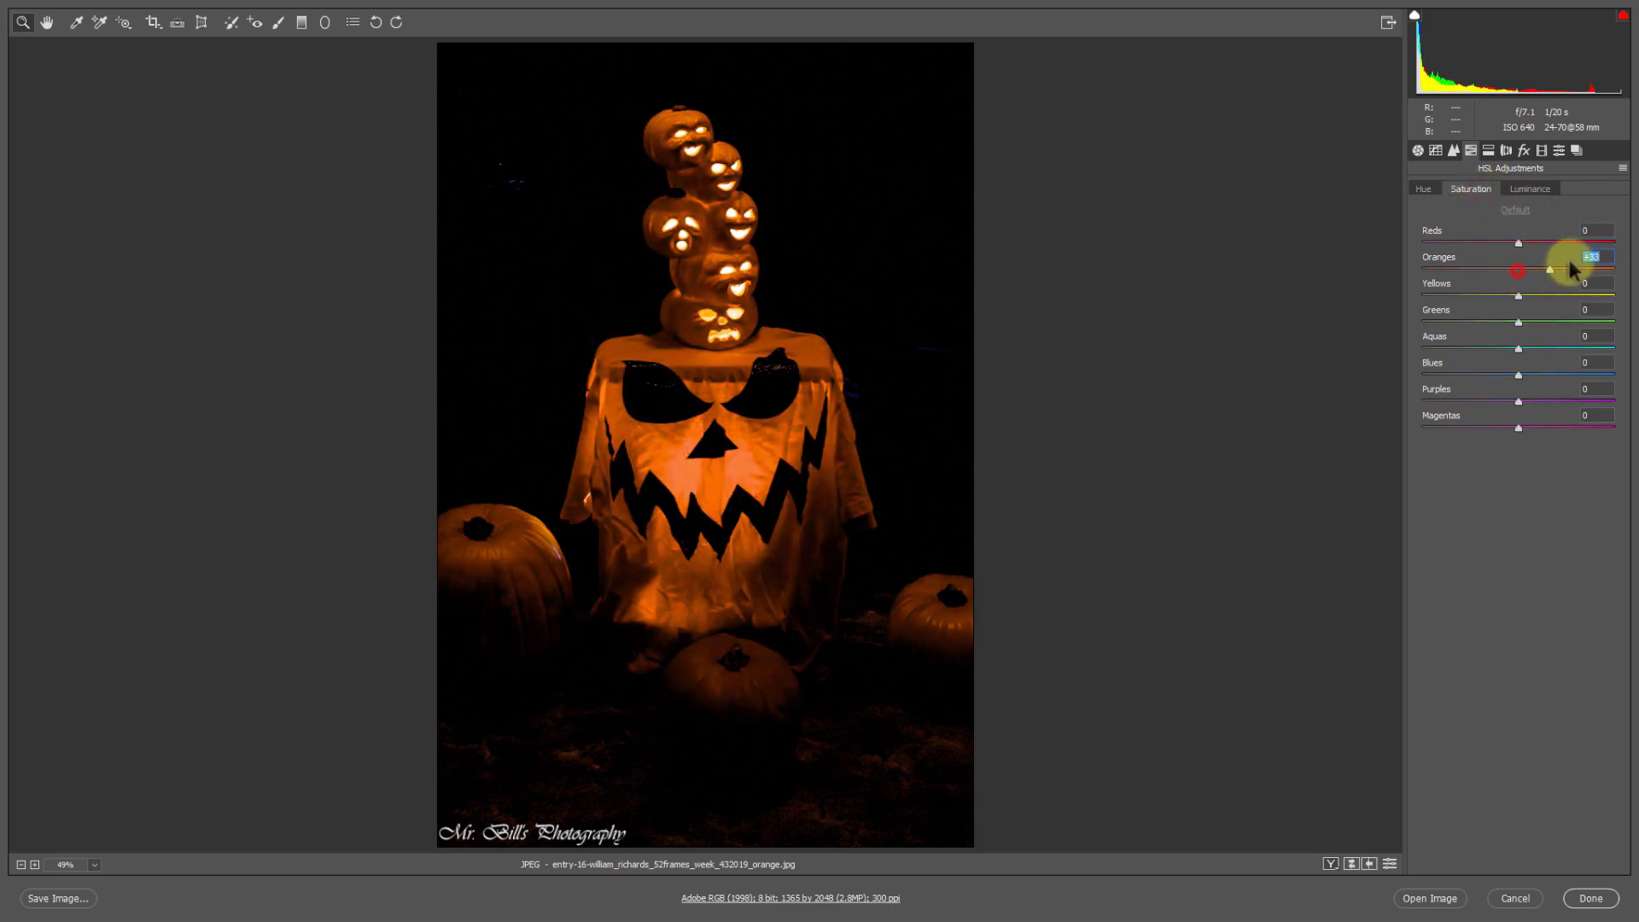
pyautogui.write('-38')
pyautogui.press('Return')
pyautogui.moveTo(1571, 265)
pyautogui.mouseDown()
pyautogui.moveTo(1380, 264)
pyautogui.moveTo(1564, 266)
pyautogui.mouseUp()
# Step: Set the HSL luminance of Oranges to +40 in the jack-o'-lantern photo
pyautogui.click(1533, 189)
pyautogui.moveTo(1516, 270); pyautogui.dragTo(1554, 271)
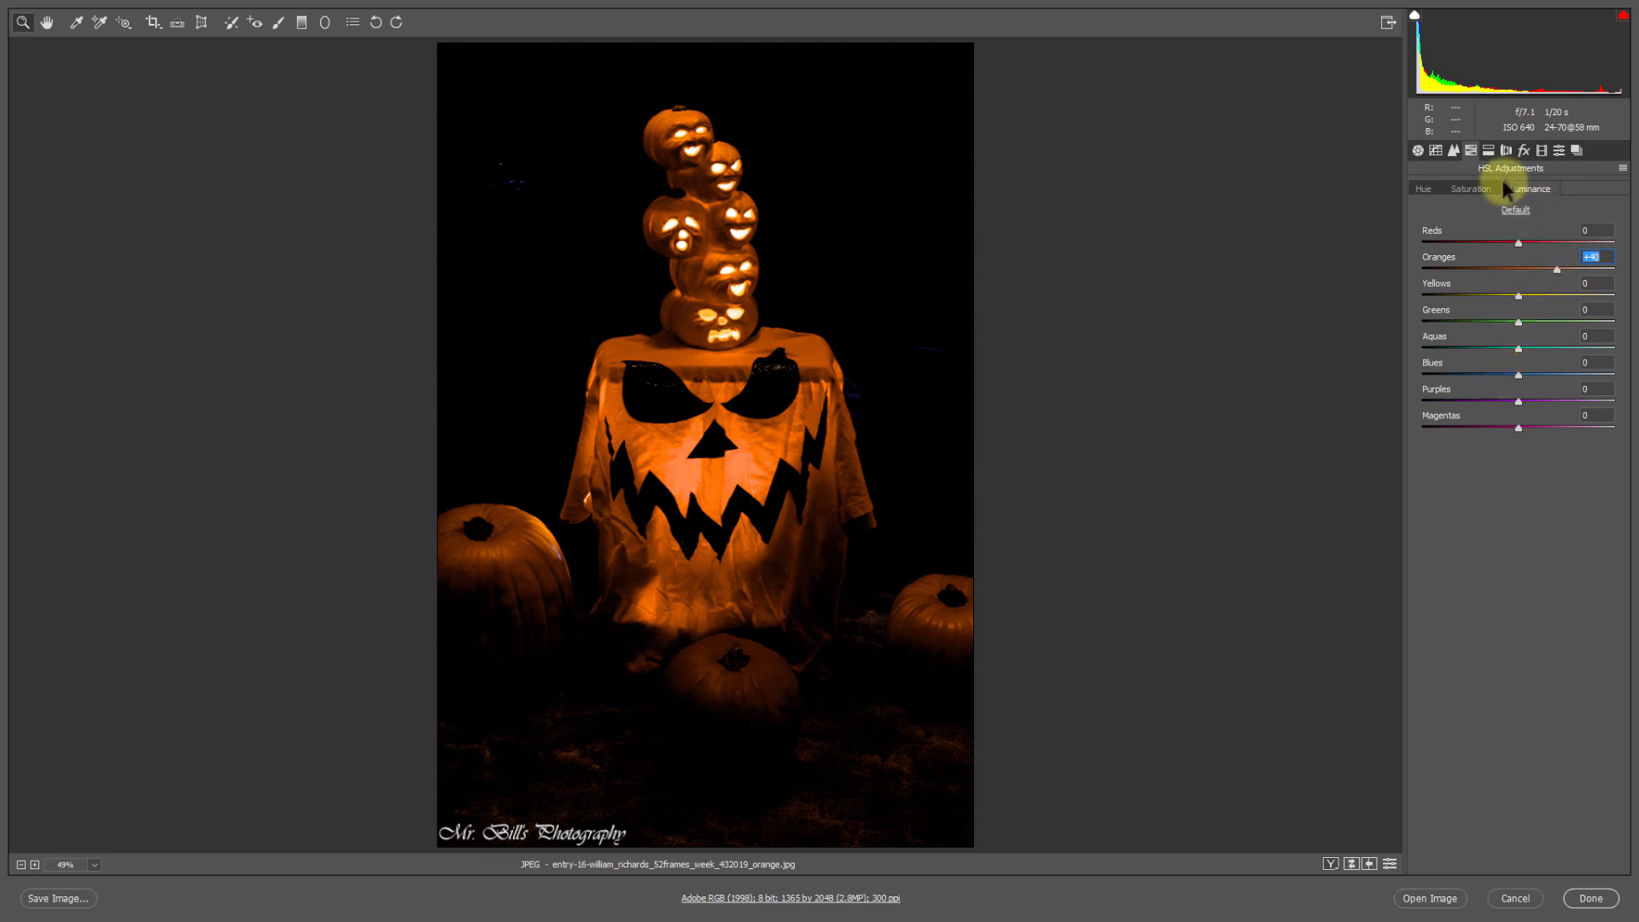
pyautogui.click(1462, 192)
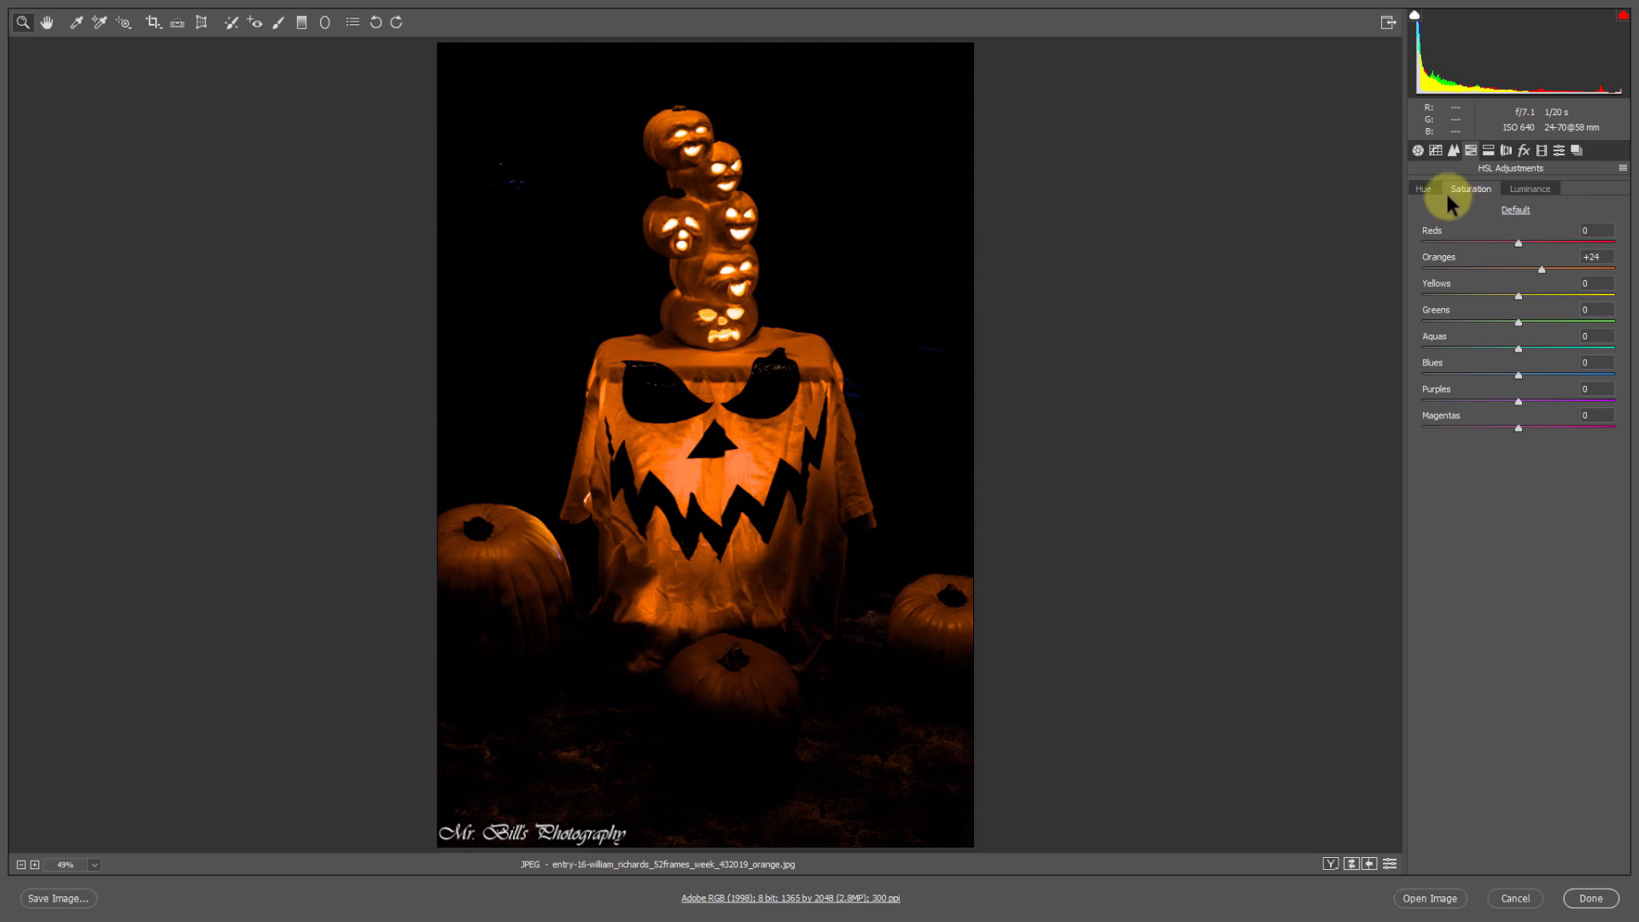
# Step: Compare the jack-o'-lantern photo before and after the adjustments, and return to Bridge without keeping the edits
pyautogui.click(1418, 150)
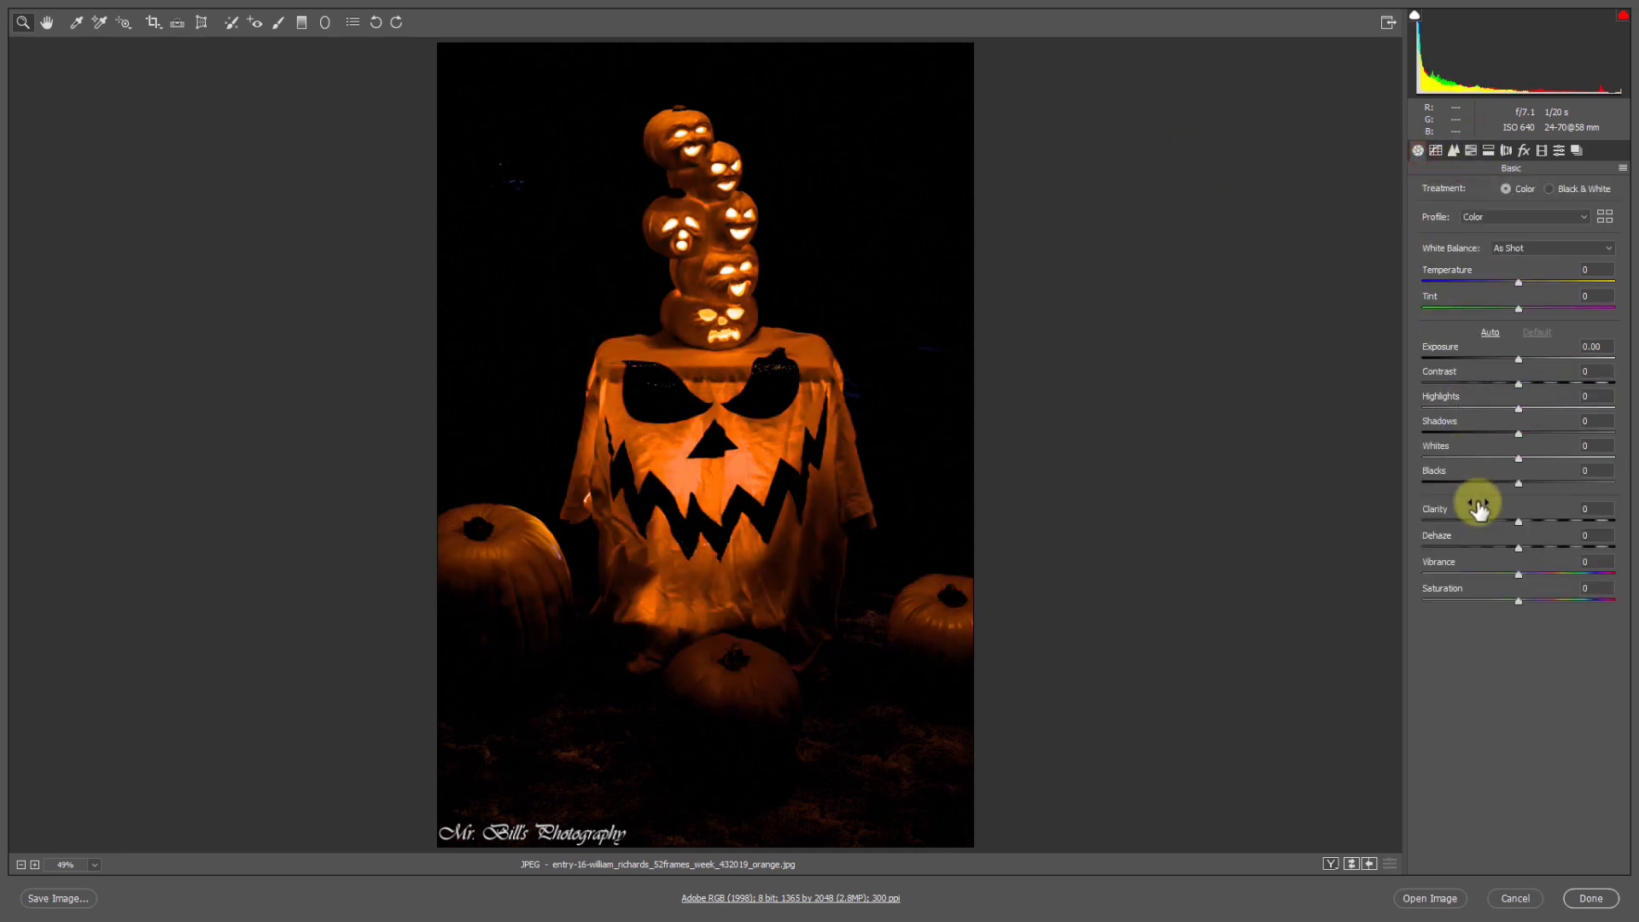
pyautogui.press('p')
pyautogui.press('p')
pyautogui.press('p')
pyautogui.press('p')
pyautogui.press('Escape')
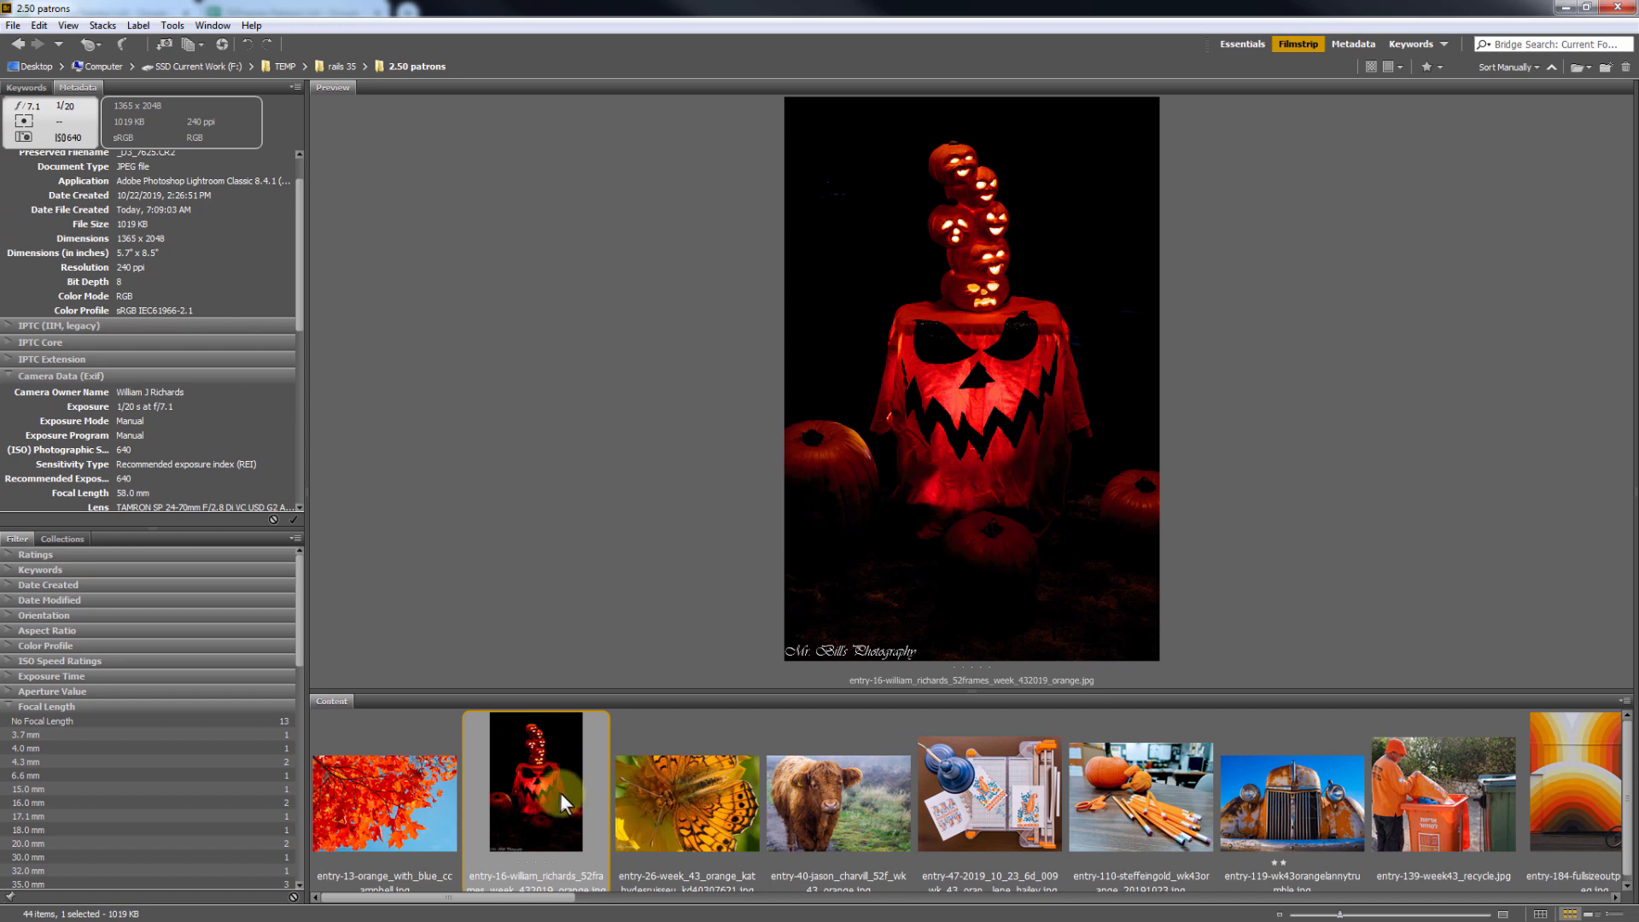
# Step: Select the orange butterfly photo in Bridge and open it in Camera Raw
pyautogui.click(675, 801)
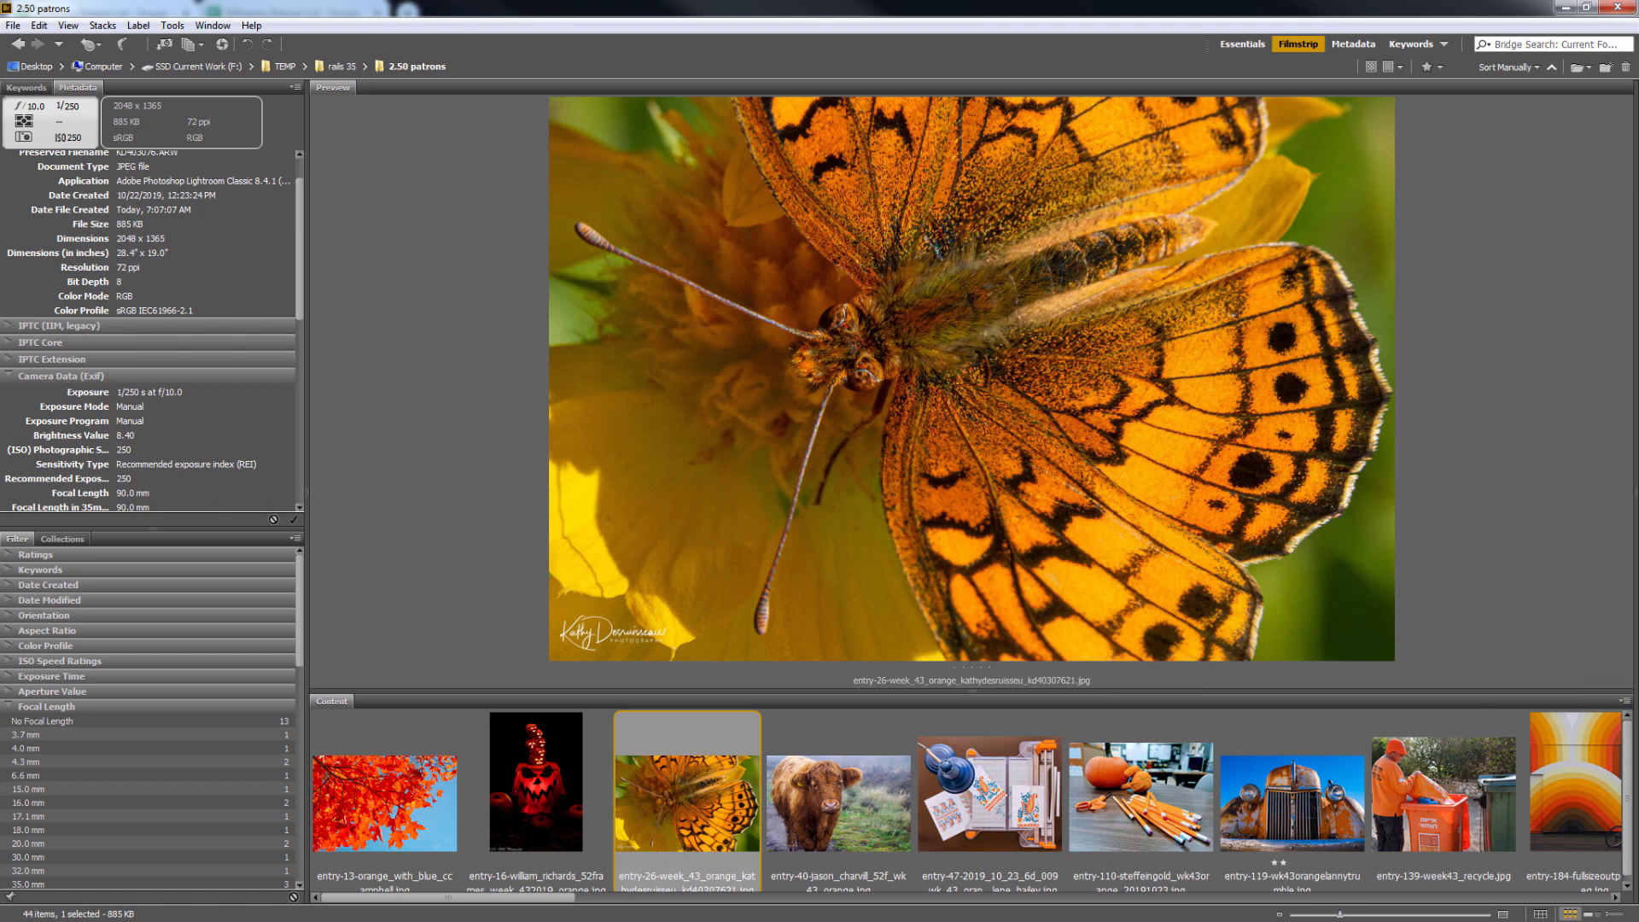
pyautogui.click(706, 797)
pyautogui.rightClick(703, 797)
pyautogui.click(813, 386)
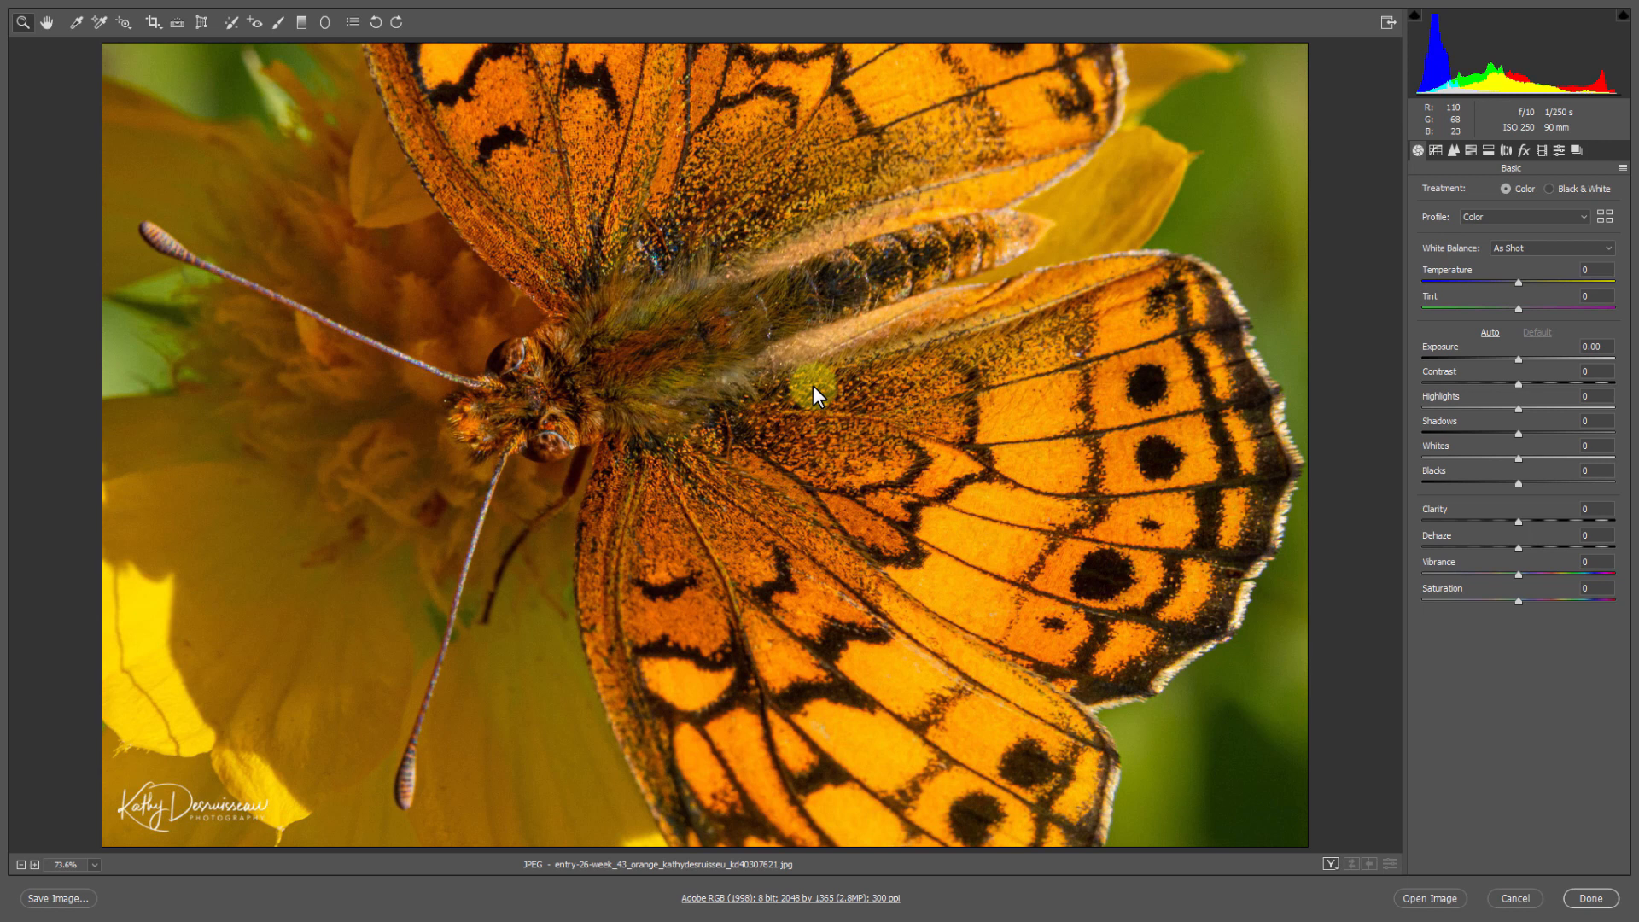
# Step: Shift the HSL hue of the Yellows to -100 in the butterfly photo
pyautogui.click(1453, 151)
pyautogui.click(1470, 151)
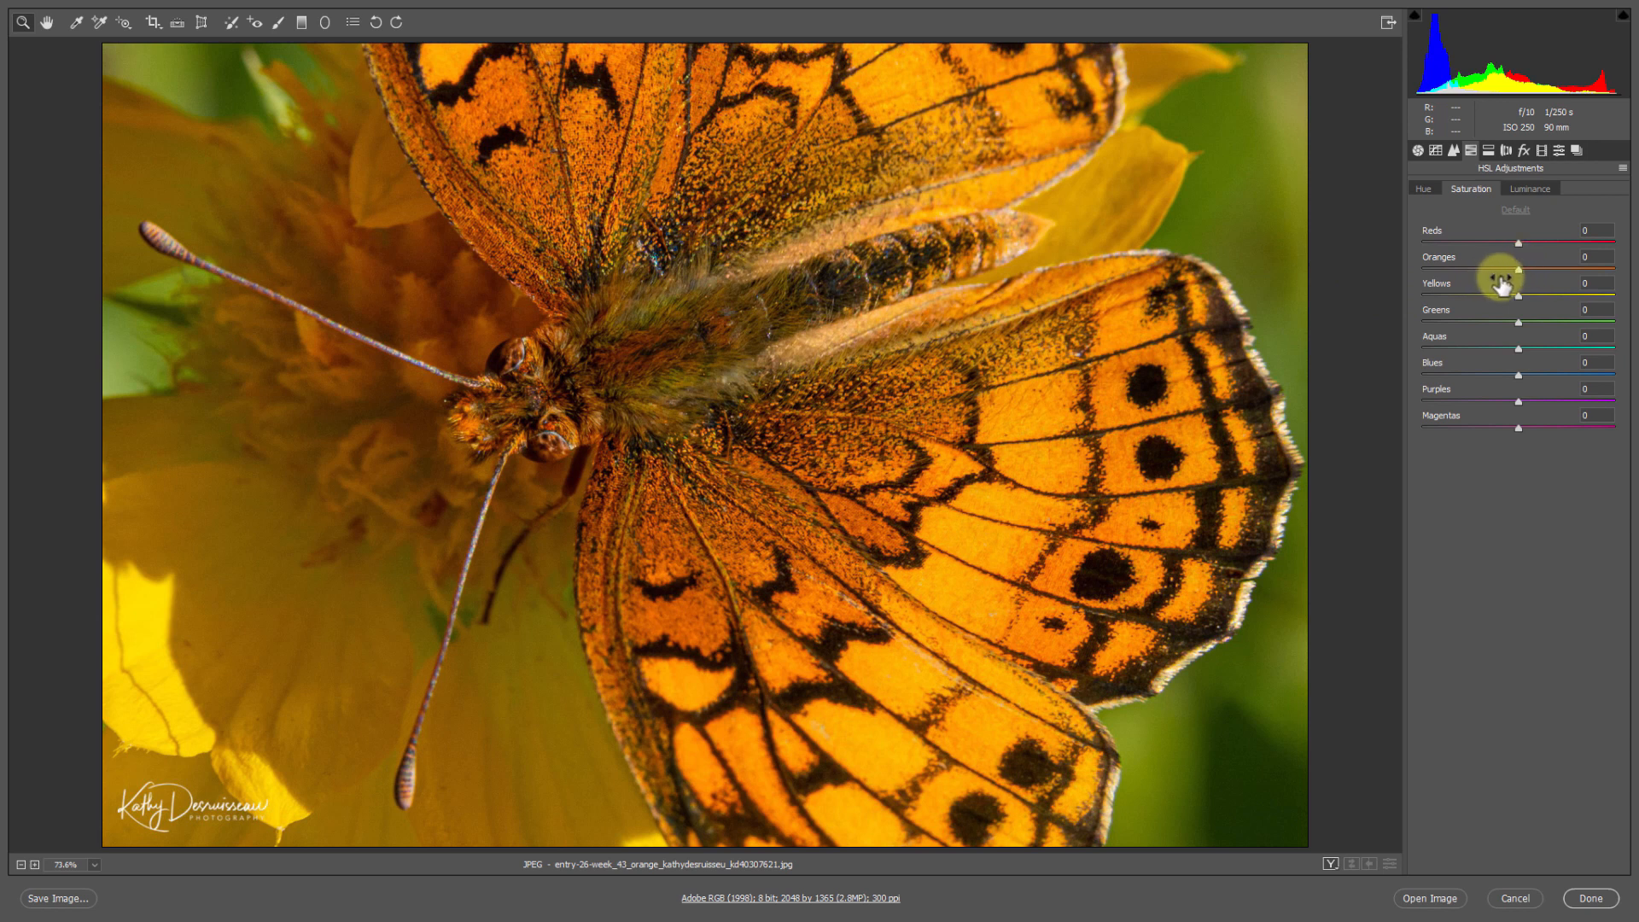
pyautogui.click(1425, 190)
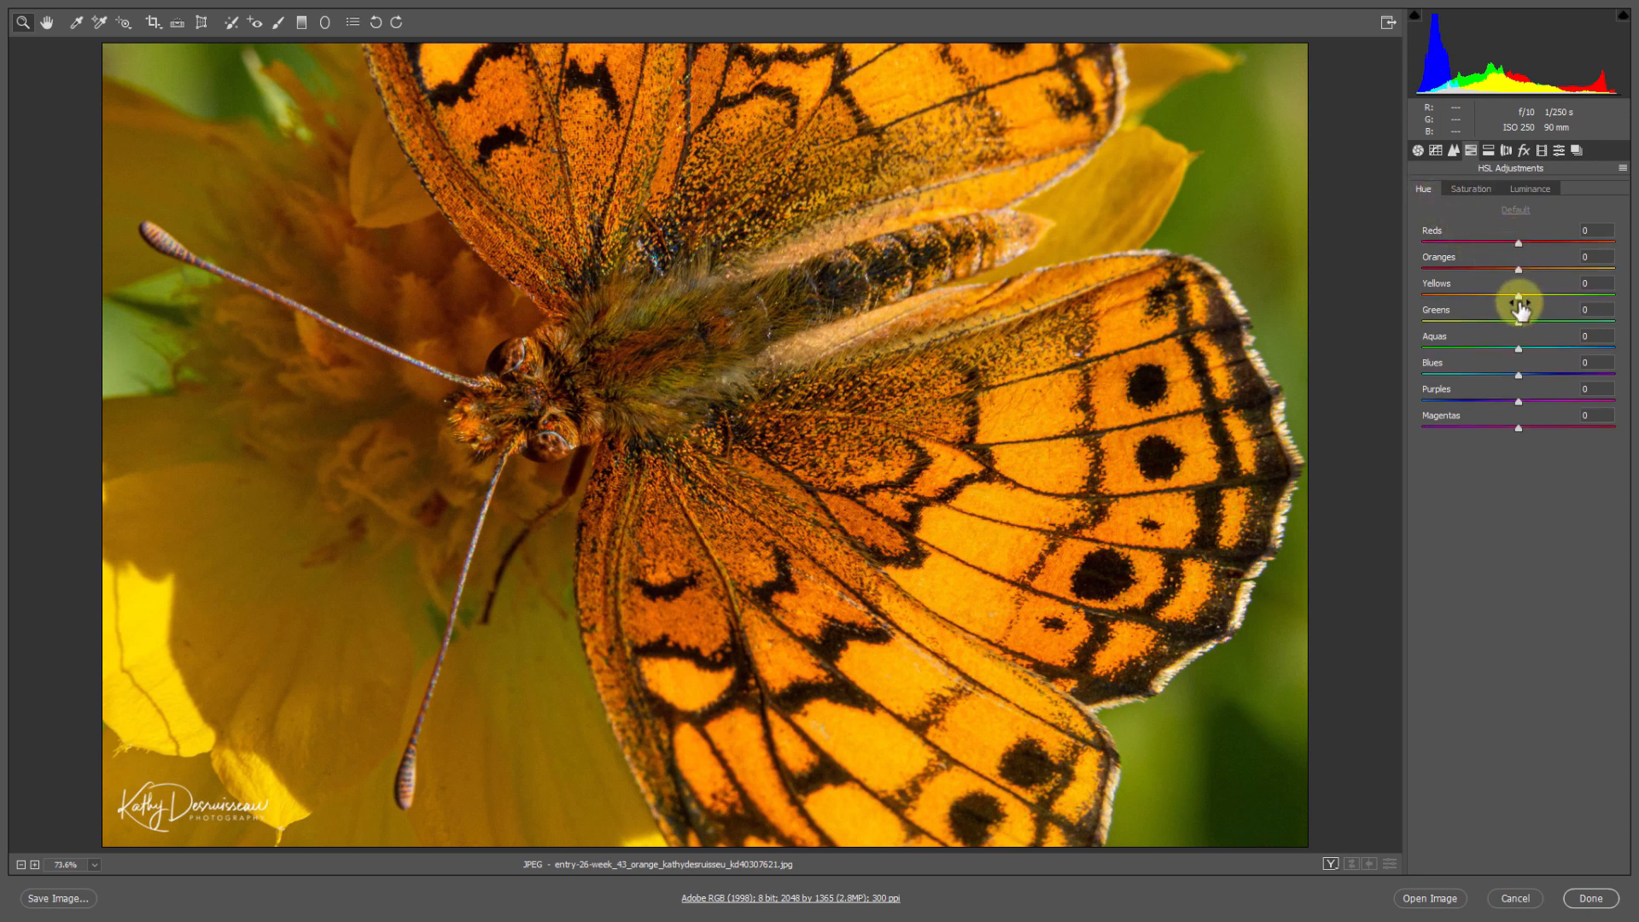
pyautogui.moveTo(1518, 295); pyautogui.dragTo(1347, 303)
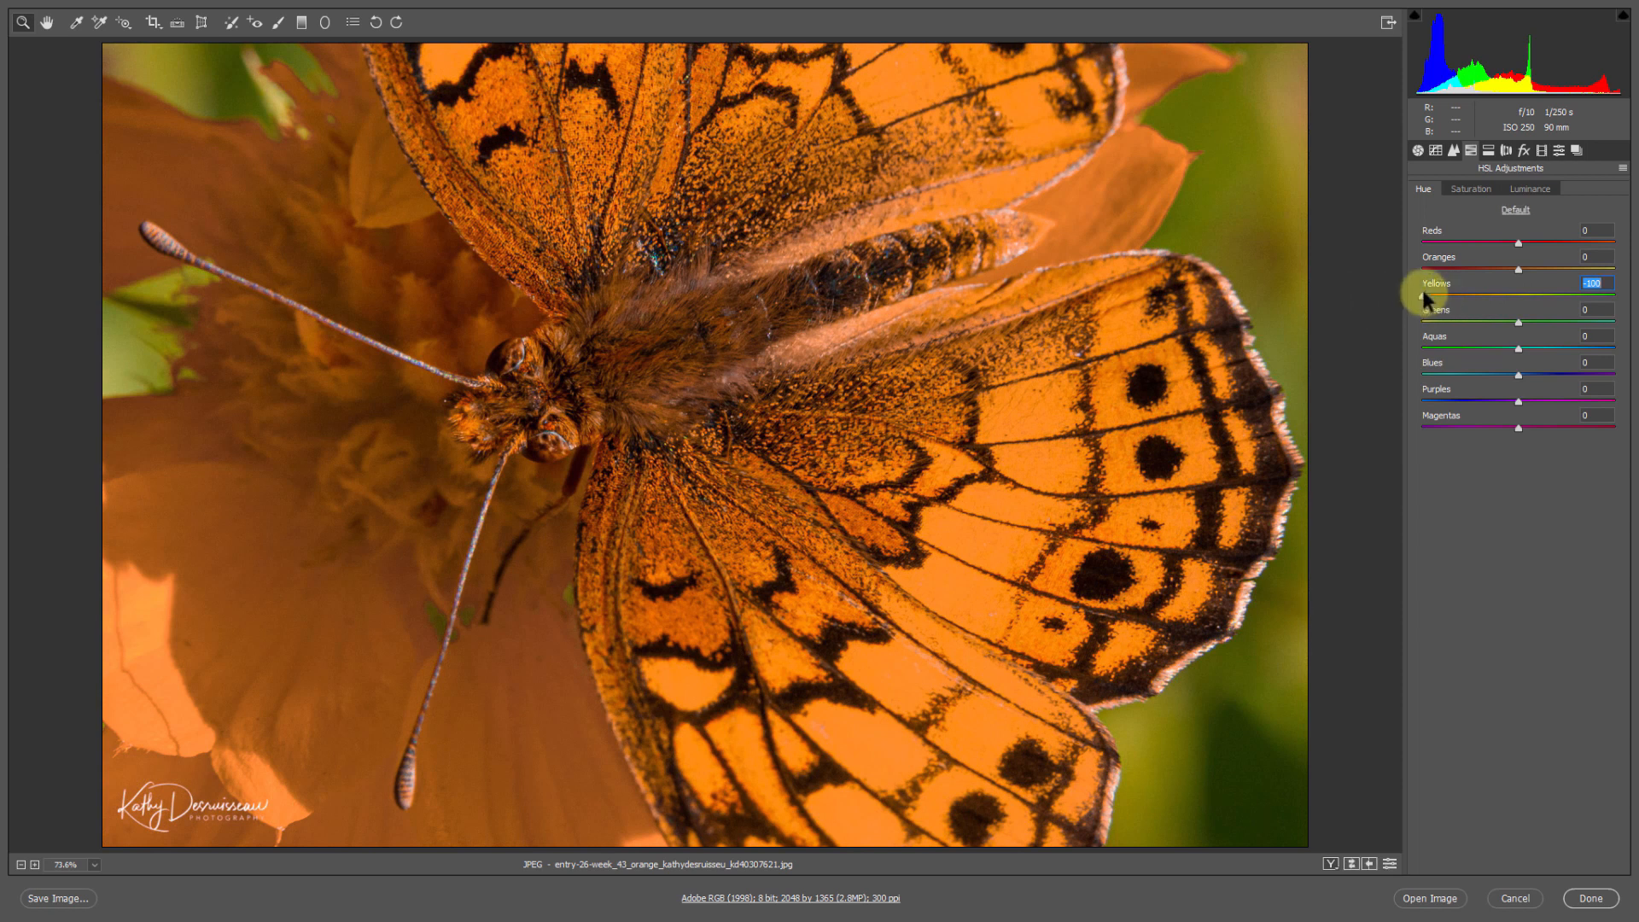
# Step: Set the butterfly photo's HSL hue of Yellows to -43 and its saturation of Oranges to +27
pyautogui.moveTo(1422, 293); pyautogui.dragTo(1477, 300)
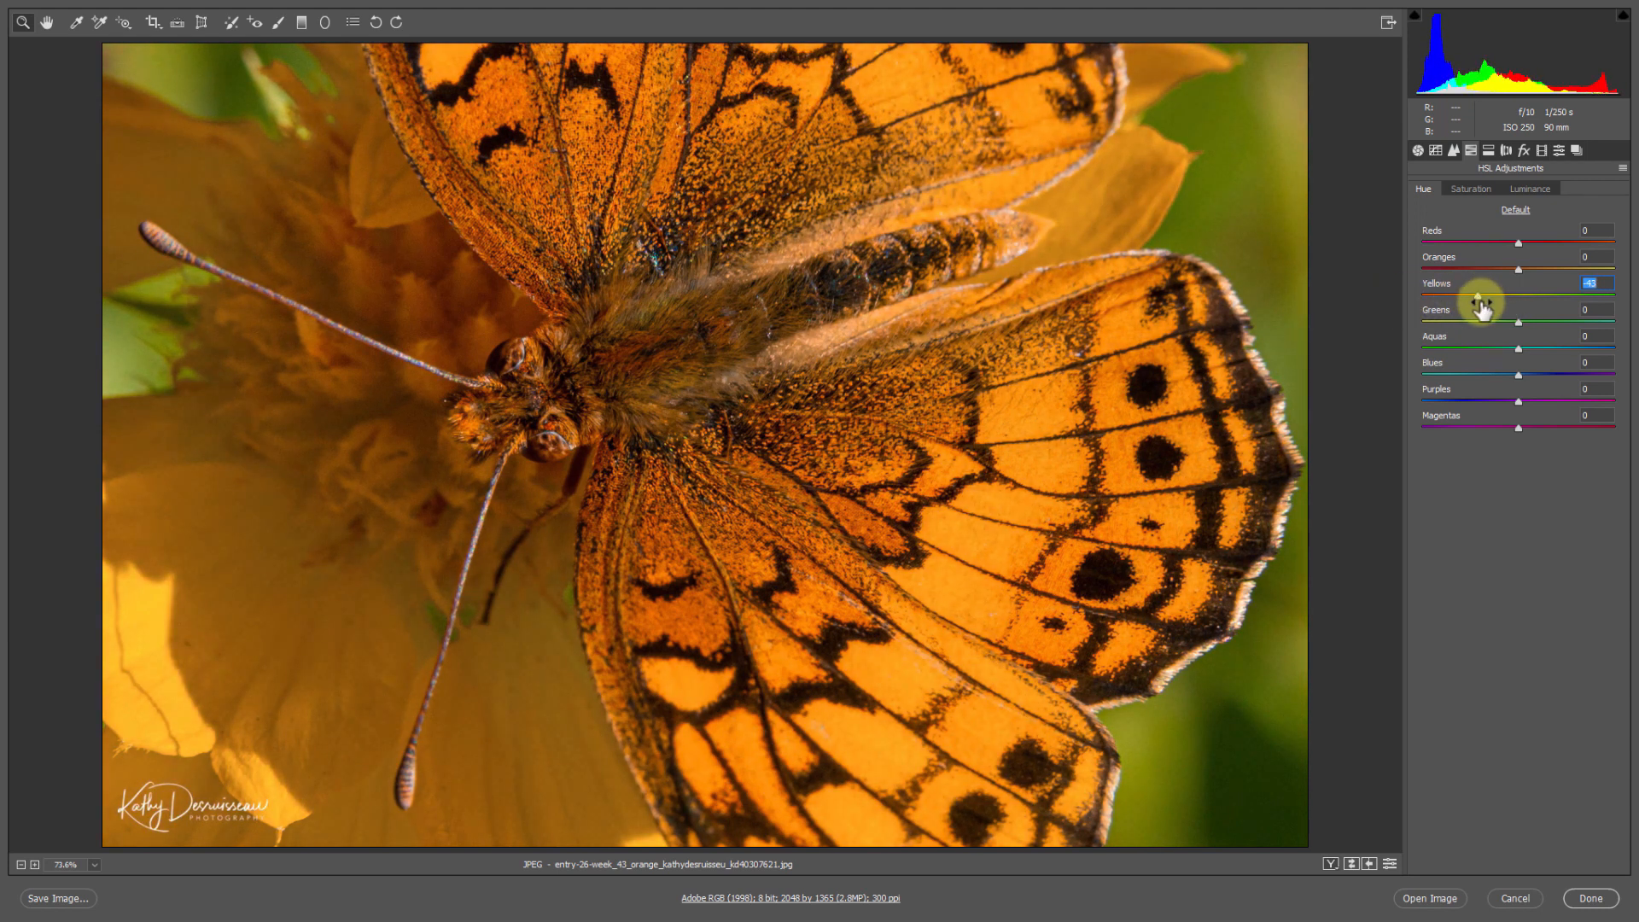
pyautogui.click(1479, 183)
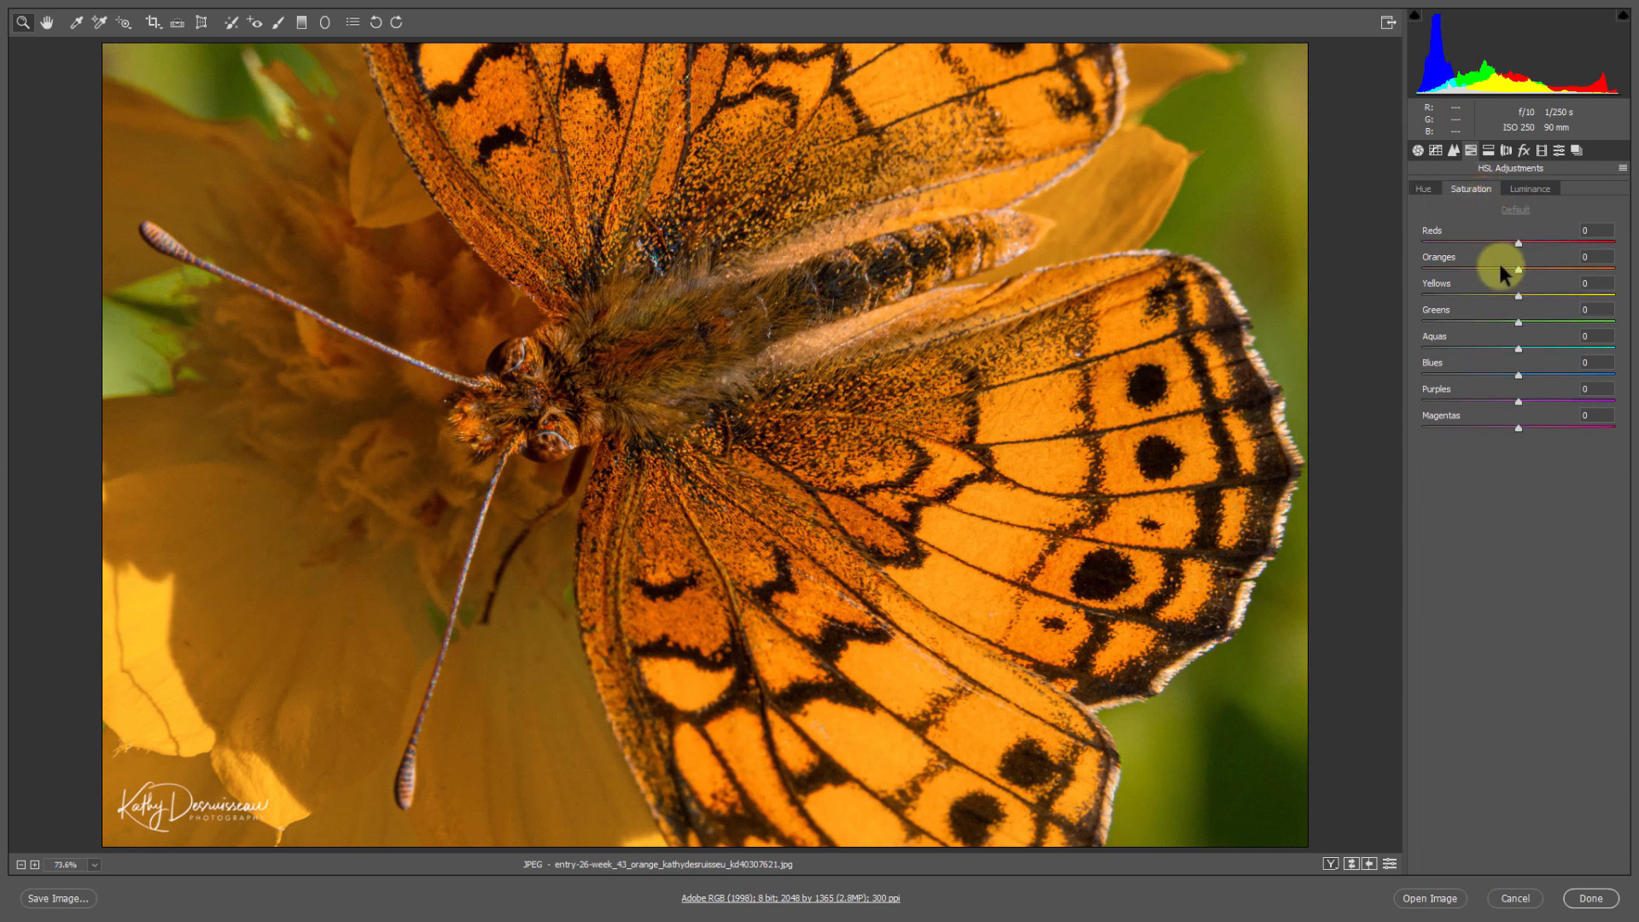
pyautogui.moveTo(1518, 270)
pyautogui.mouseDown()
pyautogui.moveTo(1567, 270)
pyautogui.moveTo(1464, 270)
pyautogui.moveTo(1572, 270)
pyautogui.moveTo(1545, 270)
pyautogui.mouseUp()
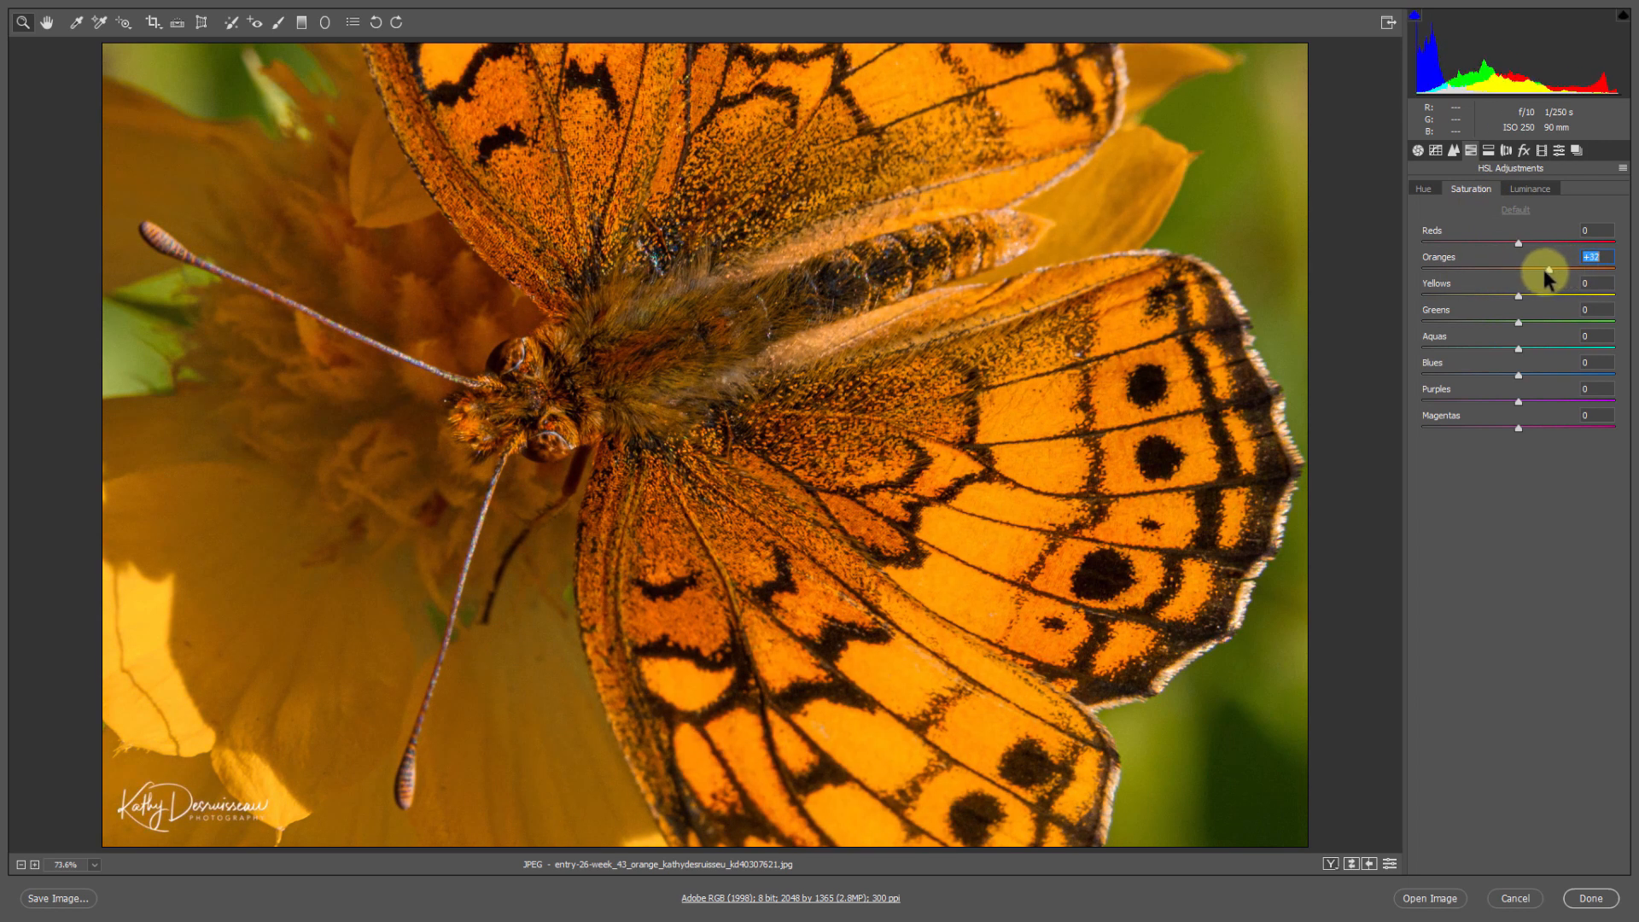
# Step: Try the HSL luminance of Oranges at -100, +100 and a slight boost alongside Reds, and reset both colors to default
pyautogui.click(1531, 190)
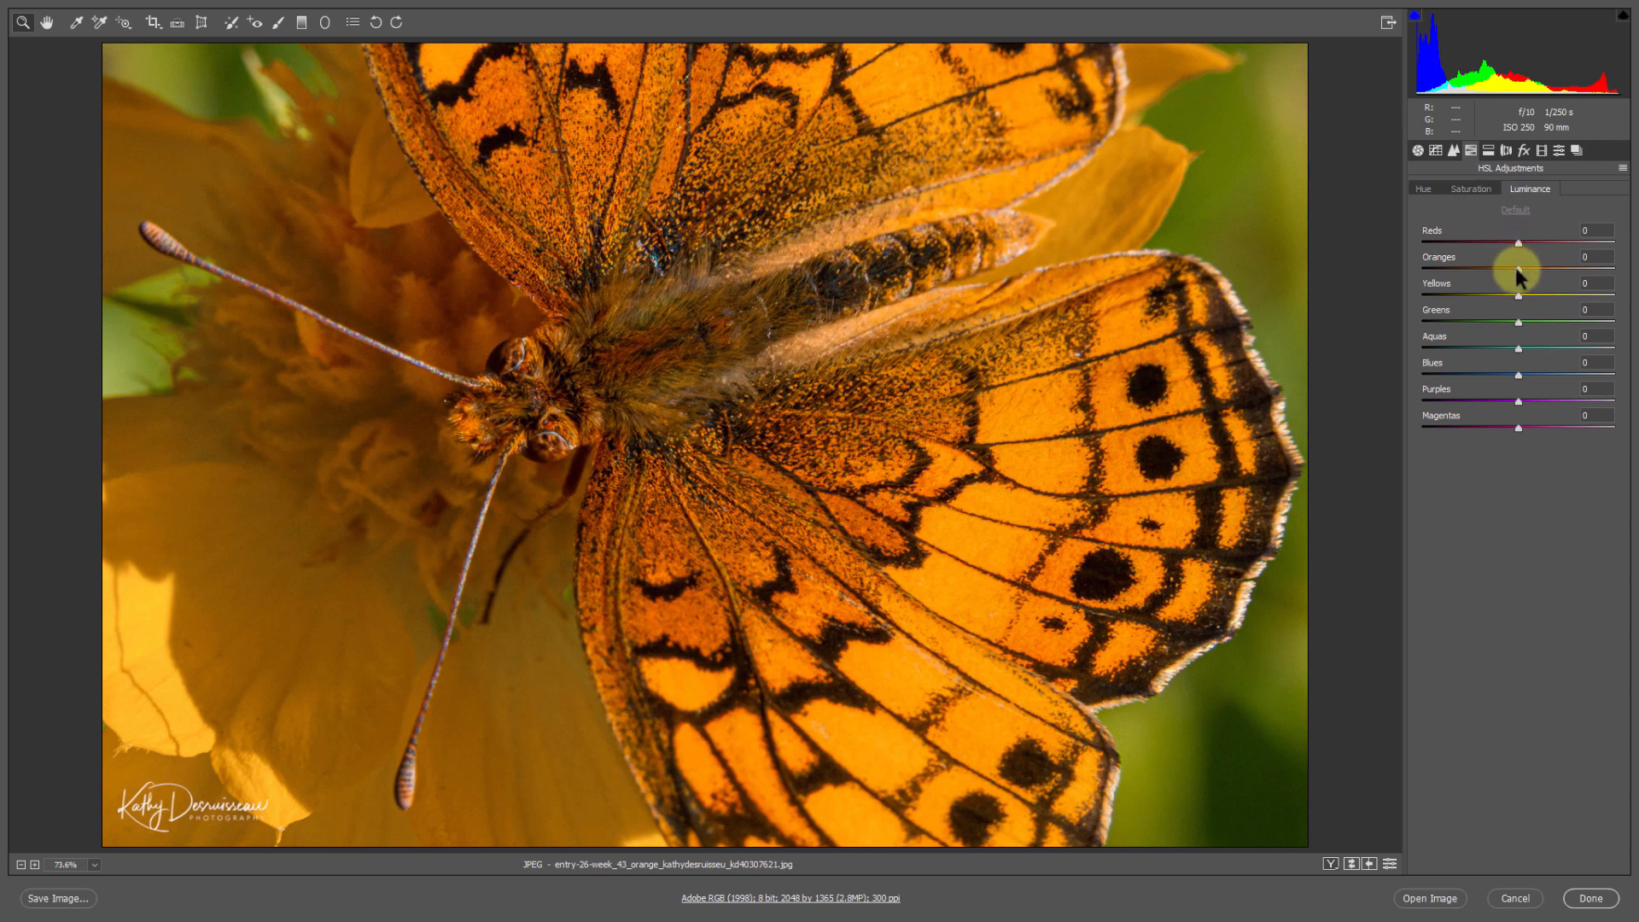
pyautogui.moveTo(1515, 268); pyautogui.dragTo(1401, 265)
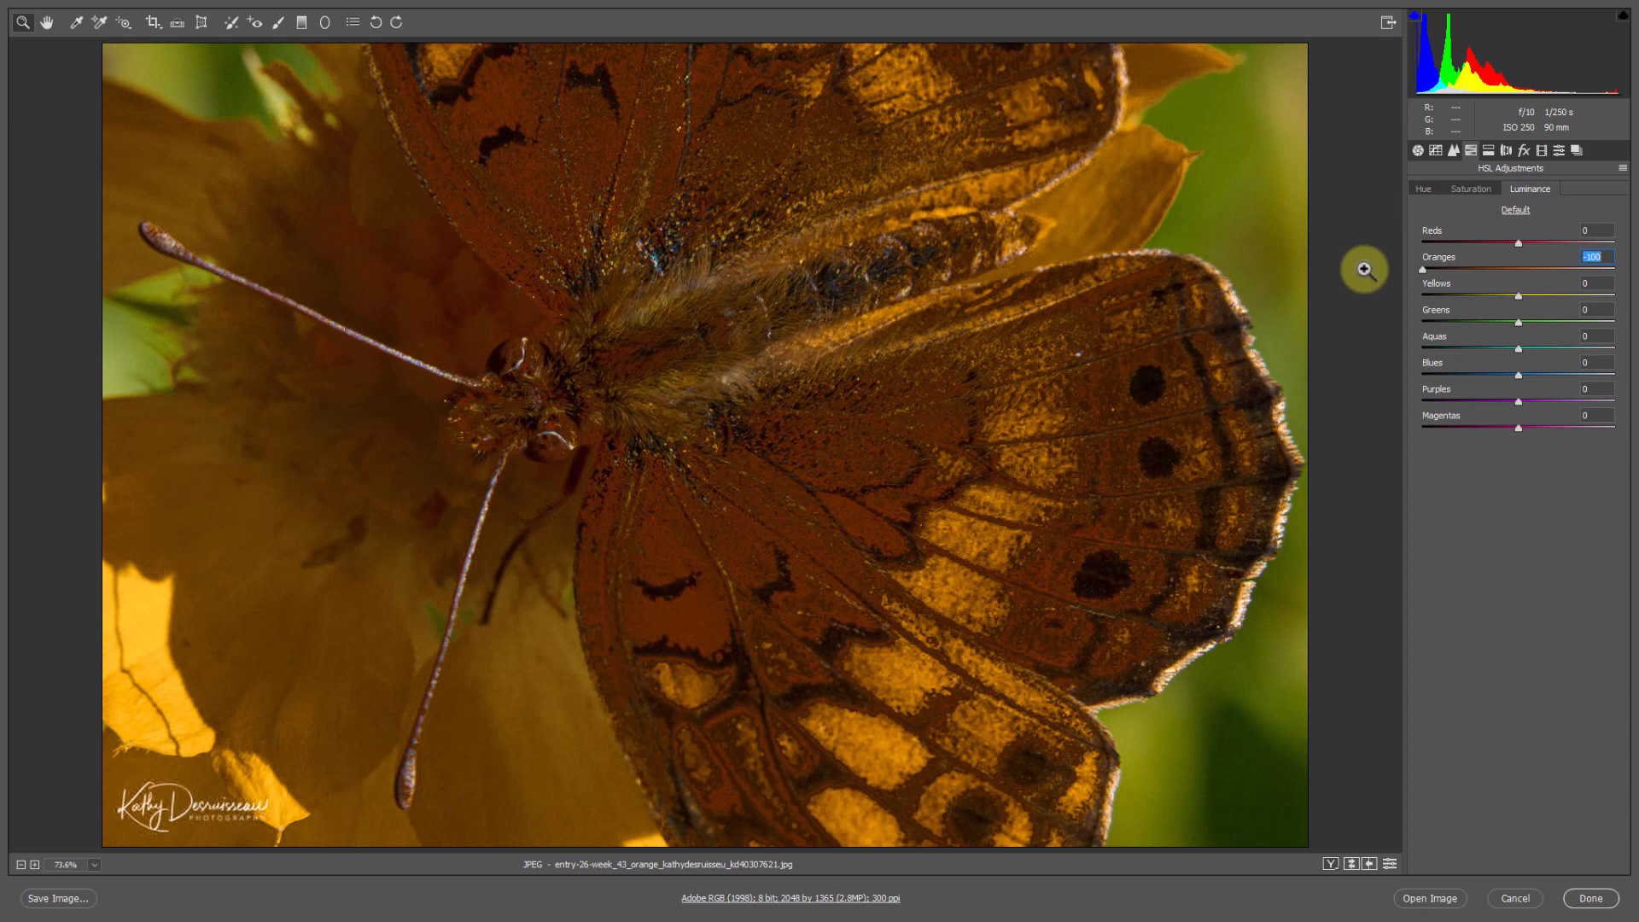
pyautogui.moveTo(1423, 269); pyautogui.dragTo(1616, 269)
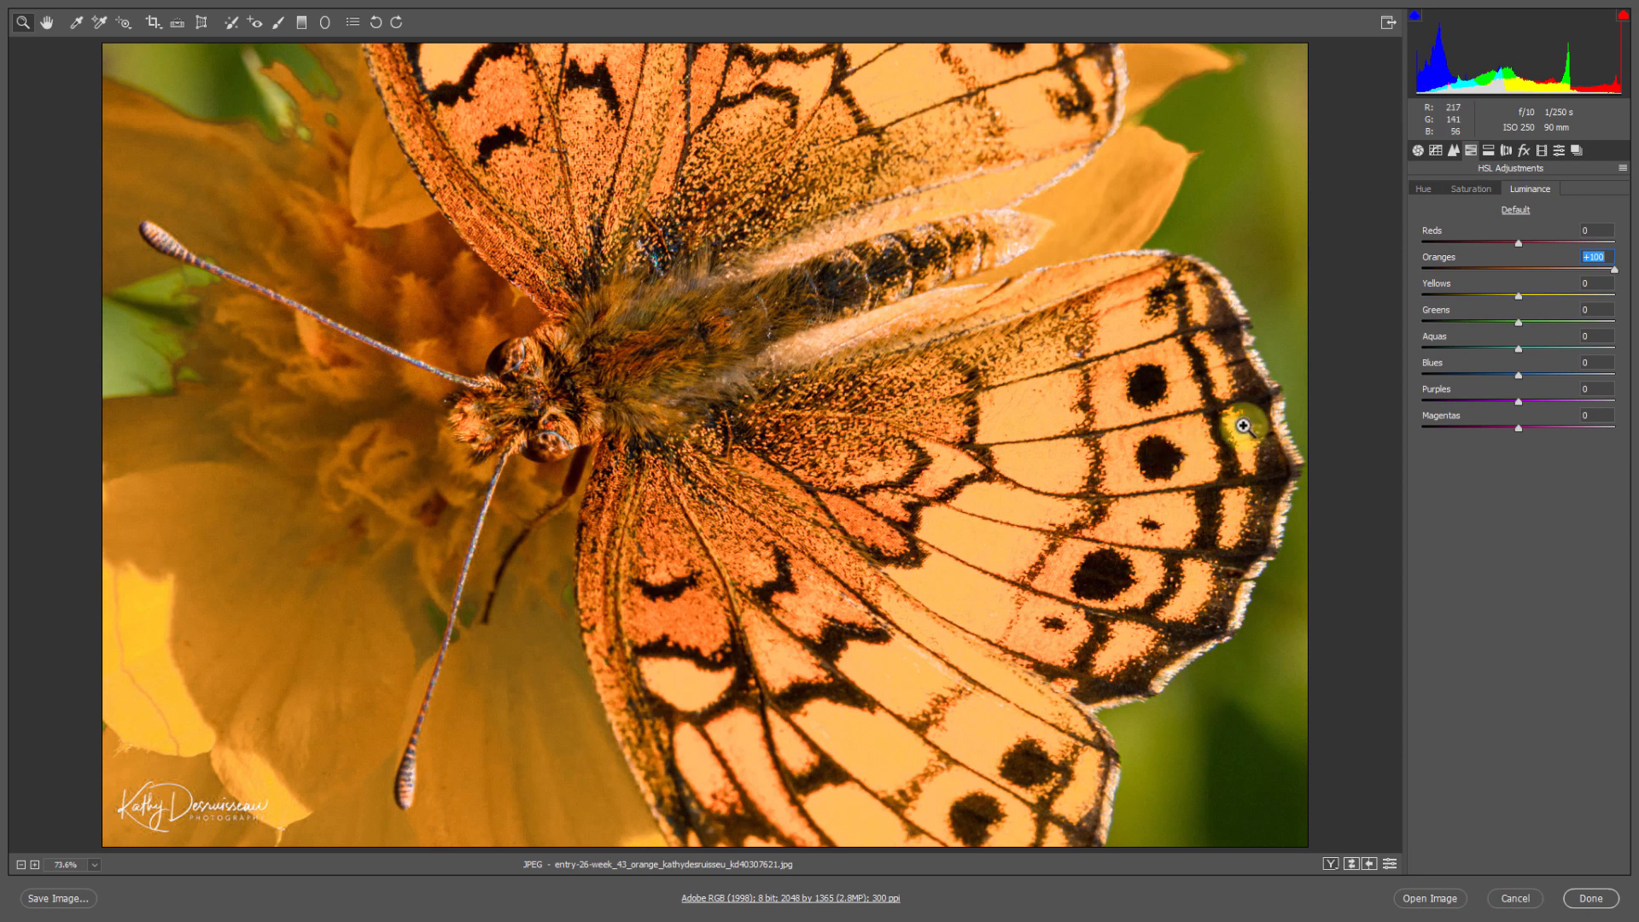
pyautogui.click(1525, 269)
pyautogui.moveTo(1519, 243); pyautogui.dragTo(1539, 270)
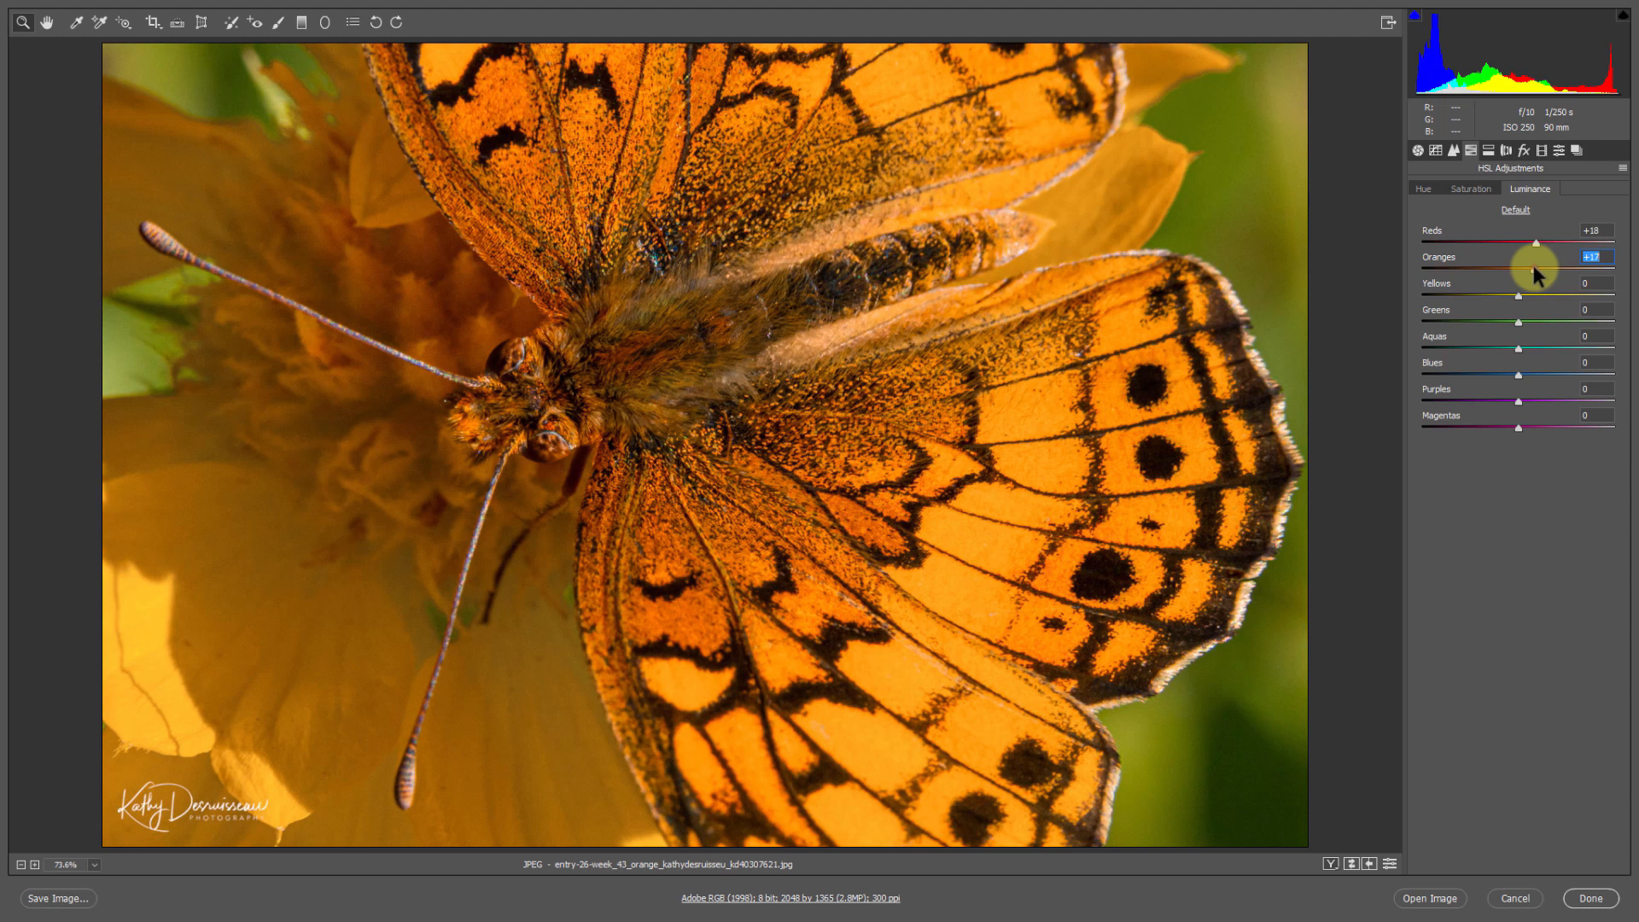
pyautogui.doubleClick(1533, 266)
pyautogui.doubleClick(1535, 243)
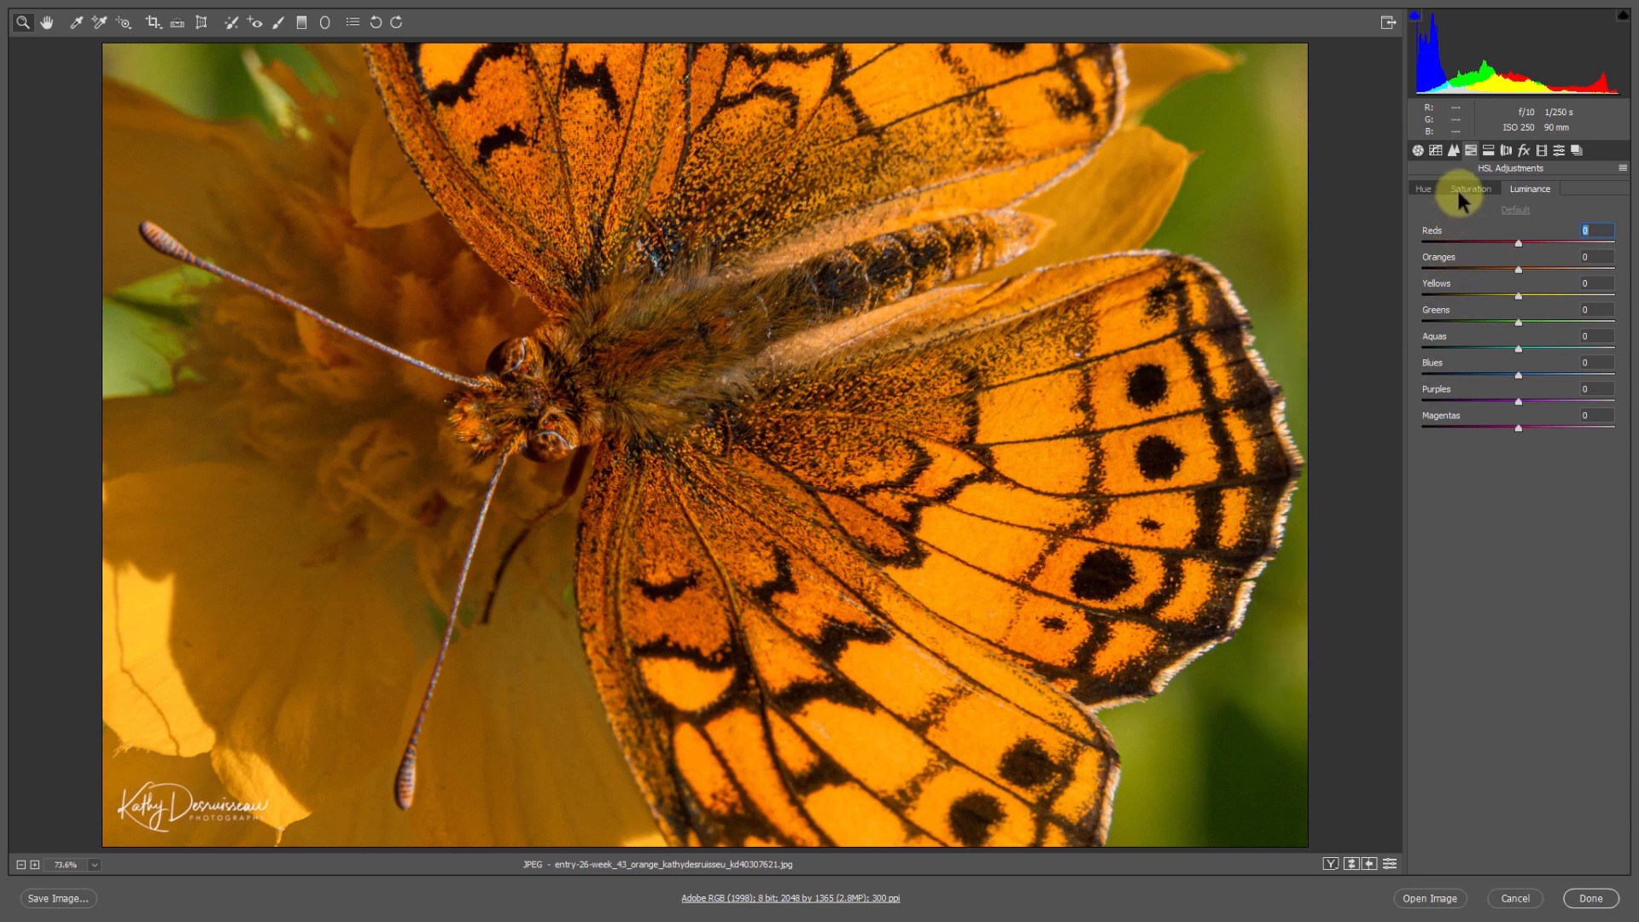
# Step: Set the HSL hue of Greens to +28, Aquas to +21 and Blues to +37, raise Purples slightly, and keep Oranges at default
pyautogui.click(1424, 188)
pyautogui.moveTo(1518, 295); pyautogui.dragTo(1535, 407)
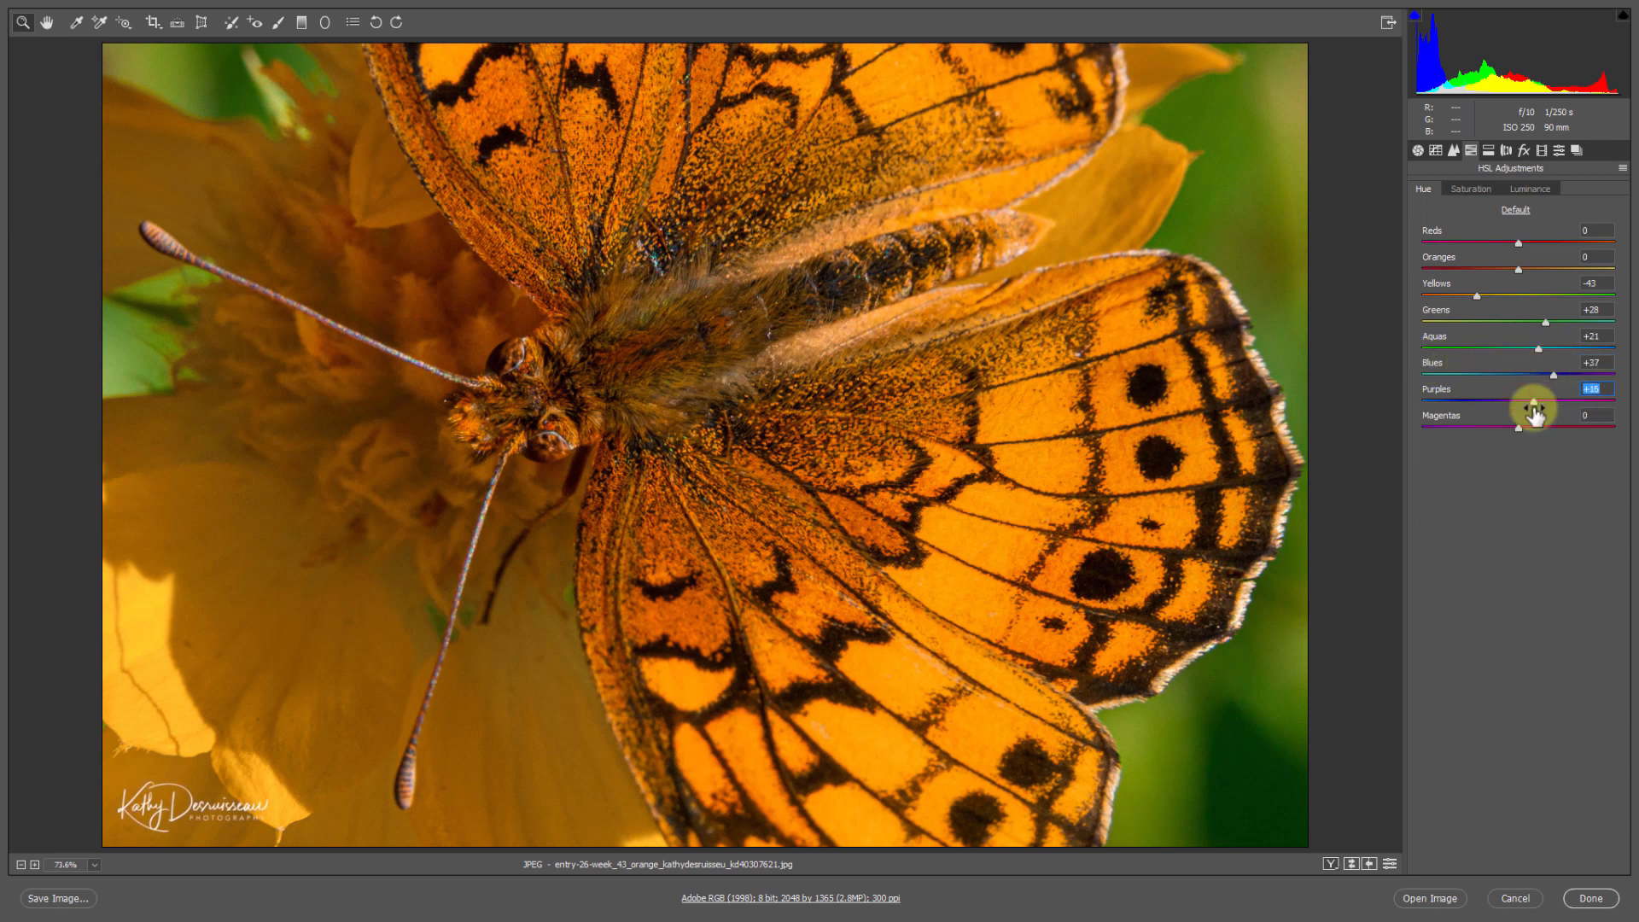
pyautogui.moveTo(1518, 263); pyautogui.dragTo(1545, 244)
pyautogui.doubleClick(1519, 261)
# Step: Set the HSL luminance of Greens to -71, Aquas to -49, Blues to -15, Purples to -55 and Magentas to +1
pyautogui.click(1481, 191)
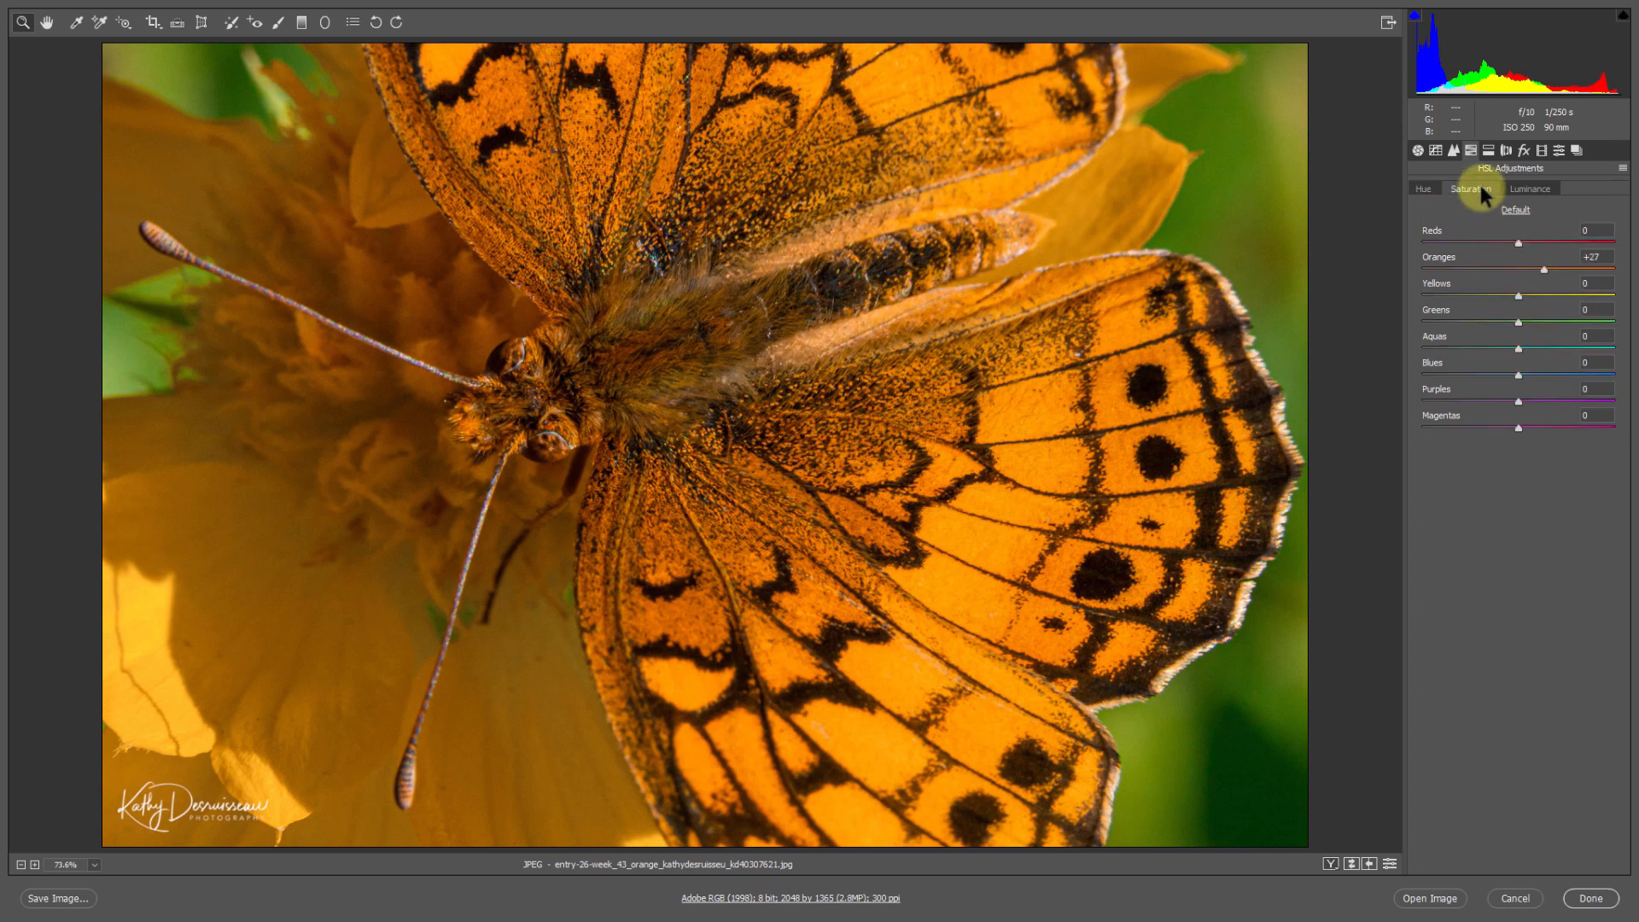
pyautogui.click(1530, 192)
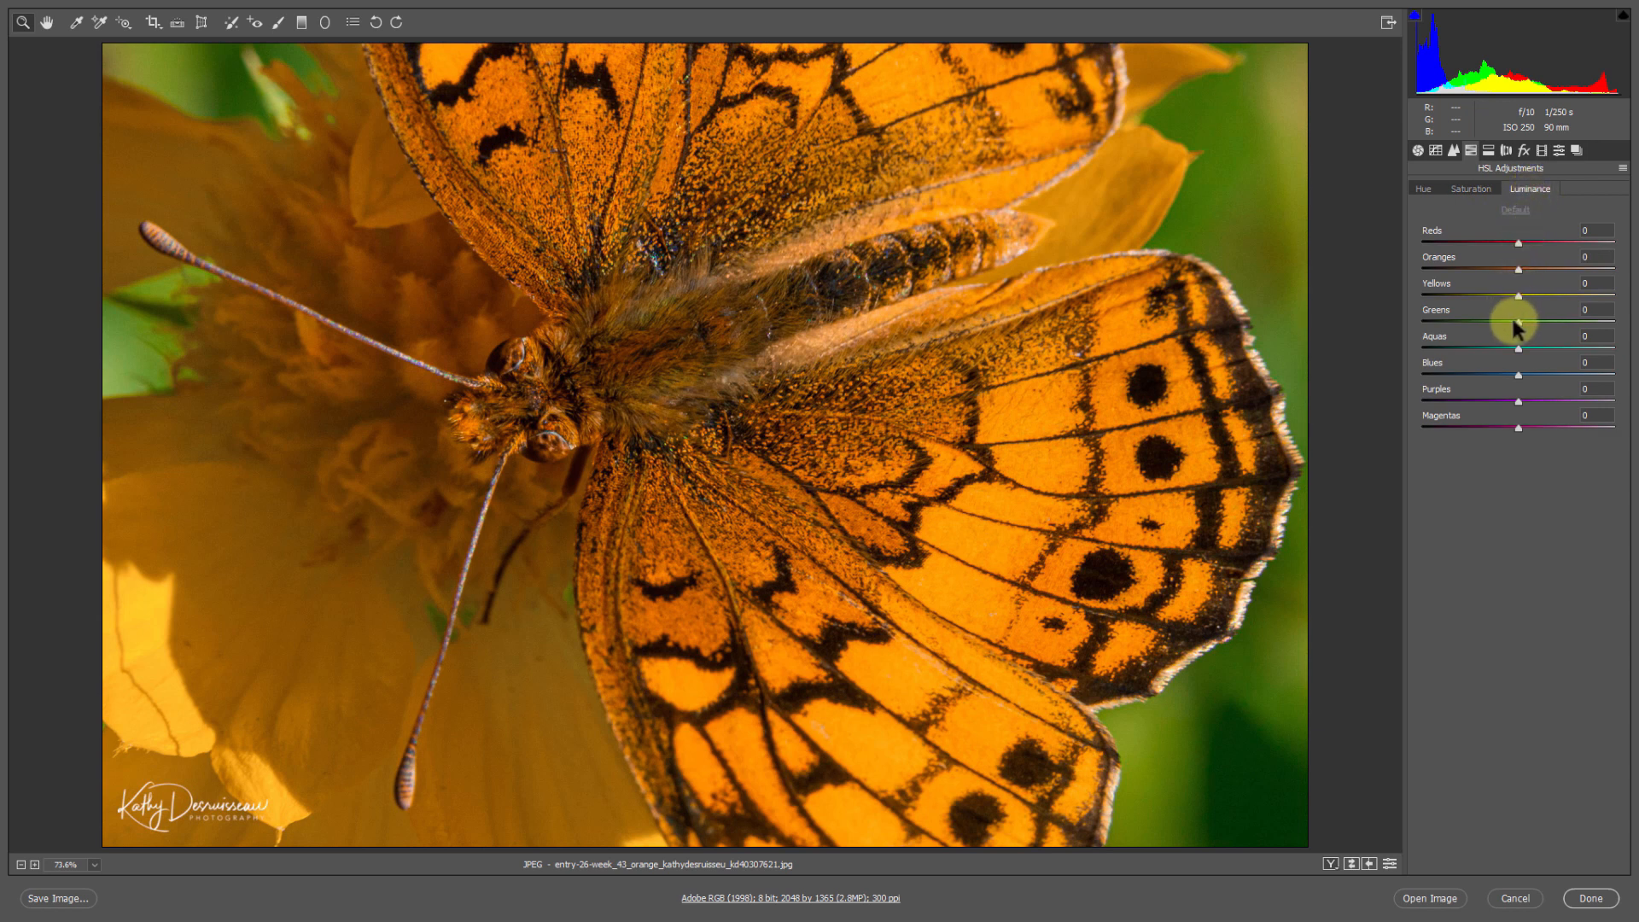
pyautogui.moveTo(1519, 322); pyautogui.dragTo(1440, 328)
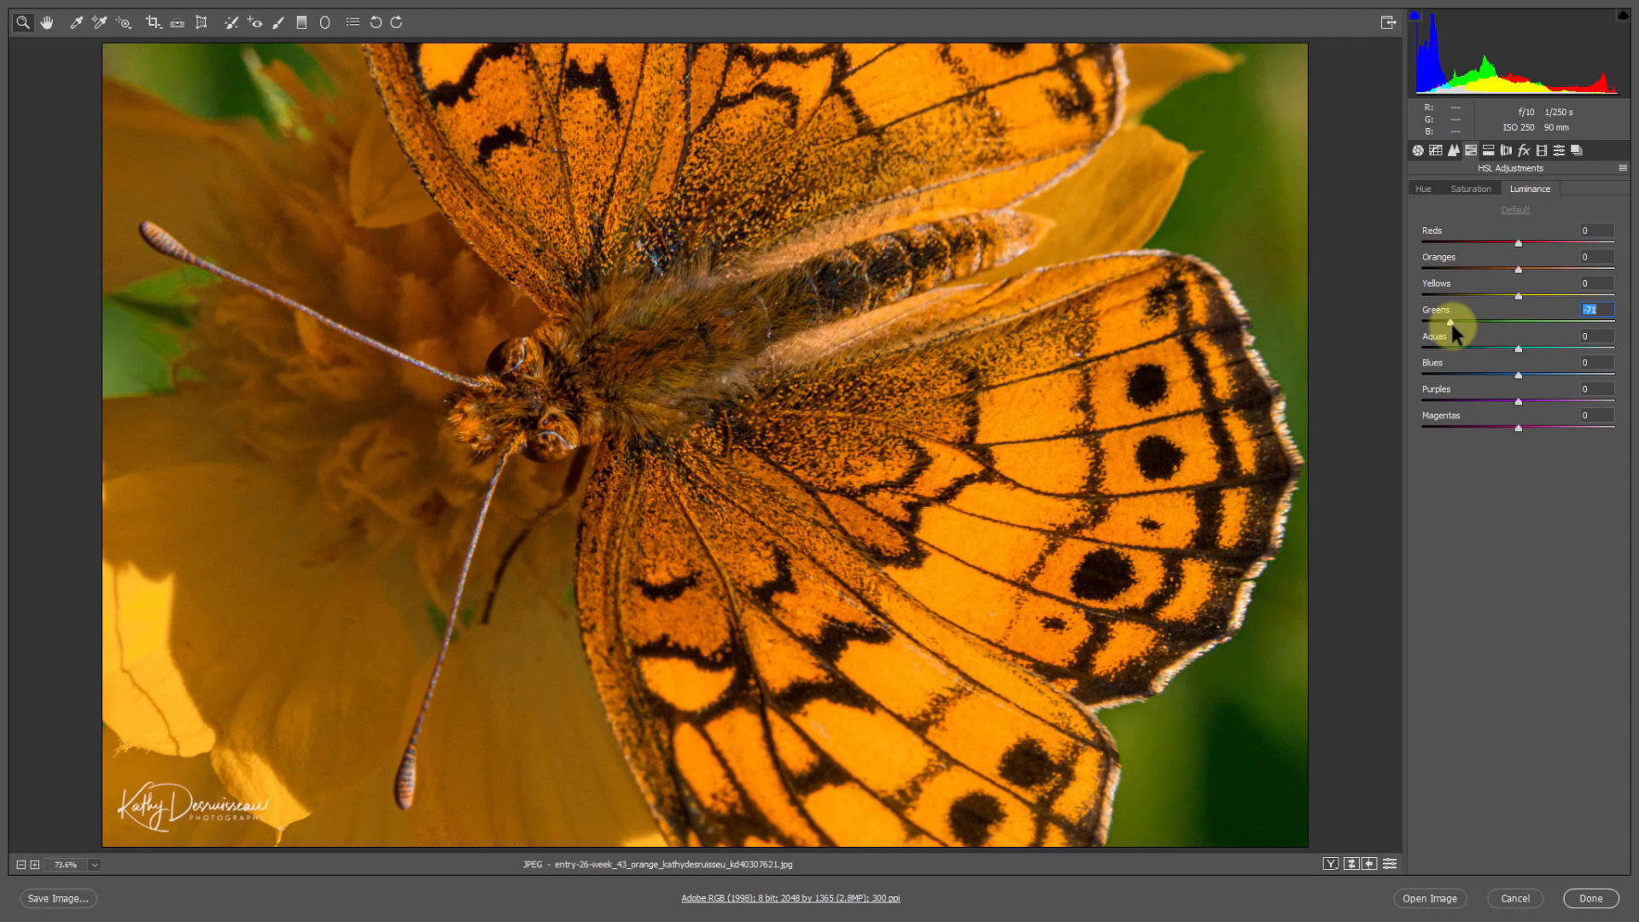
pyautogui.moveTo(1519, 348); pyautogui.dragTo(1463, 402)
pyautogui.click(1519, 427)
# Step: Set the HSL luminance of Yellows to +13, Oranges to +23 and Reds to -33, and compare the butterfly photo before and after
pyautogui.moveTo(1518, 295)
pyautogui.mouseDown()
pyautogui.moveTo(1550, 292)
pyautogui.moveTo(1533, 298)
pyautogui.moveTo(1537, 269)
pyautogui.mouseUp()
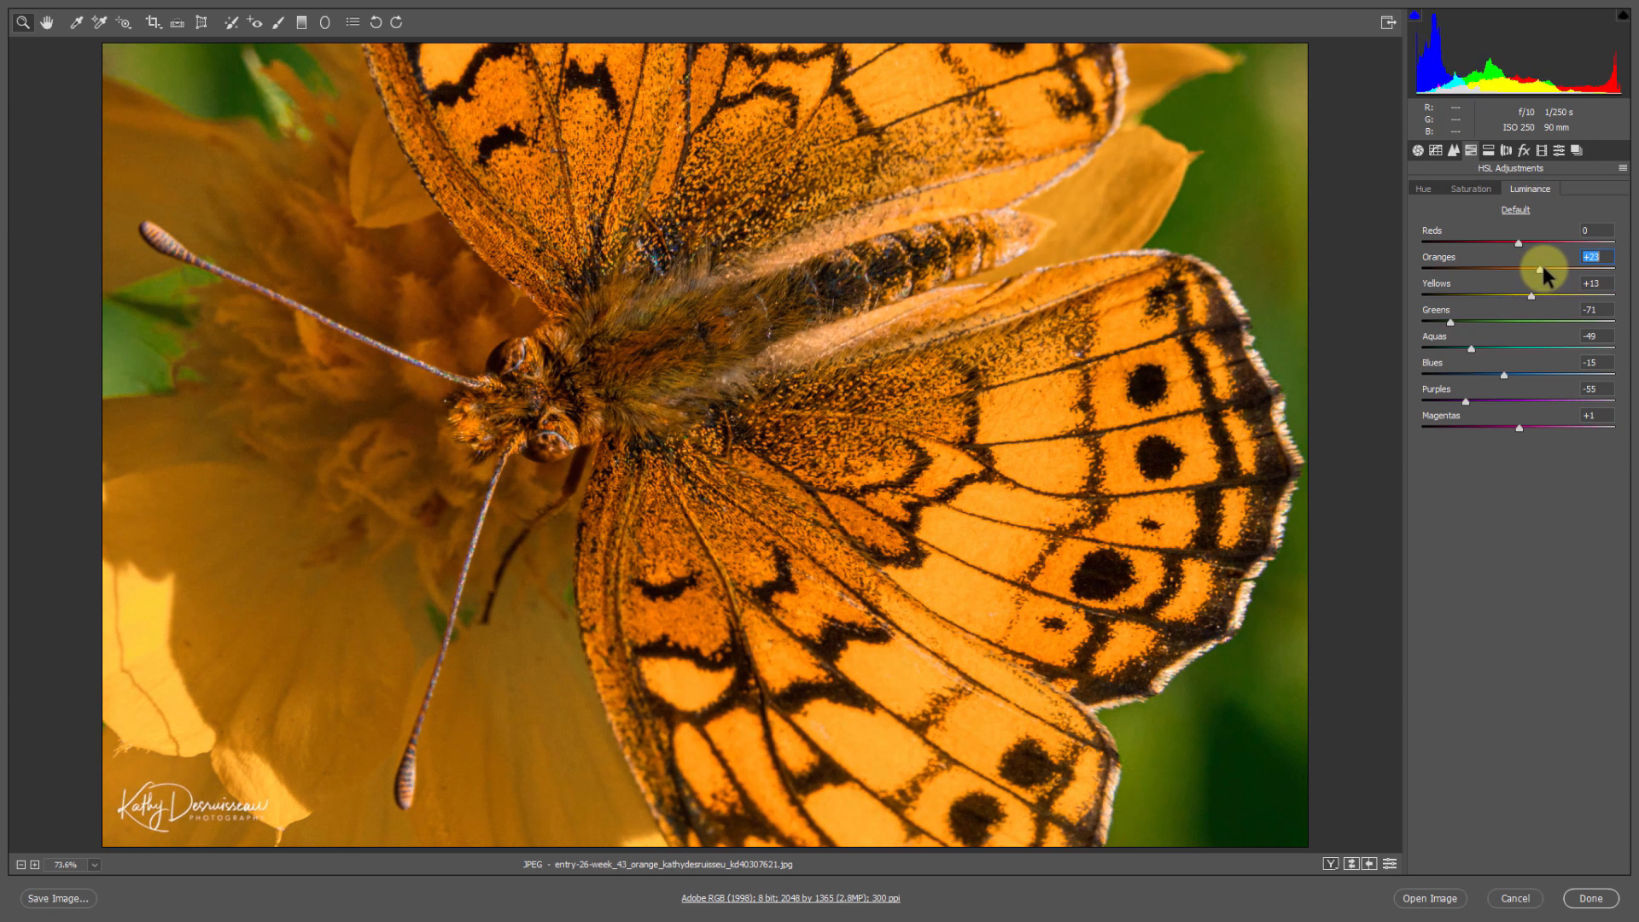
pyautogui.moveTo(1519, 243); pyautogui.dragTo(1449, 243)
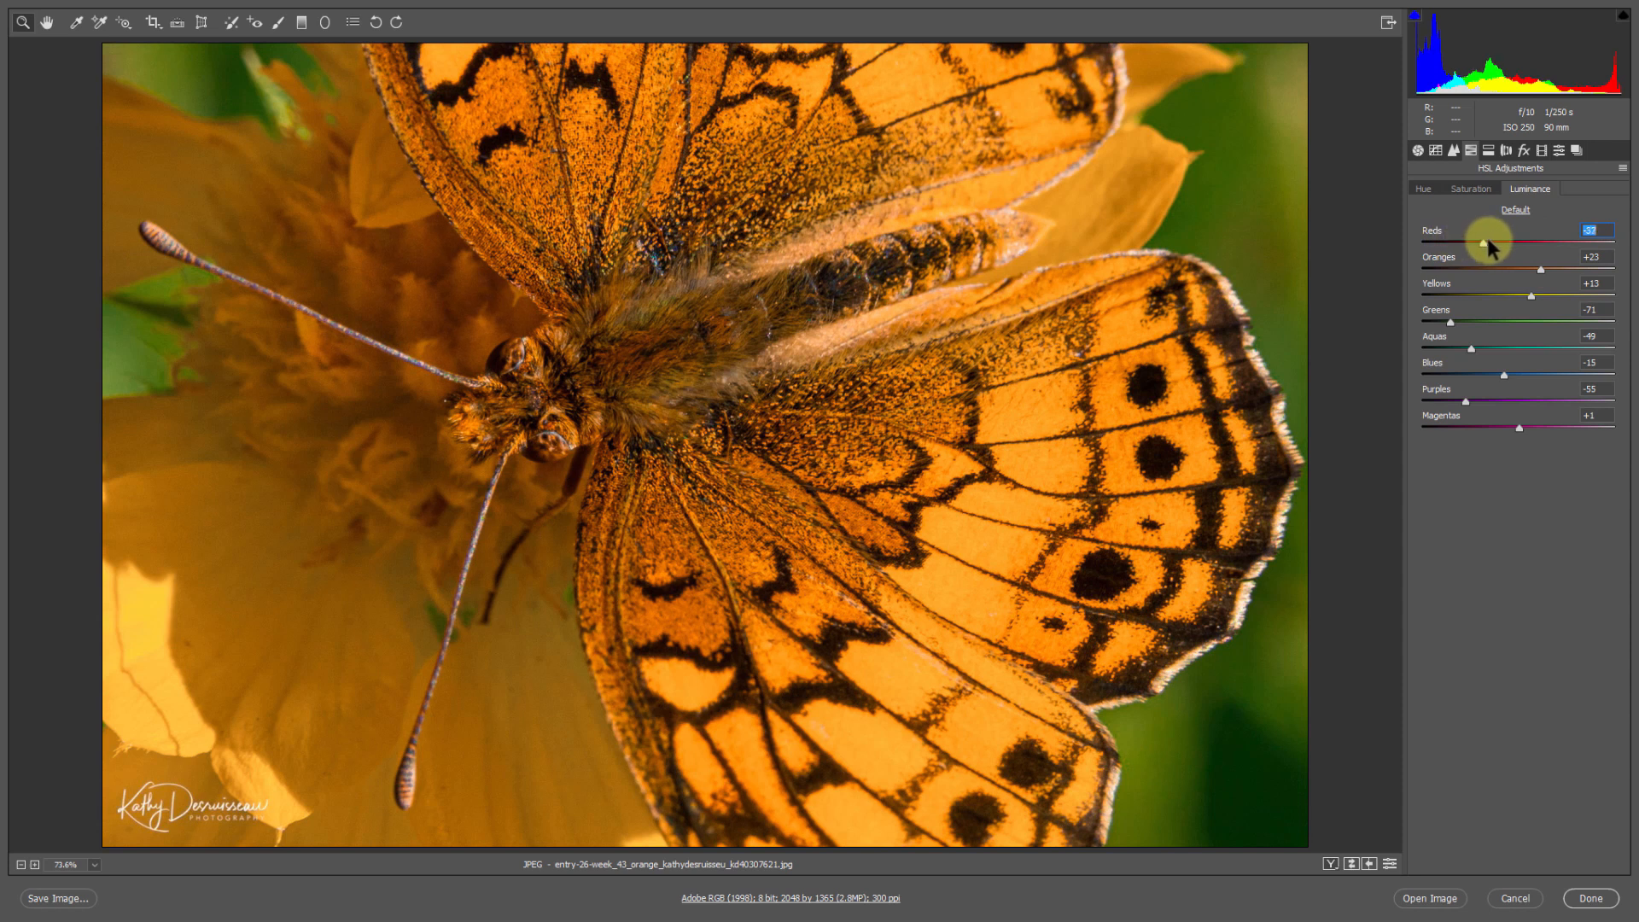
pyautogui.click(1418, 150)
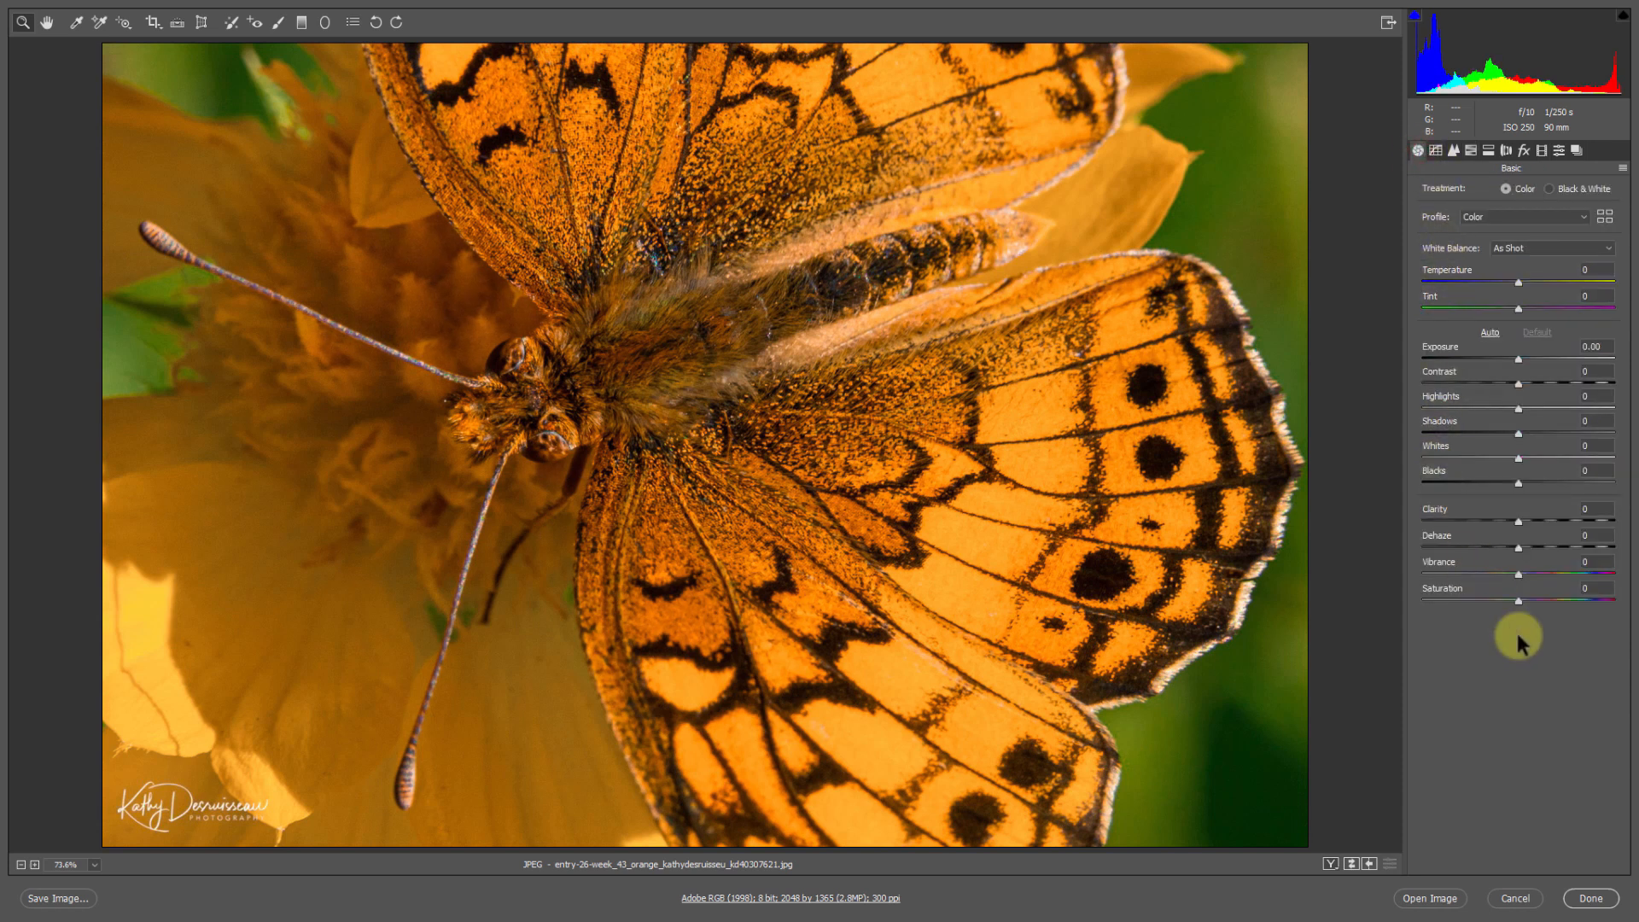
pyautogui.press('p')
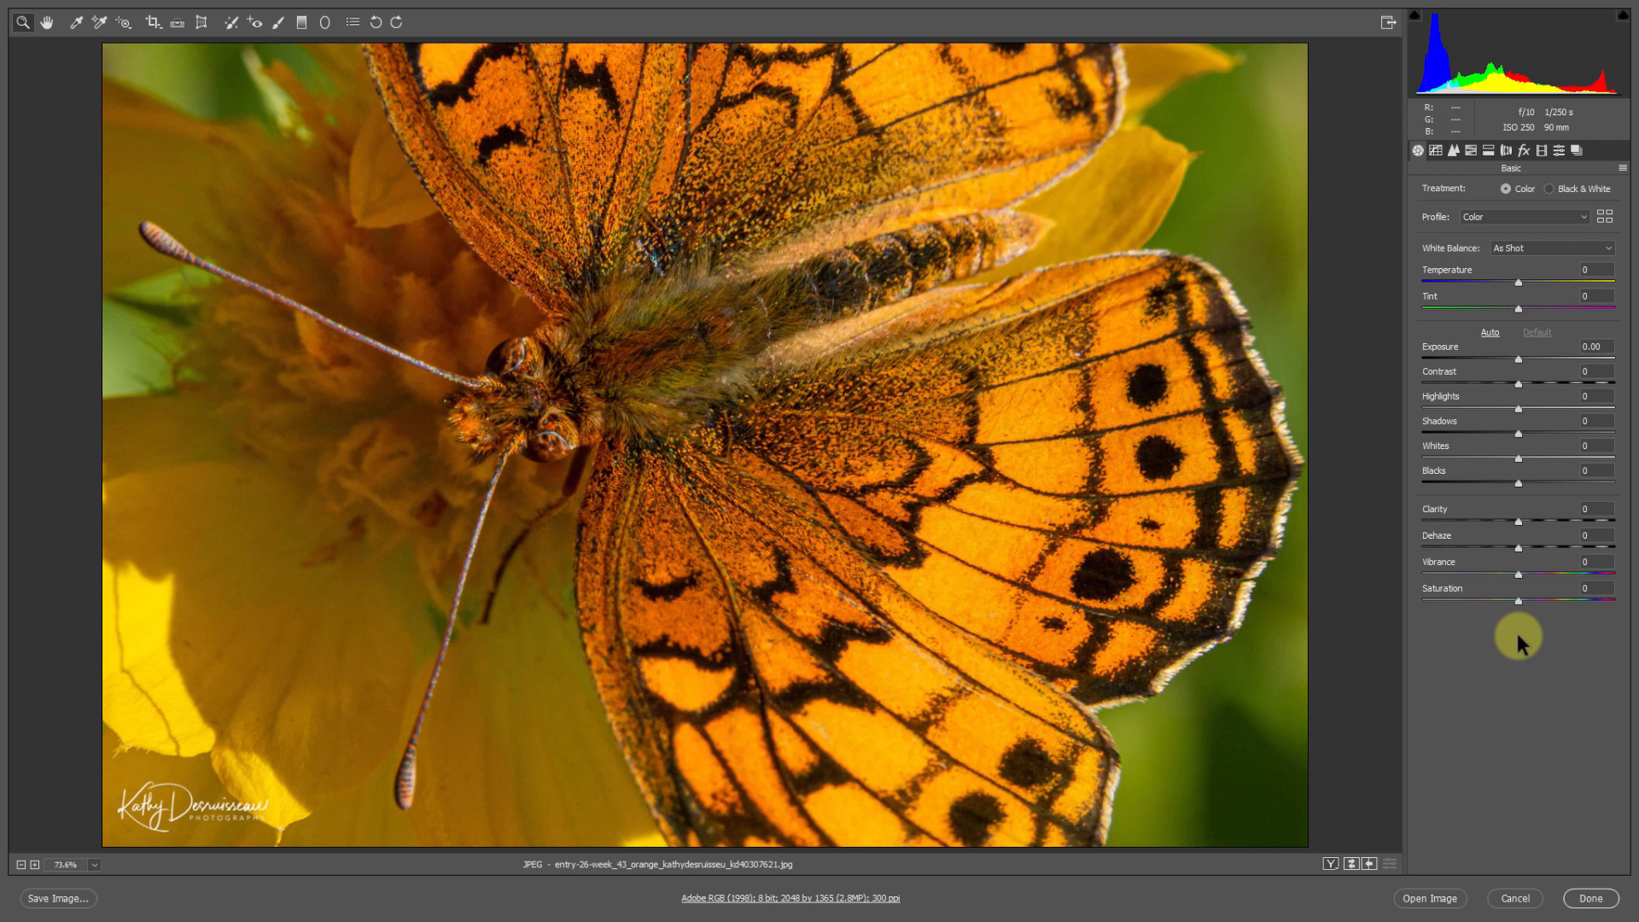
pyautogui.press('p')
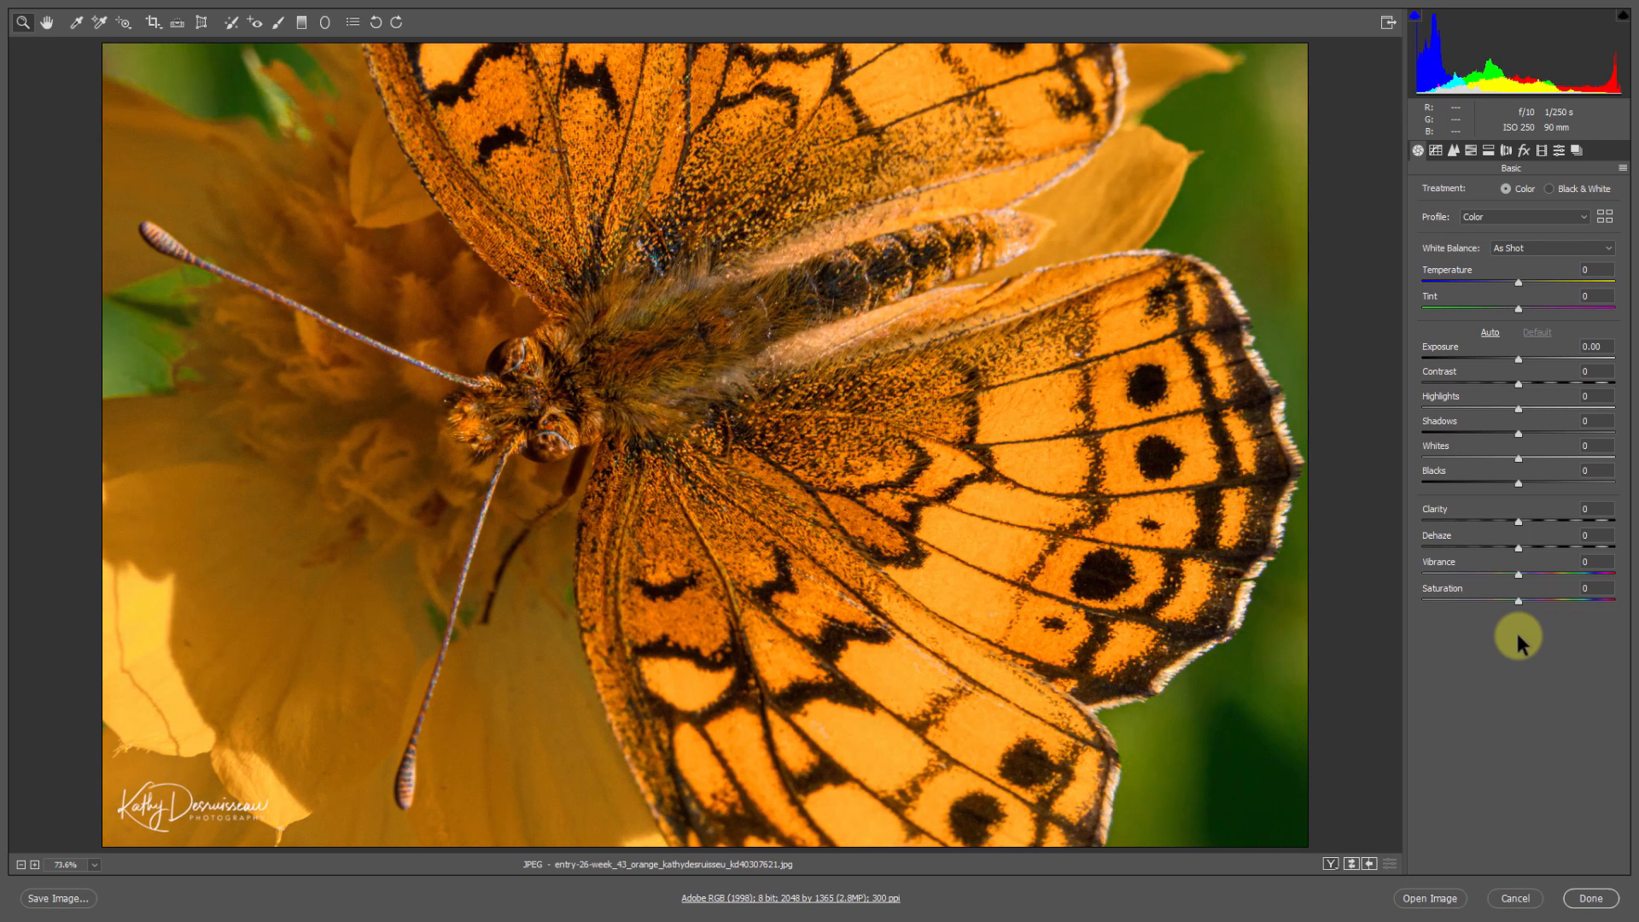
# Step: Reduce the HSL saturation of Oranges to +1 in the butterfly photo
pyautogui.click(1470, 150)
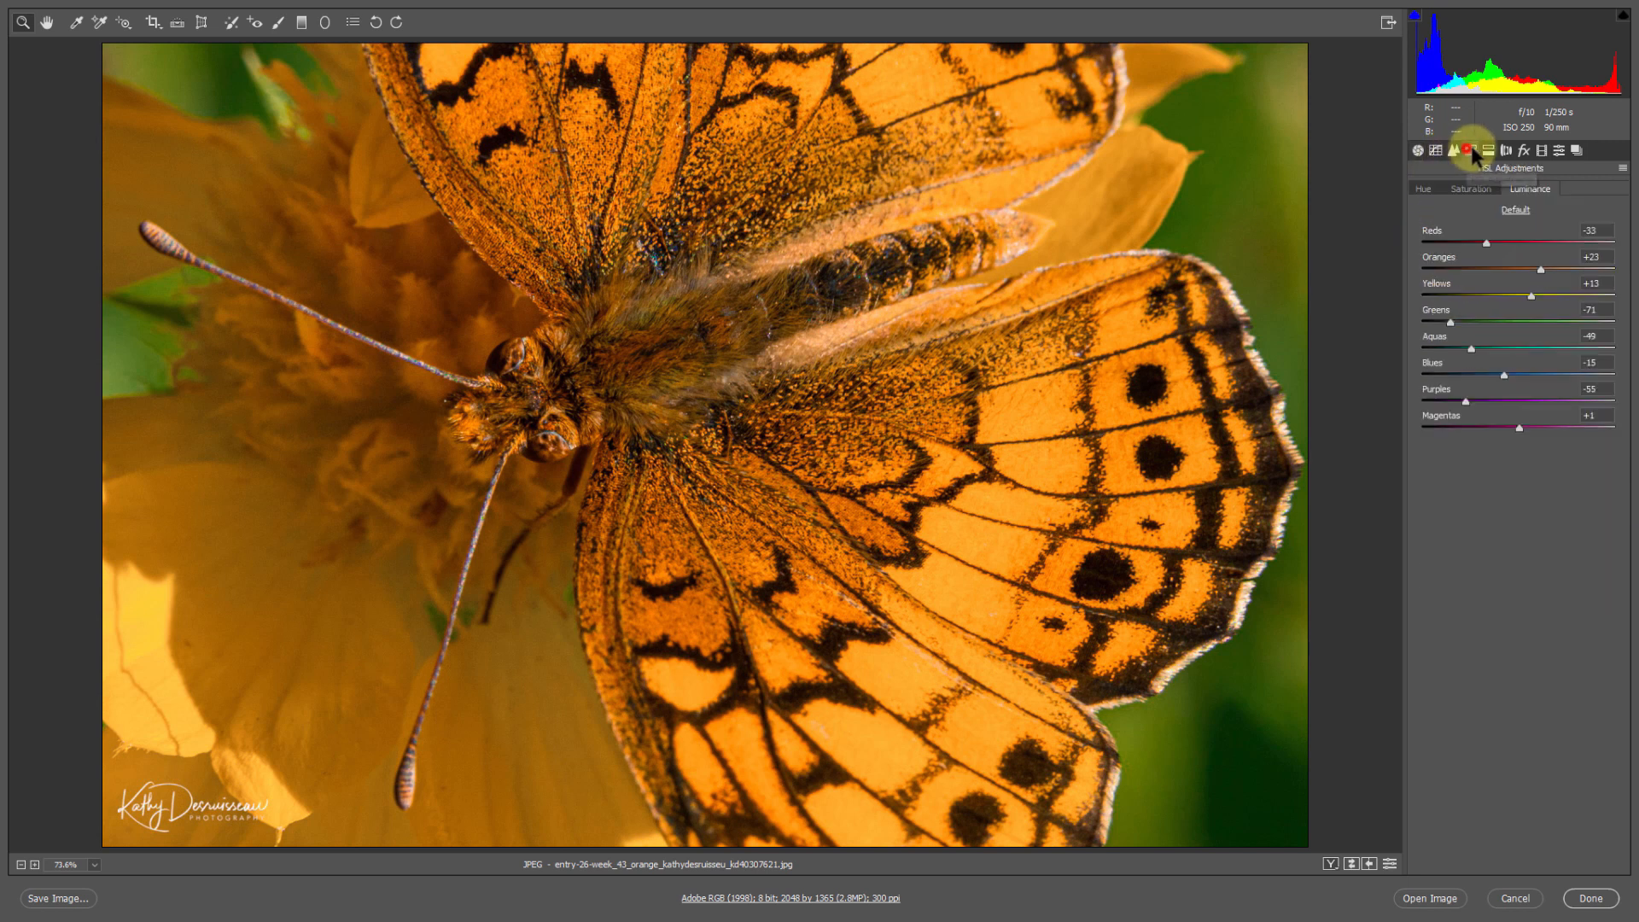
pyautogui.click(1471, 188)
pyautogui.moveTo(1519, 268); pyautogui.dragTo(1521, 272)
pyautogui.moveTo(1487, 266); pyautogui.dragTo(1521, 258)
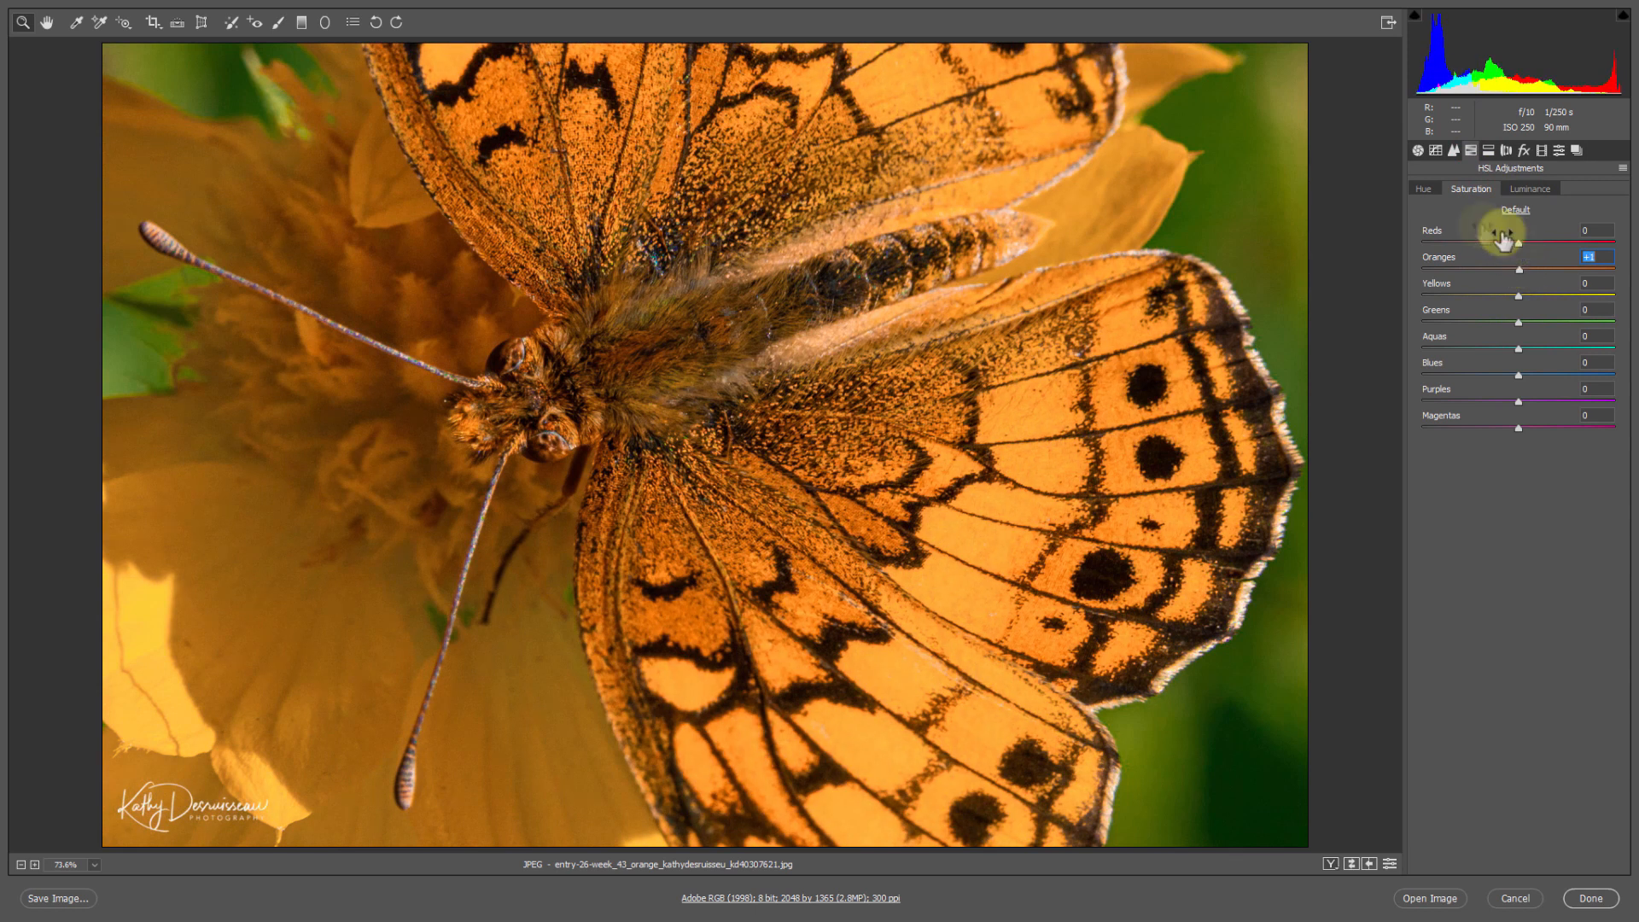
# Step: Darken the butterfly photo's Greens by setting their HSL luminance to -100
pyautogui.click(1420, 191)
pyautogui.click(1465, 188)
pyautogui.click(1517, 195)
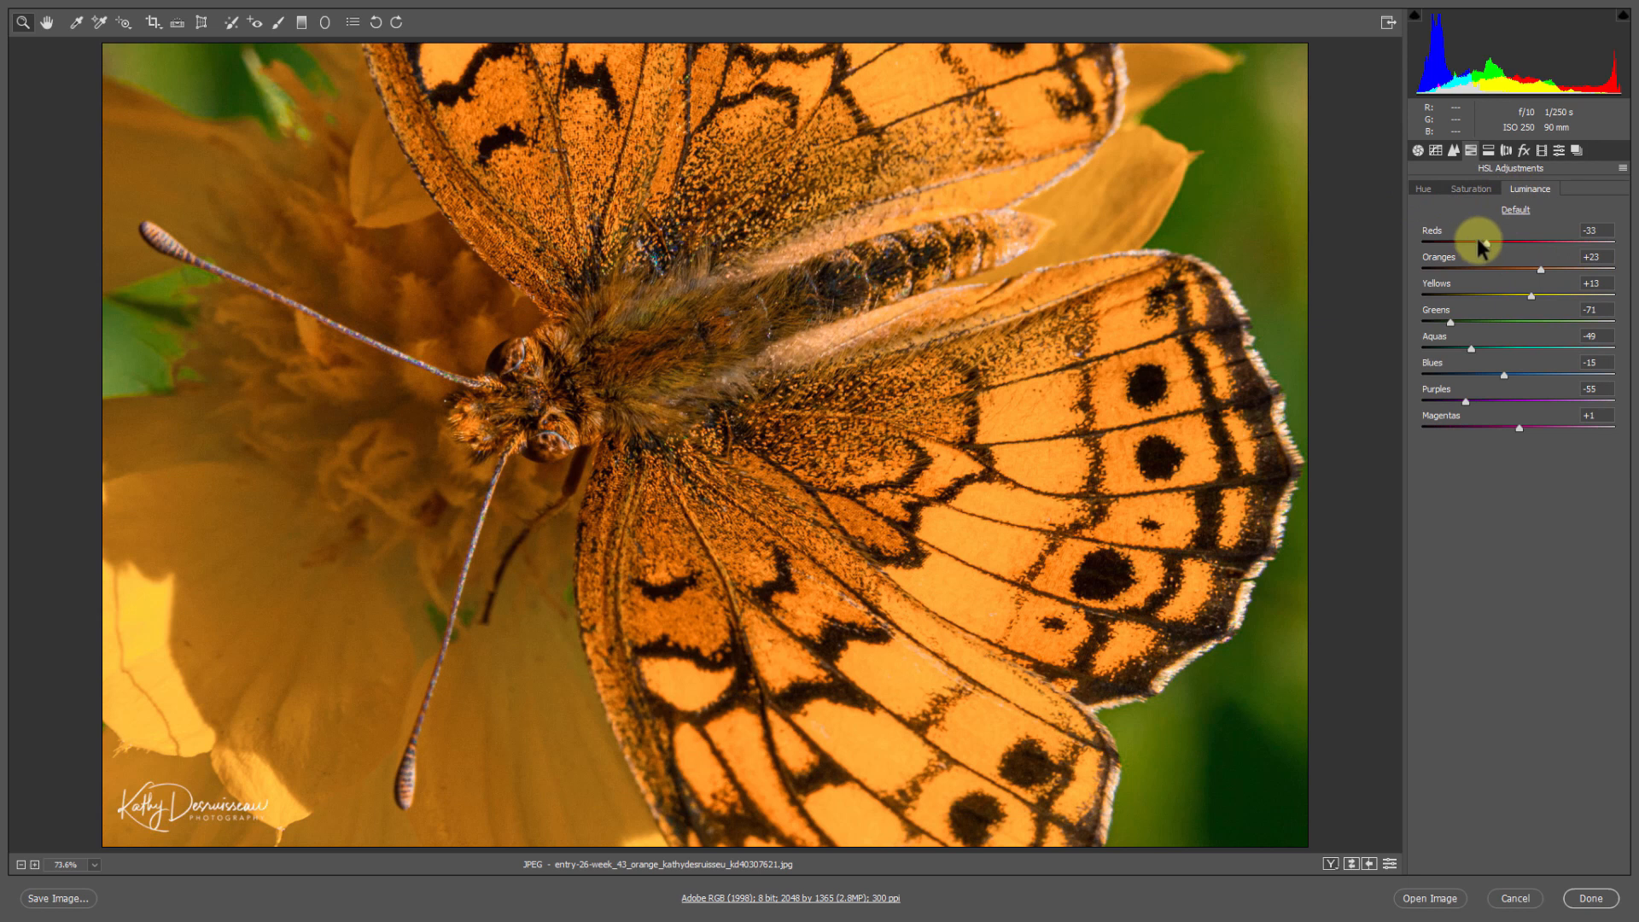
pyautogui.moveTo(1450, 323); pyautogui.dragTo(1396, 322)
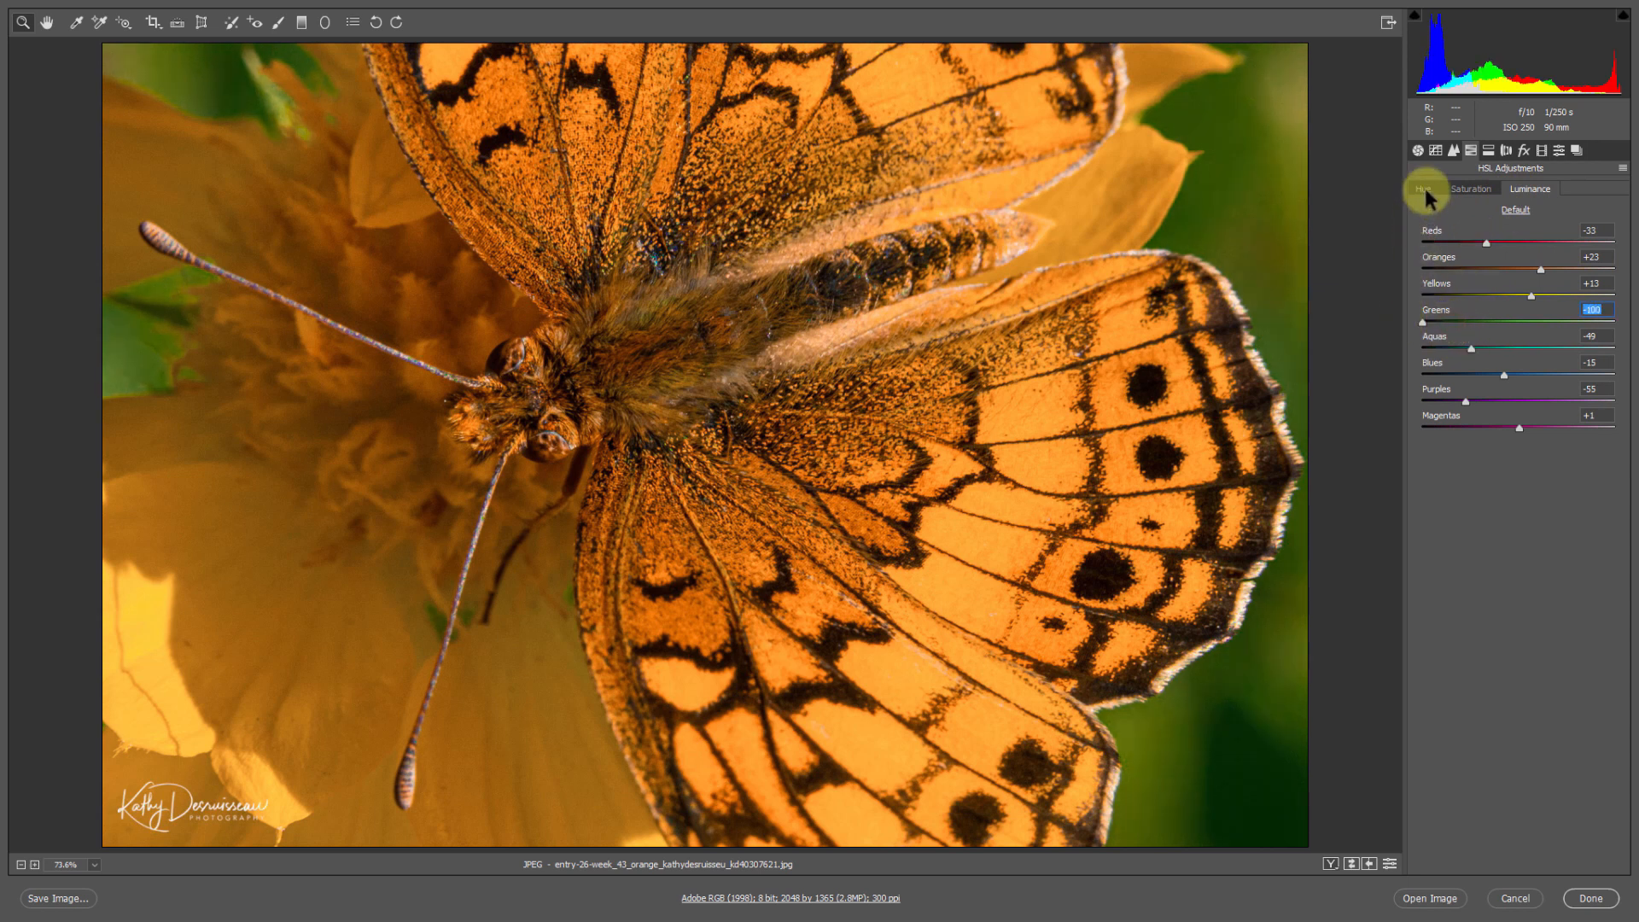
# Step: Compare the butterfly photo repeatedly before and after the adjustments, and return to Bridge without keeping the edits
pyautogui.click(1417, 150)
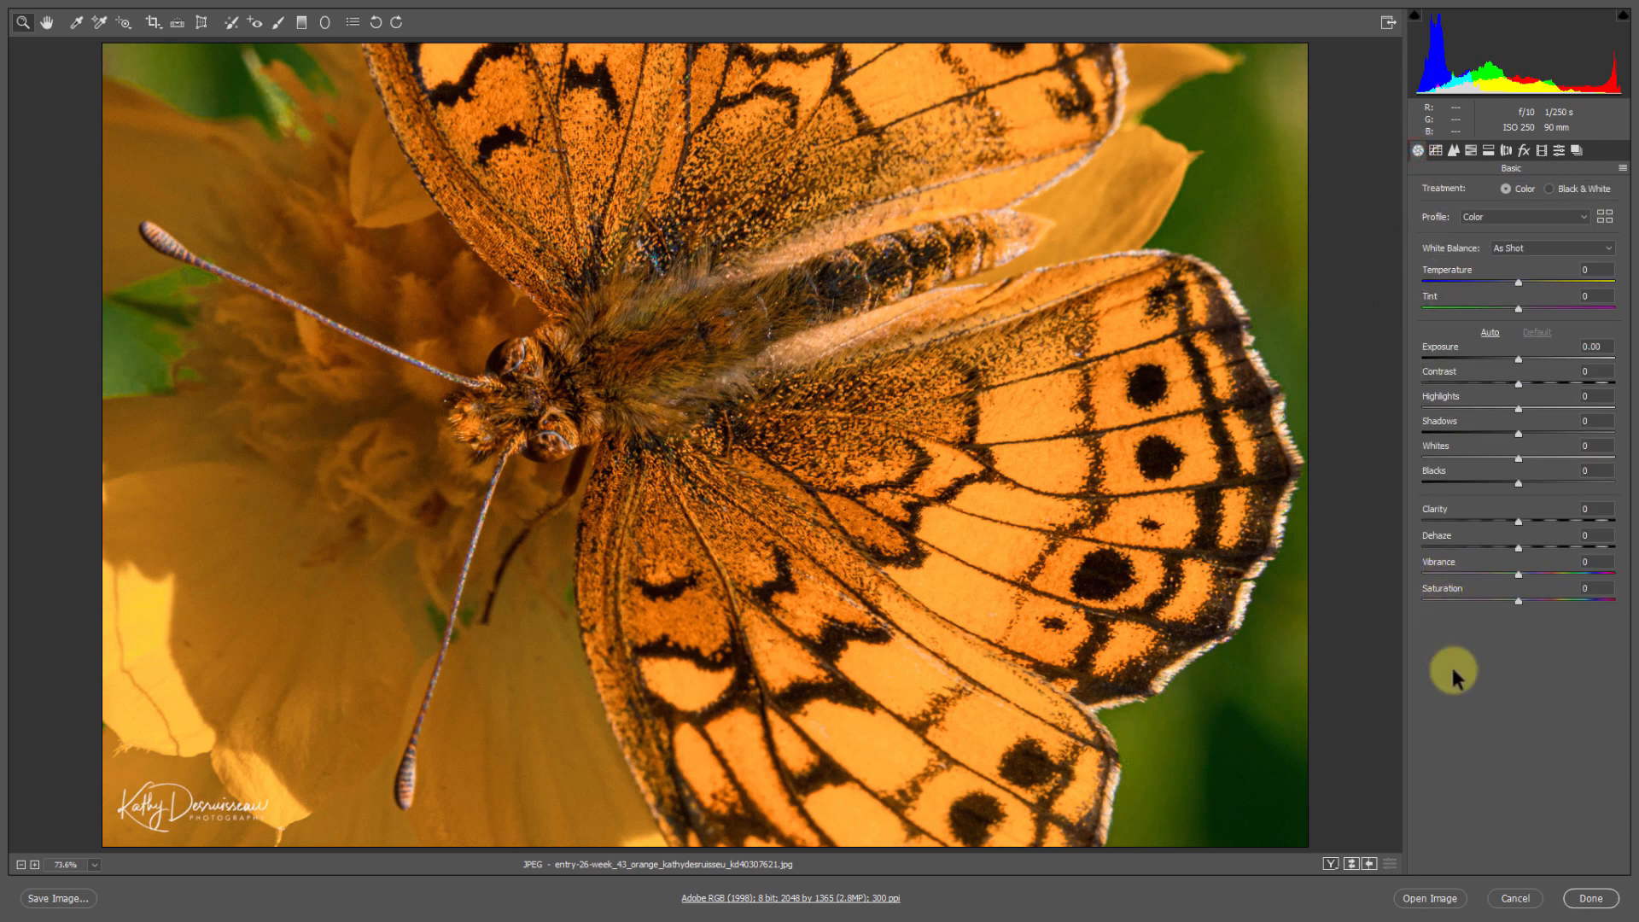
pyautogui.press('p')
pyautogui.press('p')
pyautogui.press('p')
pyautogui.press('p')
pyautogui.press('p')
pyautogui.press('p')
pyautogui.press('p')
pyautogui.press('p')
pyautogui.press('p')
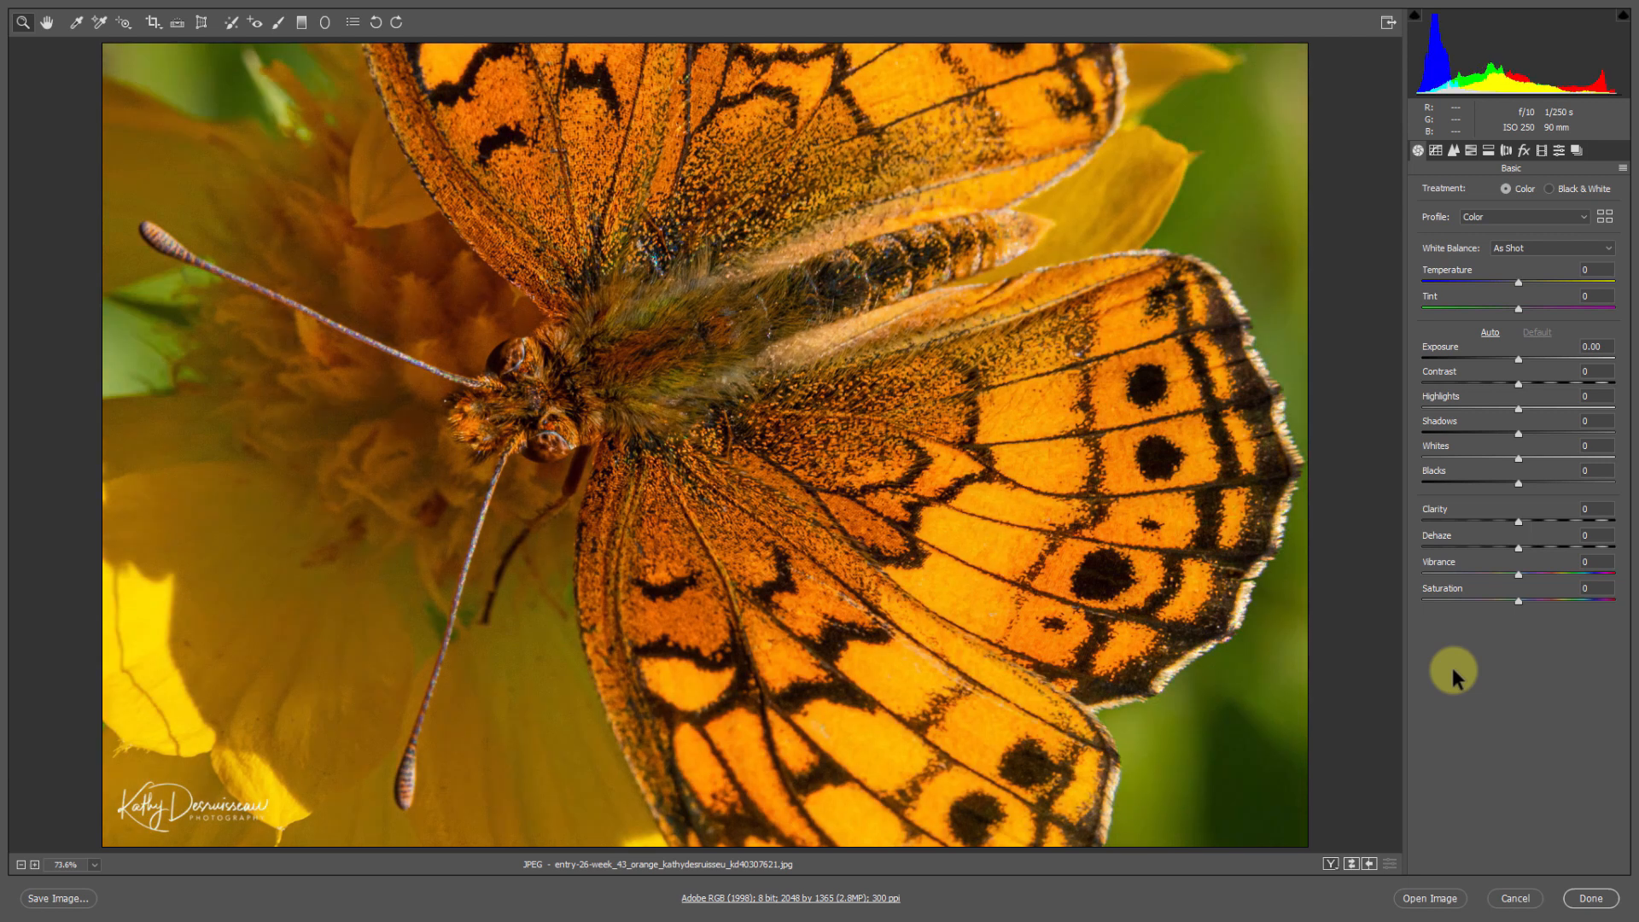
pyautogui.press('p')
pyautogui.press('p')
pyautogui.press('p')
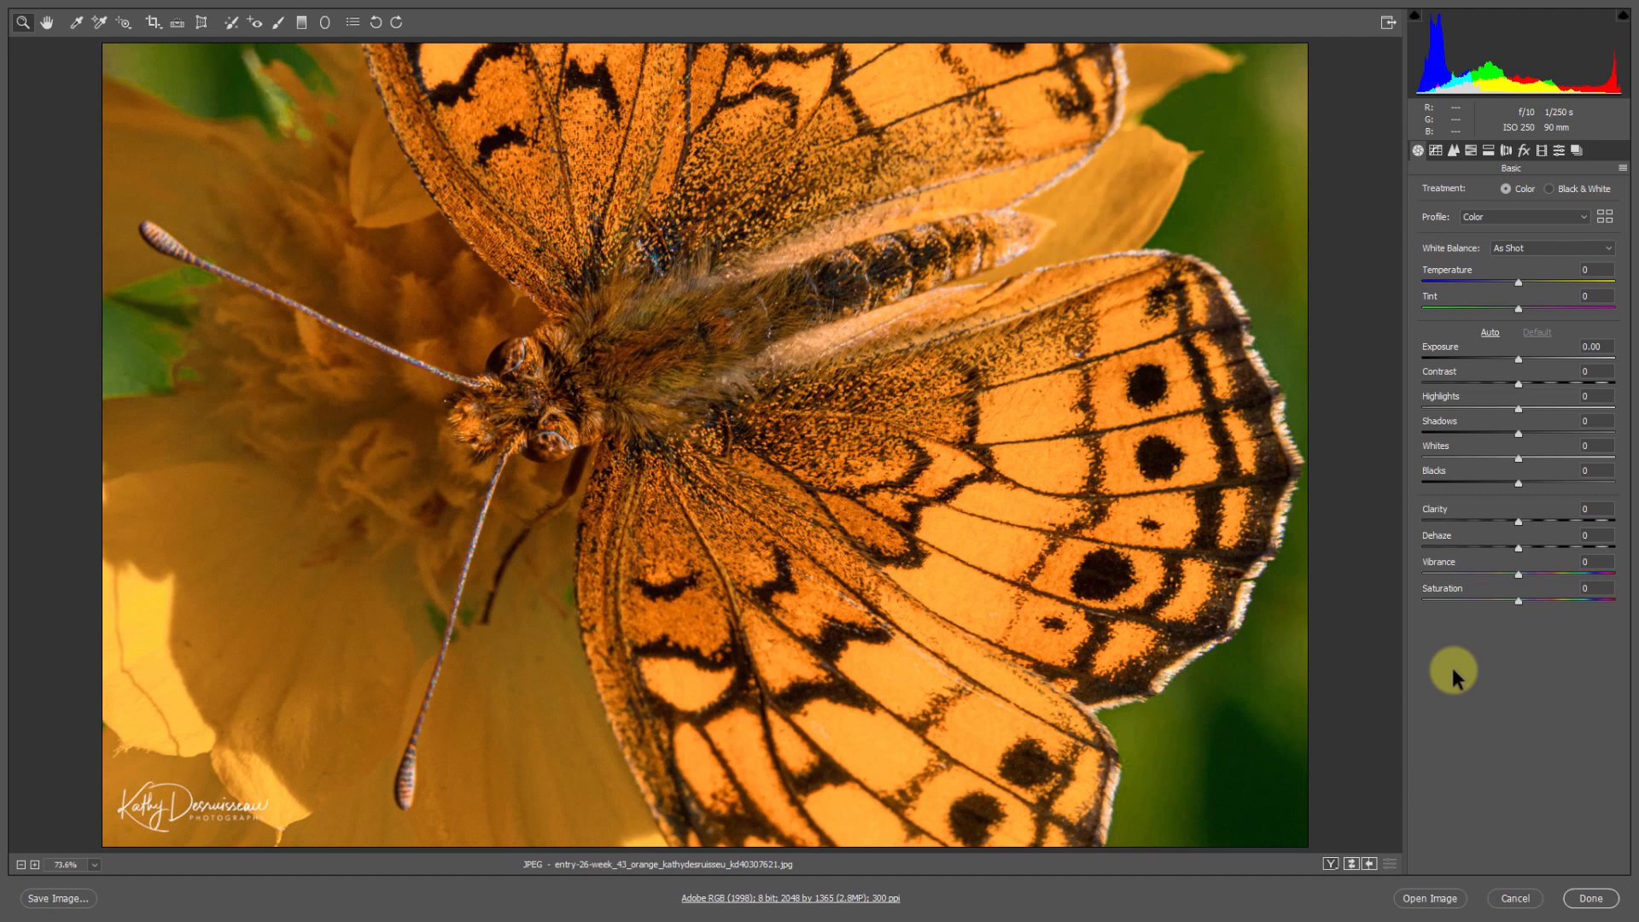
pyautogui.press('p')
pyautogui.press('p')
pyautogui.press('p')
pyautogui.press('p')
pyautogui.press('p')
pyautogui.press('p')
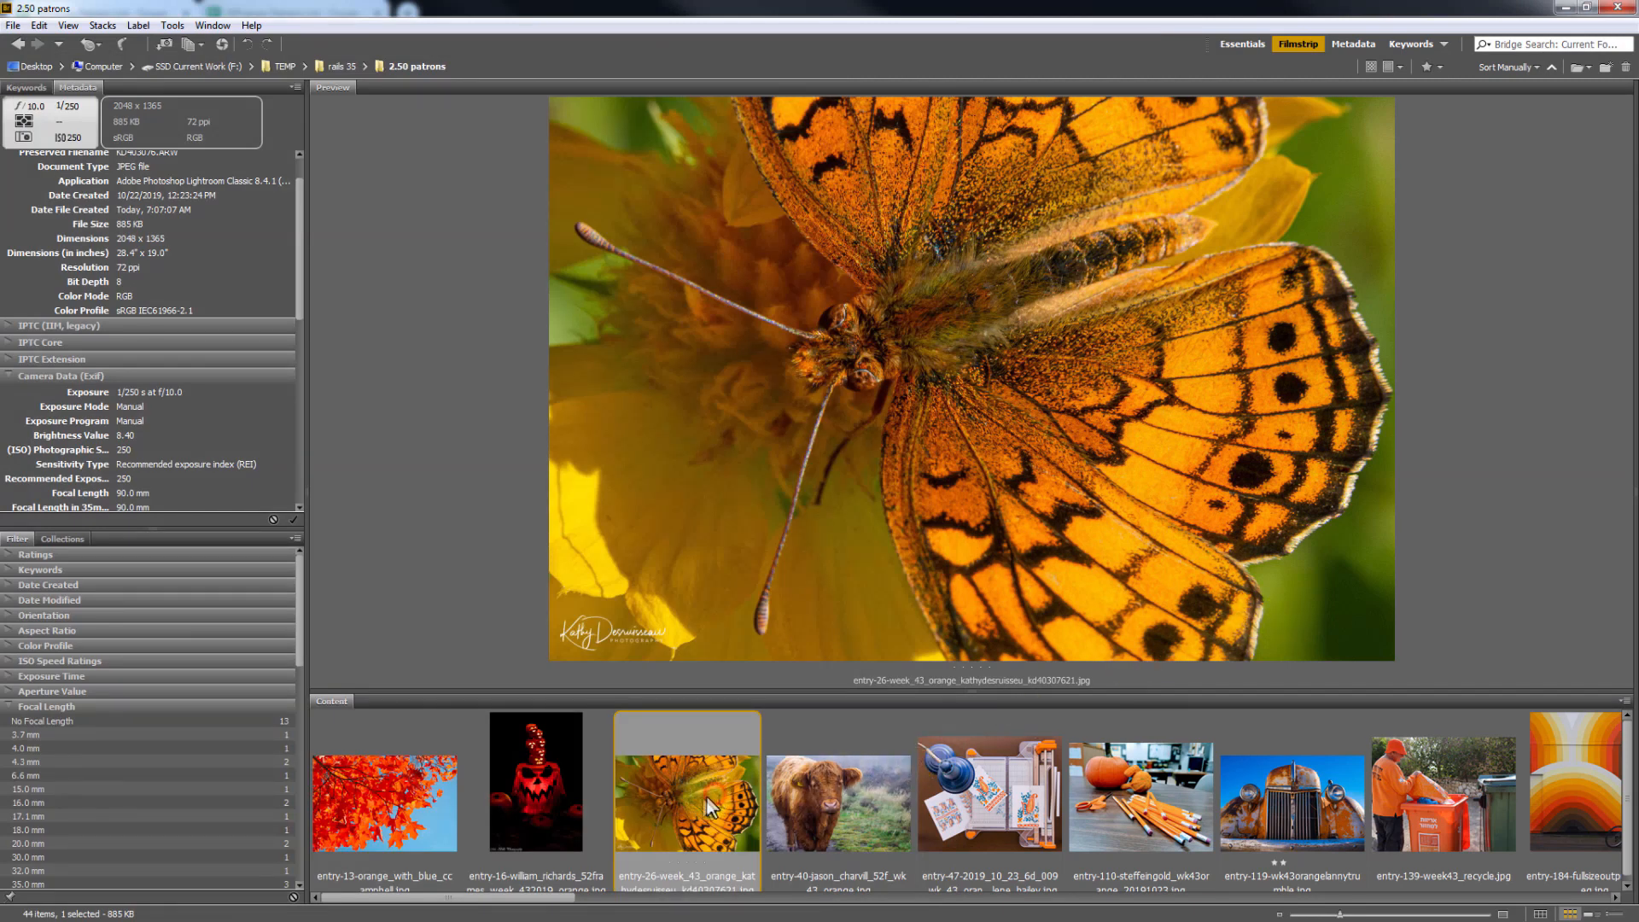
# Step: Preview the paper trimmer, rusty orange truck, hanging orange shoes and orange drink photos side by side in Bridge
pyautogui.scroll(-1, 689, 798)
pyautogui.scroll(1, 653, 793)
pyautogui.scroll(-2, 645, 806)
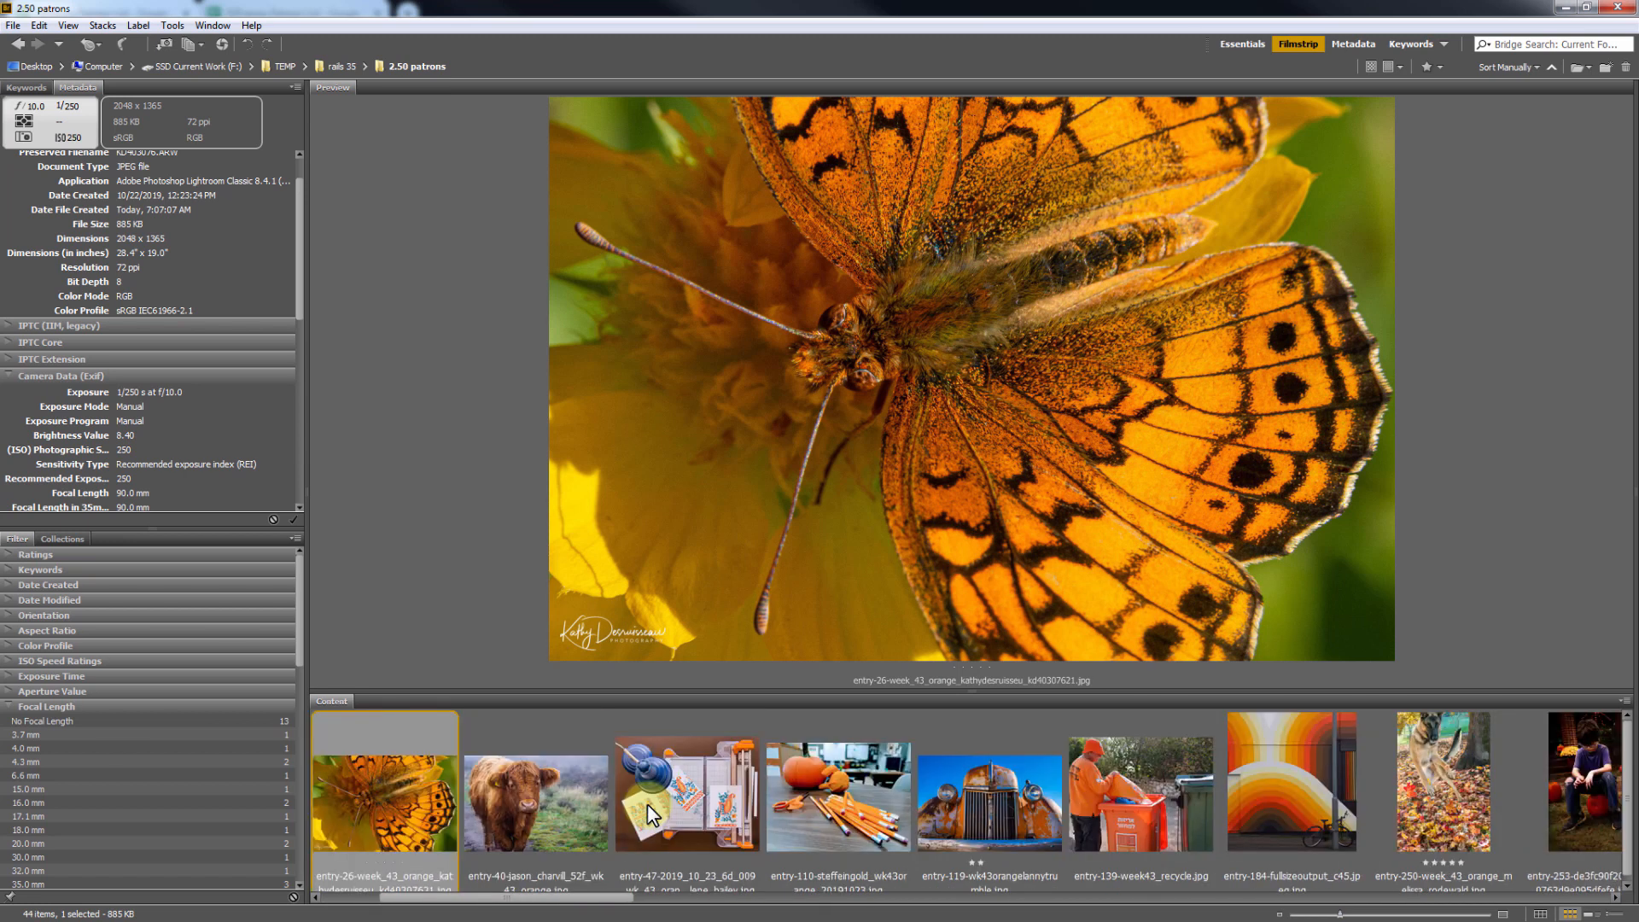
pyautogui.click(653, 813)
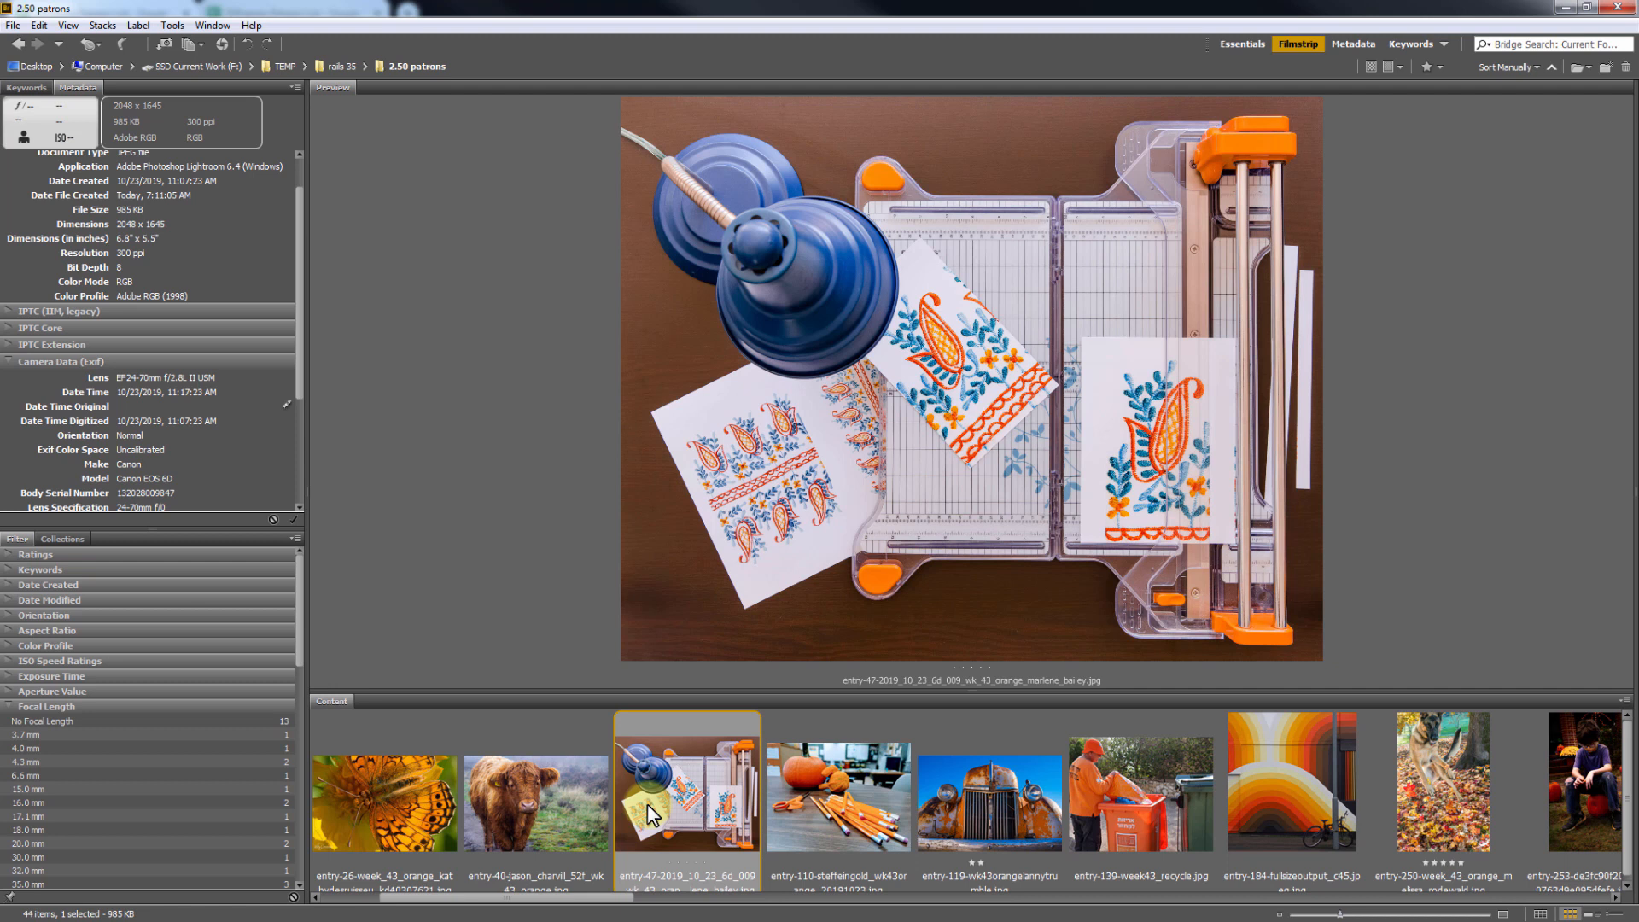
pyautogui.keyDown('ctrl'); pyautogui.click(984, 802); pyautogui.keyUp('ctrl')
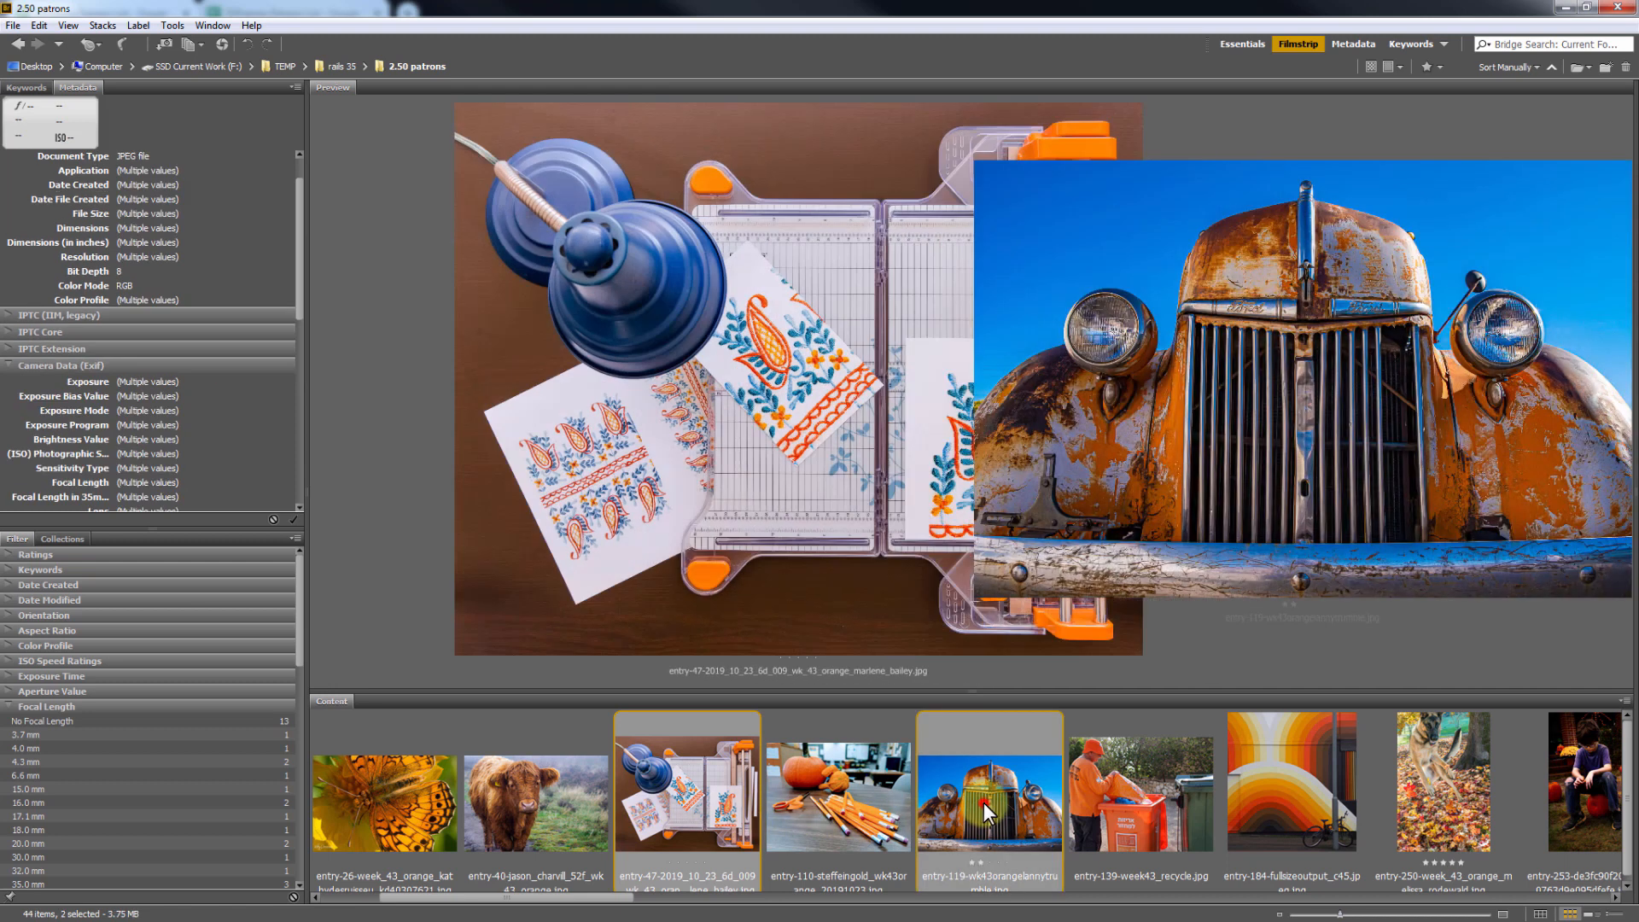
pyautogui.scroll(-3, 980, 813)
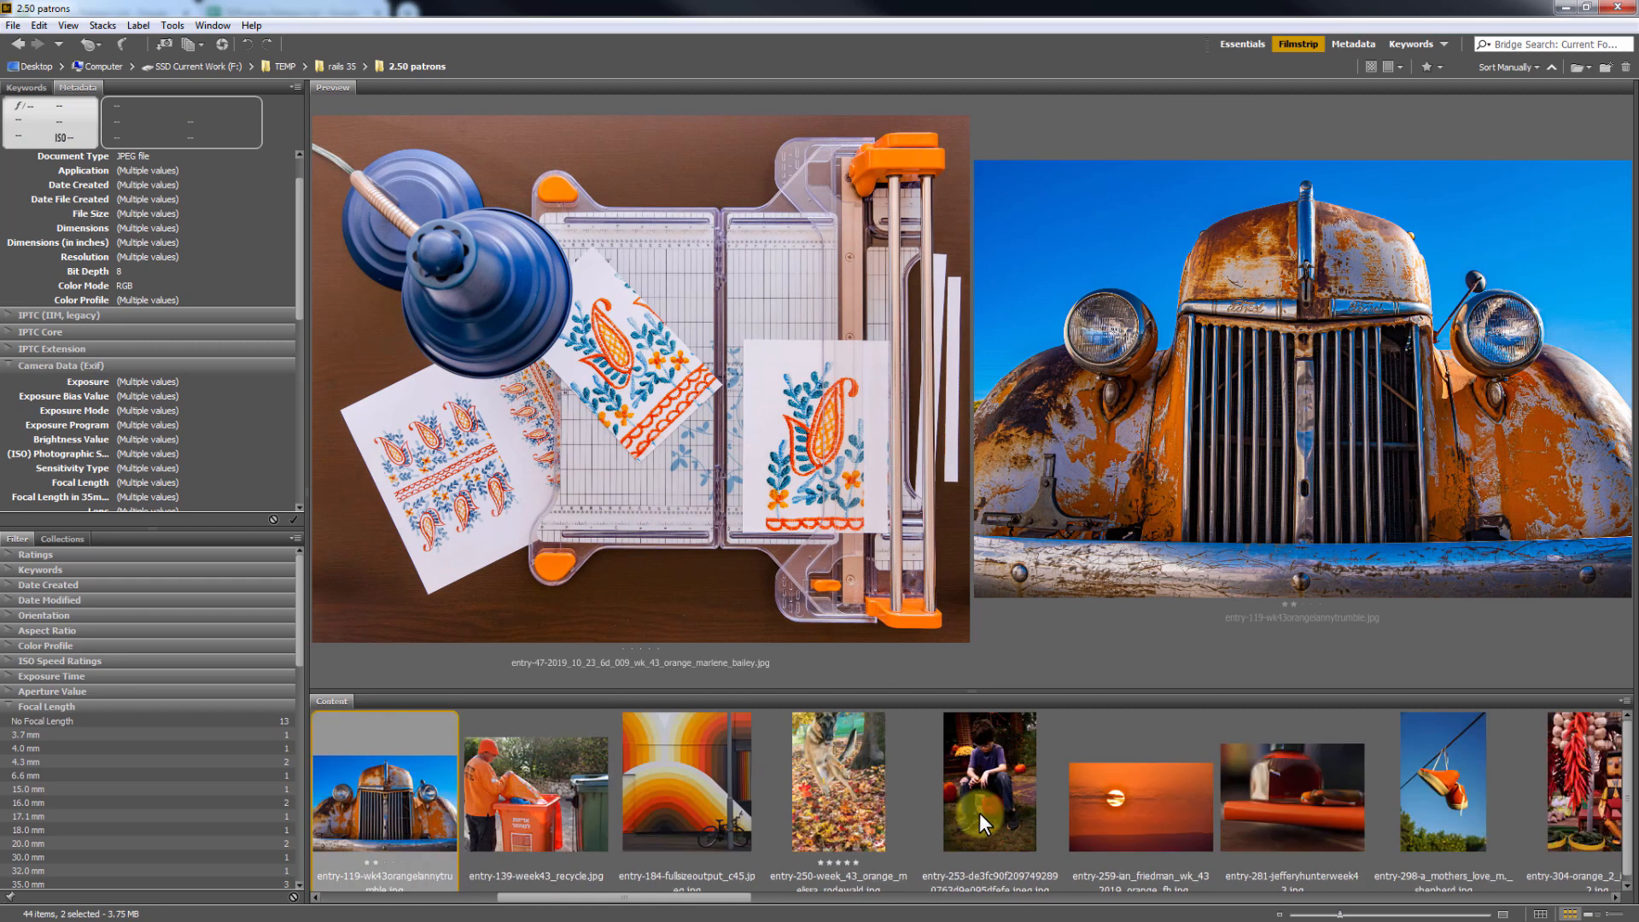
pyautogui.scroll(-2, 980, 813)
pyautogui.keyDown('ctrl'); pyautogui.click(1003, 802); pyautogui.keyUp('ctrl')
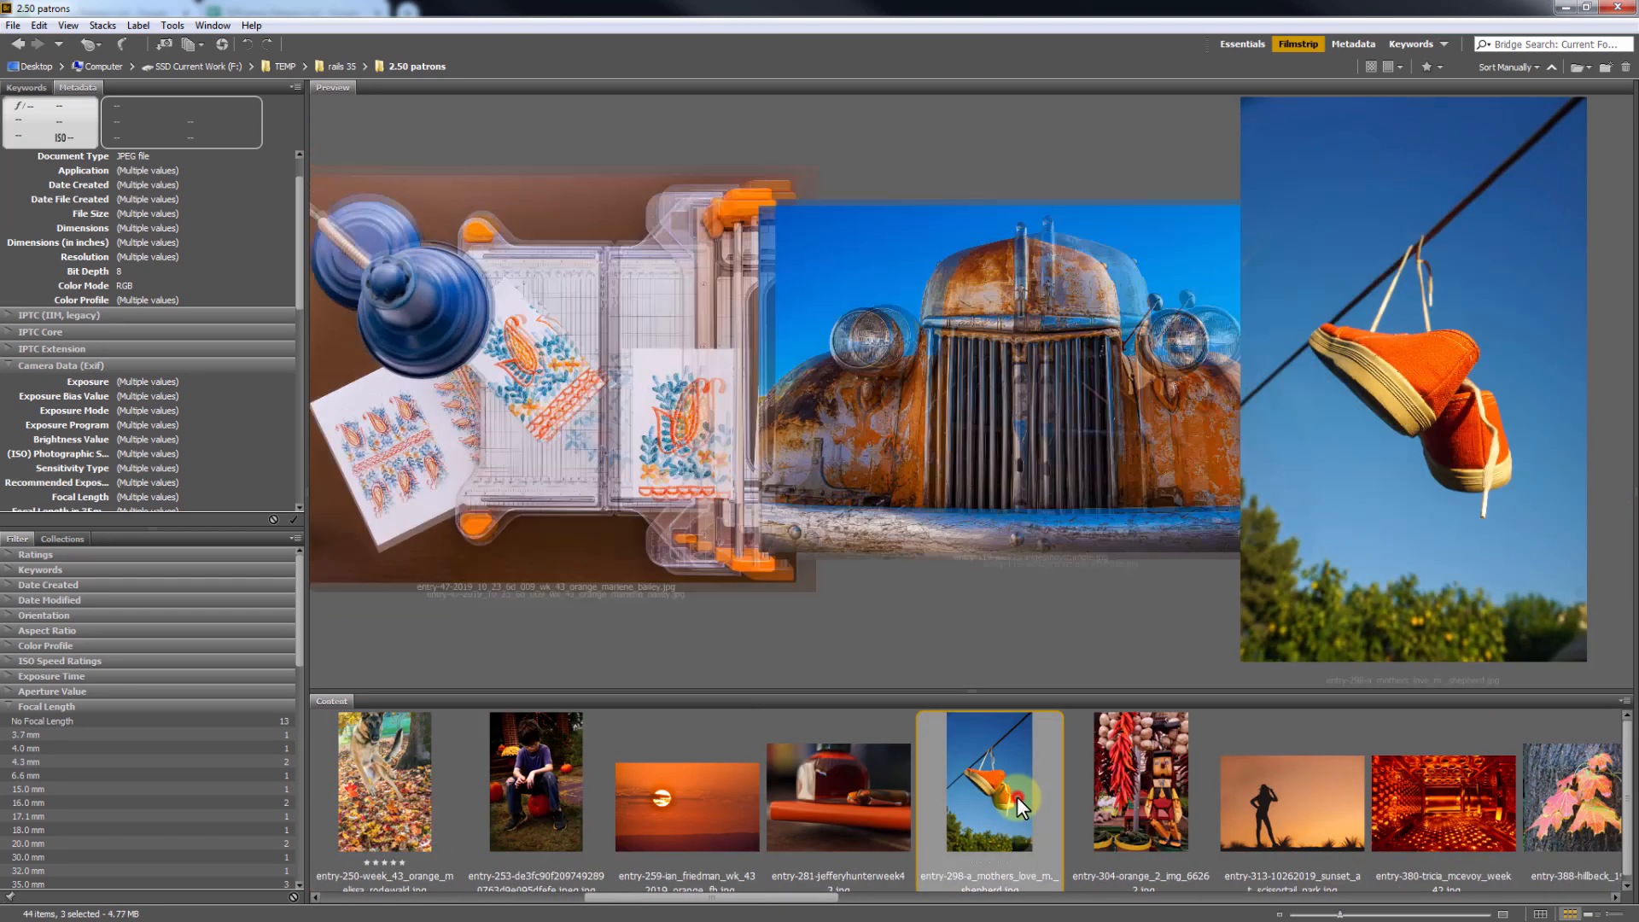
pyautogui.scroll(-2, 1016, 797)
pyautogui.scroll(-4, 1017, 796)
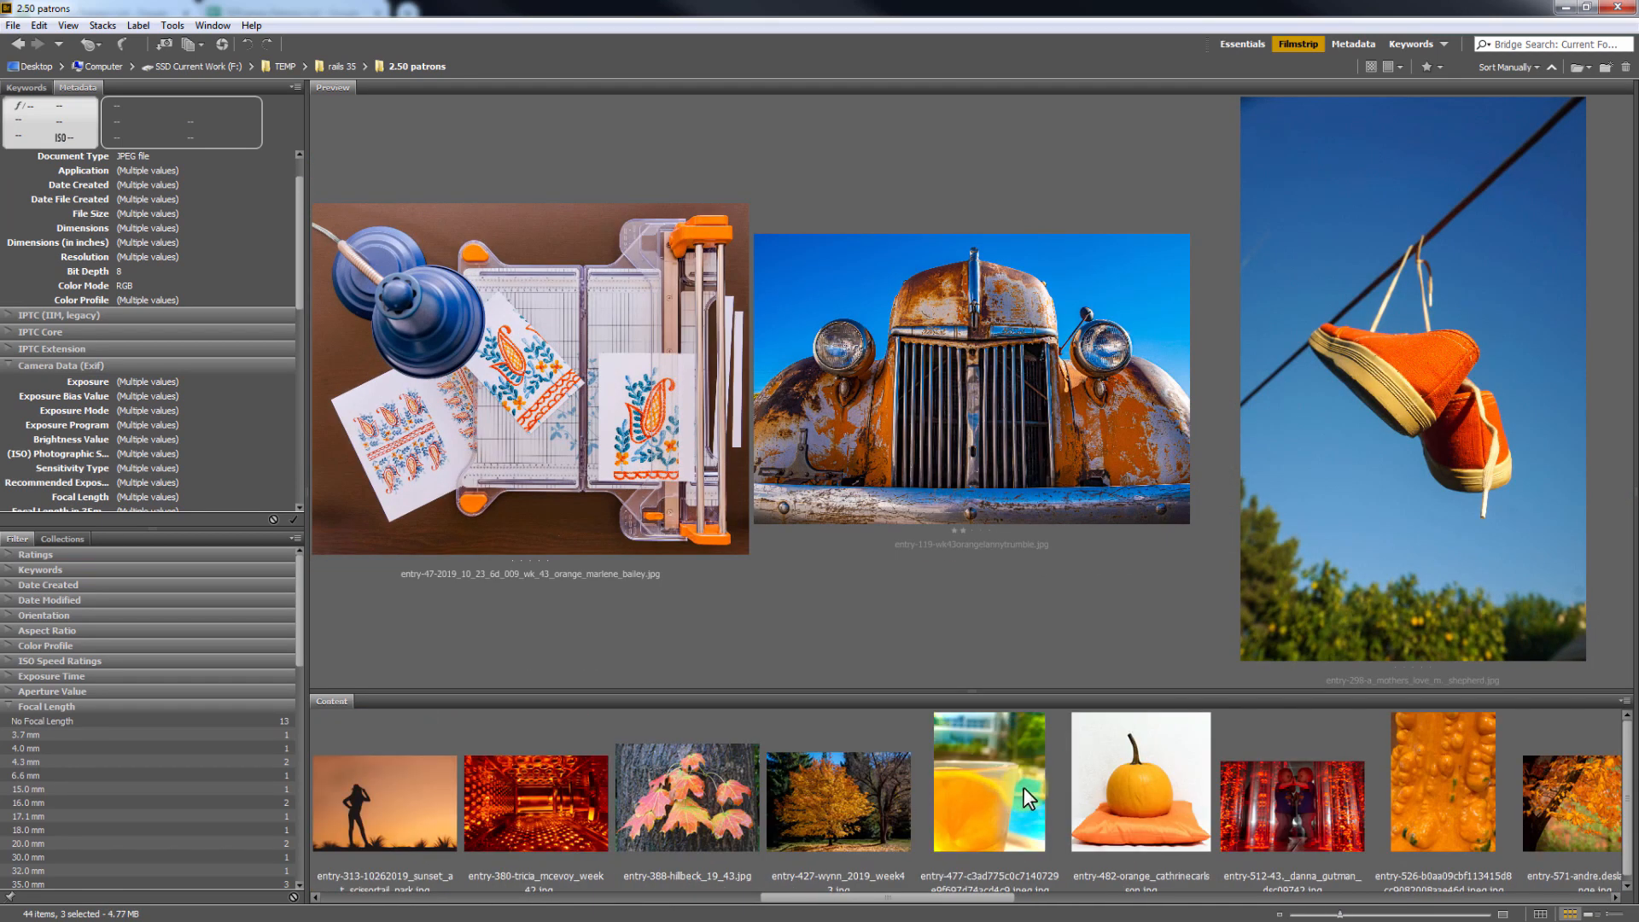
pyautogui.keyDown('ctrl'); pyautogui.click(1023, 789); pyautogui.keyUp('ctrl')
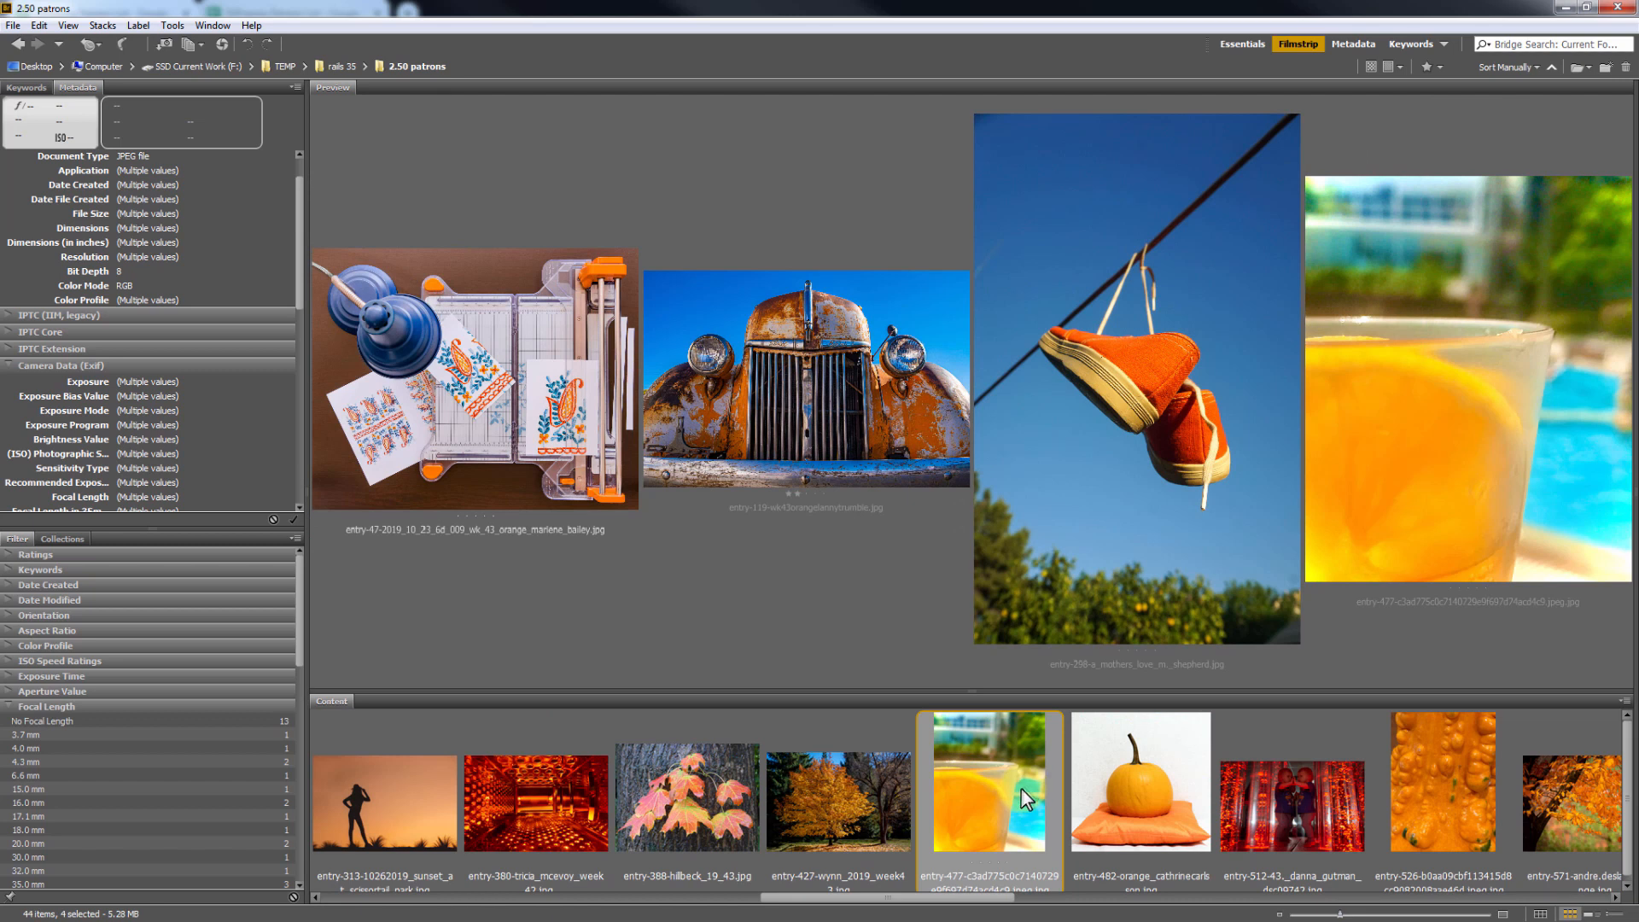
# Step: Go back to the pumpkin, scissors and orange pencils photo and view it in full-screen preview
pyautogui.scroll(1, 1022, 787)
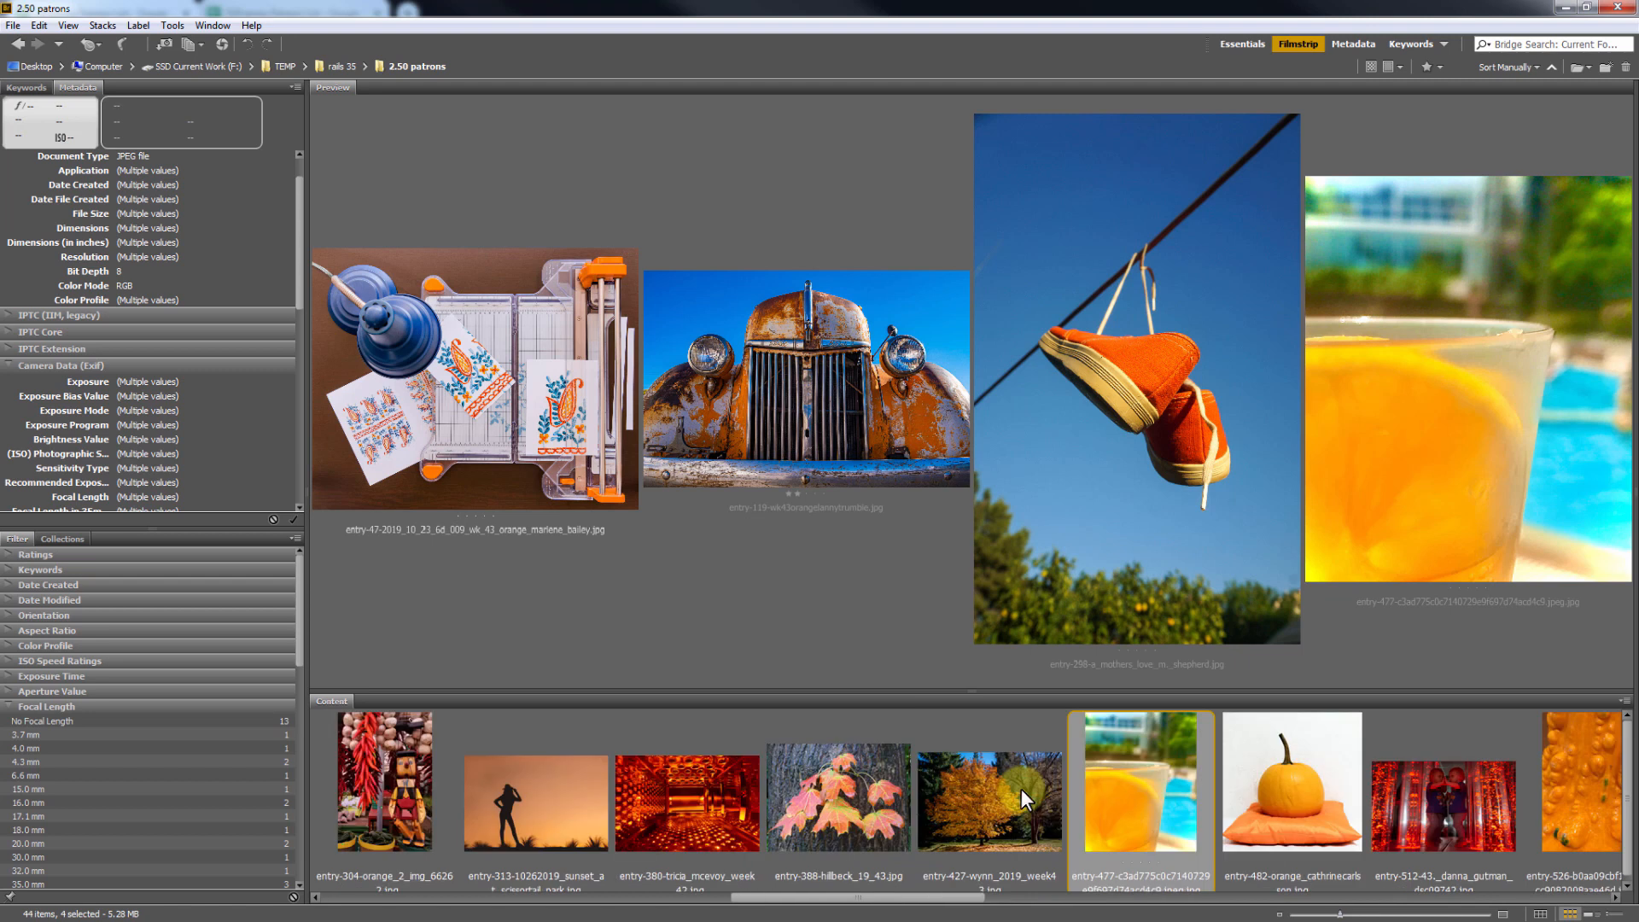
pyautogui.scroll(-1, 1129, 788)
pyautogui.scroll(10, 1083, 777)
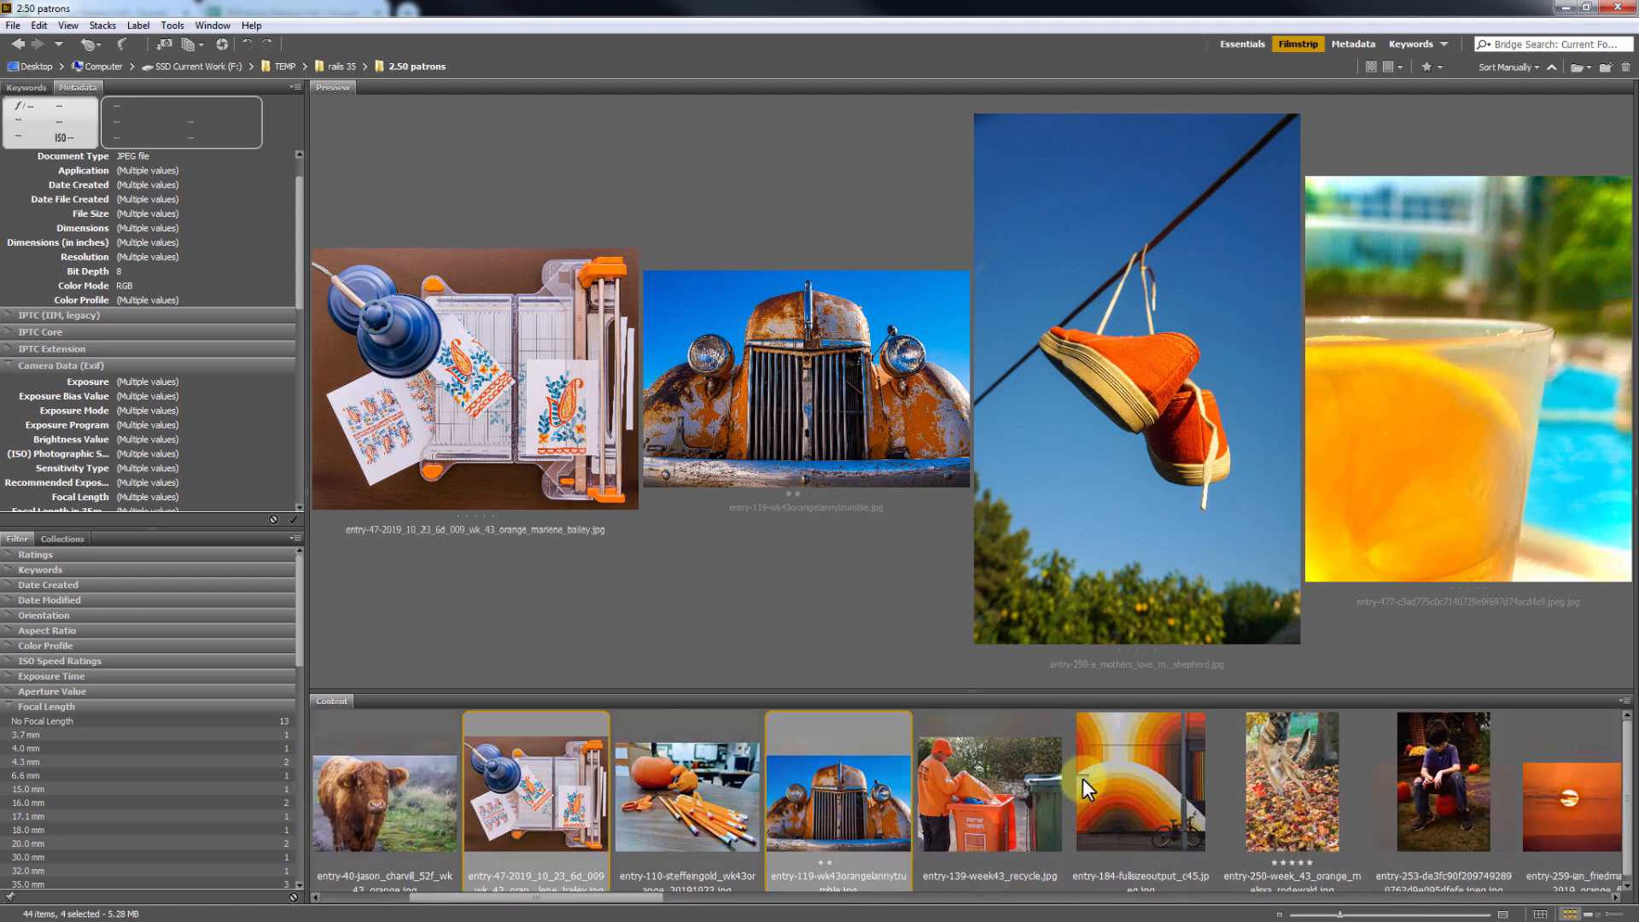
pyautogui.scroll(1, 1007, 782)
pyautogui.click(822, 789)
pyautogui.press('space')
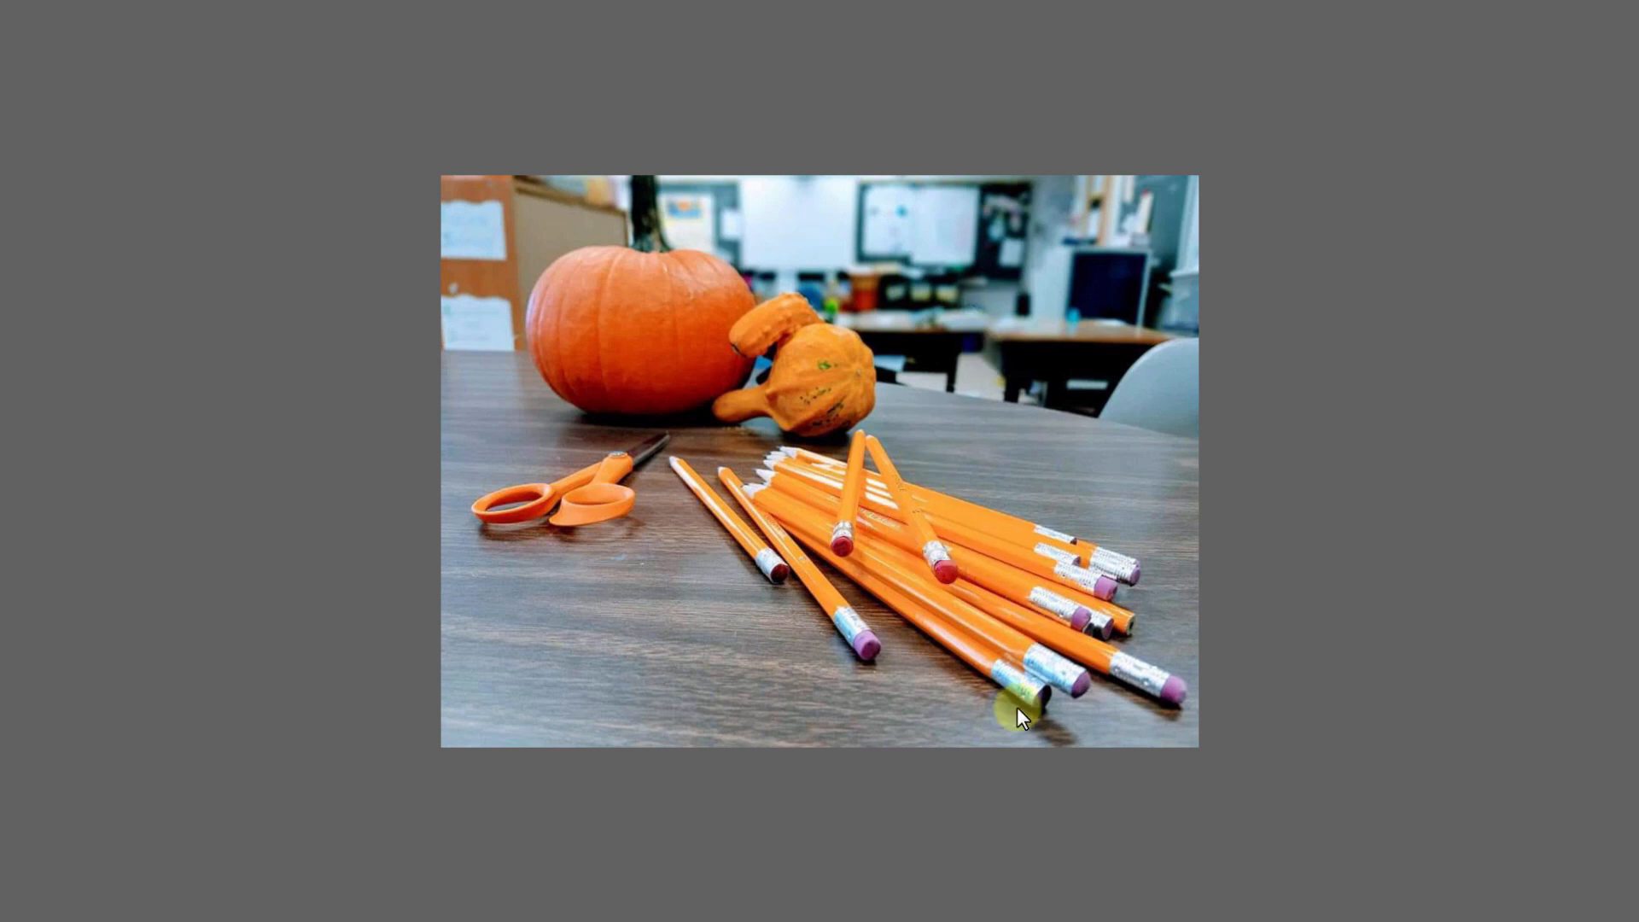
# Step: Examine the orange pencils up close, and view the blue lamp and paper trimmer photo full screen
pyautogui.scroll(5, 1017, 707)
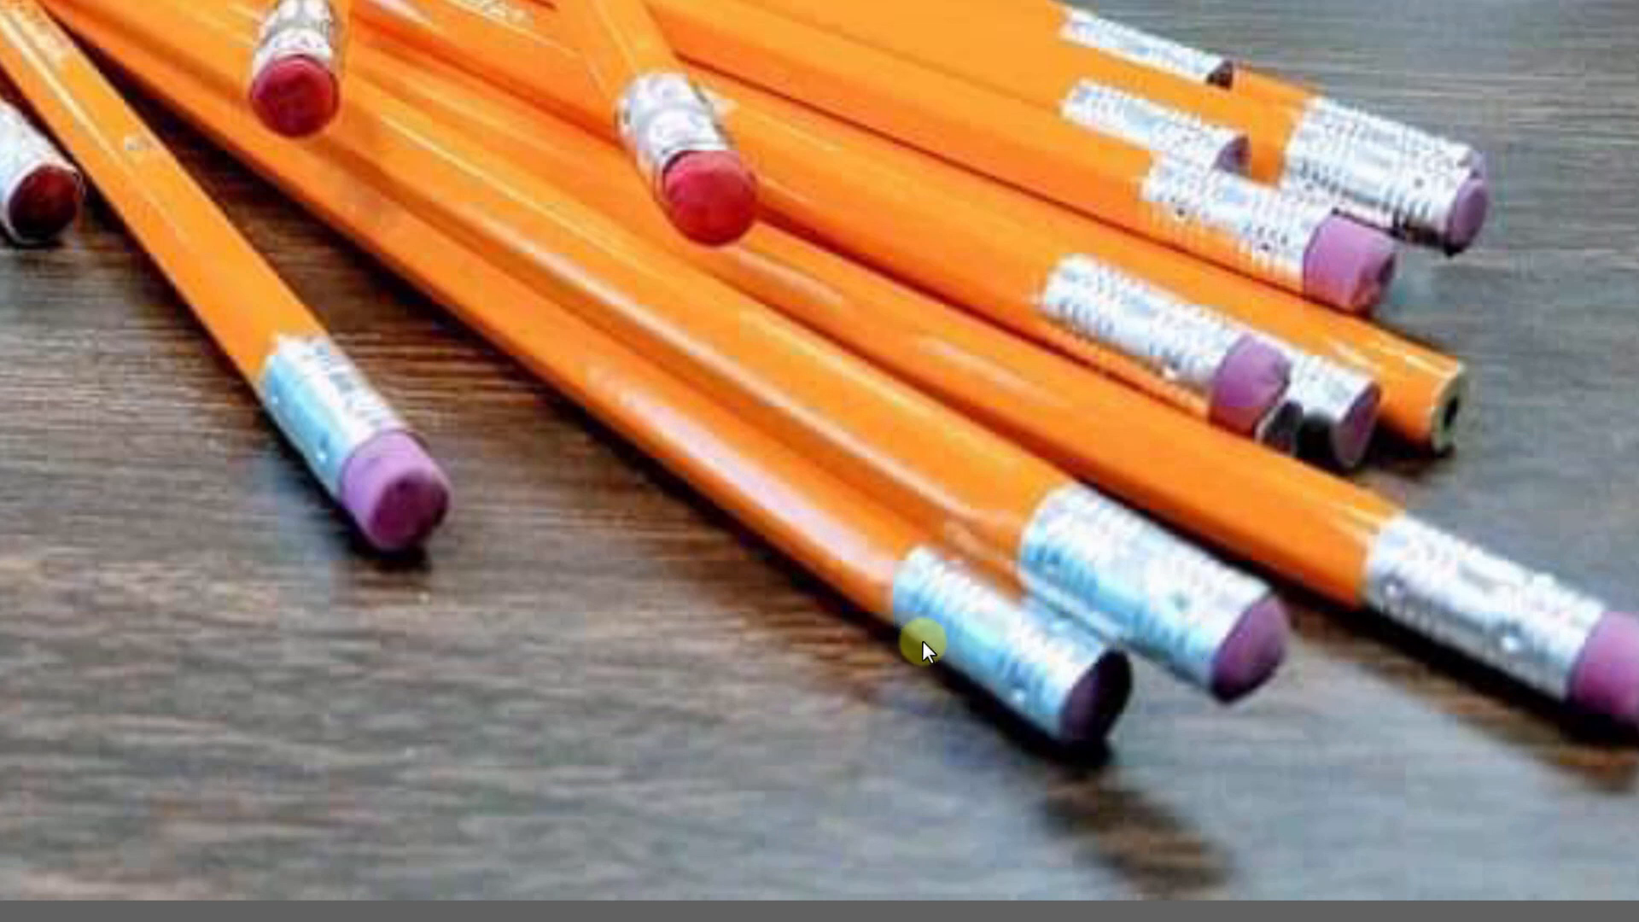
pyautogui.click(1183, 640)
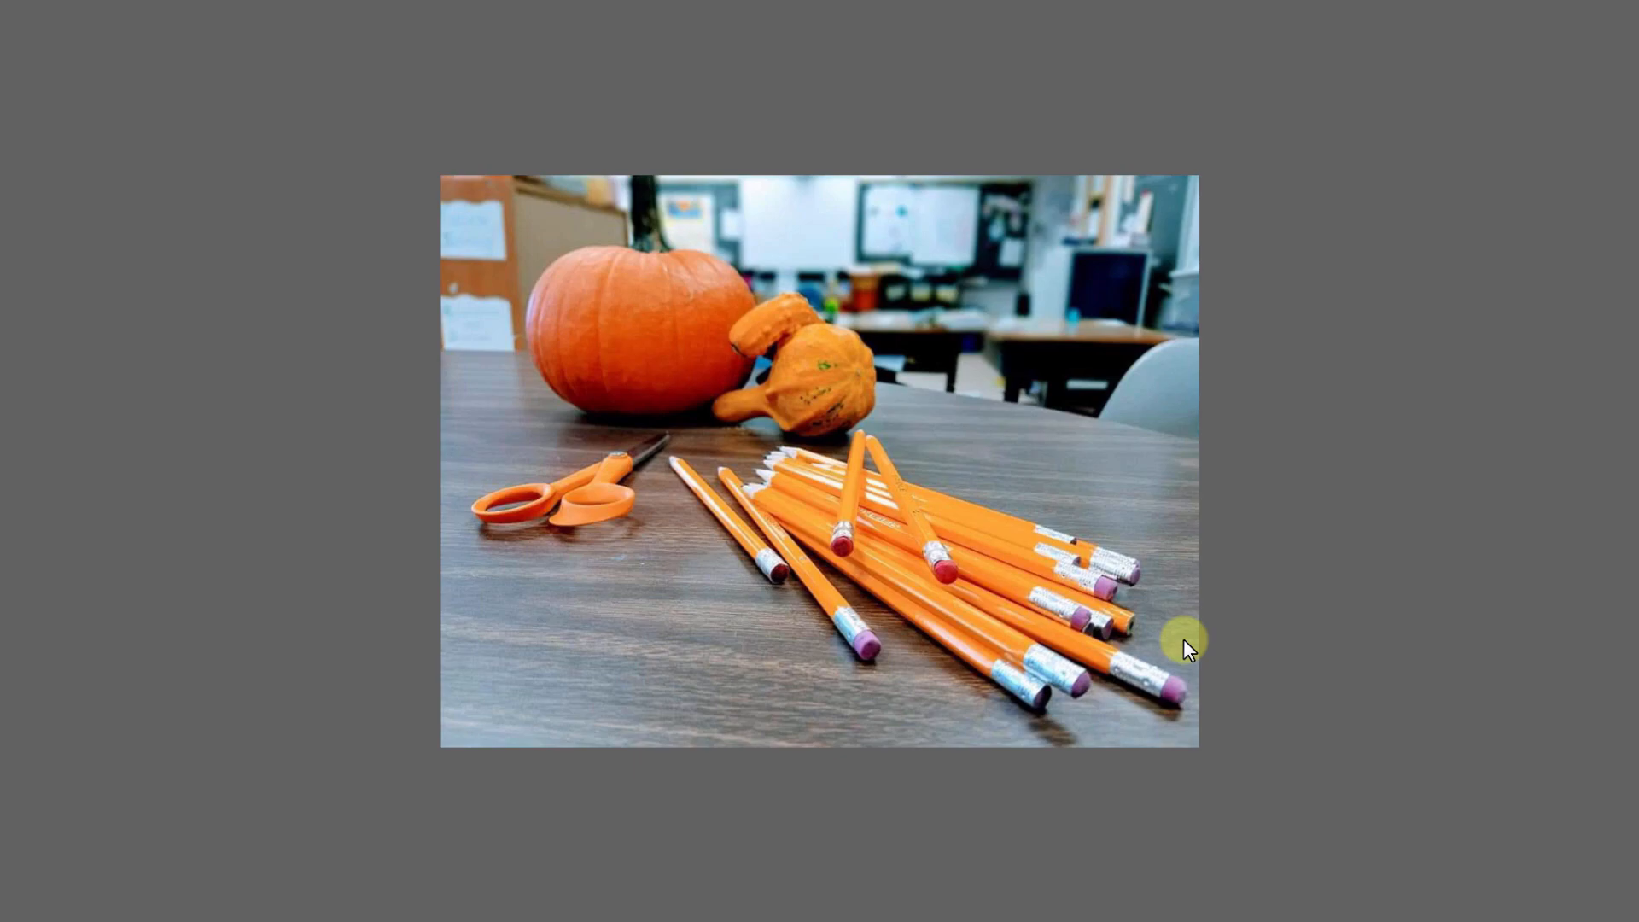
pyautogui.press('space')
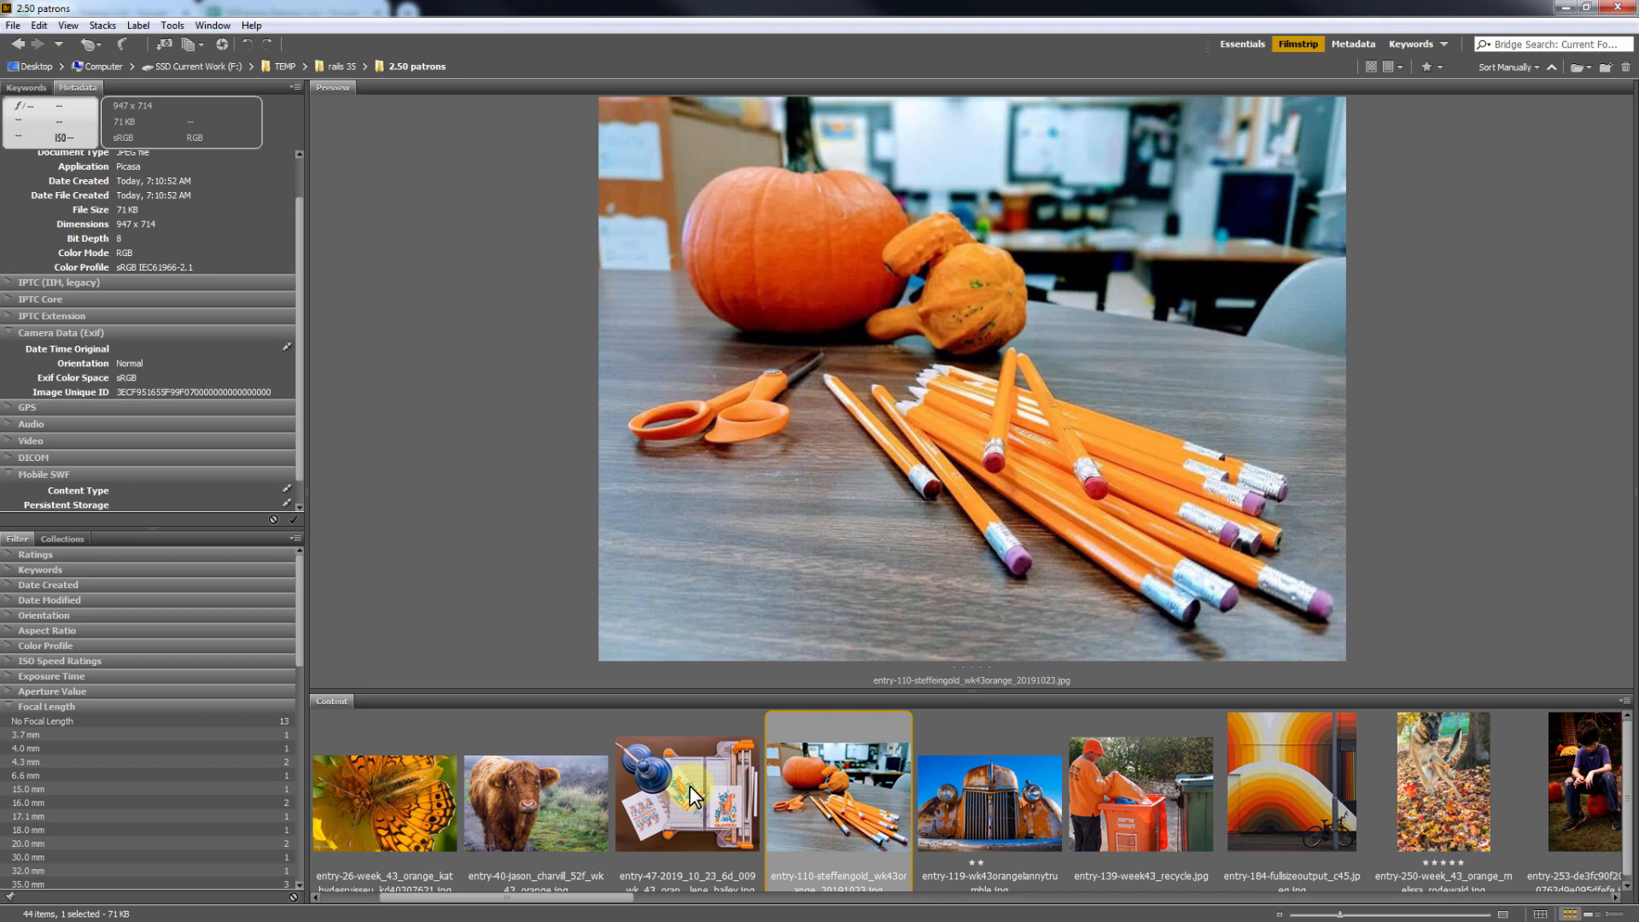
pyautogui.click(690, 785)
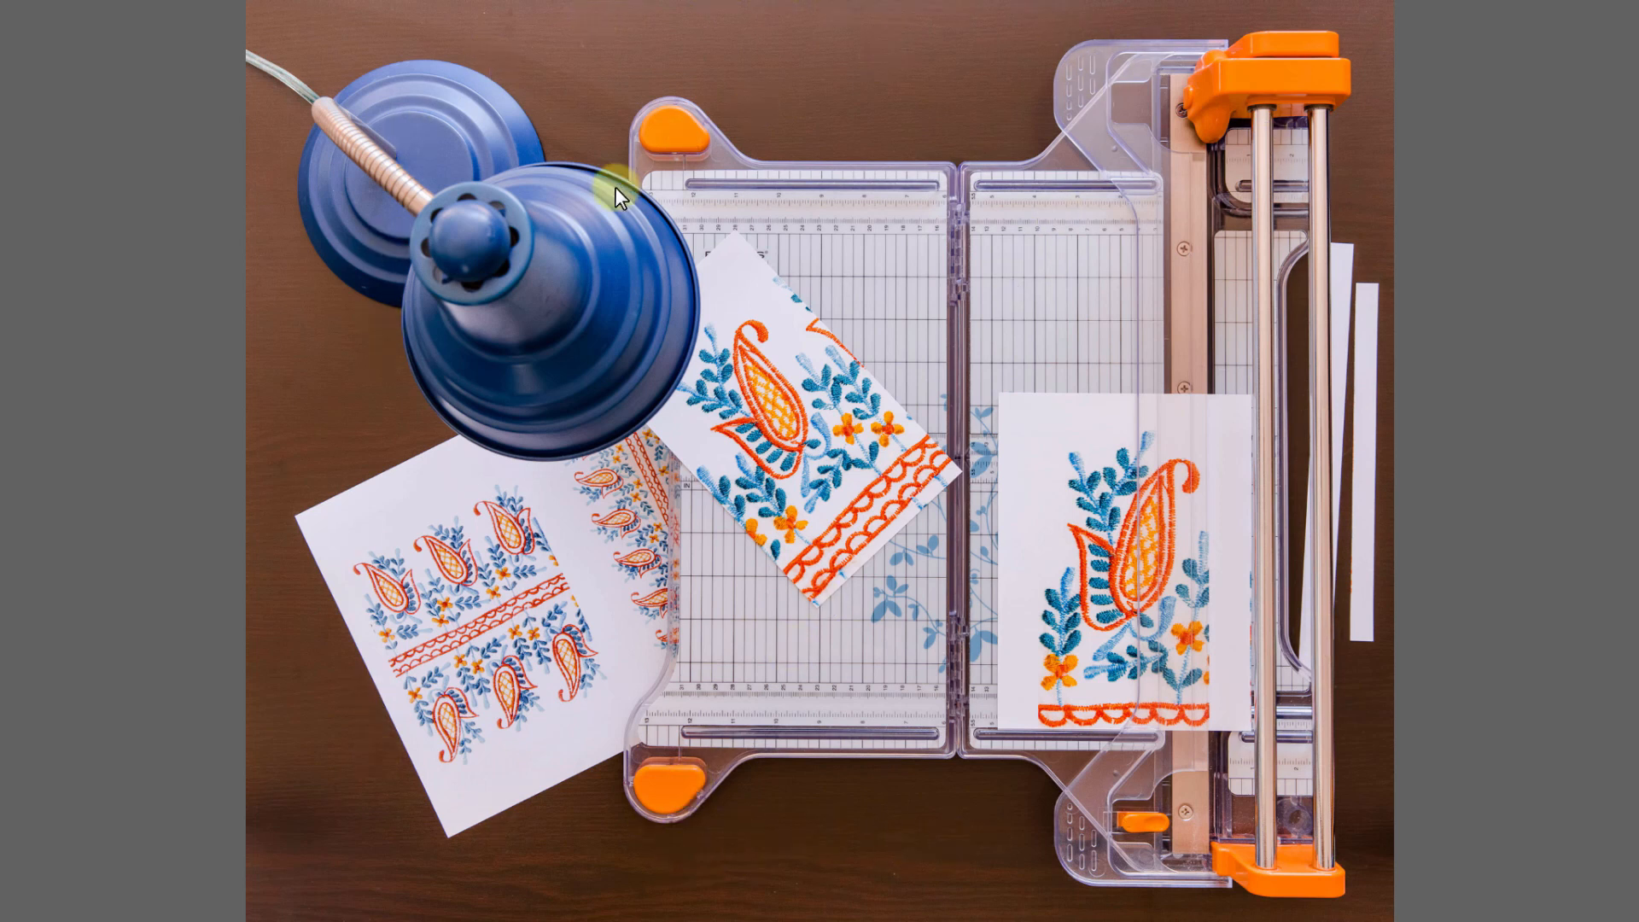
pyautogui.press('space')
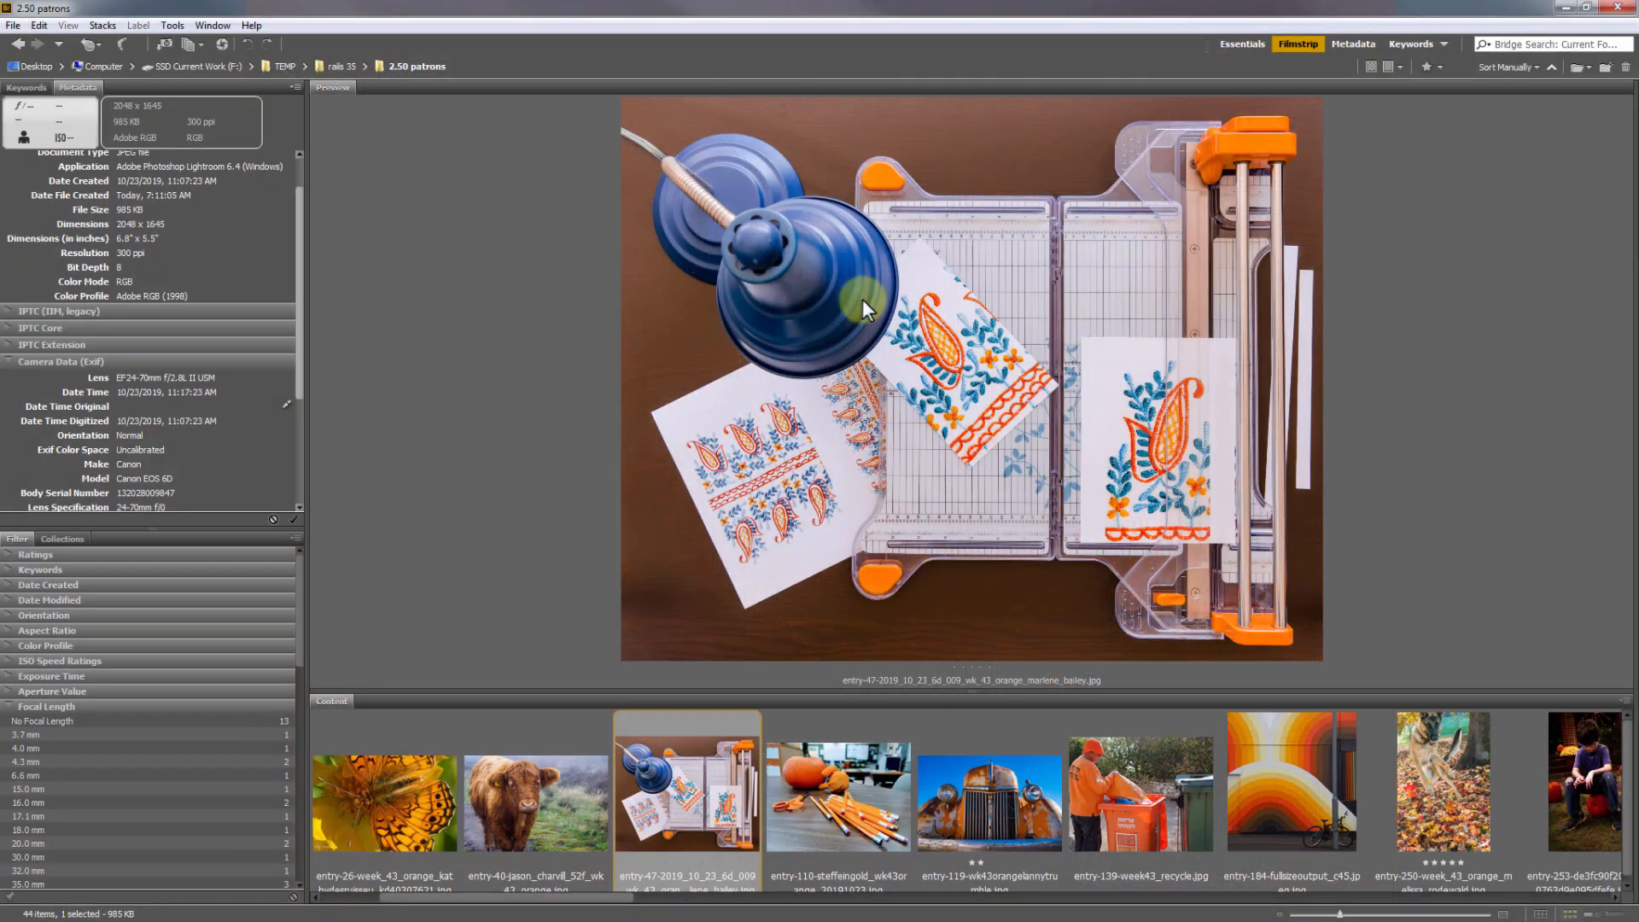
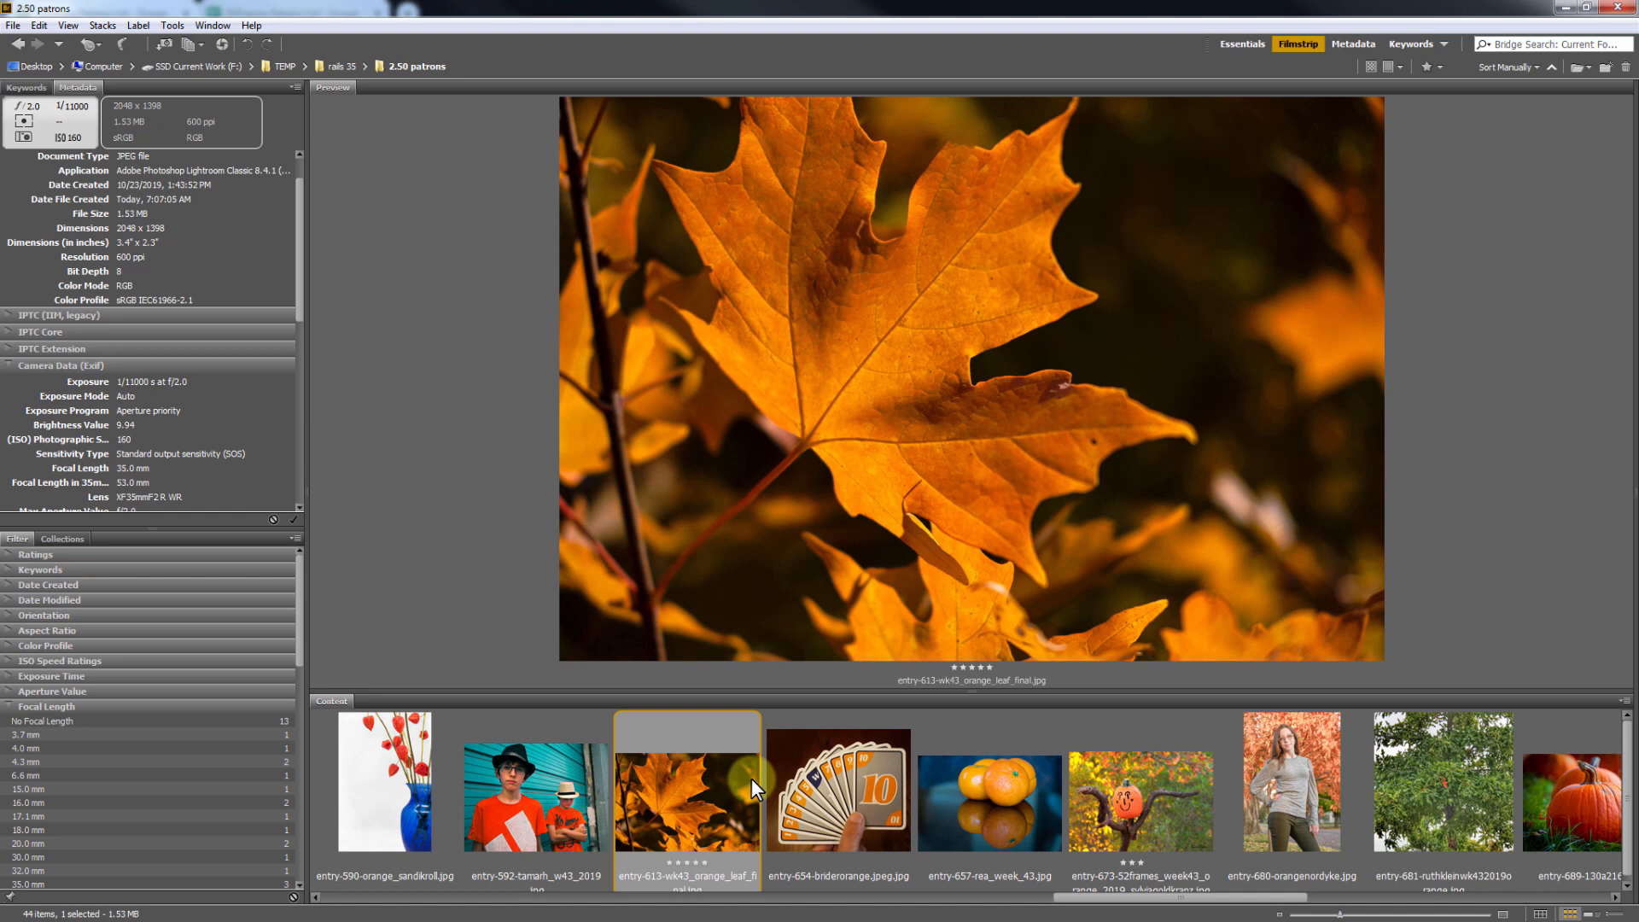
# Step: Preview the fanned playing cards photo, and view the photo of oranges reflected on a dark surface full screen
pyautogui.click(823, 793)
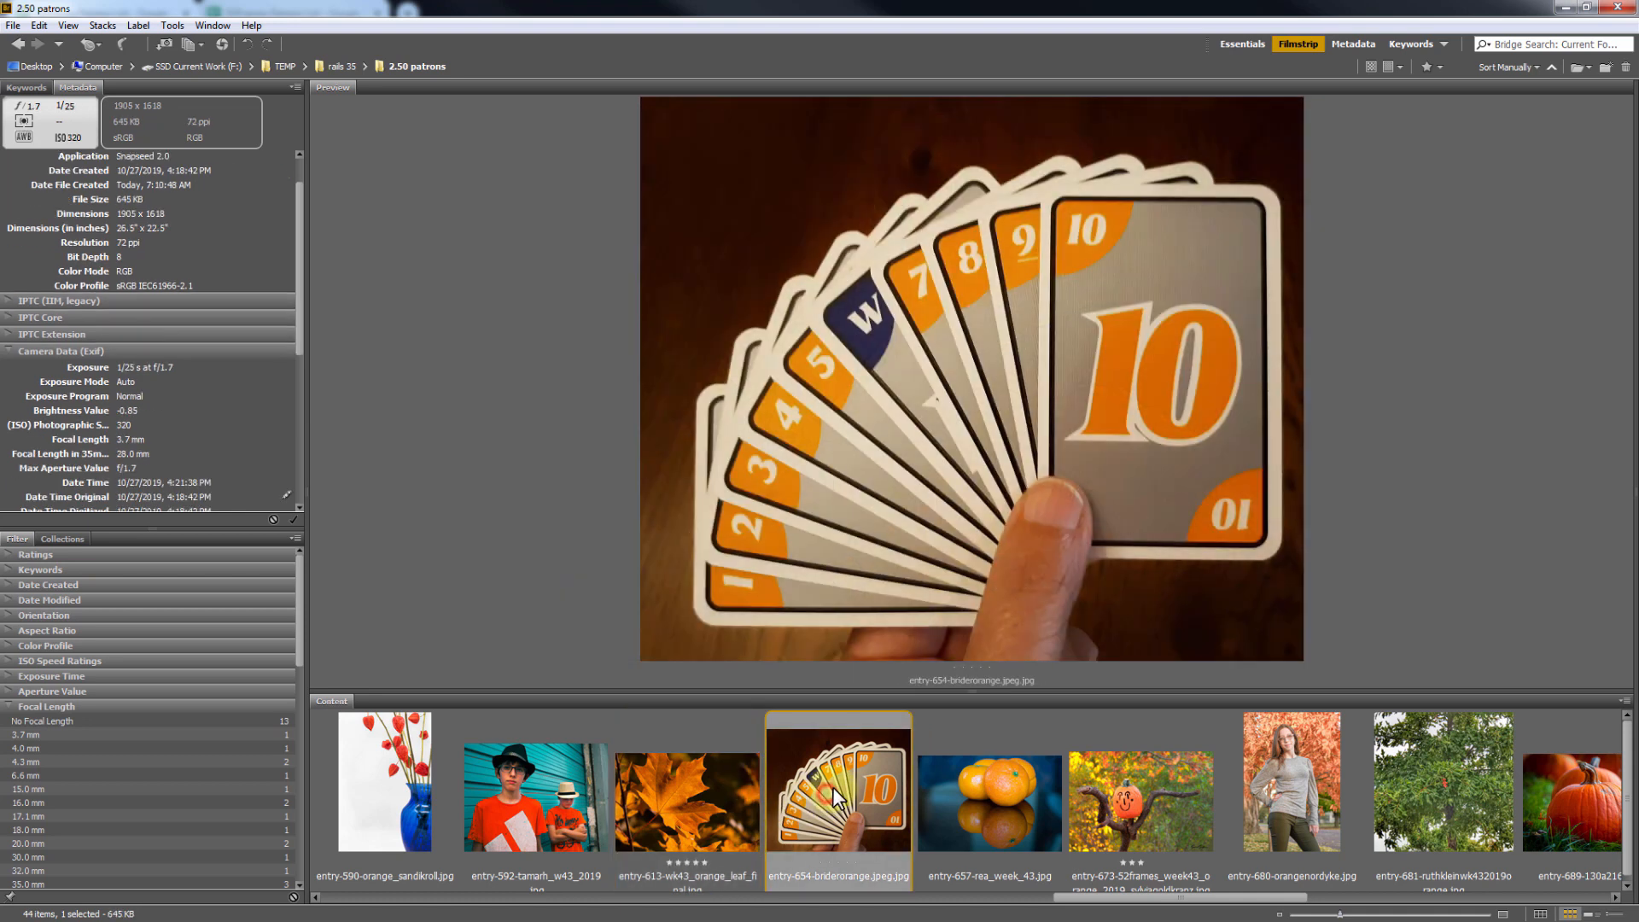
pyautogui.scroll(-1, 832, 786)
pyautogui.click(833, 786)
pyautogui.scroll(-2, 836, 792)
pyautogui.press('space')
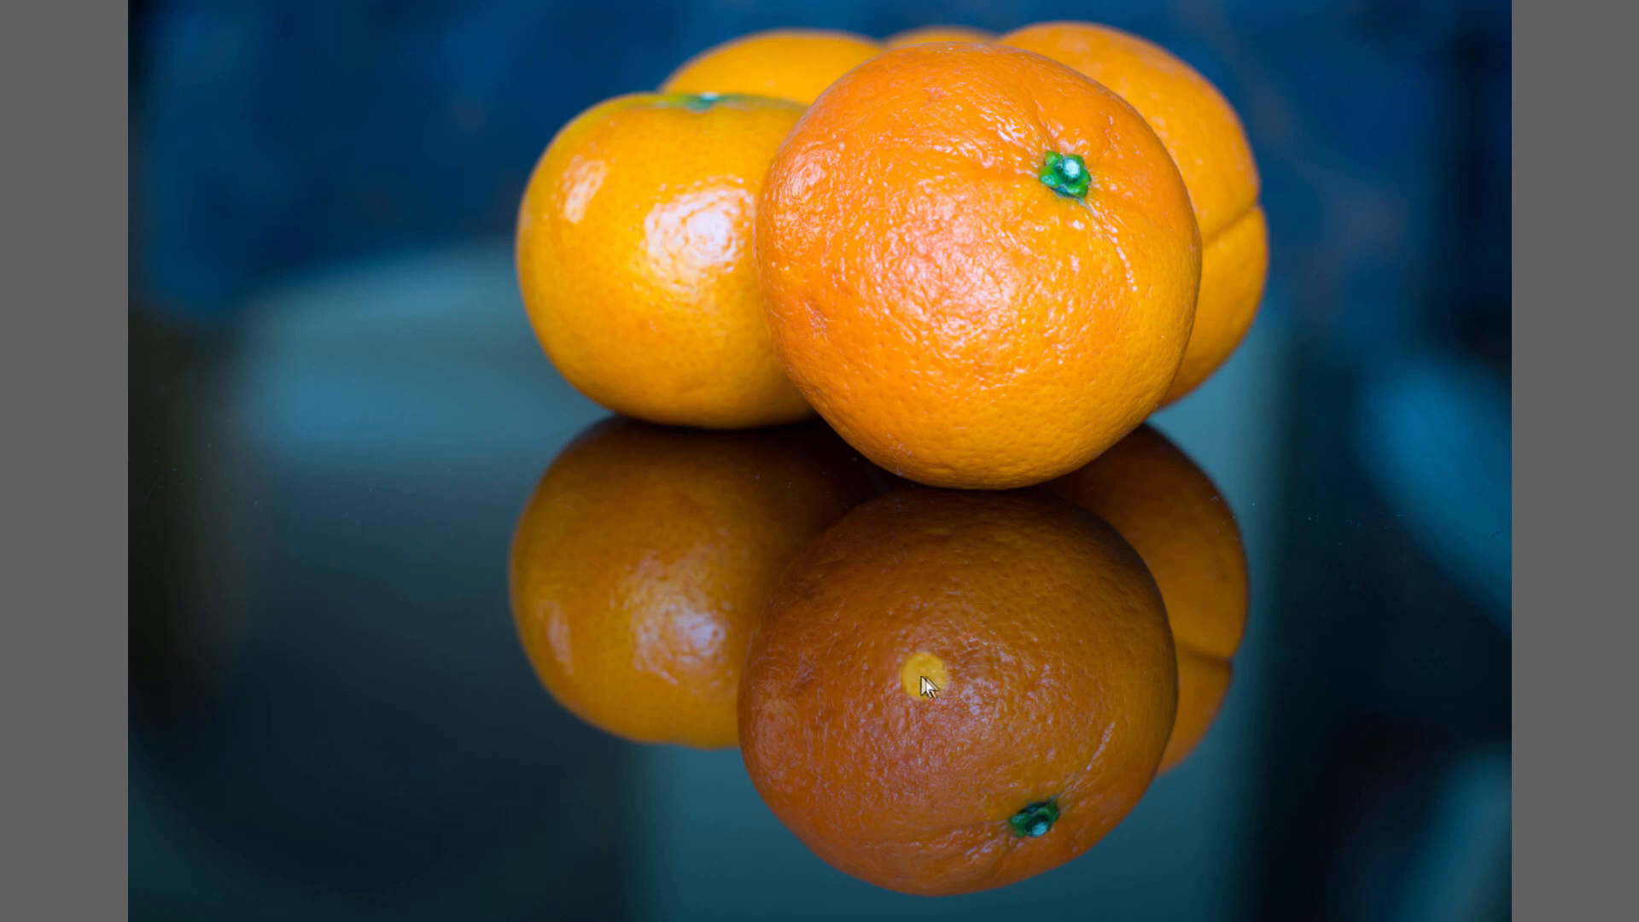
# Step: Inspect the oranges and their reflection at 100% magnification, and return to the filmstrip
pyautogui.click(936, 708)
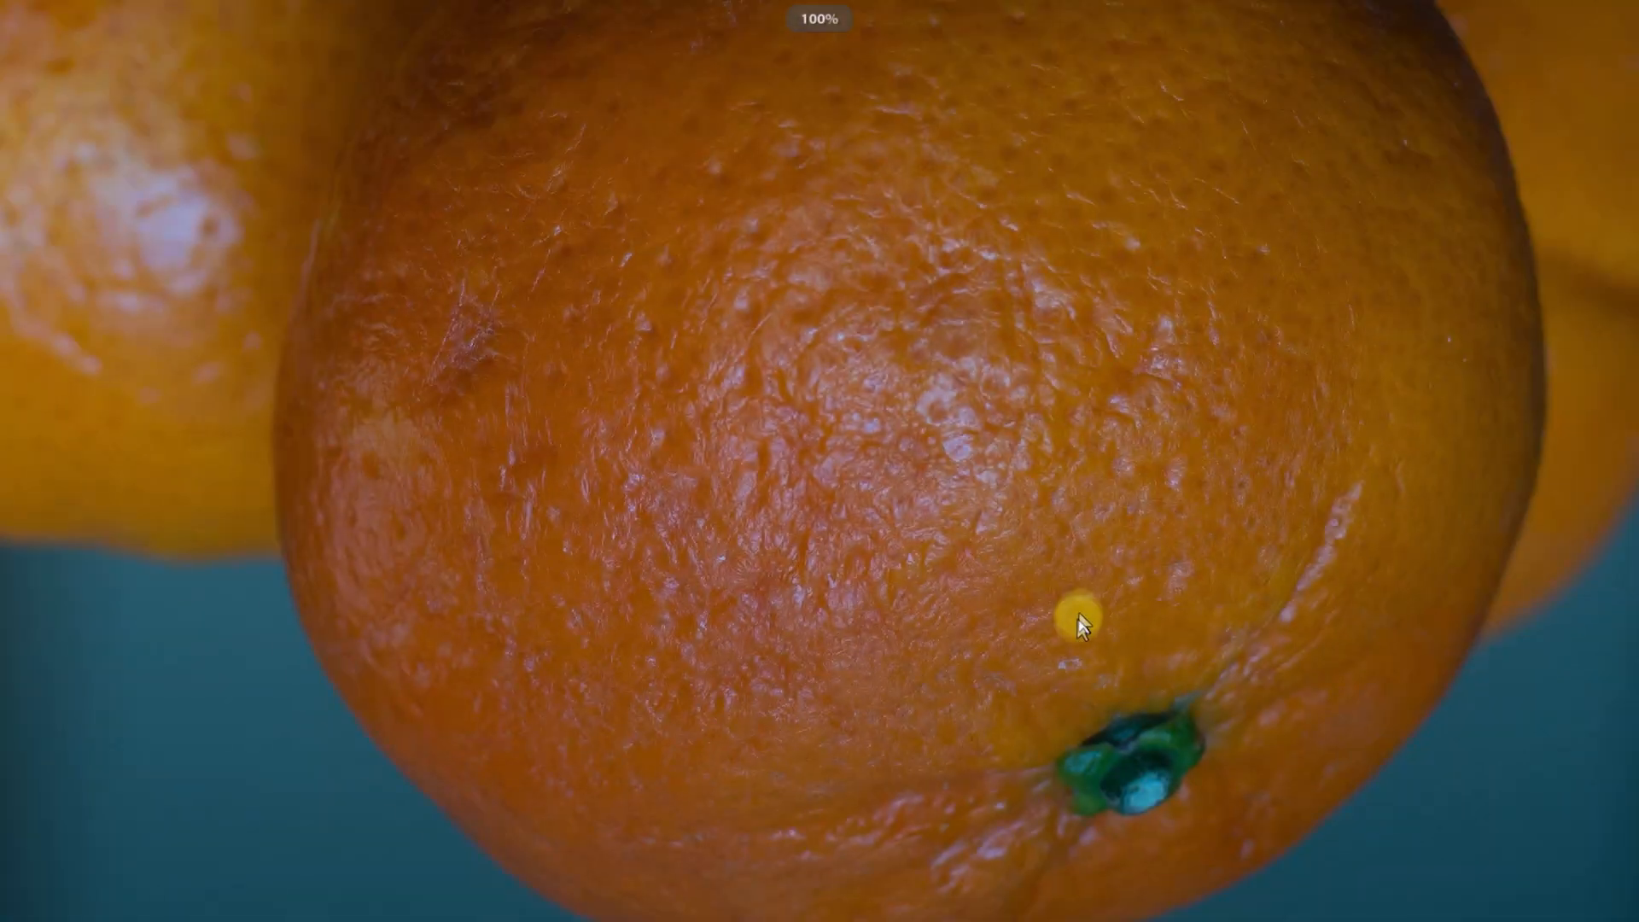
pyautogui.scroll(10, 926, 465)
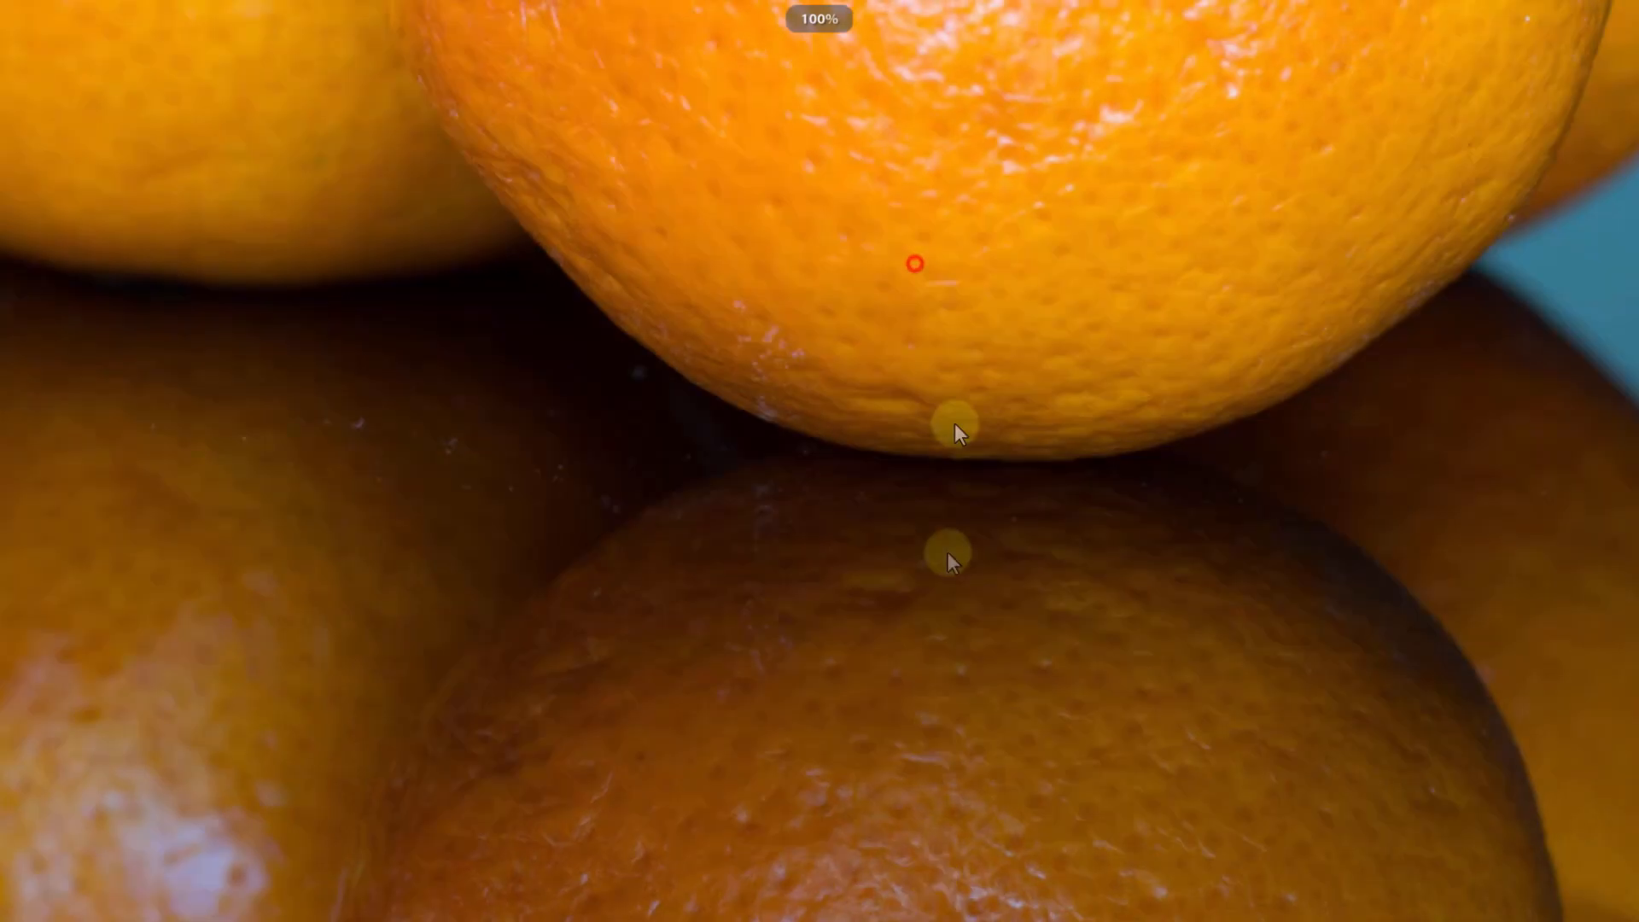
pyautogui.click(888, 535)
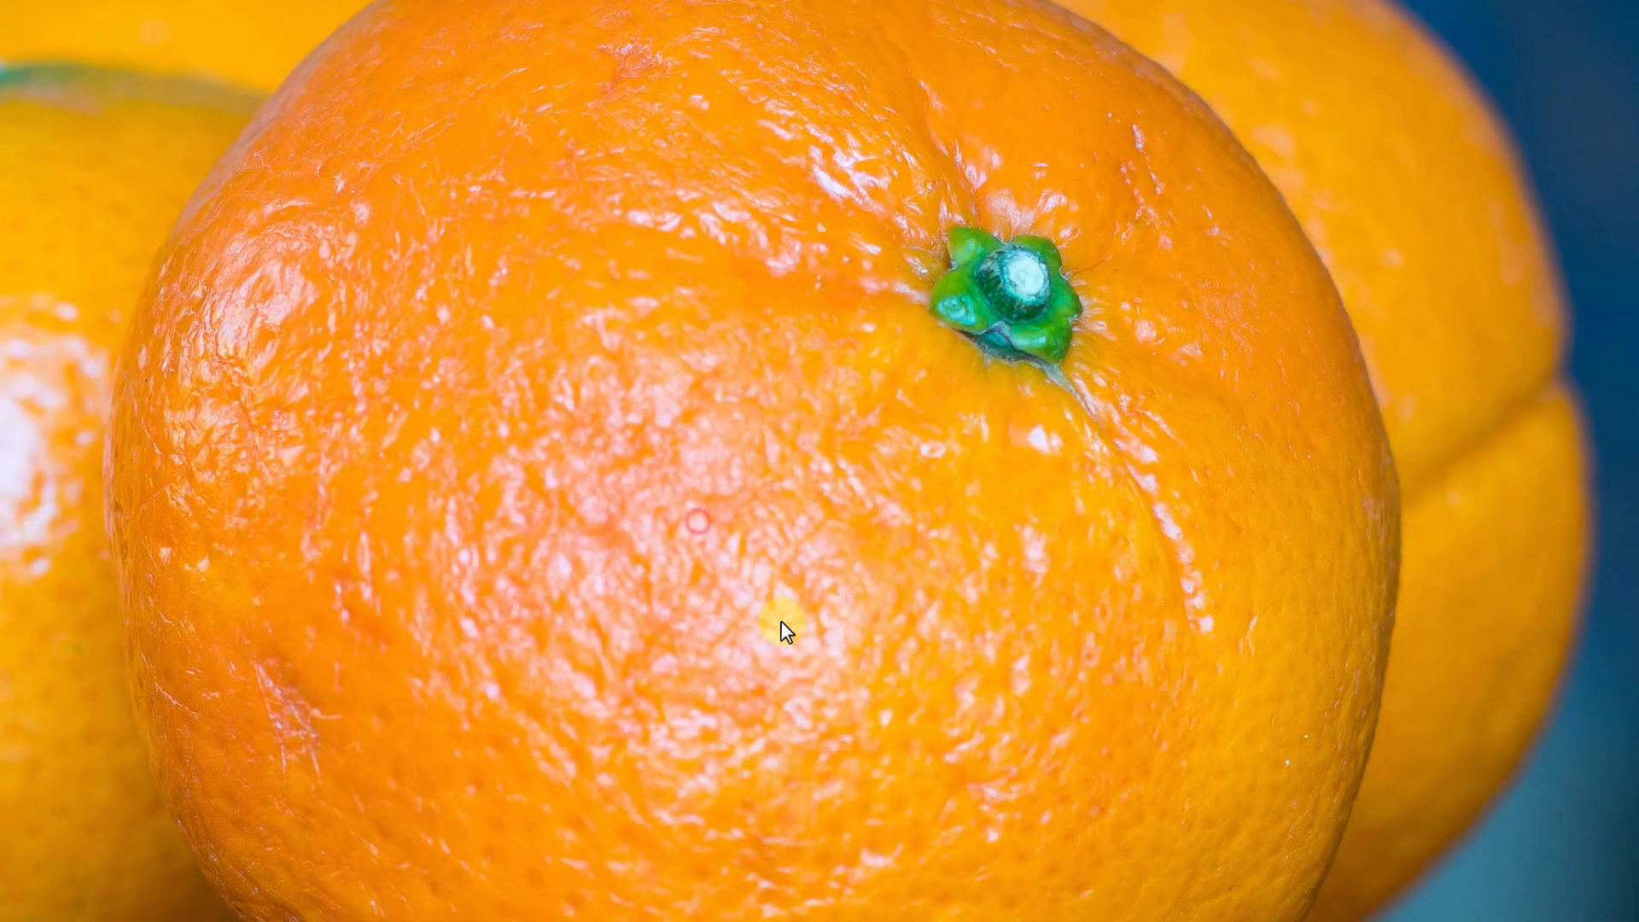
pyautogui.click(781, 622)
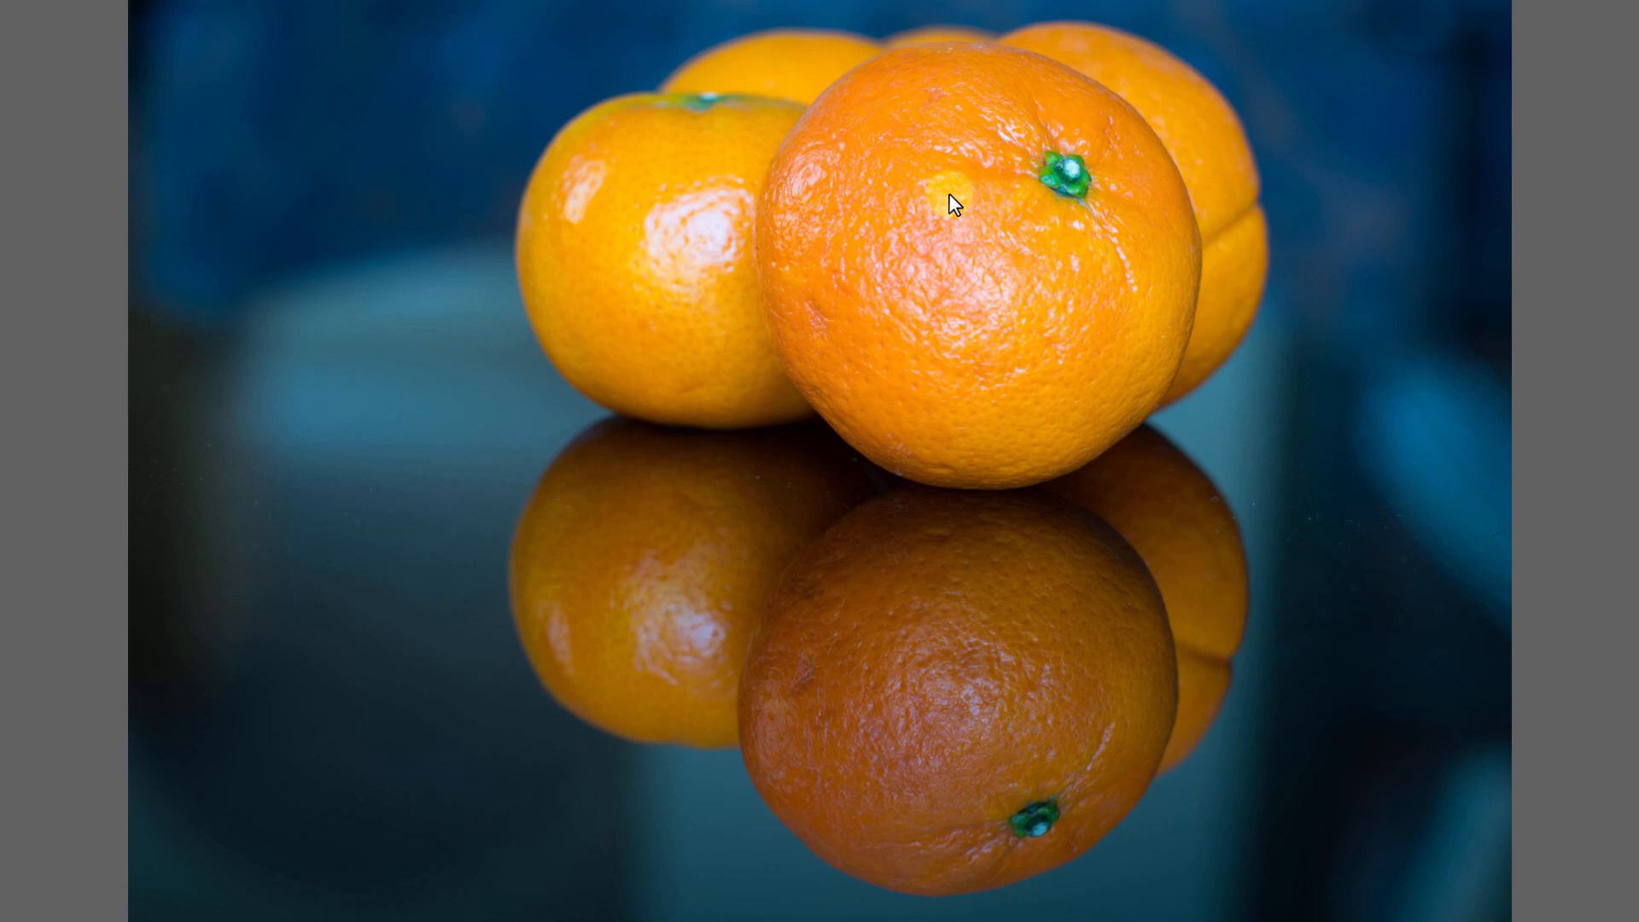
pyautogui.press('space')
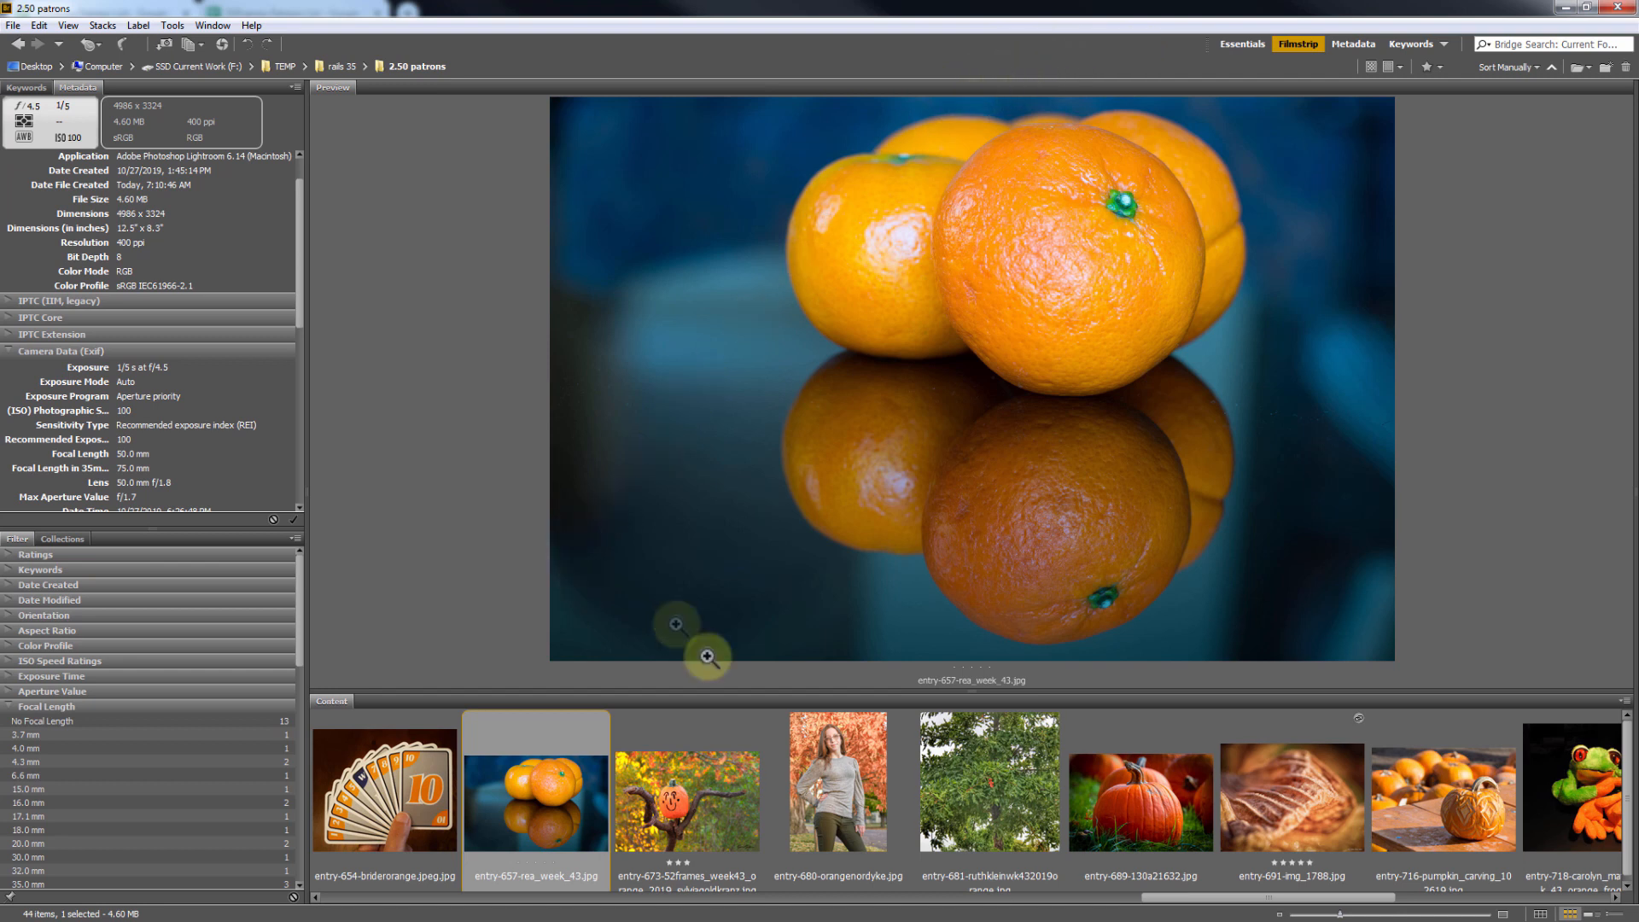
# Step: Preview the carved pumpkin on a branch, the woman by orange foliage and the green tree photos
pyautogui.click(751, 773)
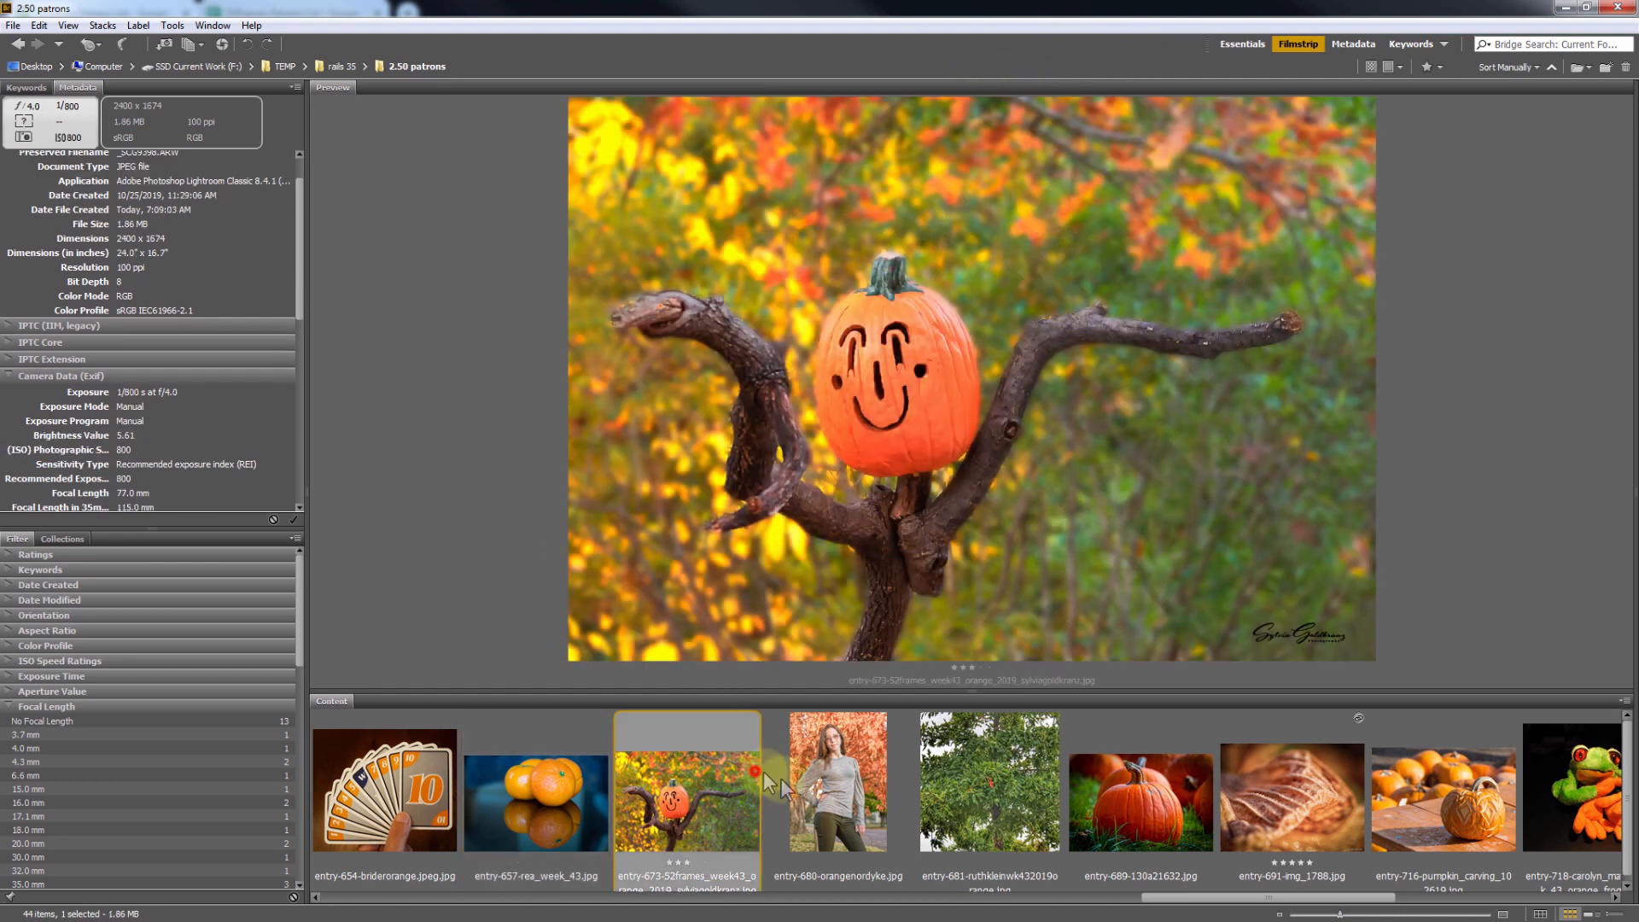
pyautogui.click(847, 790)
pyautogui.scroll(-2, 841, 785)
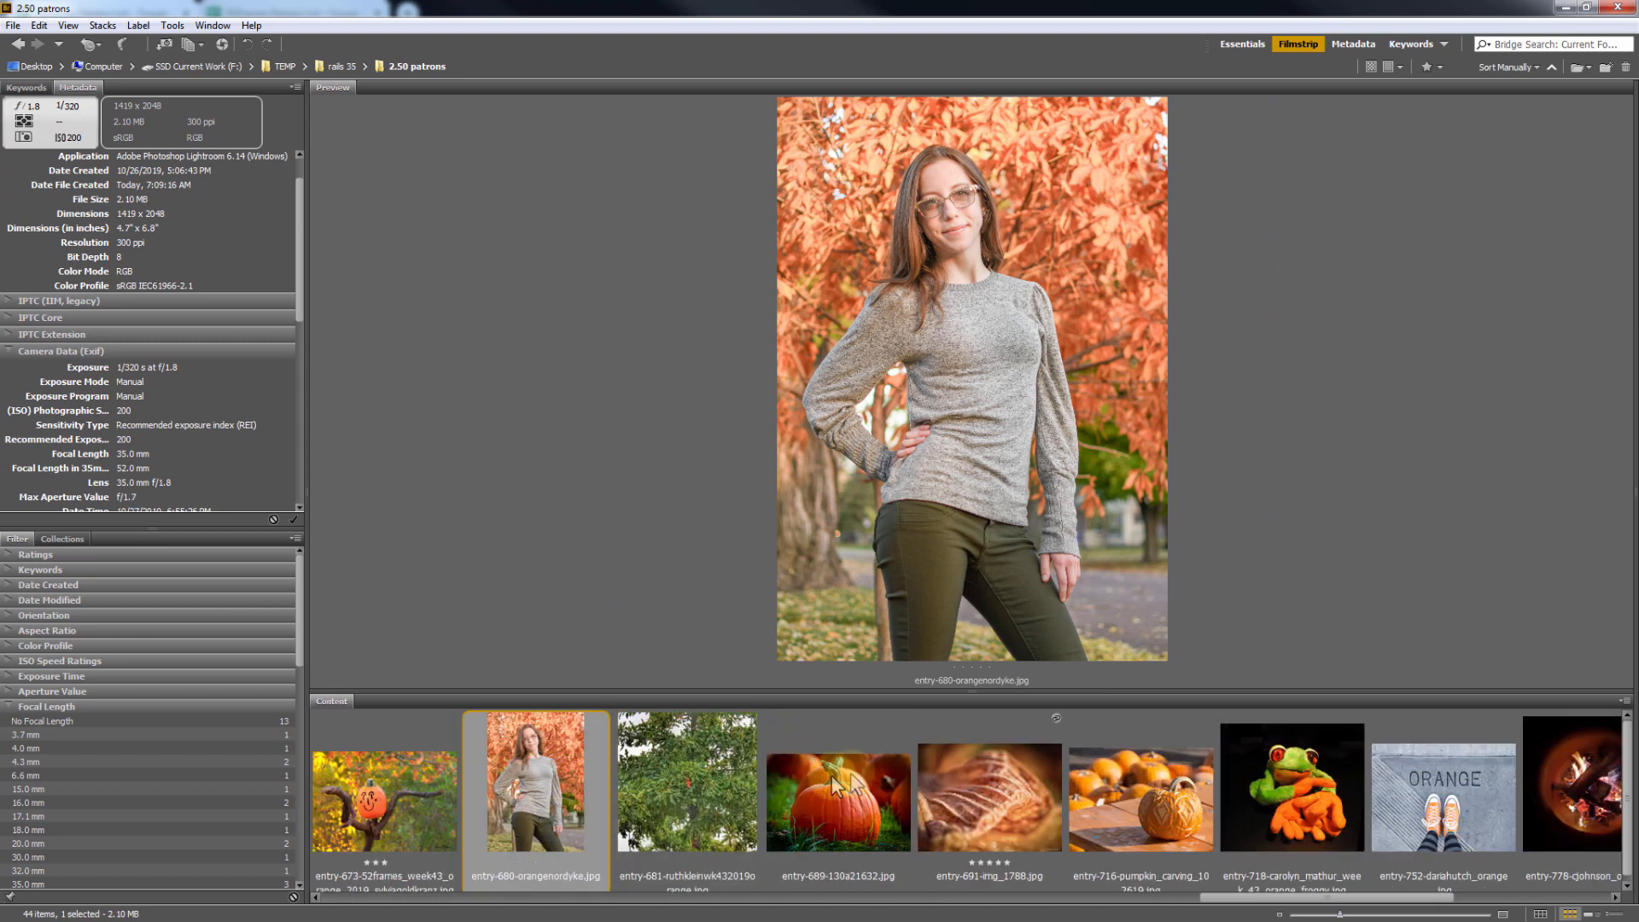
pyautogui.click(702, 798)
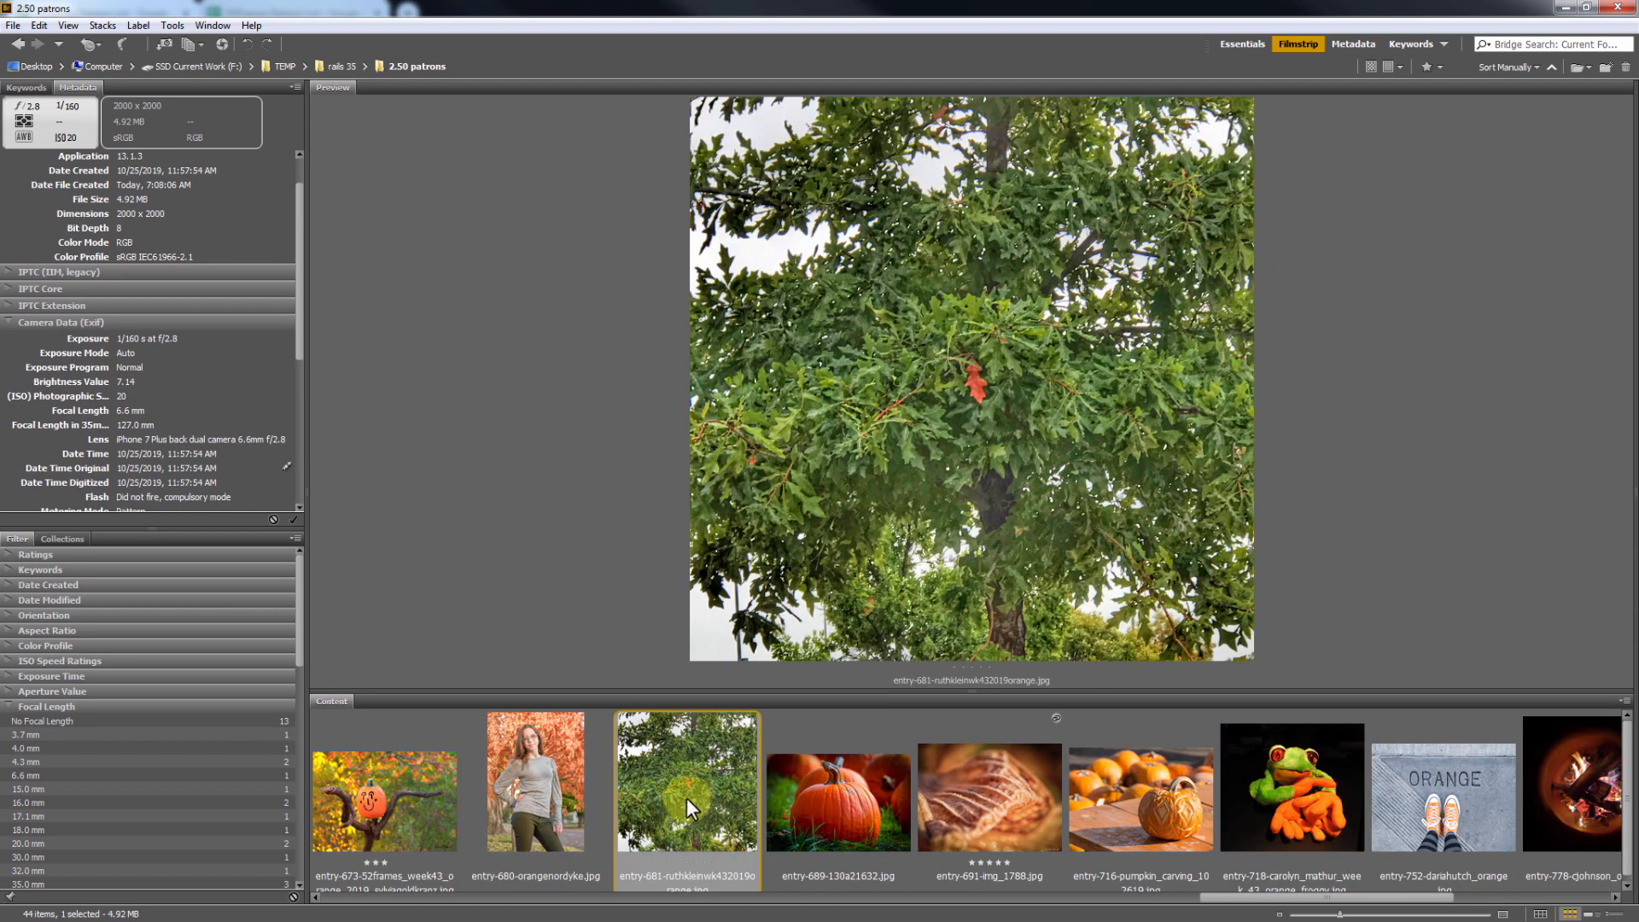
pyautogui.scroll(-1, 684, 794)
# Step: View the photo of the pumpkin in the grass full screen, and return to the filmstrip
pyautogui.click(669, 801)
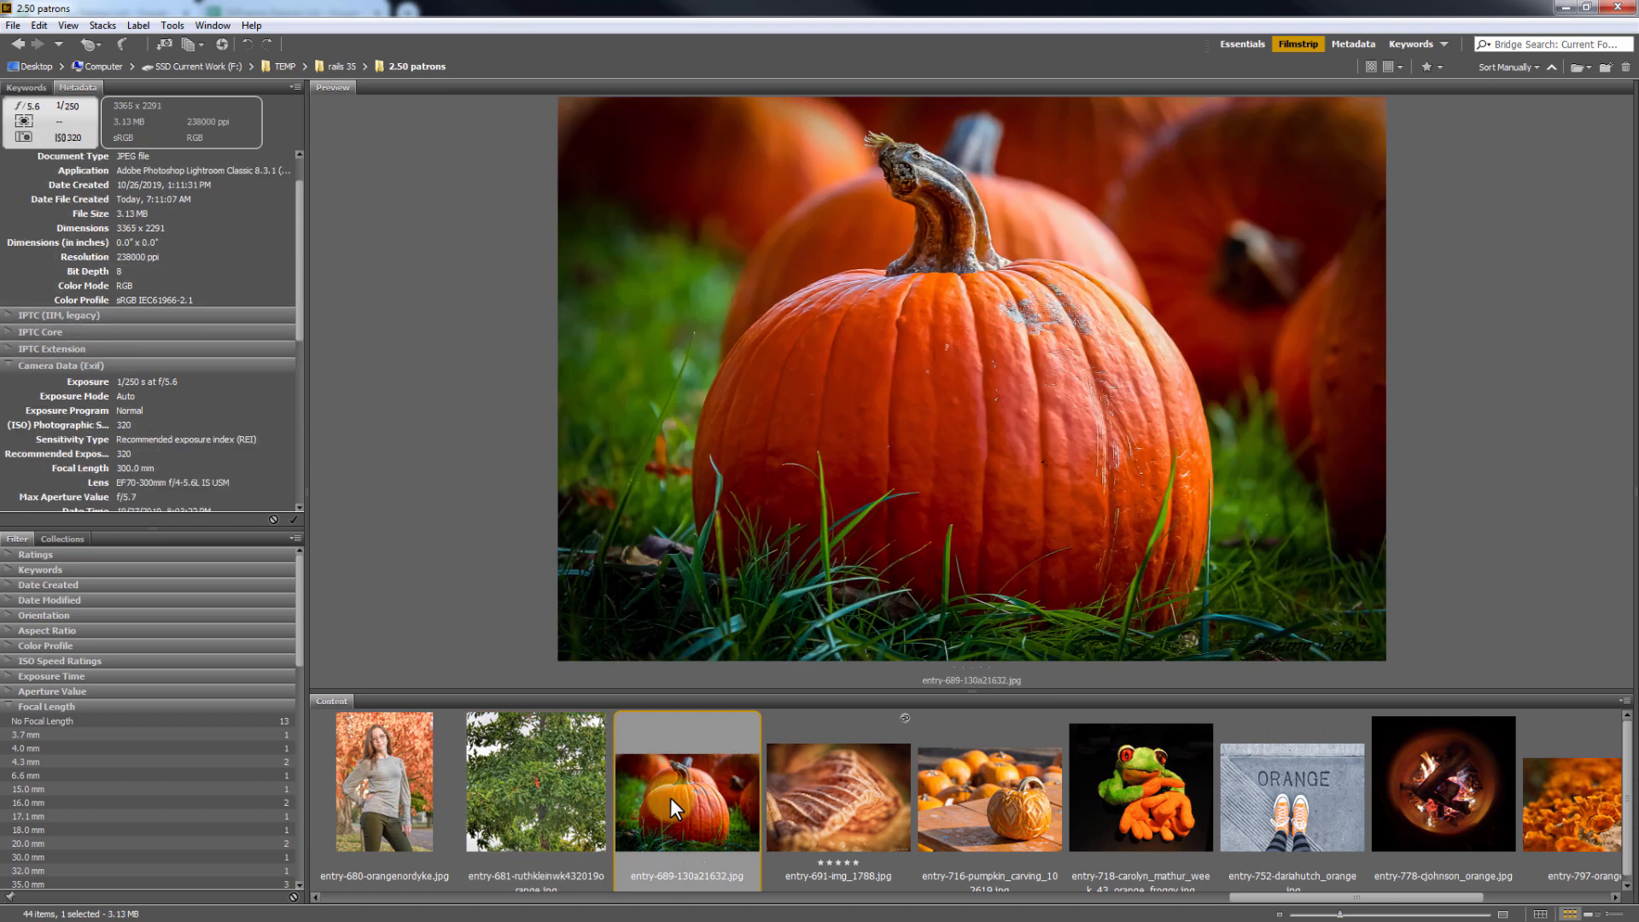
pyautogui.press('space')
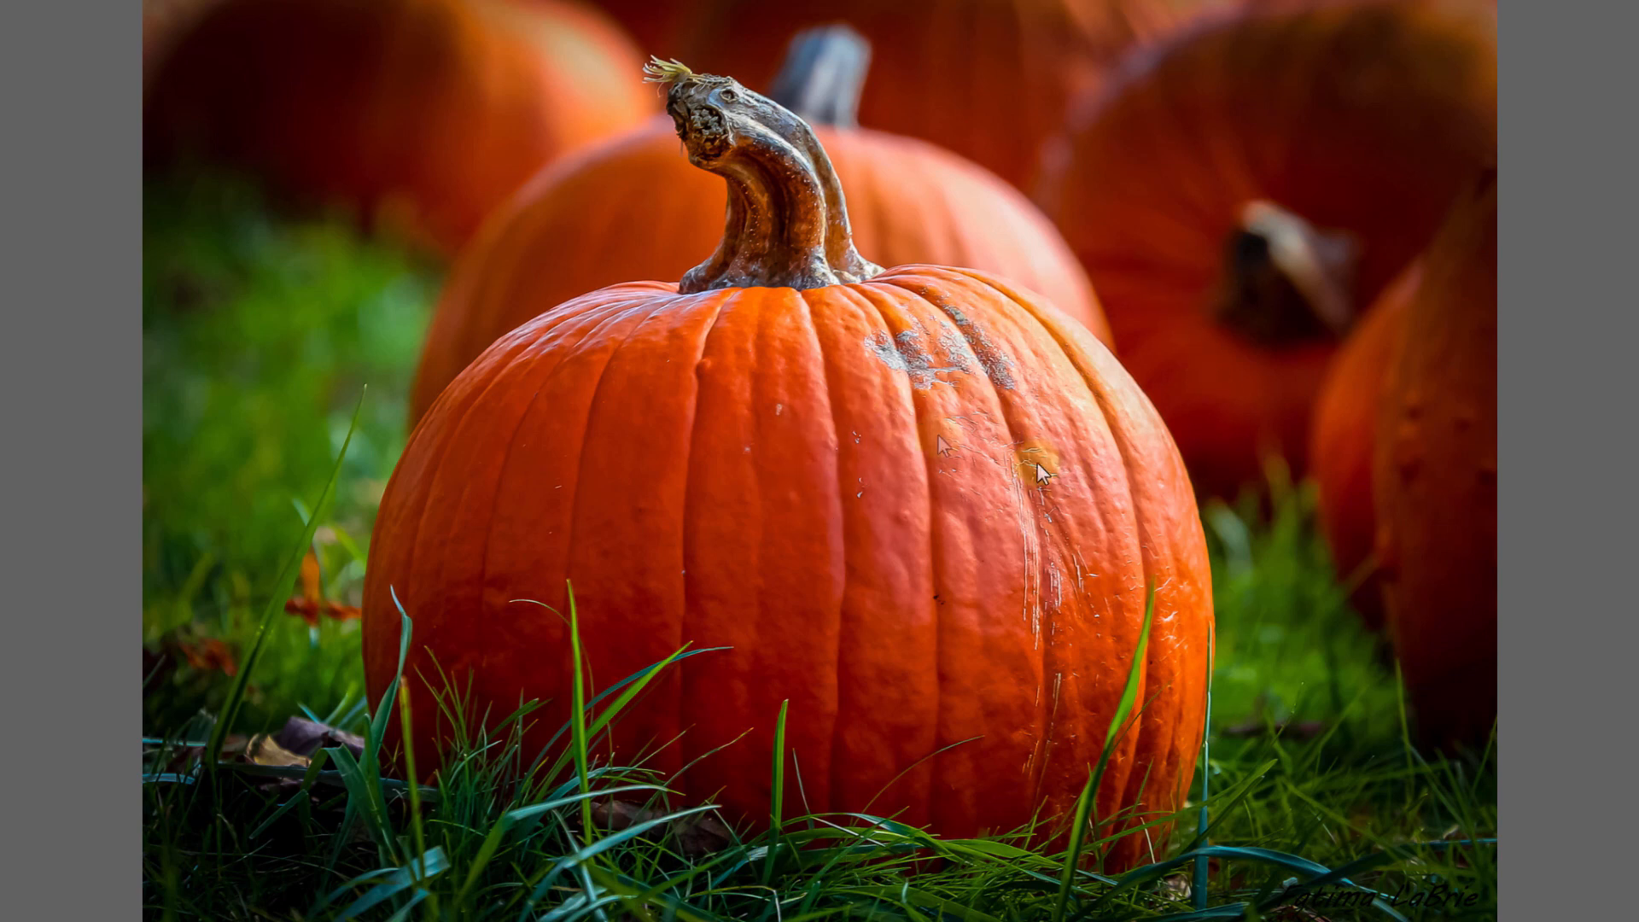
pyautogui.press('space')
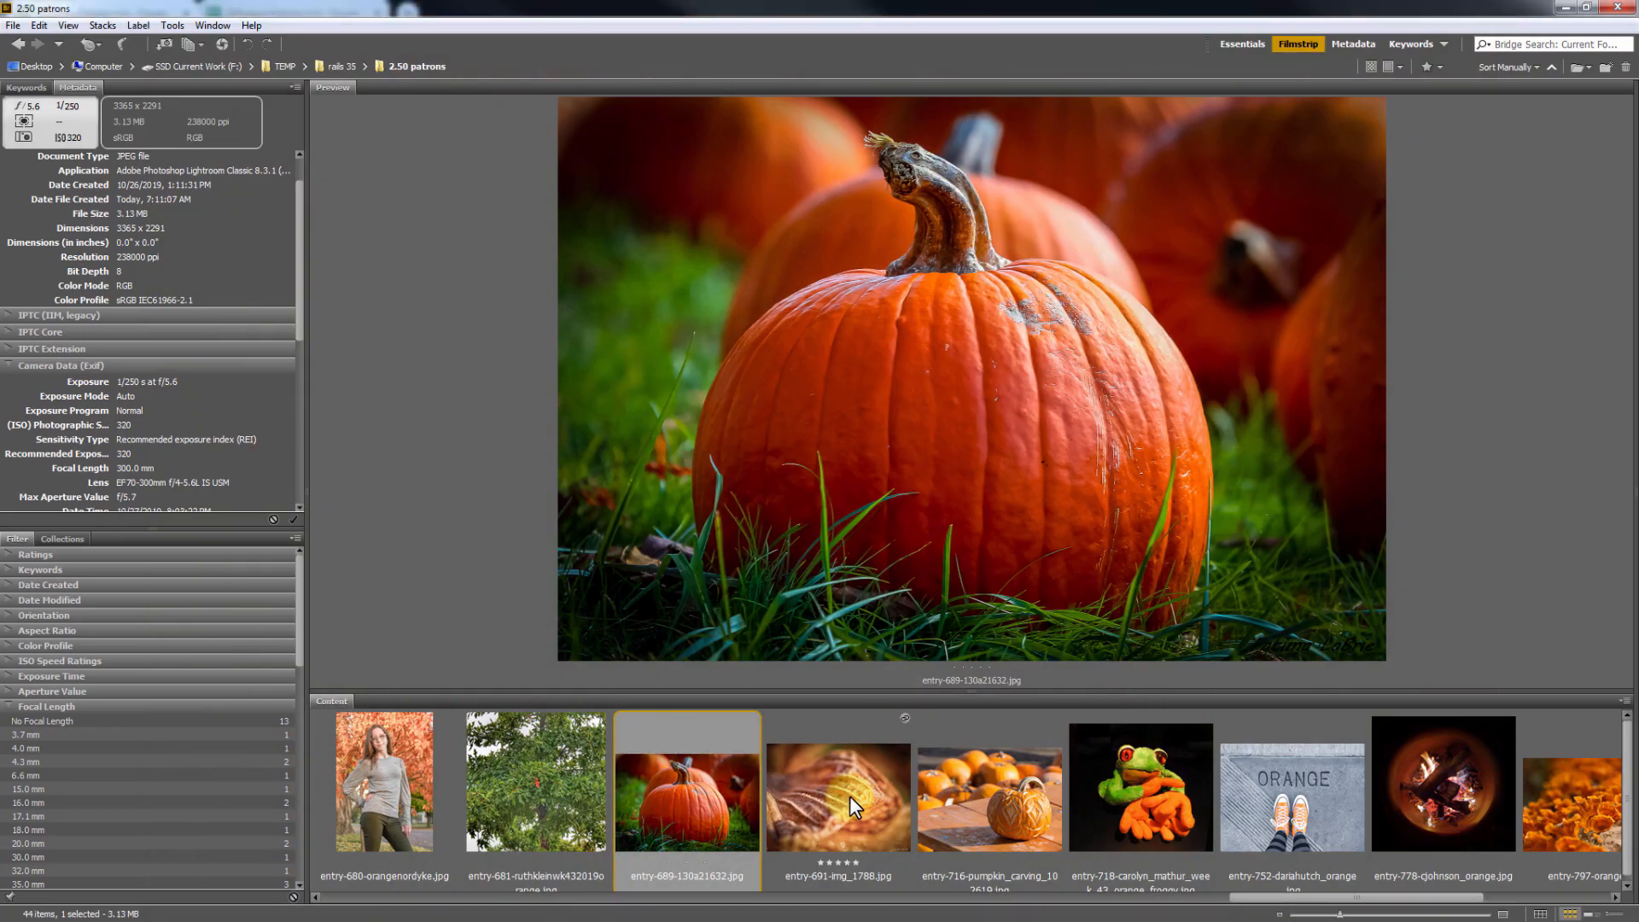
# Step: Preview the orange sneakers on concrete photo and the orange fungus photo
pyautogui.scroll(-2, 848, 795)
pyautogui.click(1039, 804)
pyautogui.scroll(-2, 1043, 801)
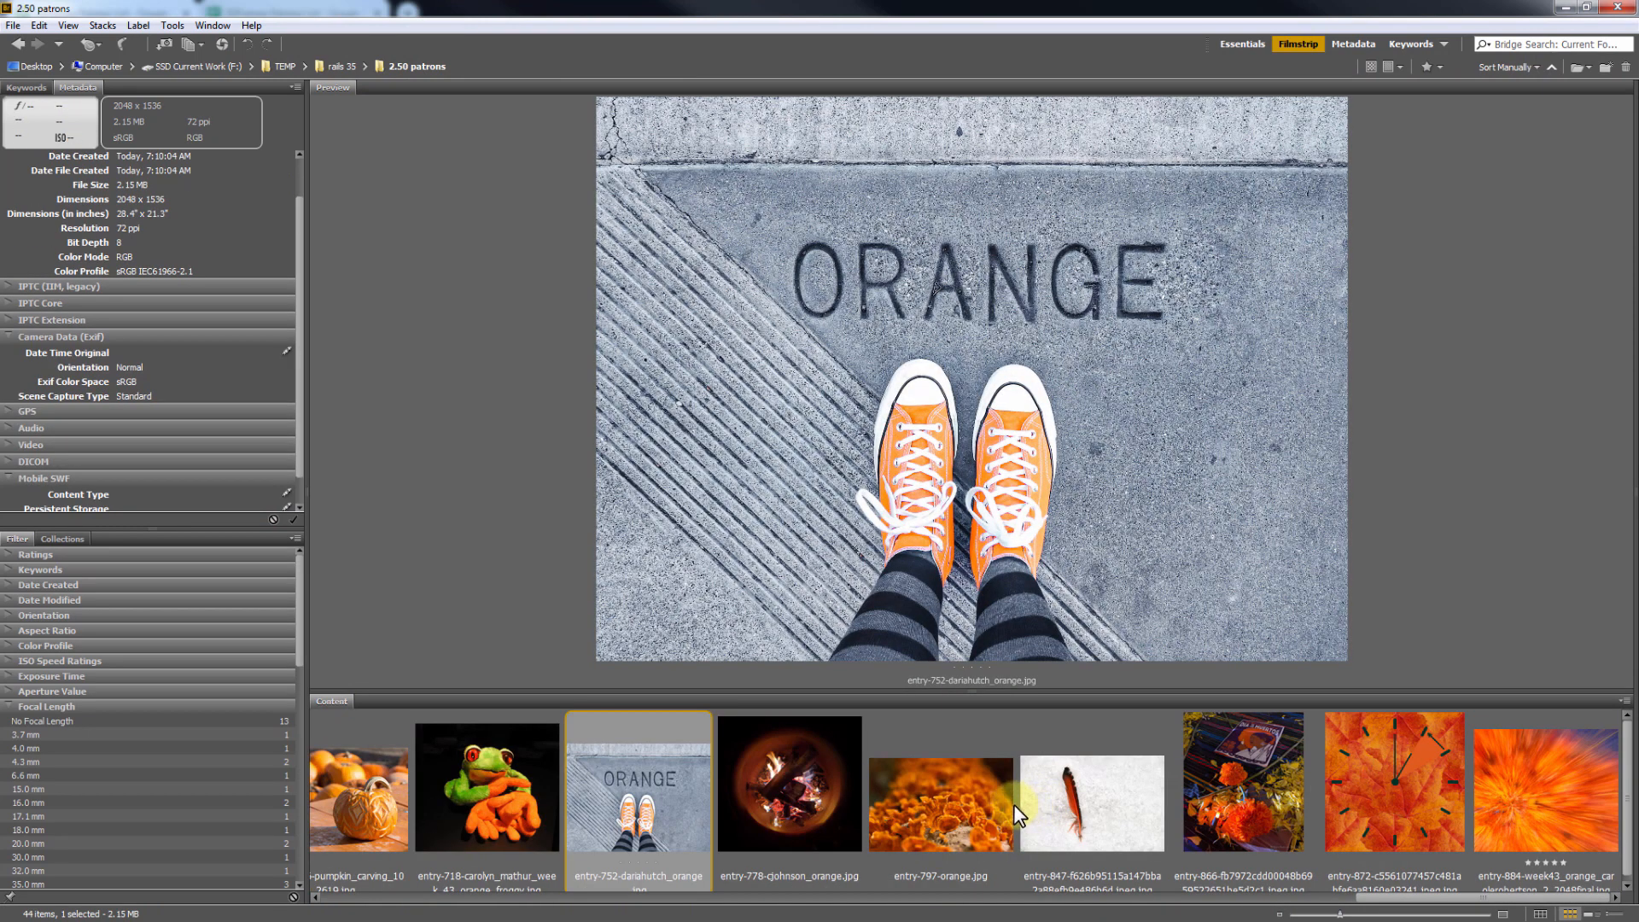
pyautogui.click(1009, 814)
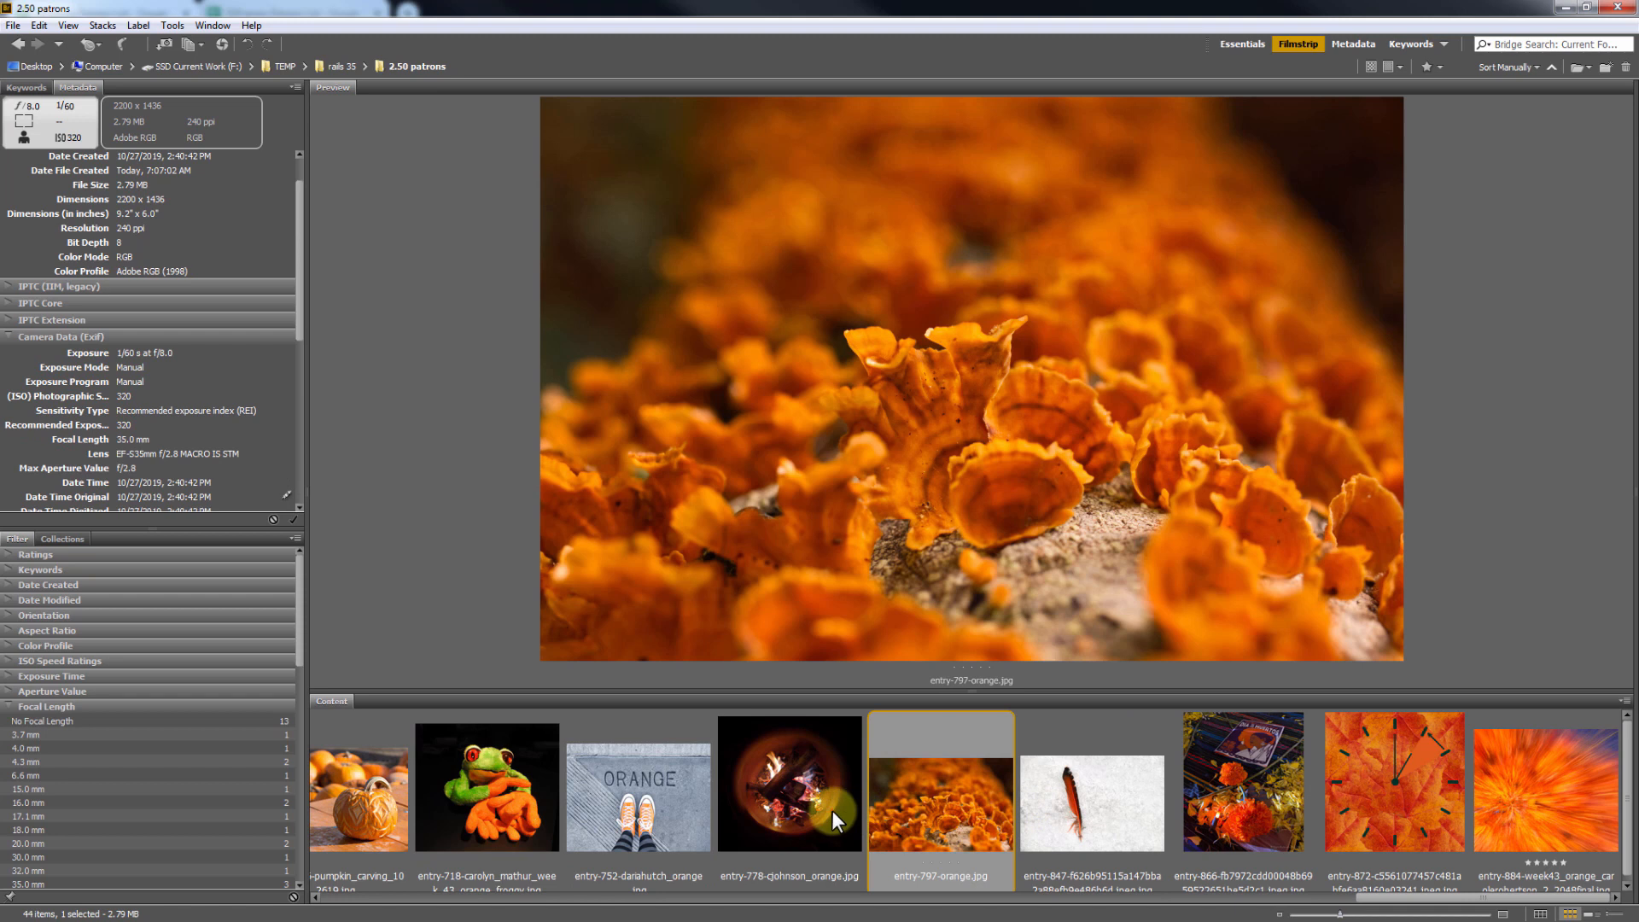
# Step: View the fire pit photo full screen, zoom in on its flames, and return to the filmstrip
pyautogui.click(831, 811)
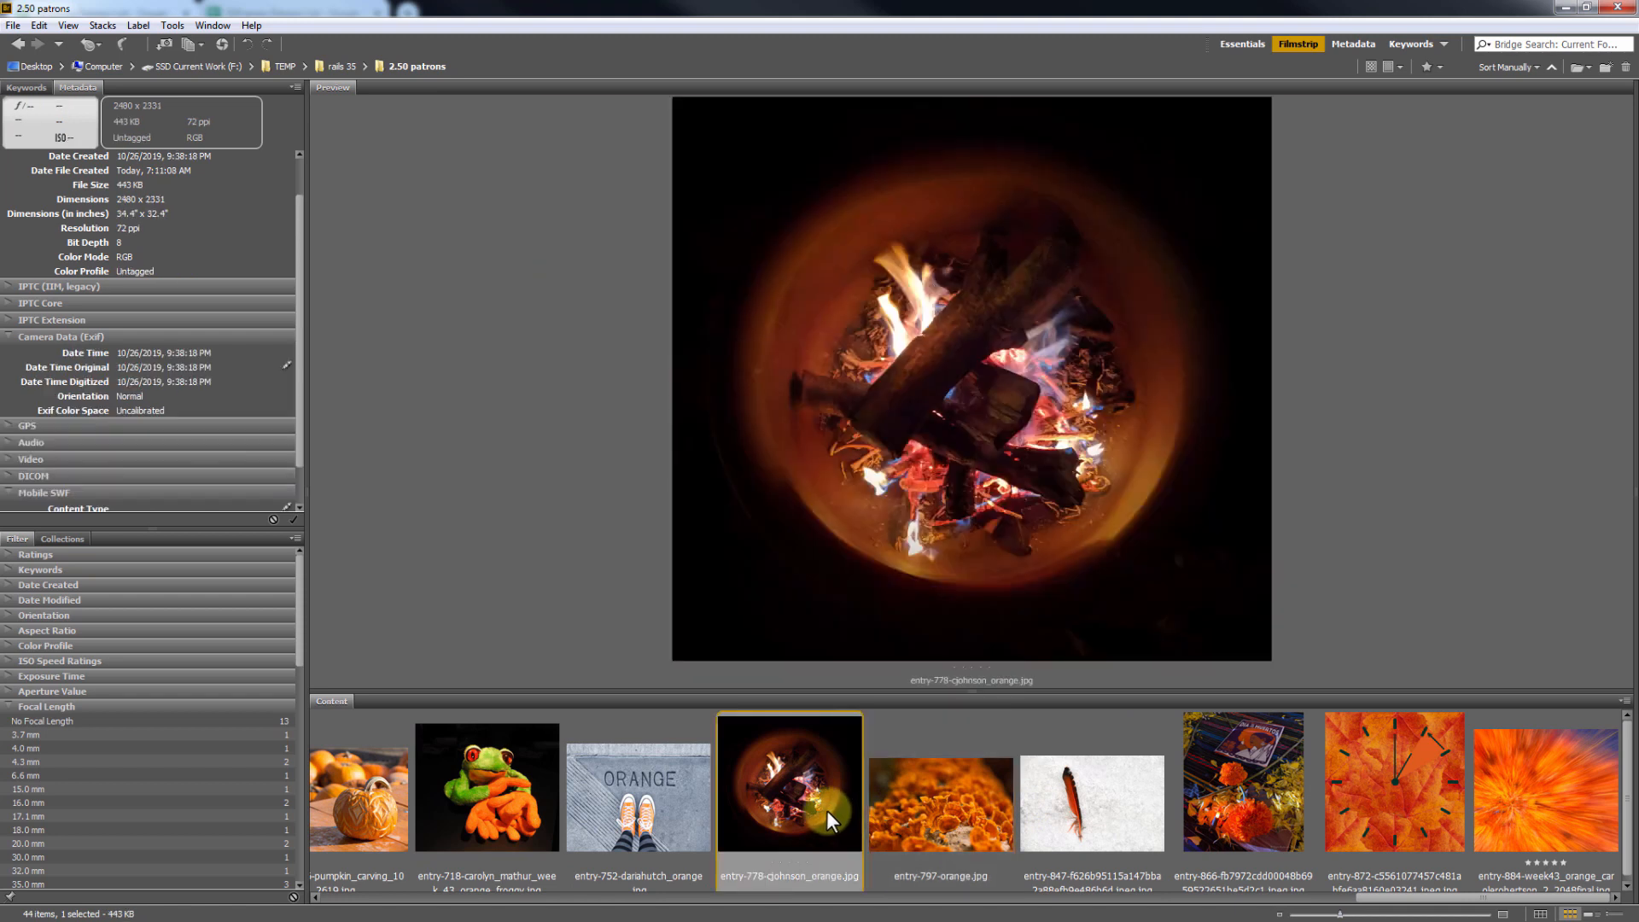
pyautogui.press('space')
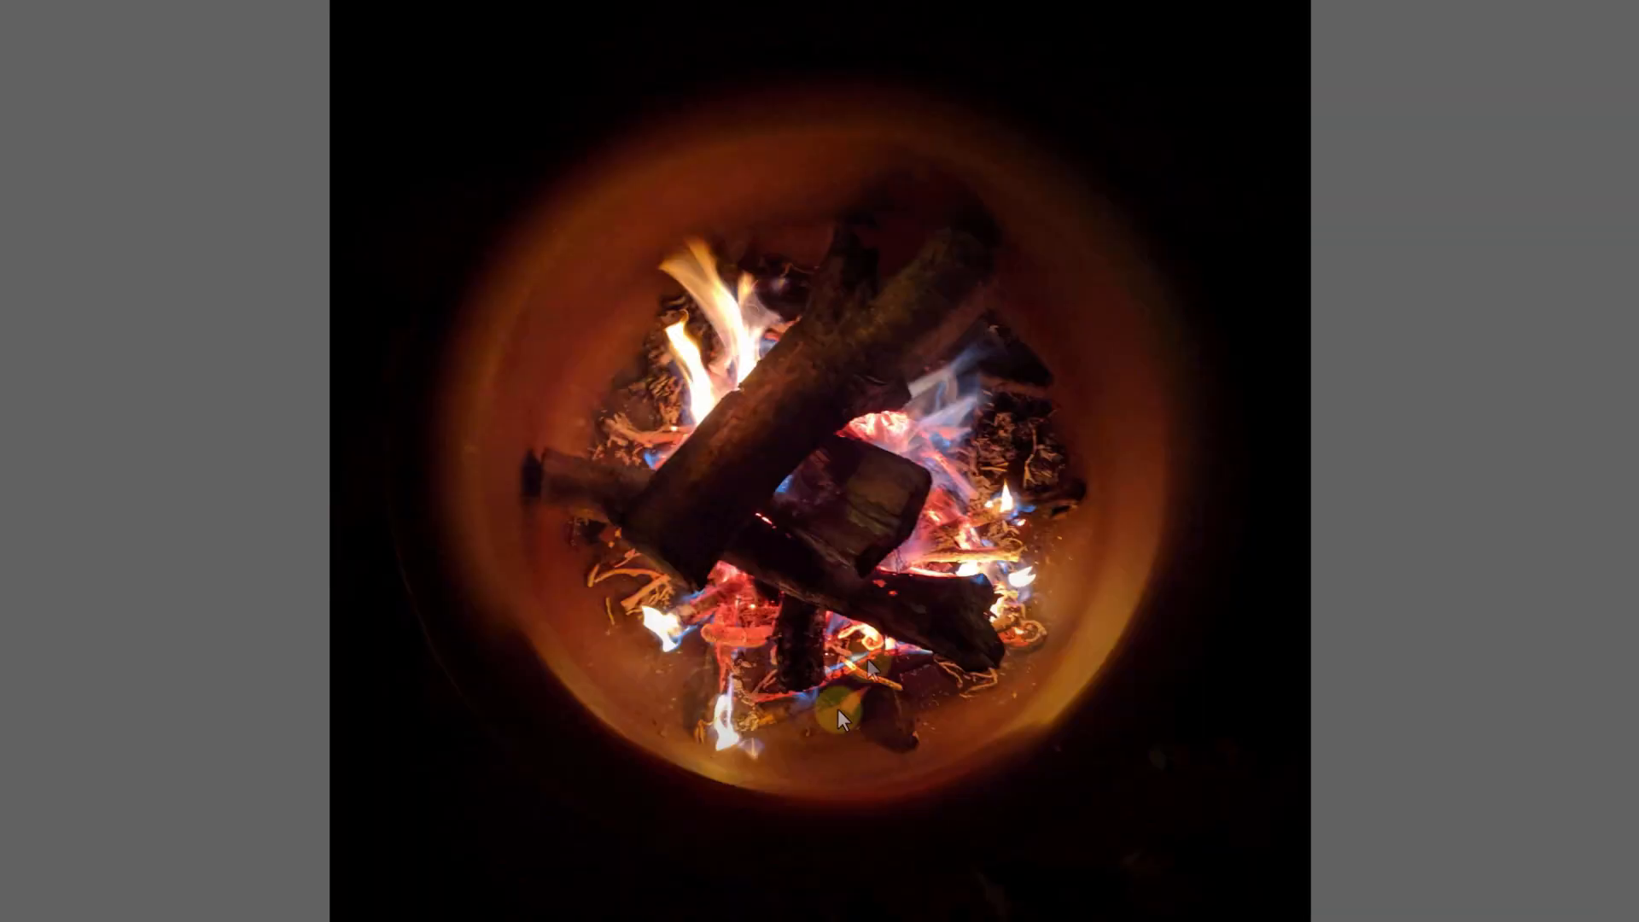
pyautogui.click(970, 408)
pyautogui.click(915, 485)
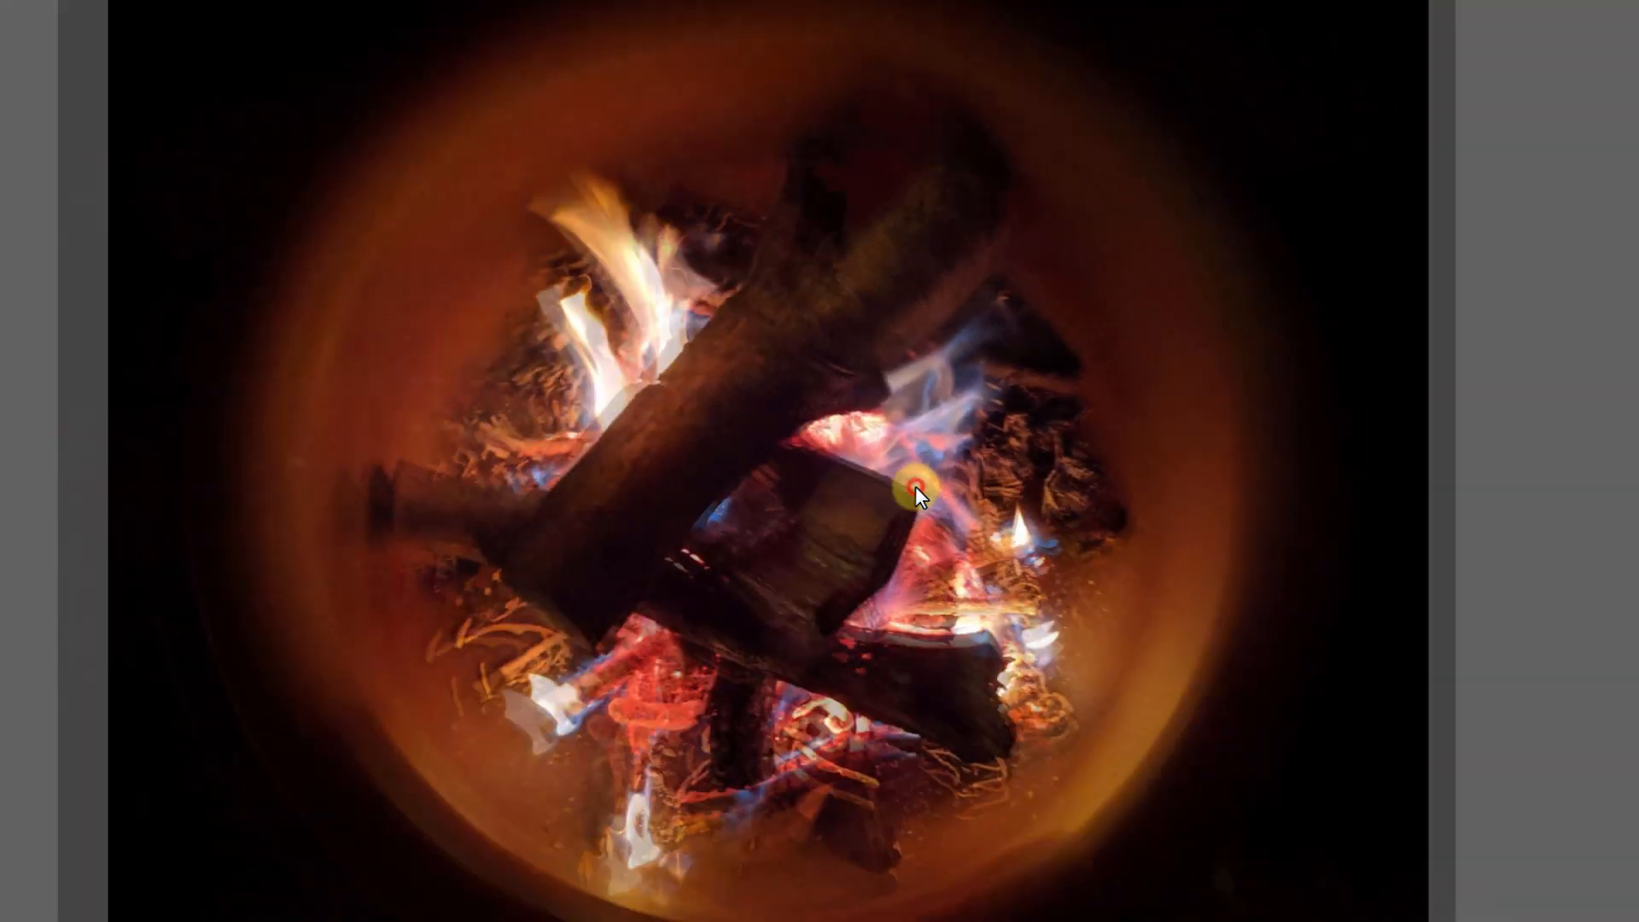
pyautogui.press('space')
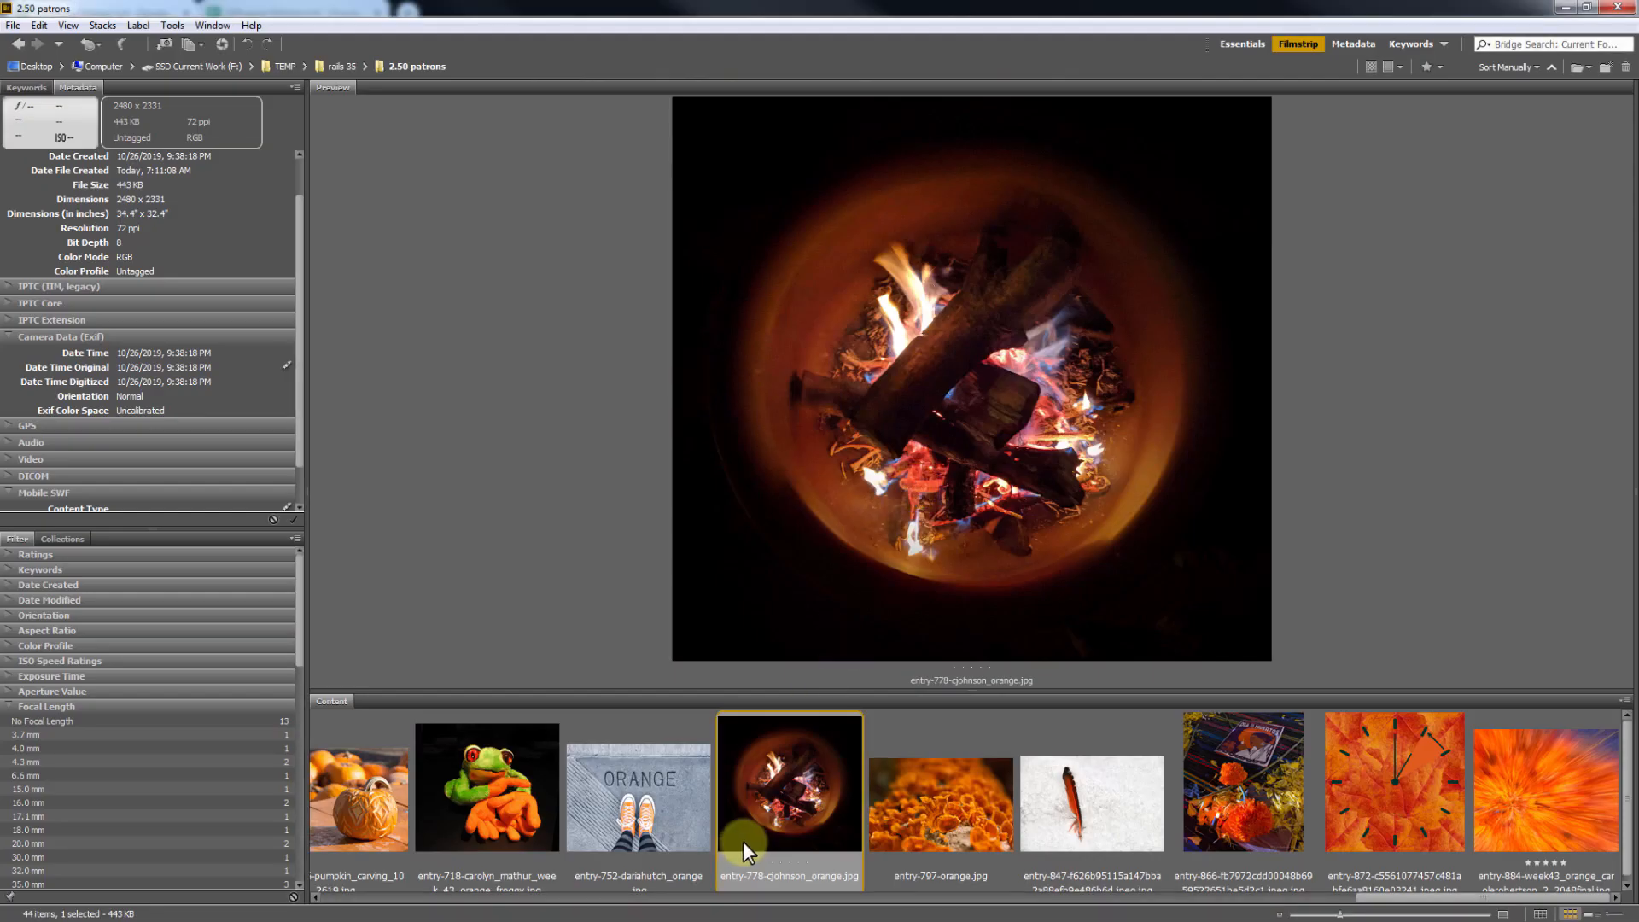
# Step: Open the orange sneakers photo in Camera Raw and bring up its HSL hue adjustments
pyautogui.click(651, 798)
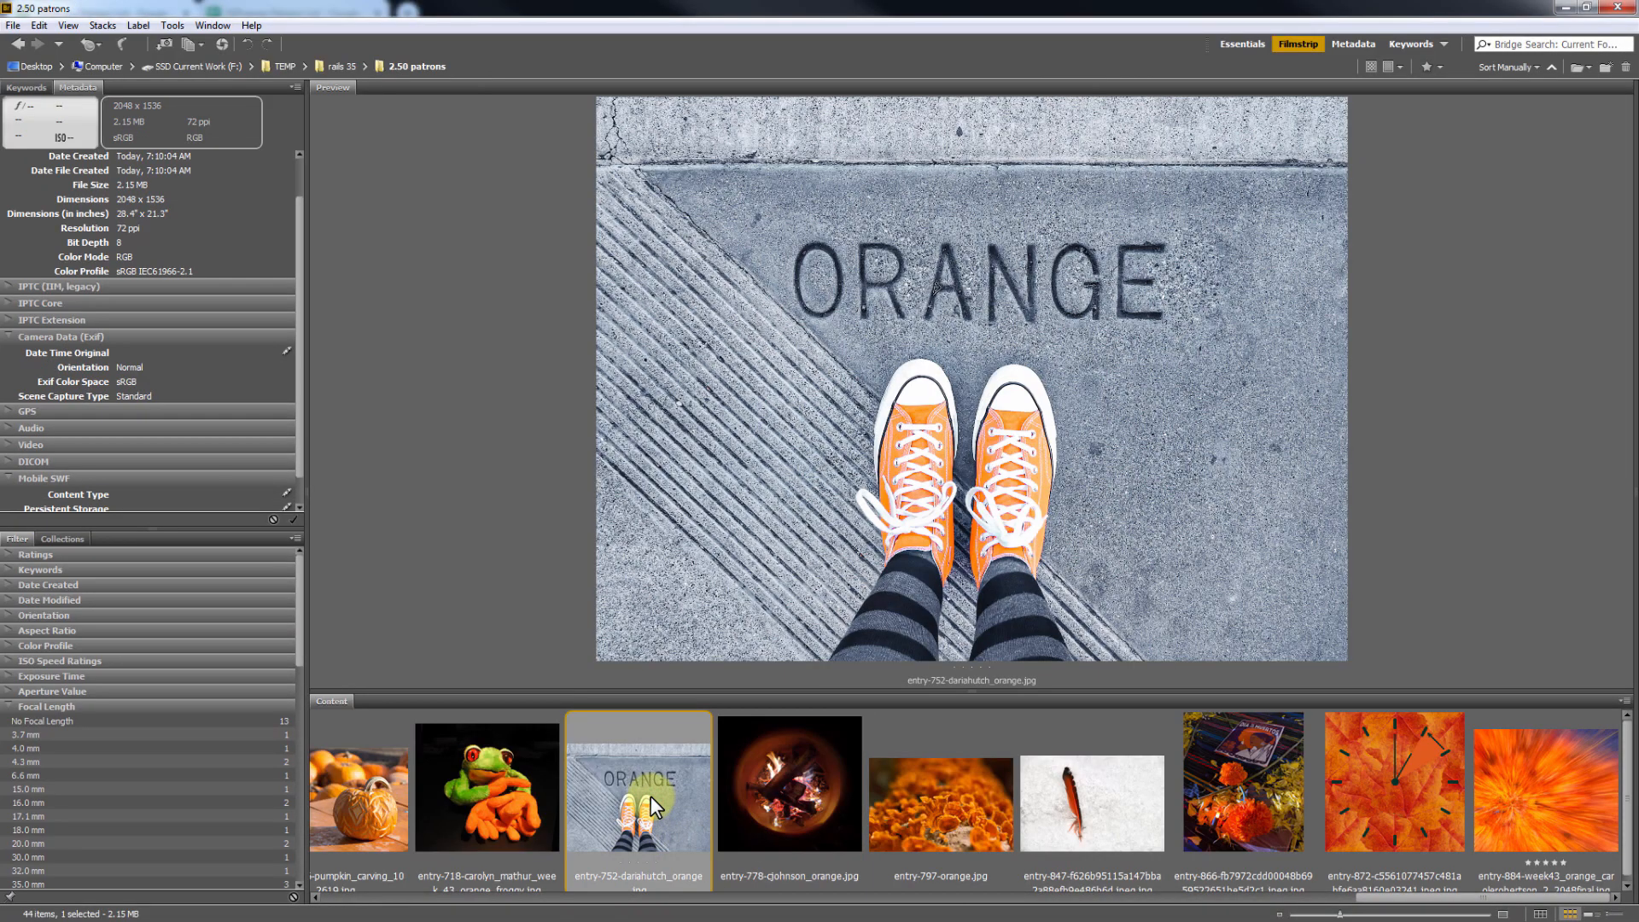
pyautogui.rightClick(648, 792)
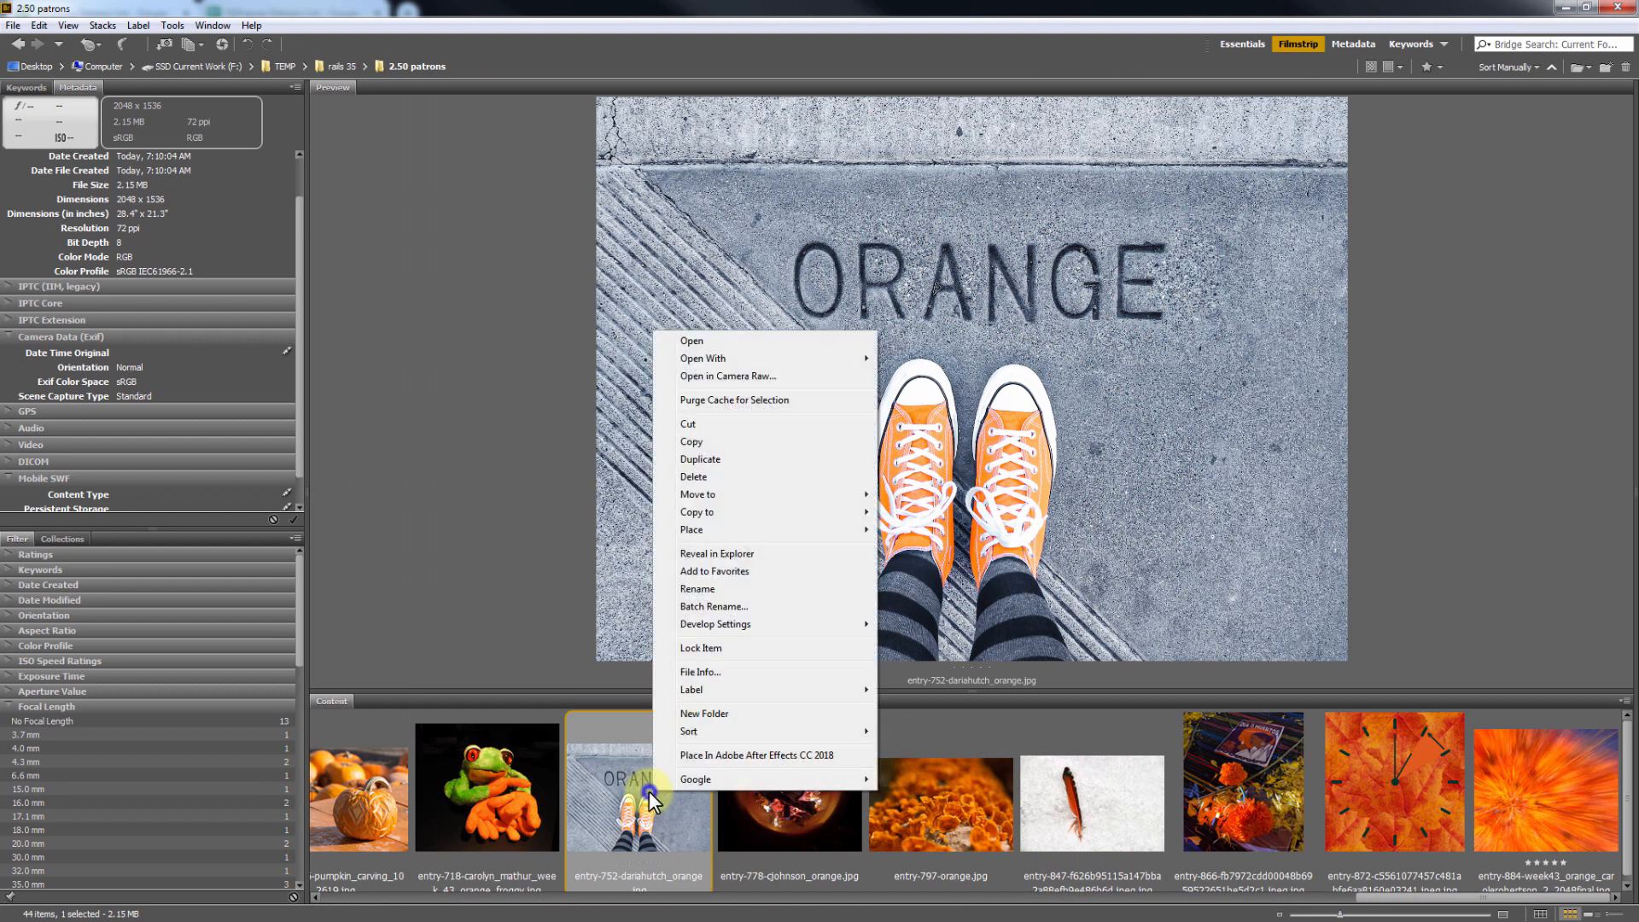
pyautogui.click(730, 372)
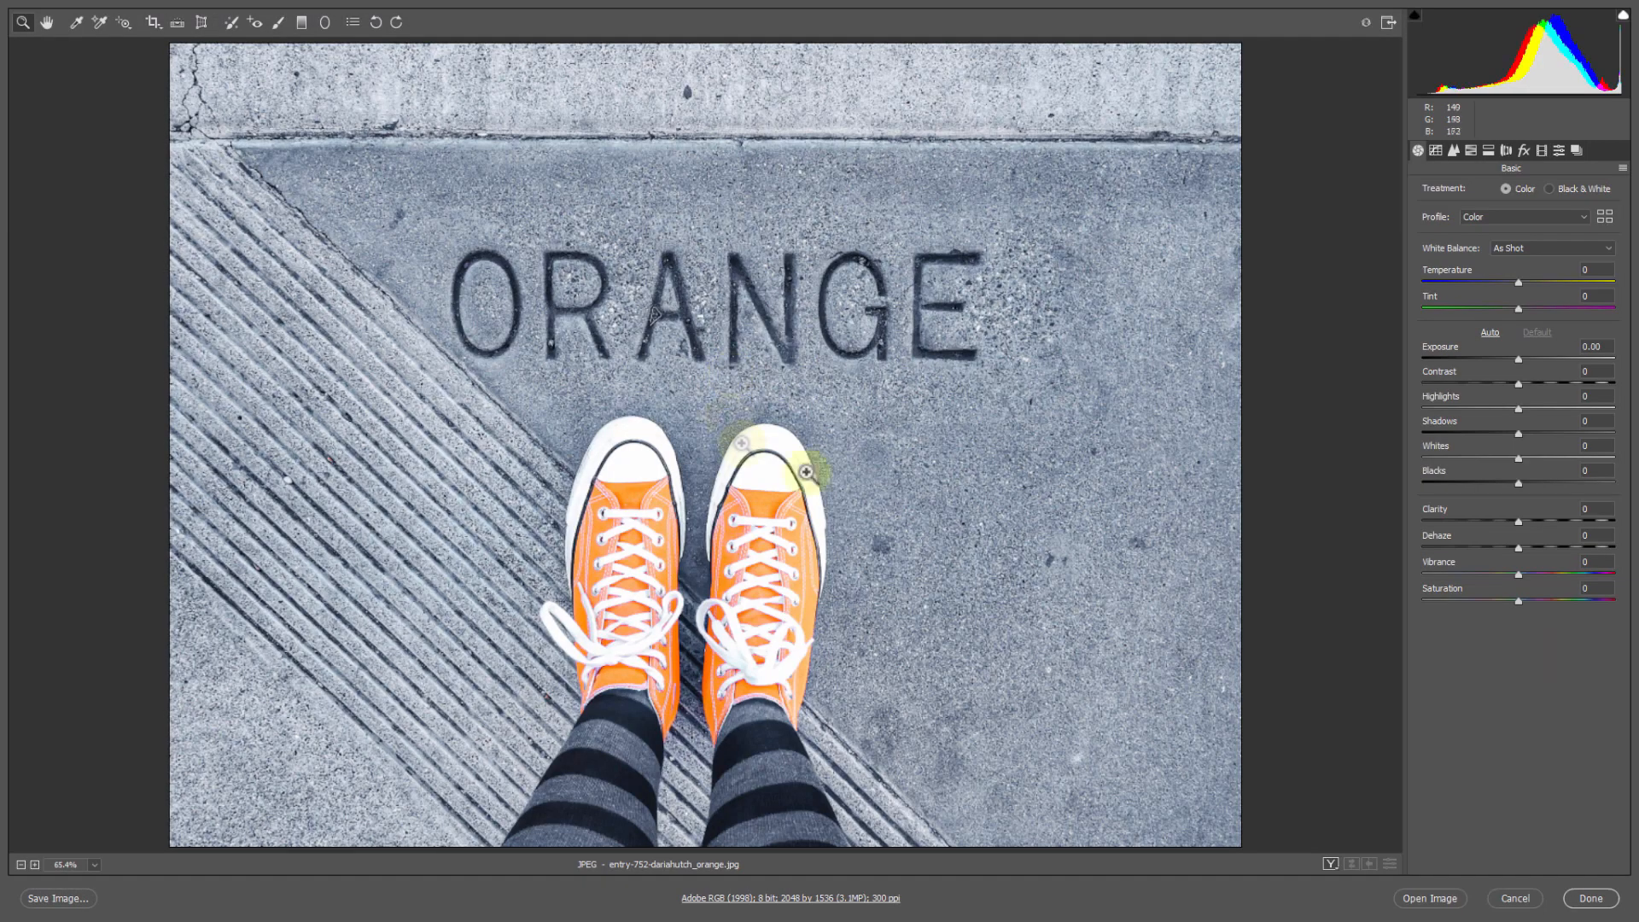
pyautogui.click(1471, 150)
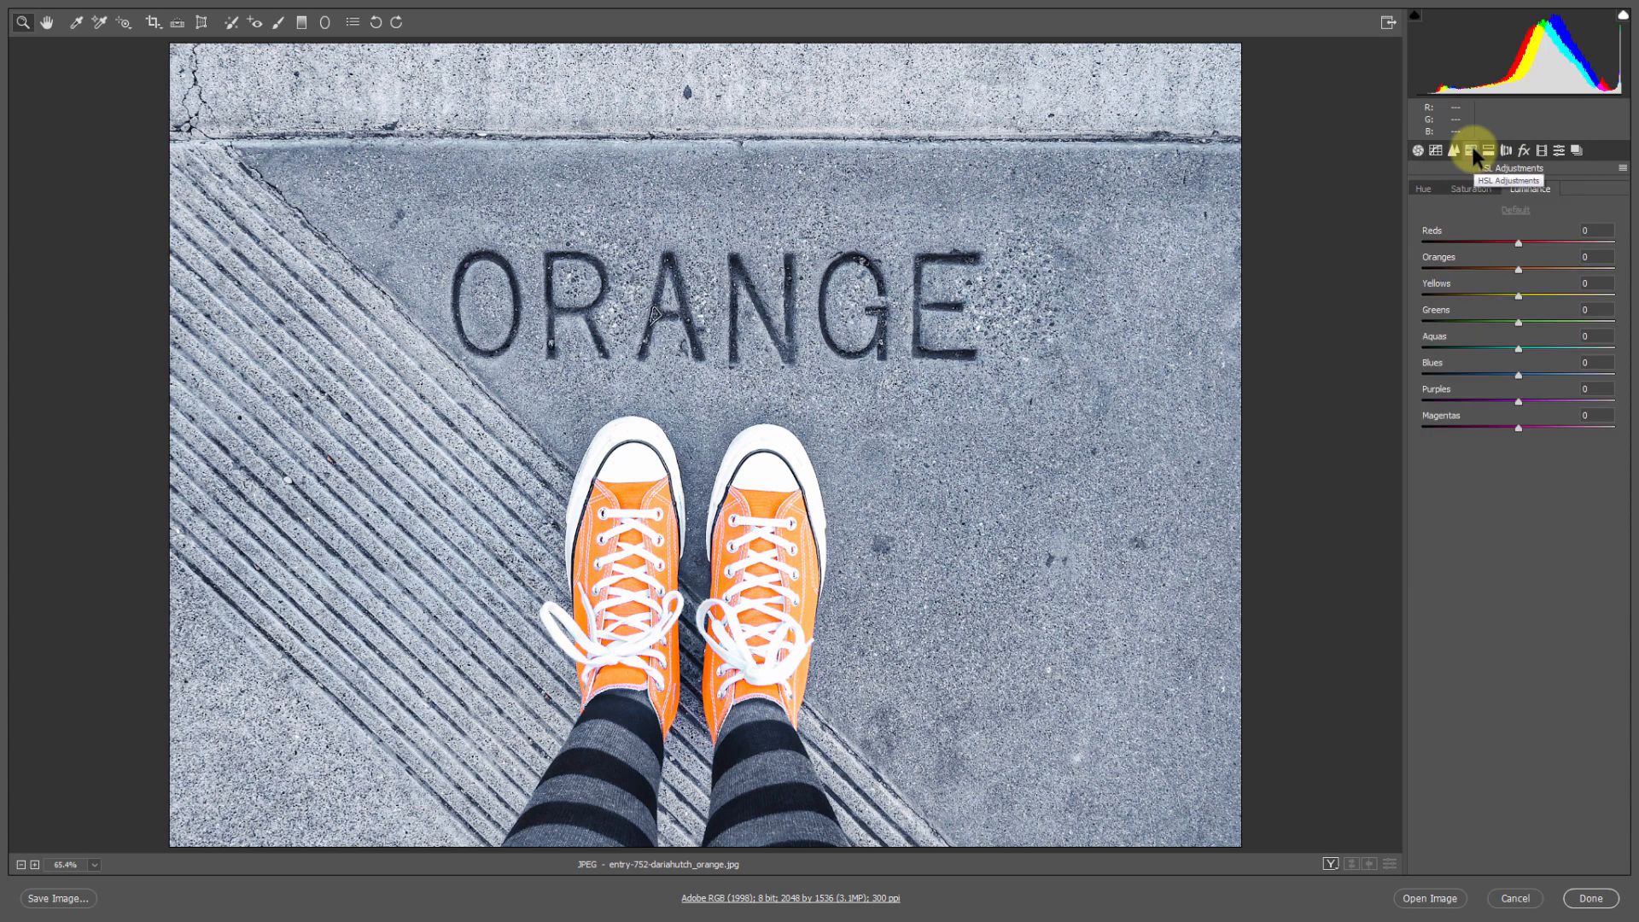
pyautogui.click(1483, 190)
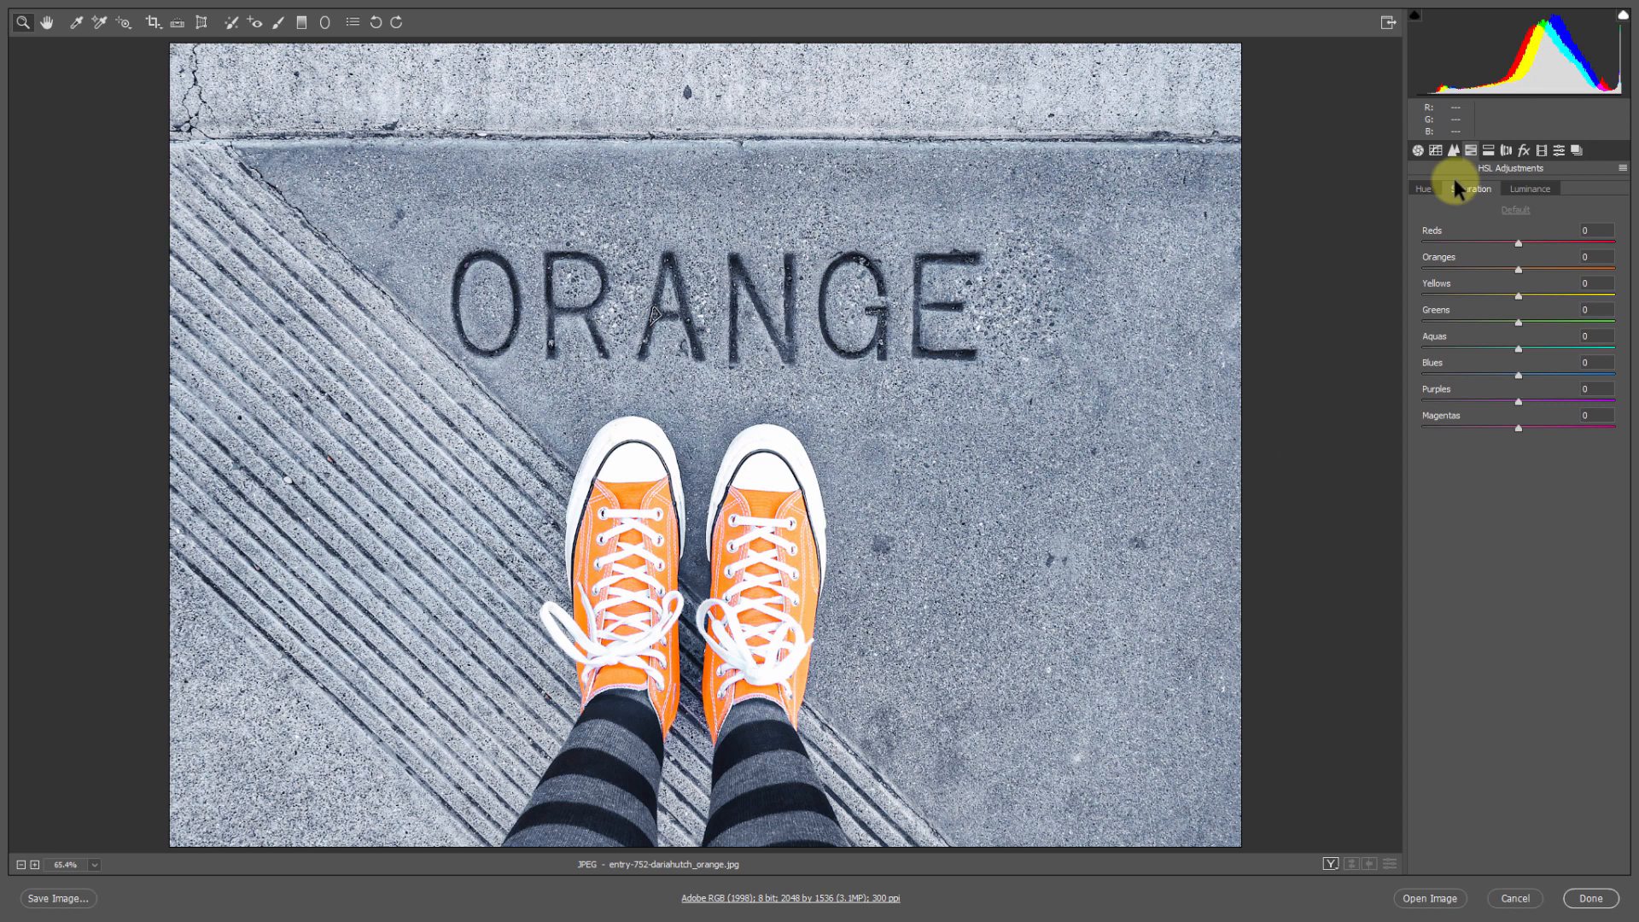
pyautogui.click(1424, 188)
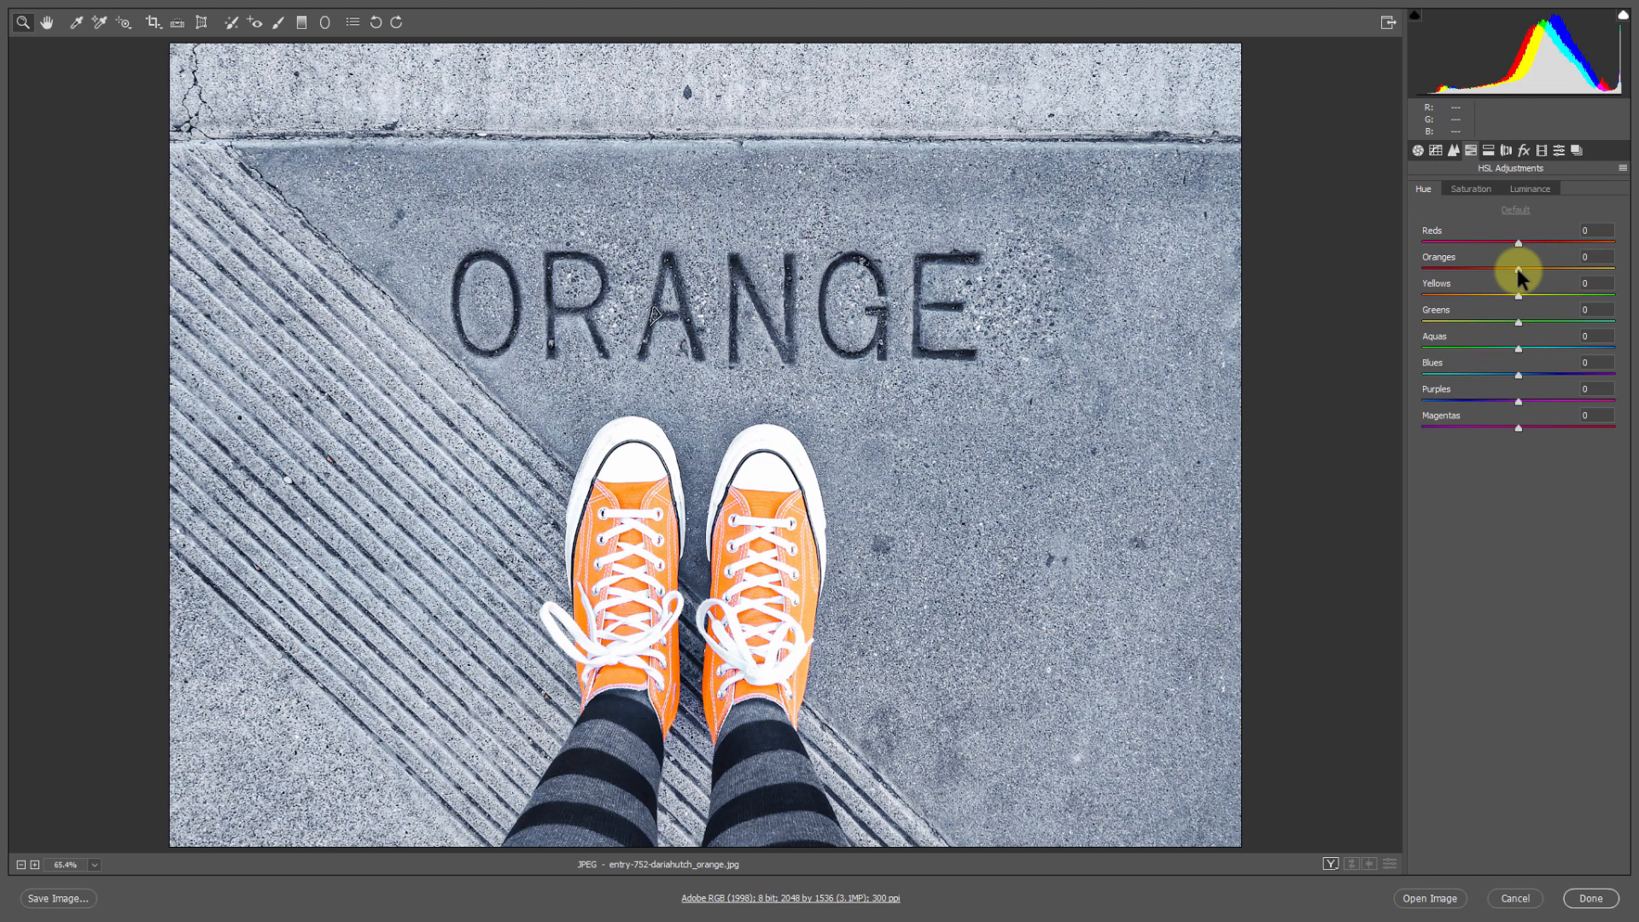
# Step: Set the Yellows hue to -100 and the Reds hue to +100, and raise the Oranges saturation to +42
pyautogui.moveTo(1518, 268); pyautogui.dragTo(1330, 294)
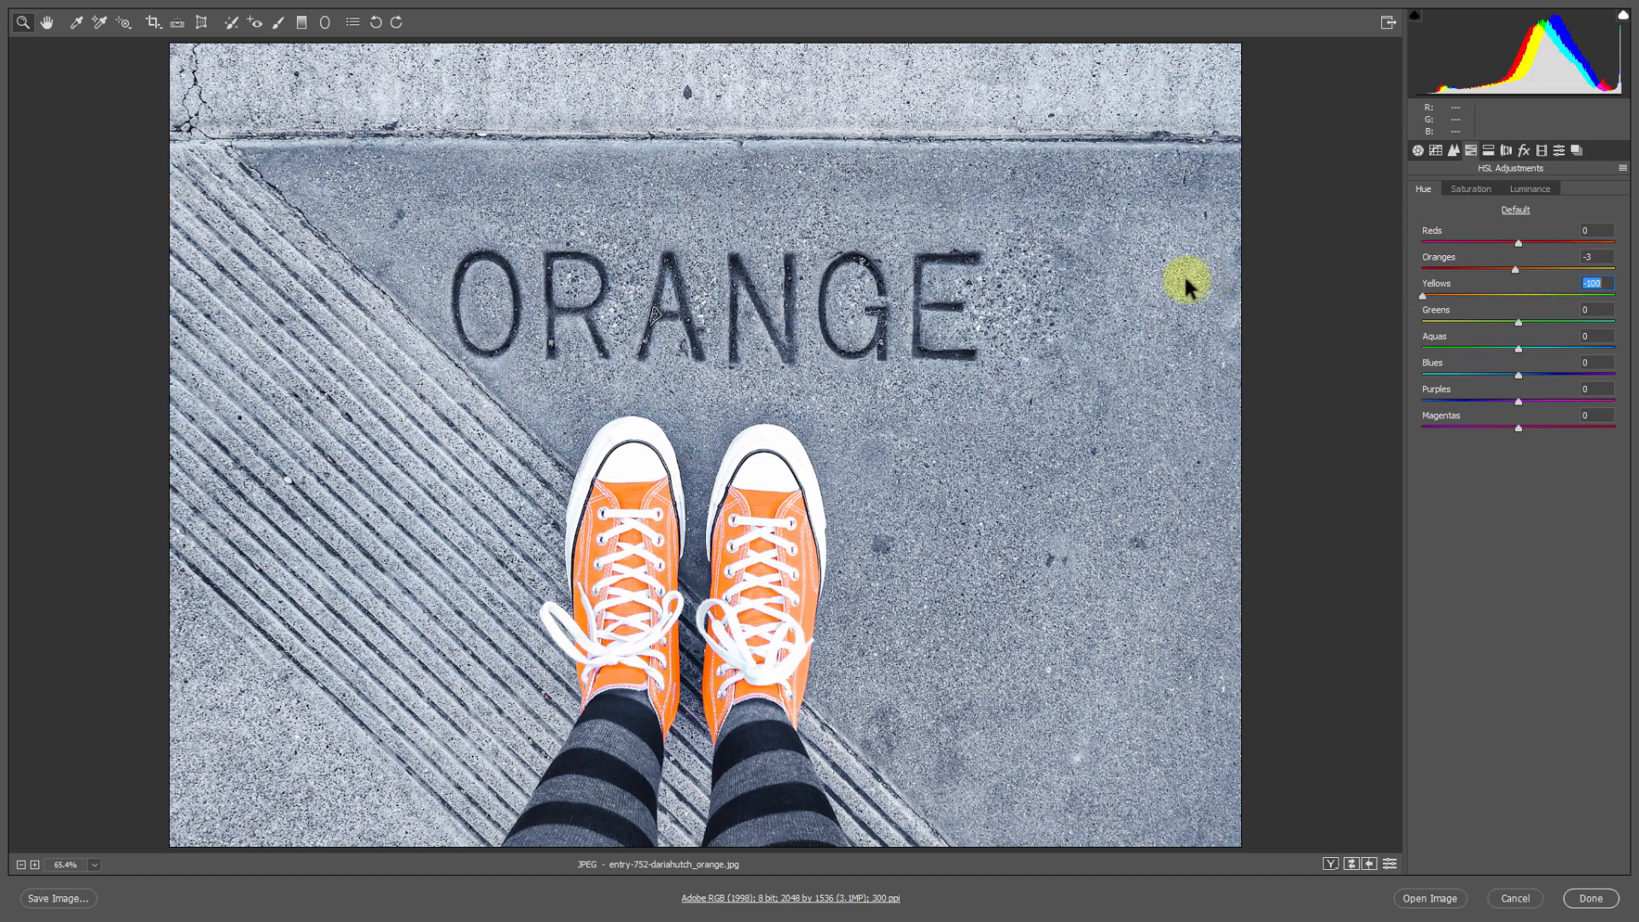
pyautogui.moveTo(1518, 241); pyautogui.dragTo(1614, 243)
pyautogui.doubleClick(1514, 268)
pyautogui.click(1480, 188)
pyautogui.moveTo(1516, 271); pyautogui.dragTo(1559, 270)
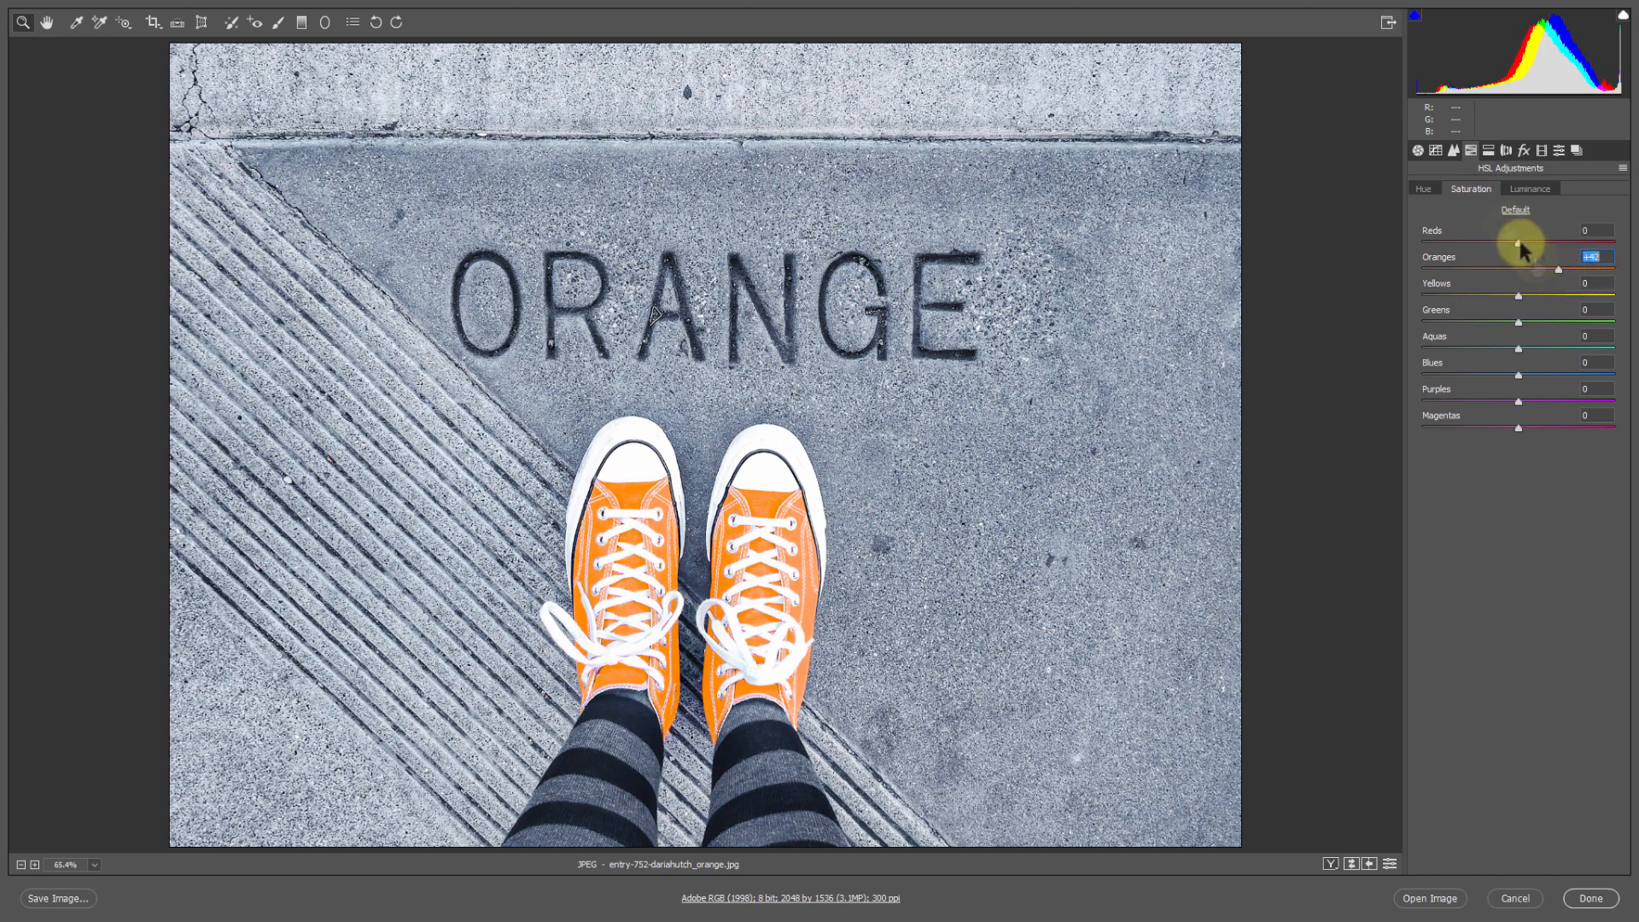
# Step: Turn the sneakers red by setting the Oranges hue to -100
pyautogui.click(1425, 190)
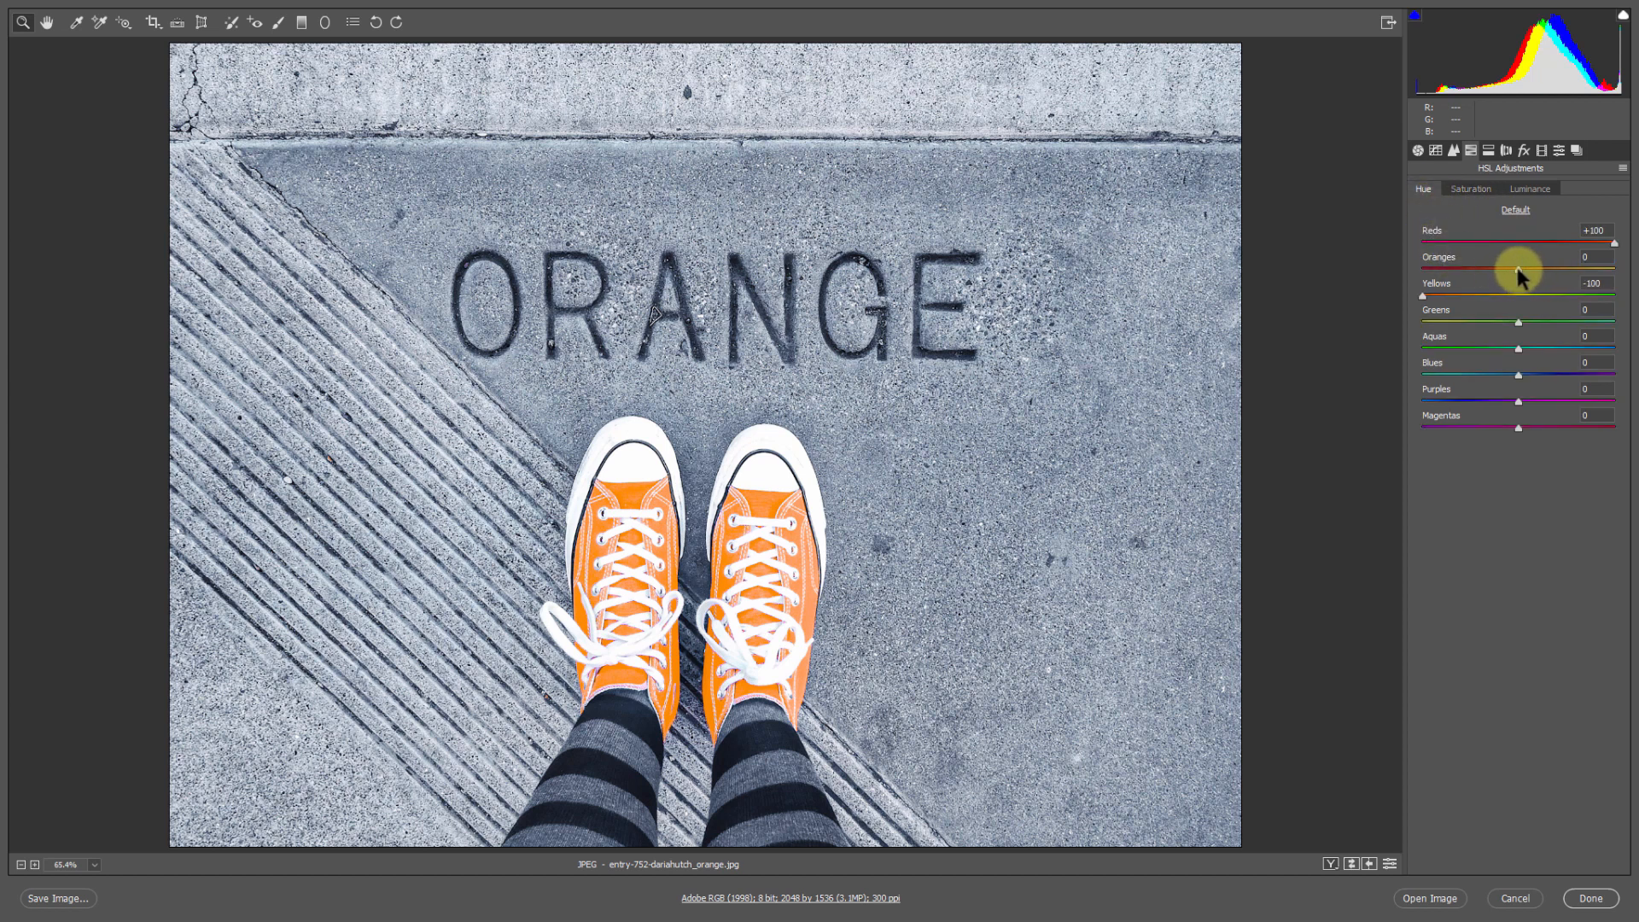
pyautogui.moveTo(1518, 268)
pyautogui.mouseDown()
pyautogui.moveTo(1561, 236)
pyautogui.moveTo(1602, 233)
pyautogui.moveTo(1435, 309)
pyautogui.moveTo(1512, 269)
pyautogui.mouseUp()
pyautogui.moveTo(1514, 263); pyautogui.dragTo(1381, 268)
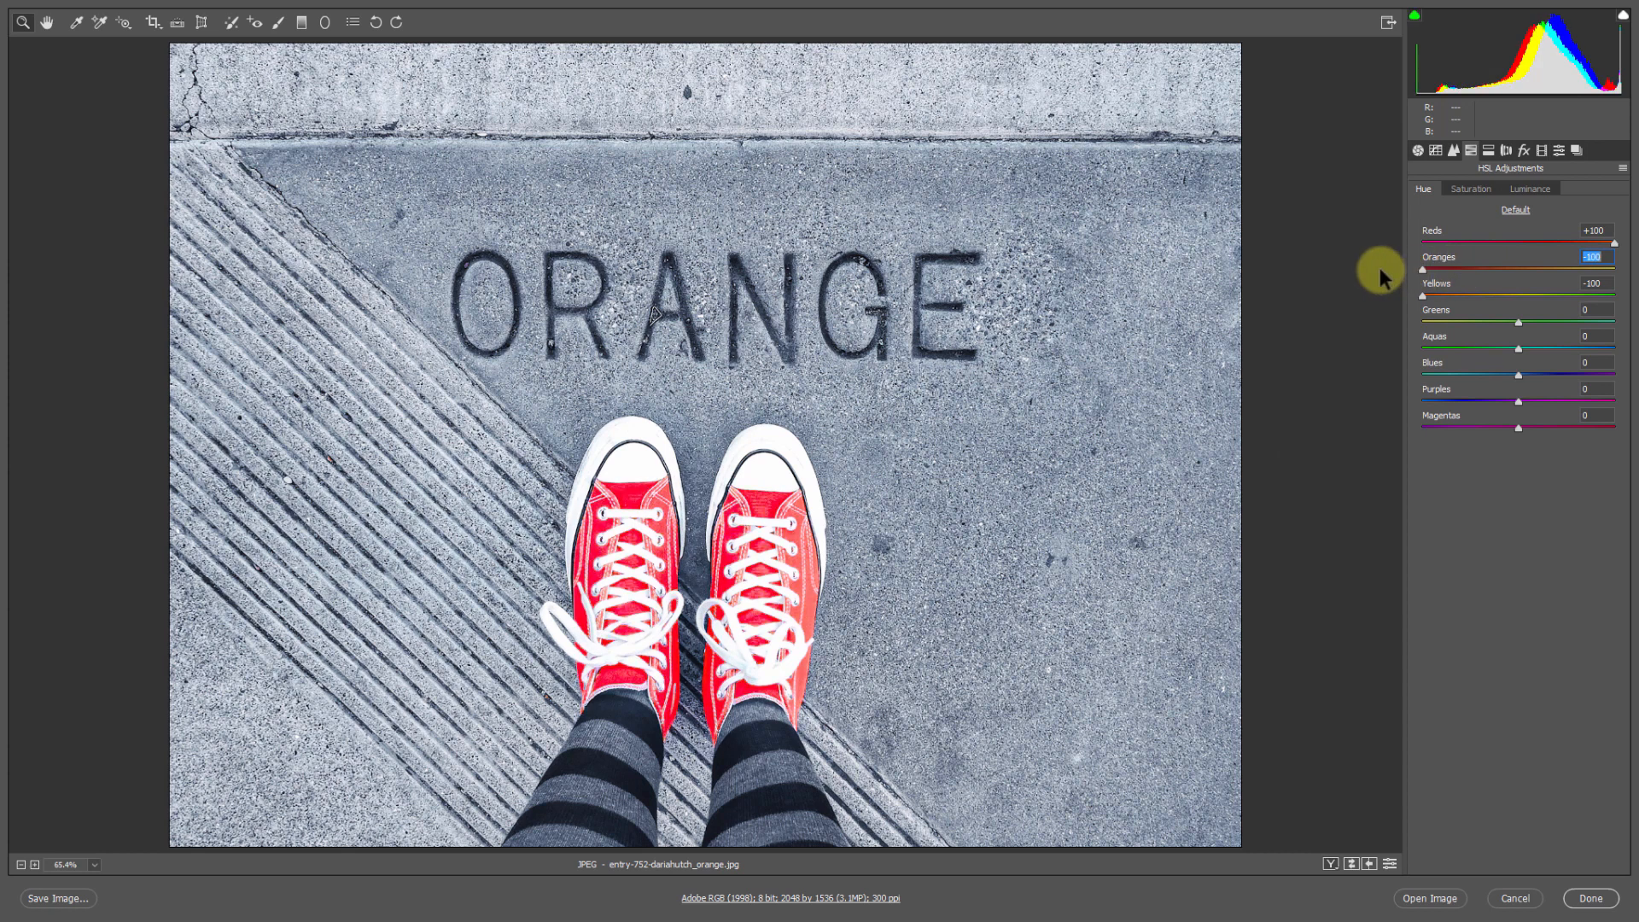
# Step: Turn the sneakers yellow with an Oranges hue of +100, and reset that hue to 0
pyautogui.moveTo(1379, 268); pyautogui.dragTo(1622, 261)
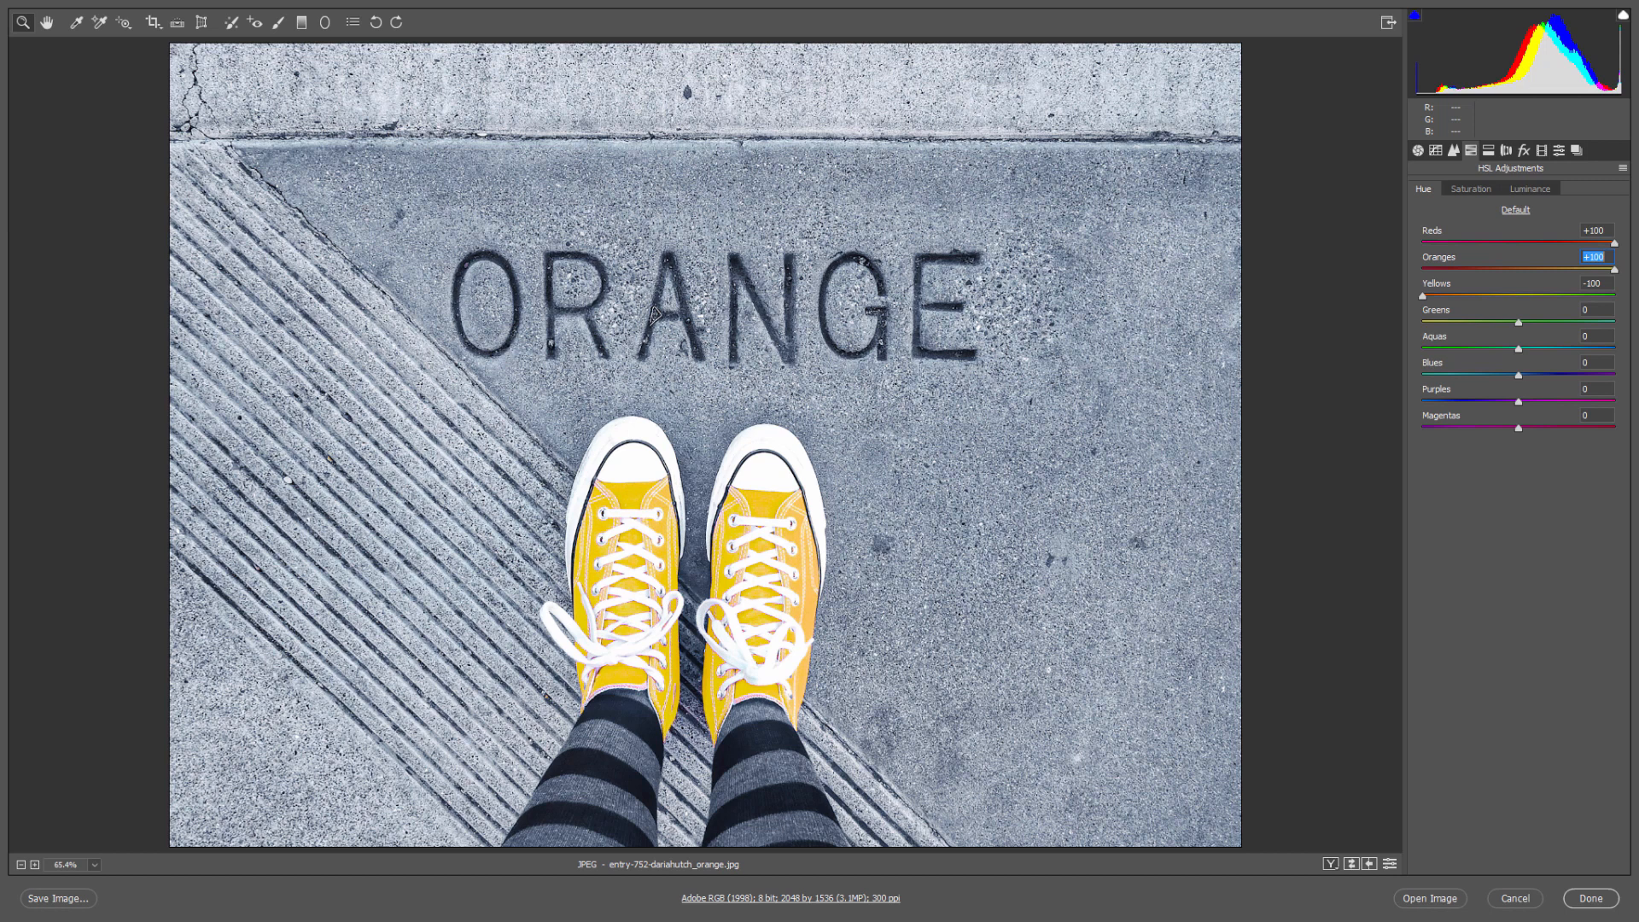
pyautogui.doubleClick(1528, 270)
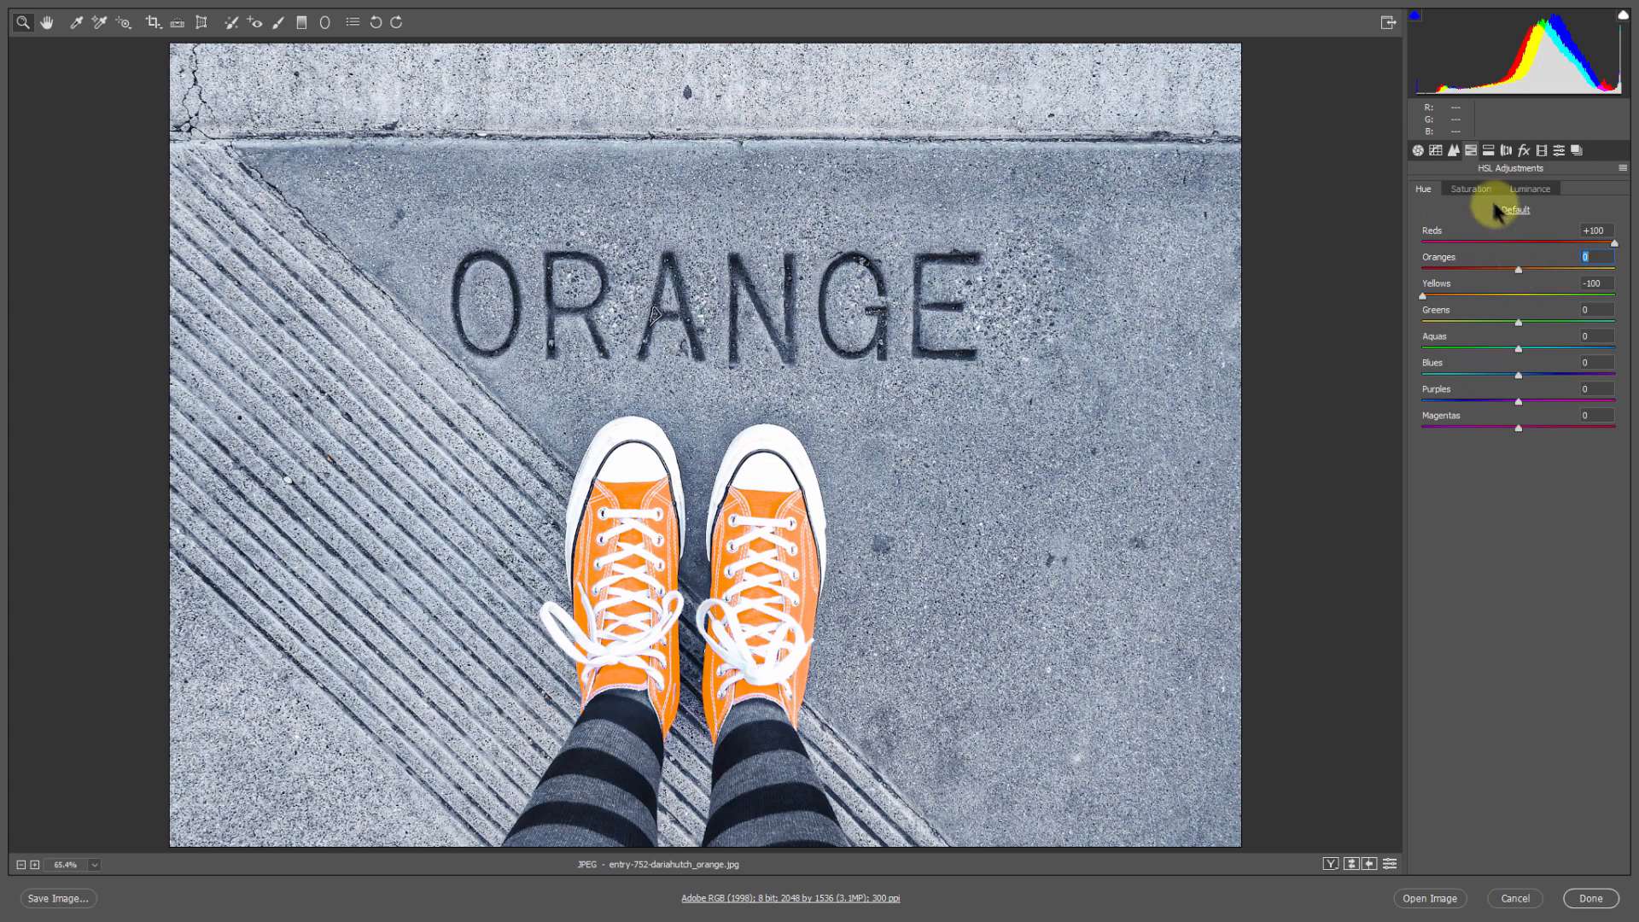
# Step: Darken the sneakers photo by lowering its exposure to -0.55
pyautogui.click(1417, 152)
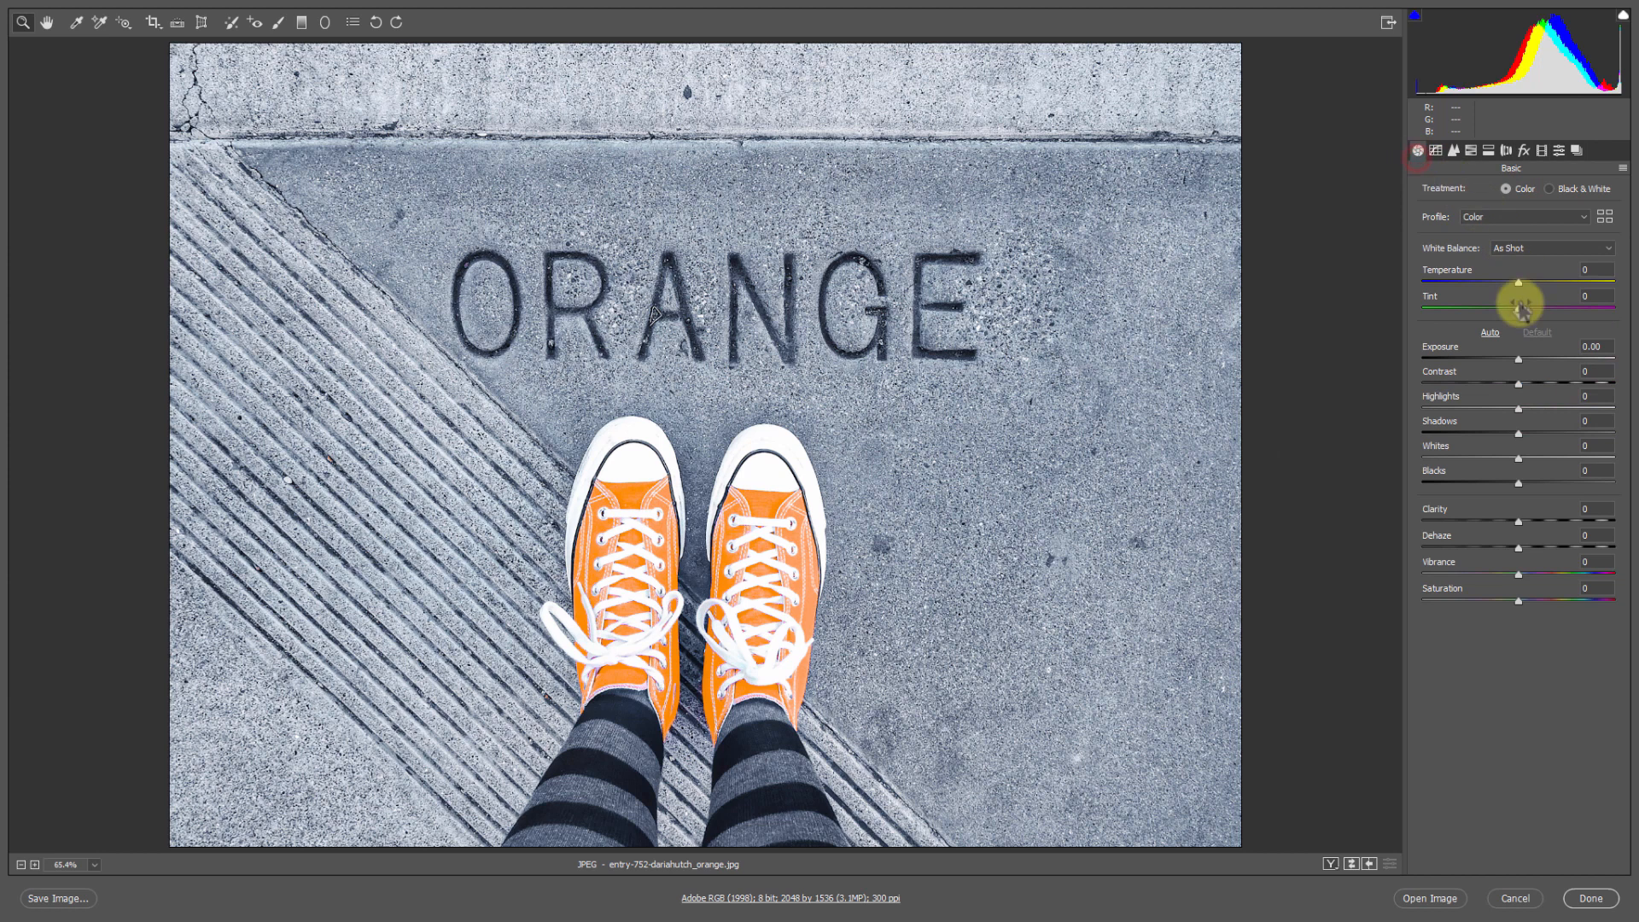
pyautogui.moveTo(1517, 357); pyautogui.dragTo(1504, 349)
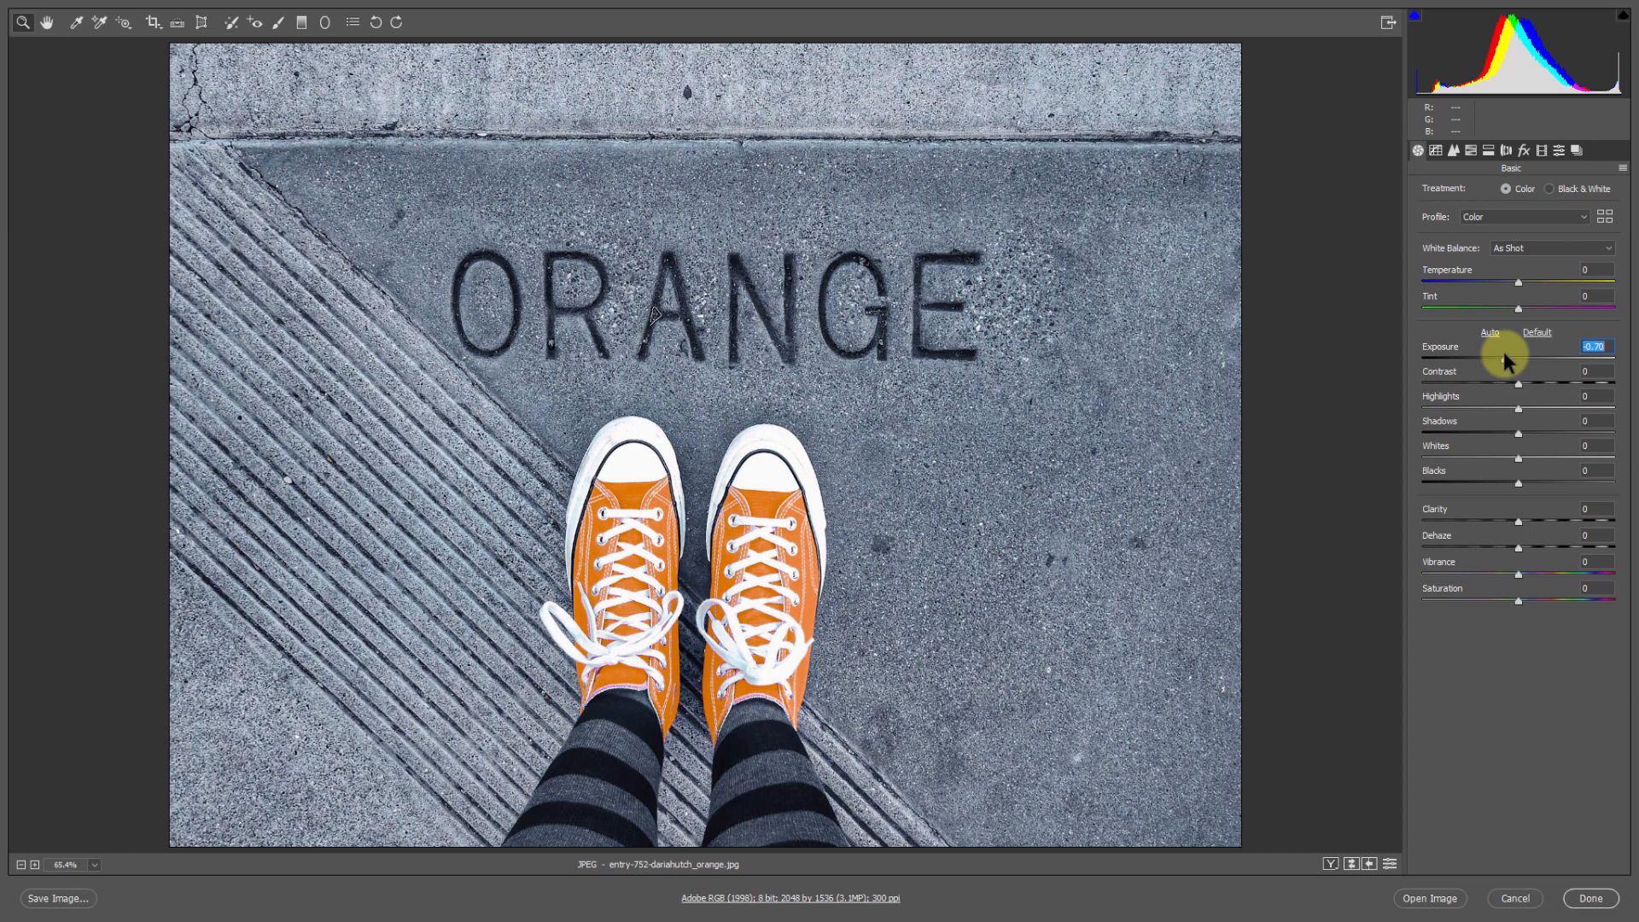
pyautogui.moveTo(1503, 355); pyautogui.dragTo(1504, 356)
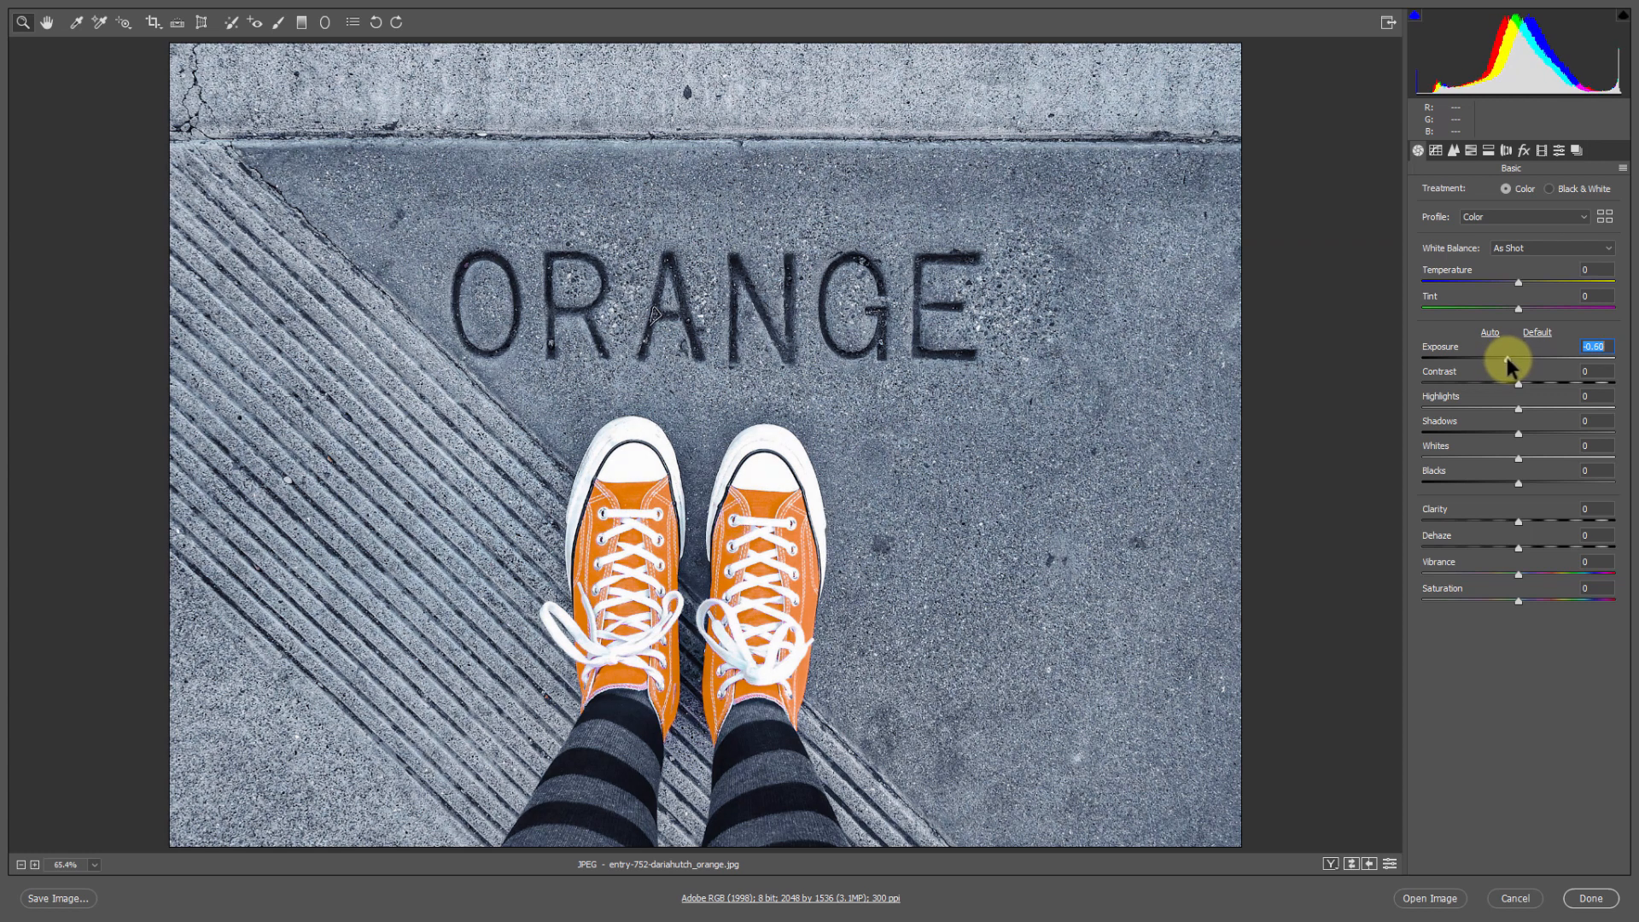
# Step: Strengthen the blue of the concrete by raising the Blues saturation to +52 and the Aquas saturation to a similar level
pyautogui.click(1472, 150)
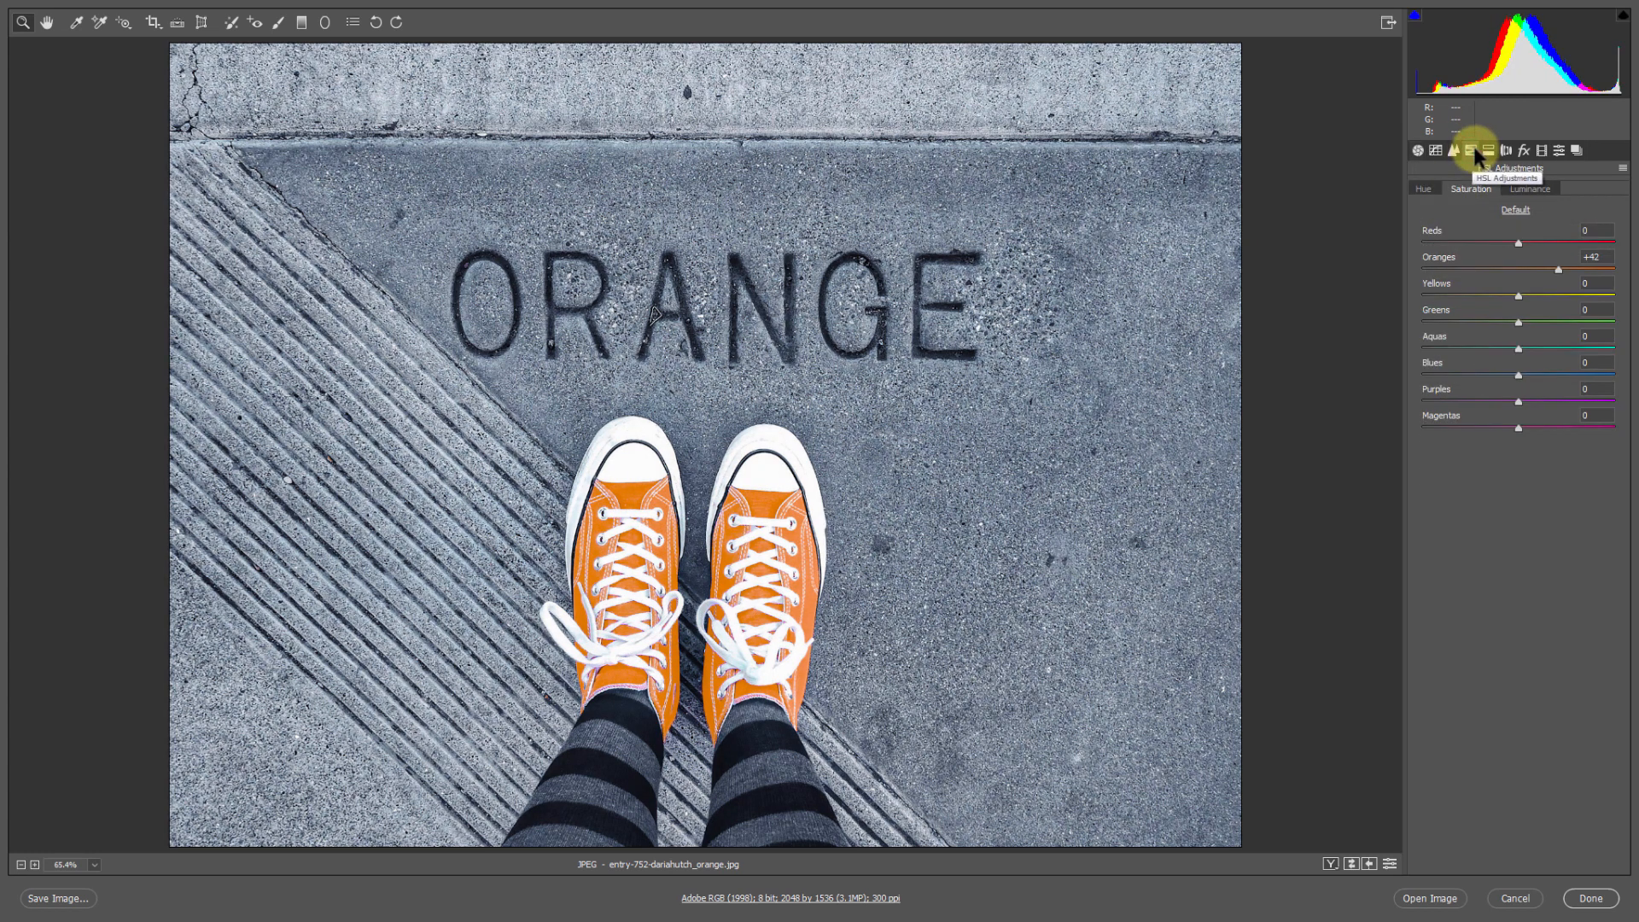
pyautogui.click(1432, 188)
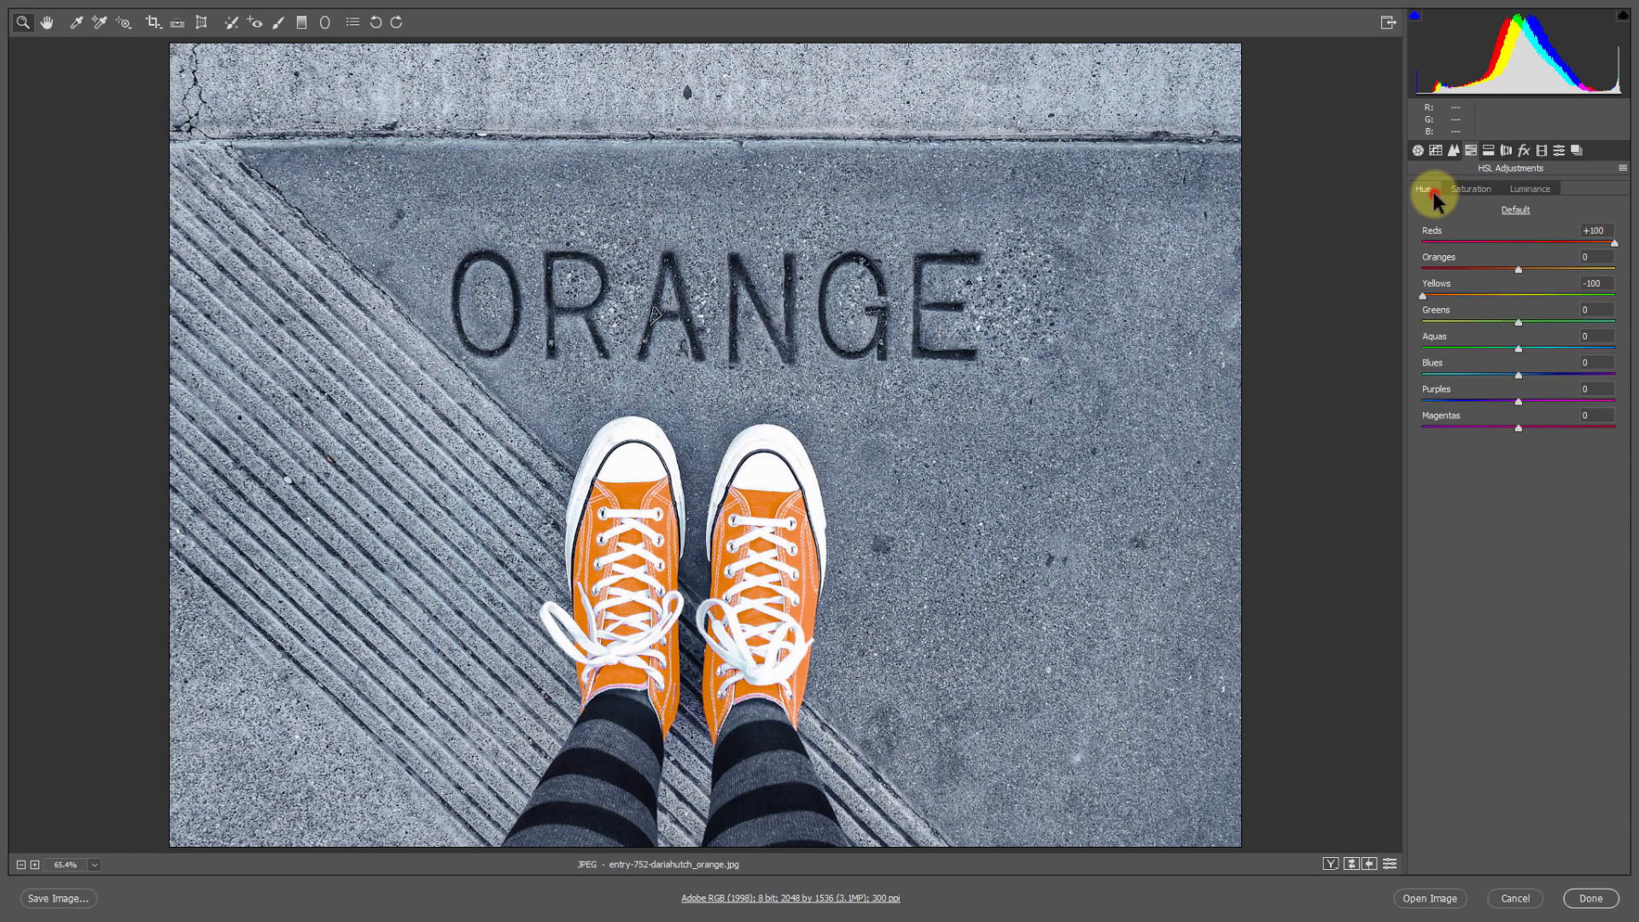
pyautogui.click(1465, 191)
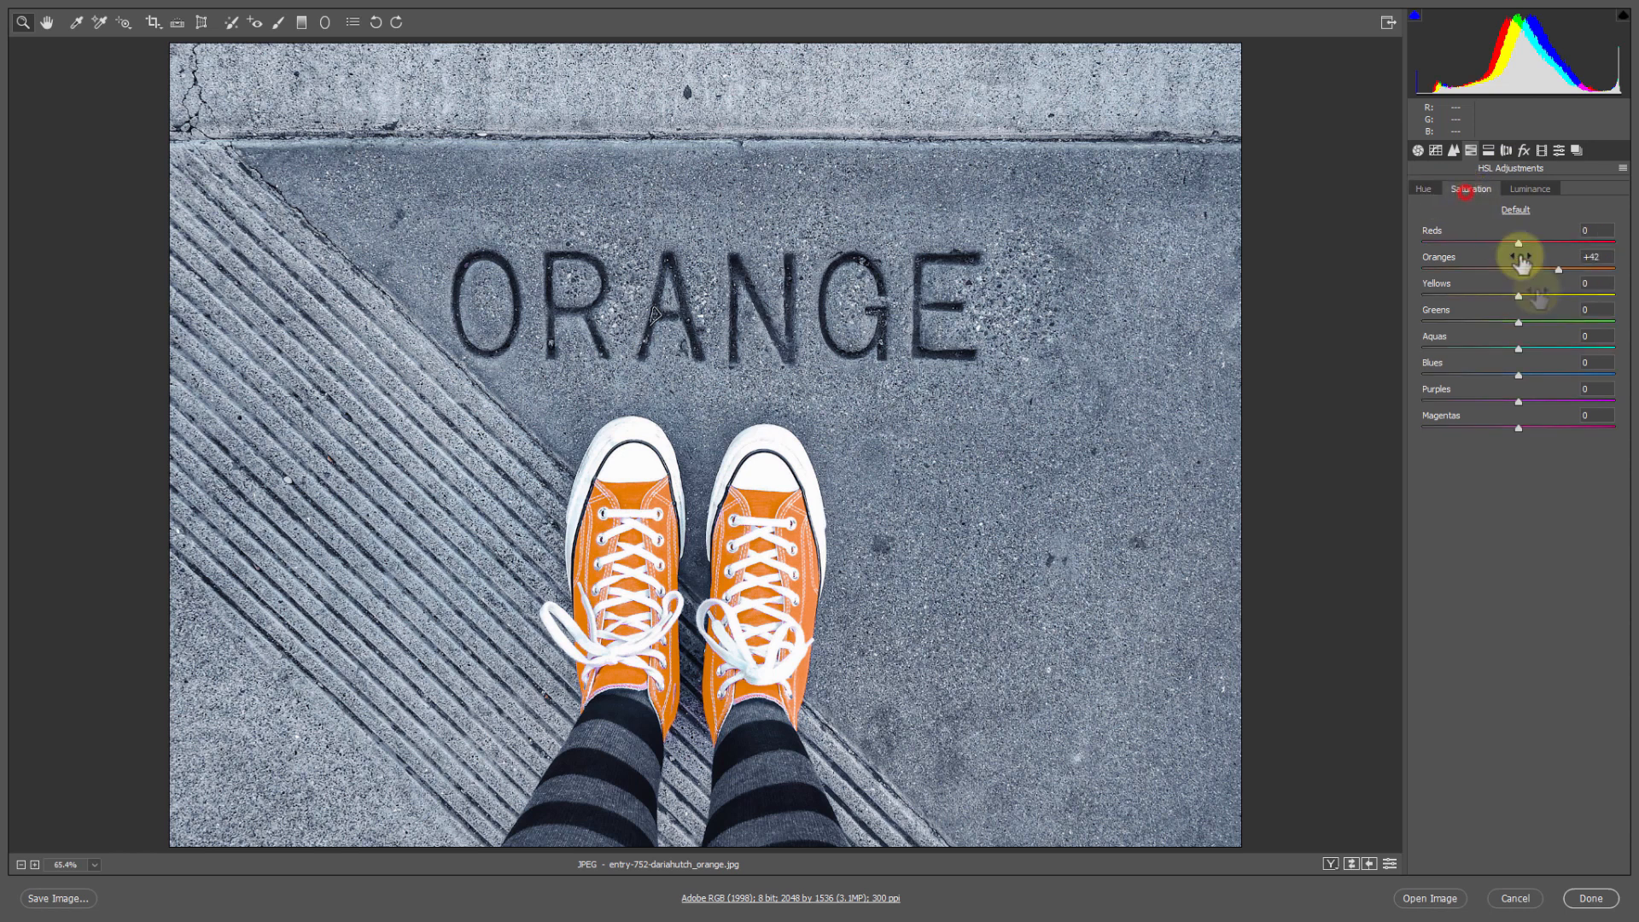
pyautogui.moveTo(1519, 374); pyautogui.dragTo(1579, 352)
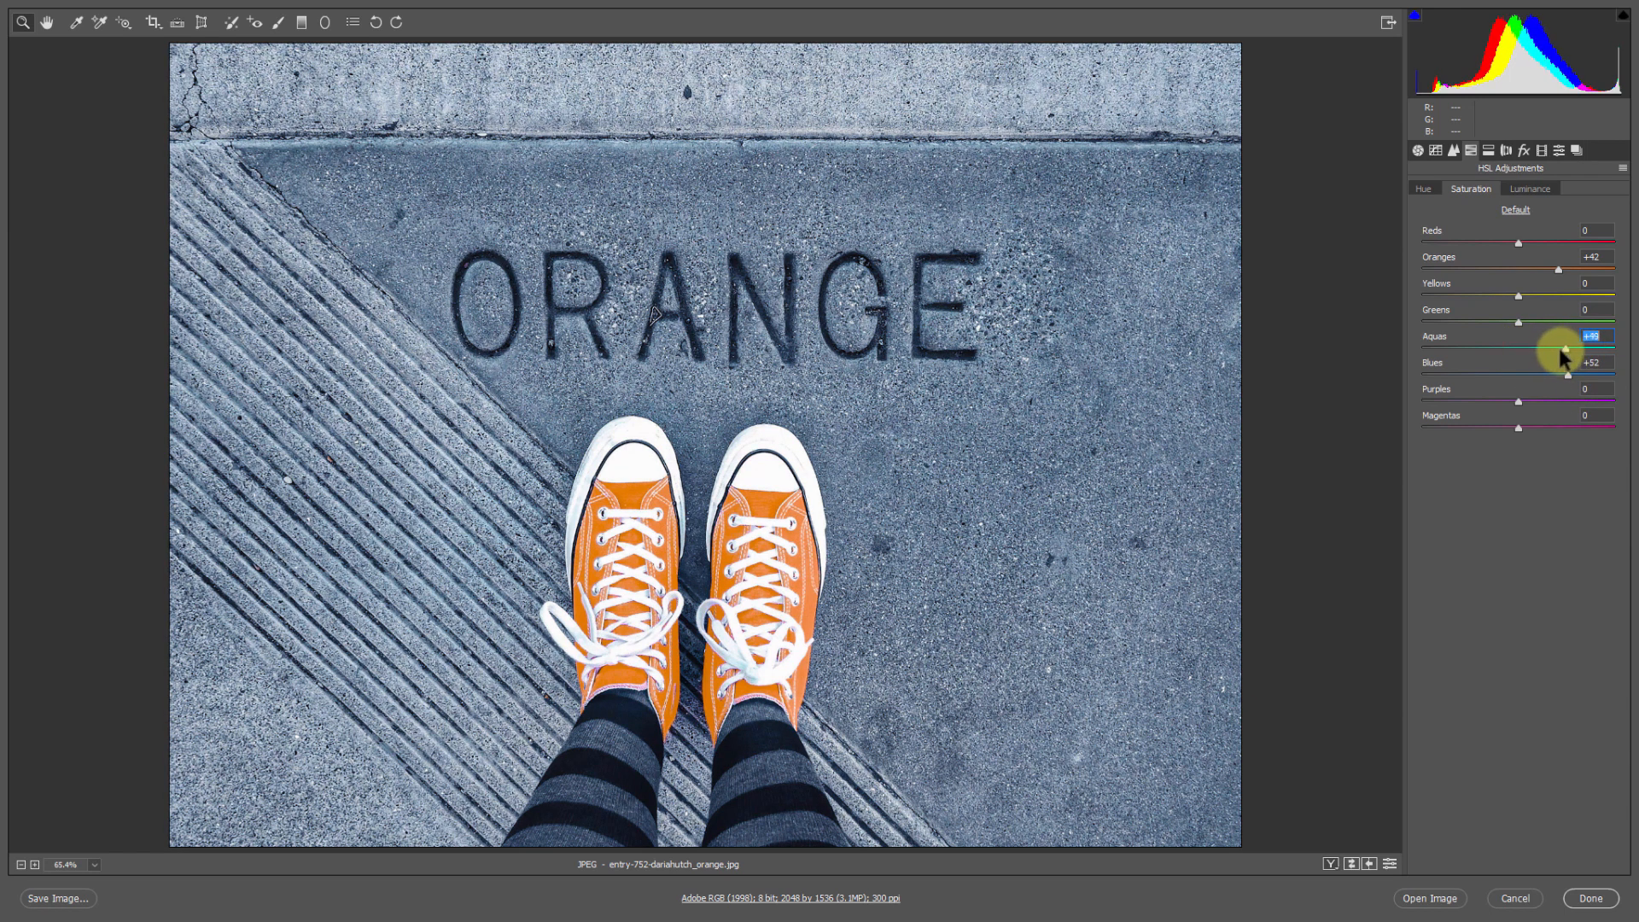
# Step: Try the Blues luminance at -100, and bring it back up to about -11
pyautogui.click(1529, 188)
pyautogui.moveTo(1518, 374); pyautogui.dragTo(1353, 376)
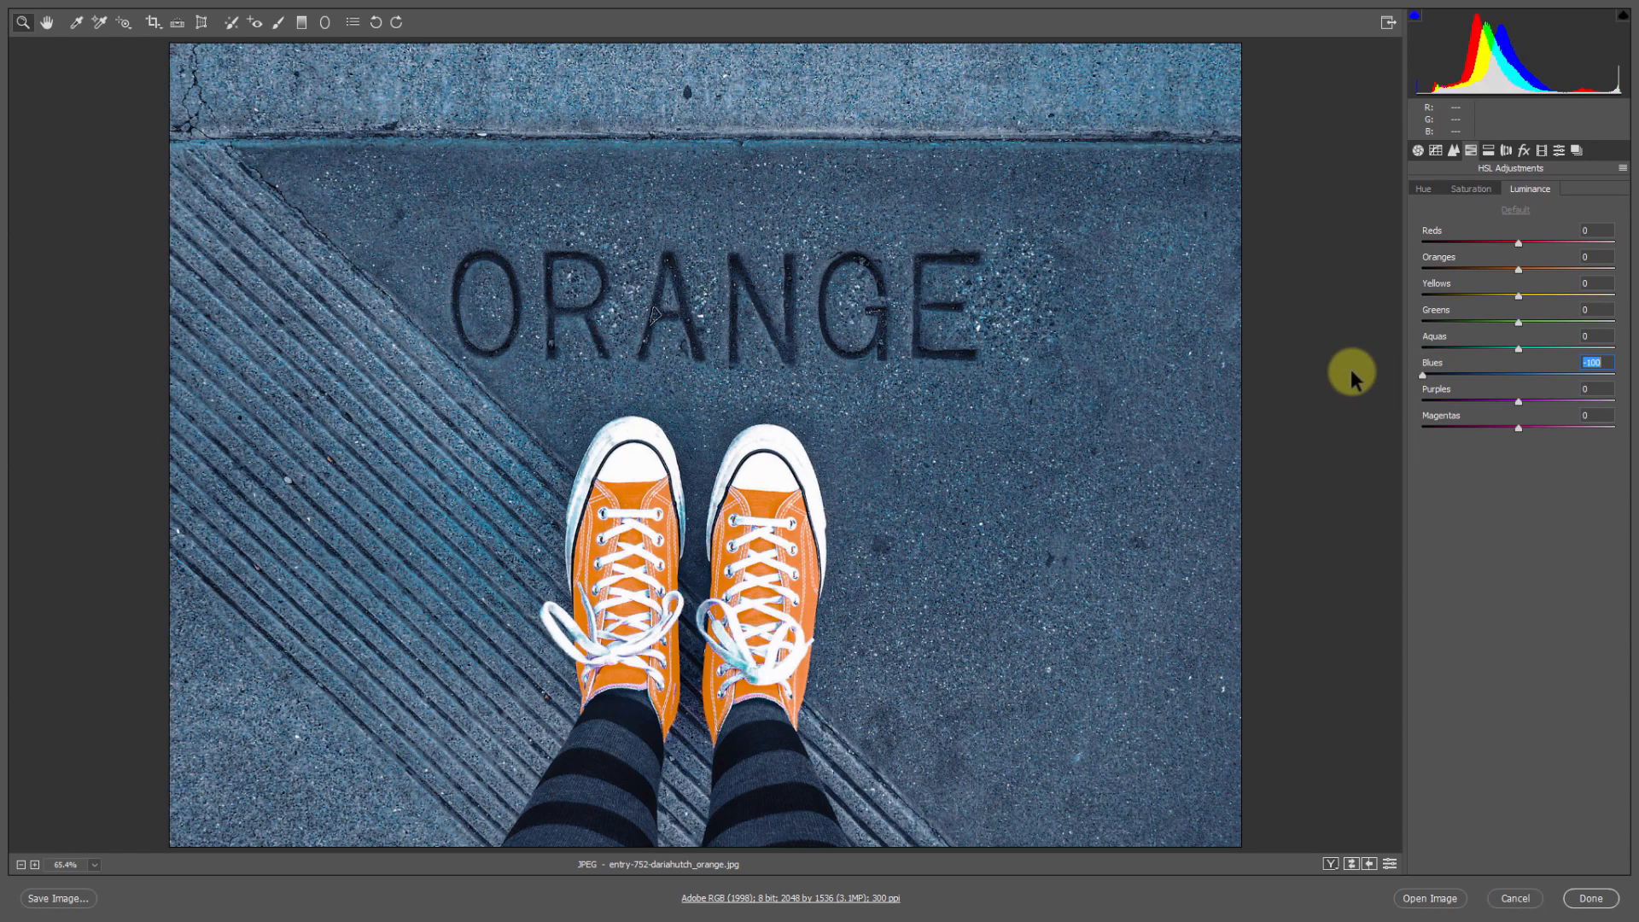
pyautogui.moveTo(1350, 368); pyautogui.dragTo(1515, 369)
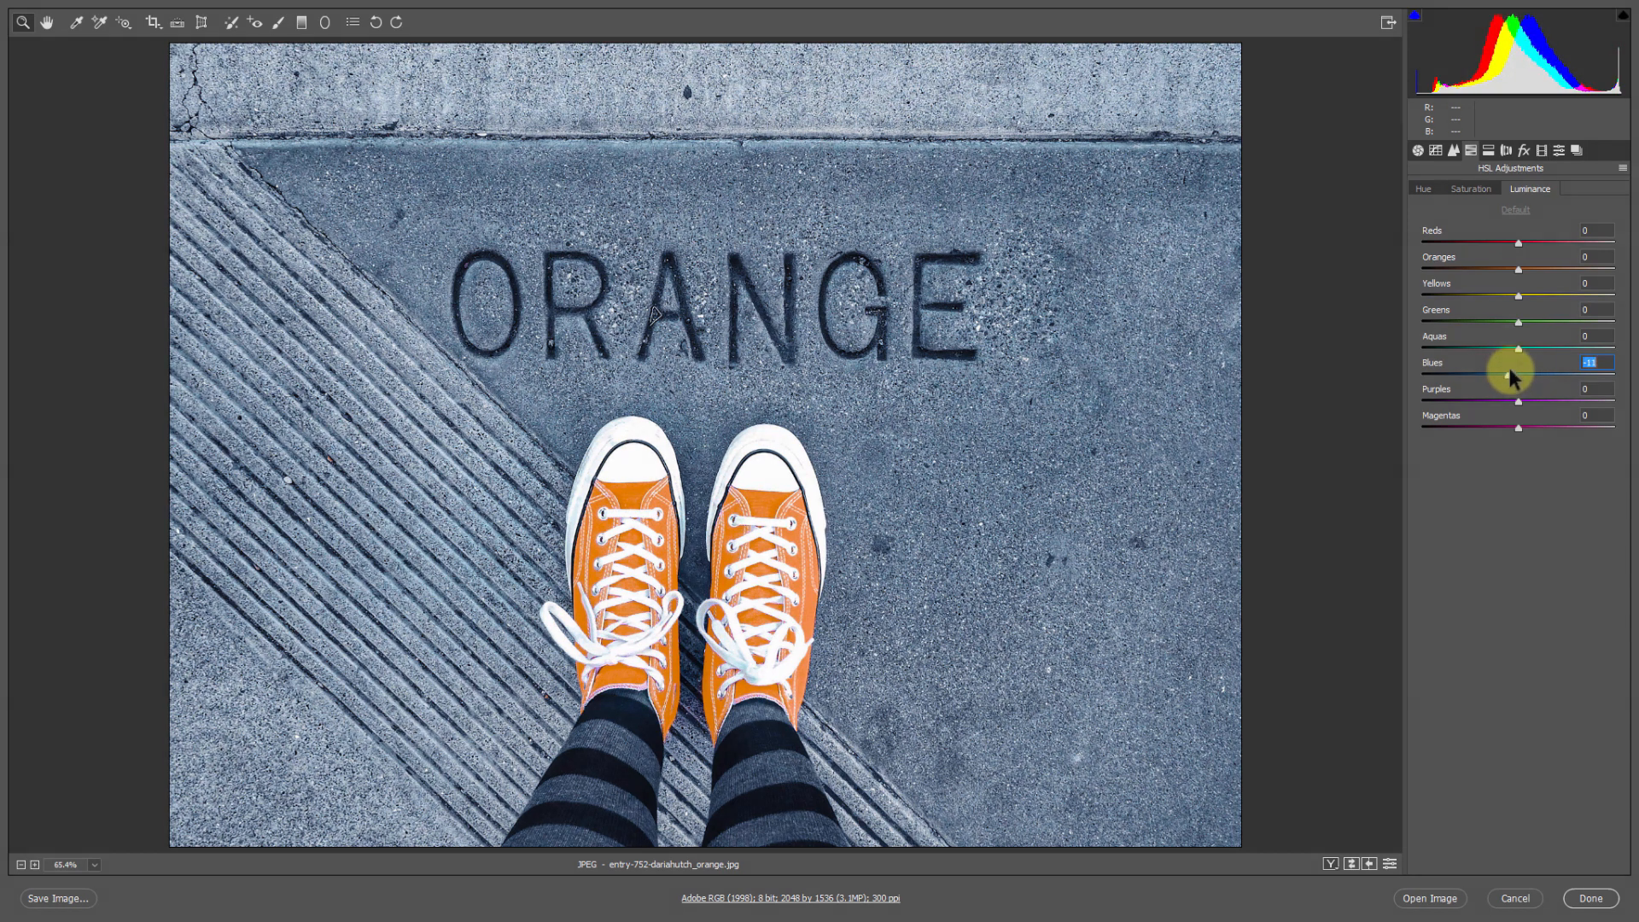
# Step: Tint the shadows blue with Split Toning, using a shadow hue of 219 and a saturation of 18
pyautogui.click(1487, 150)
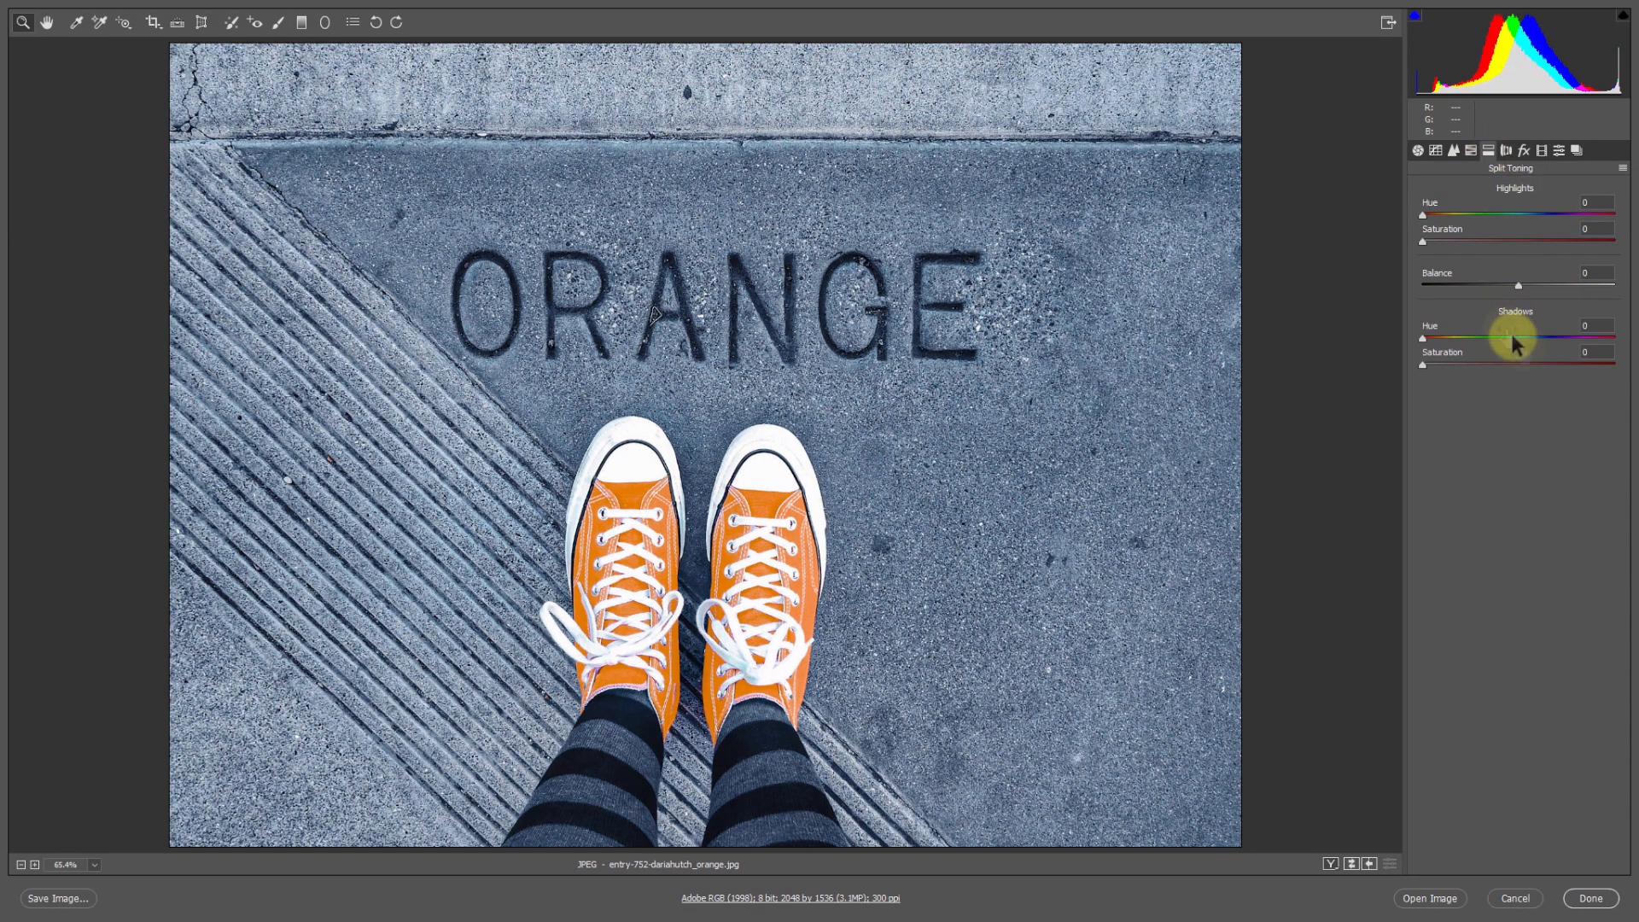
pyautogui.moveTo(1533, 339); pyautogui.dragTo(1542, 335)
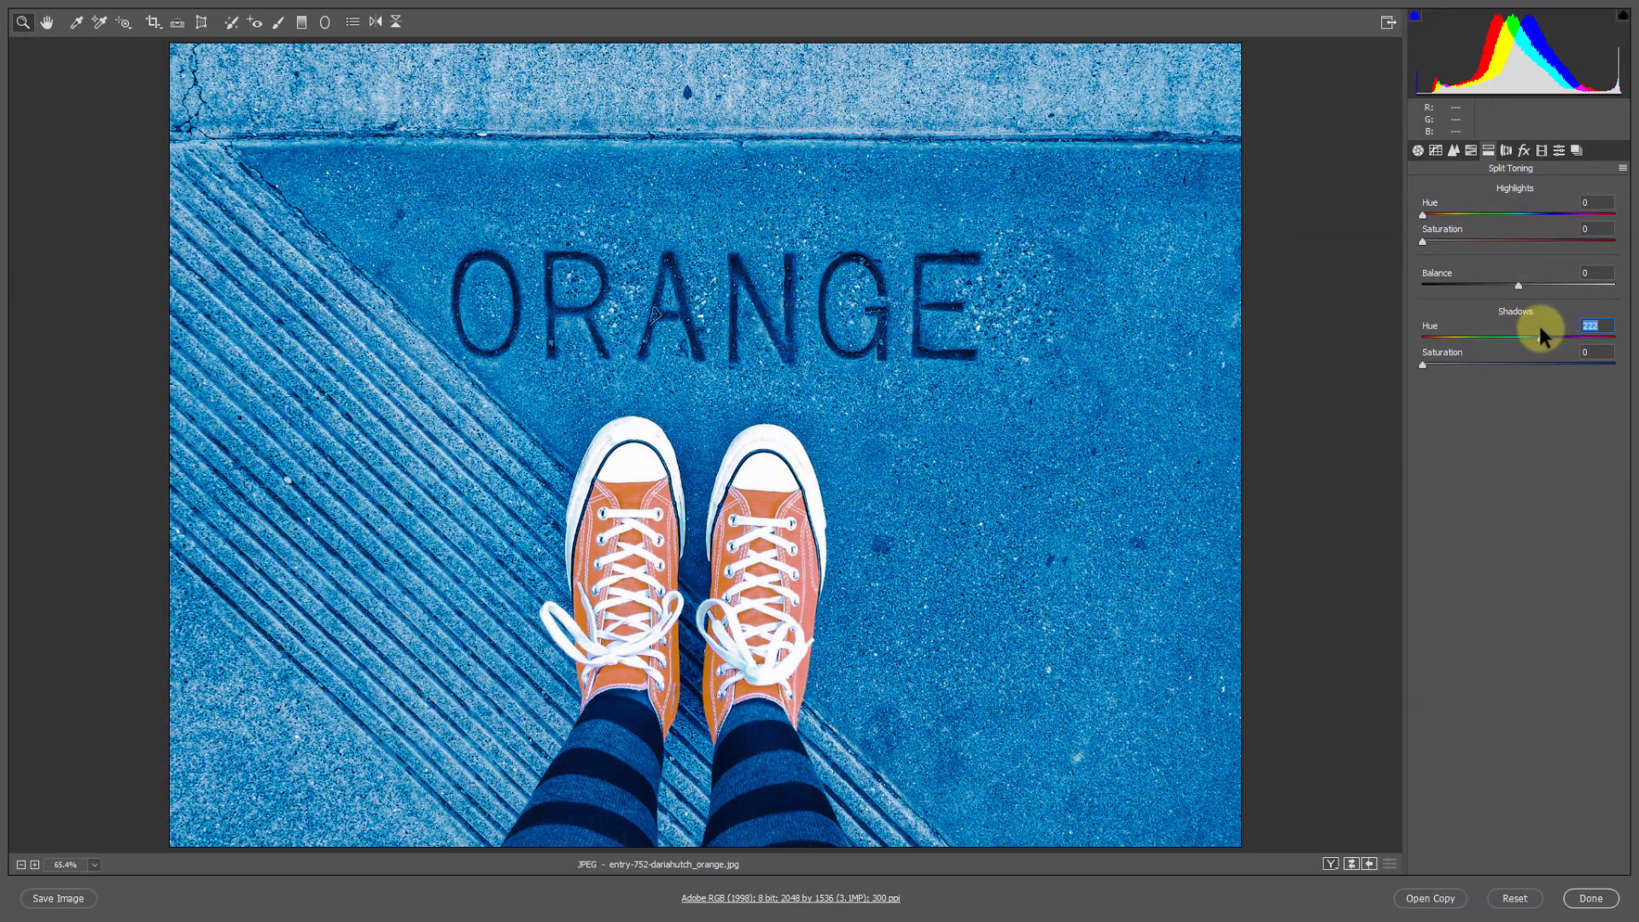
pyautogui.moveTo(1538, 333); pyautogui.dragTo(1537, 333)
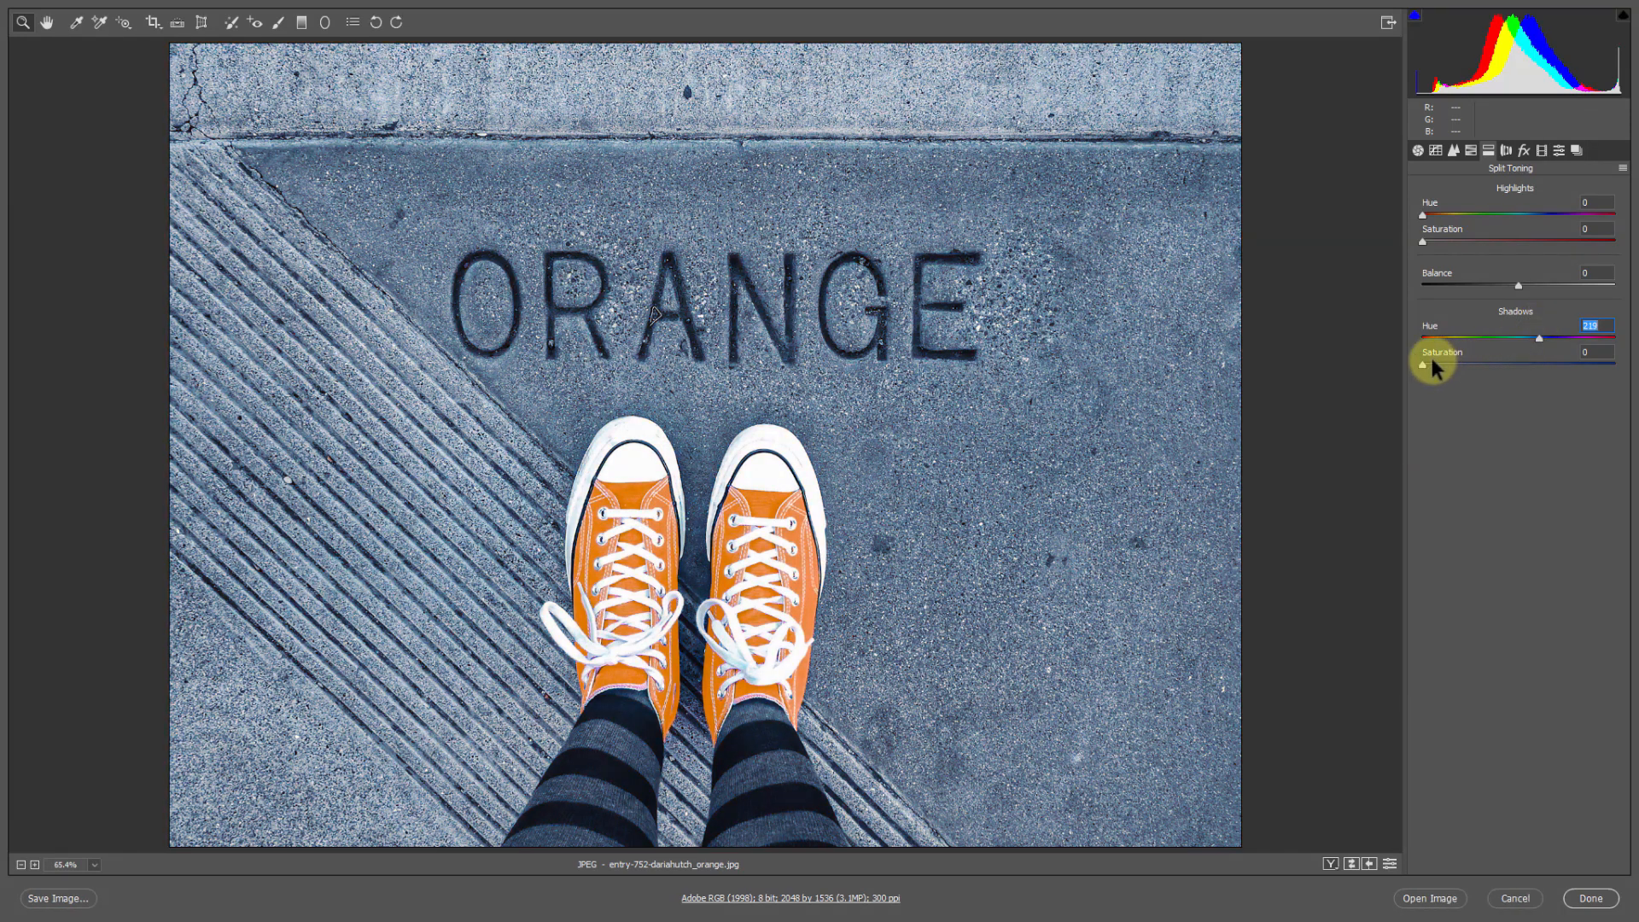
pyautogui.moveTo(1422, 365); pyautogui.dragTo(1453, 355)
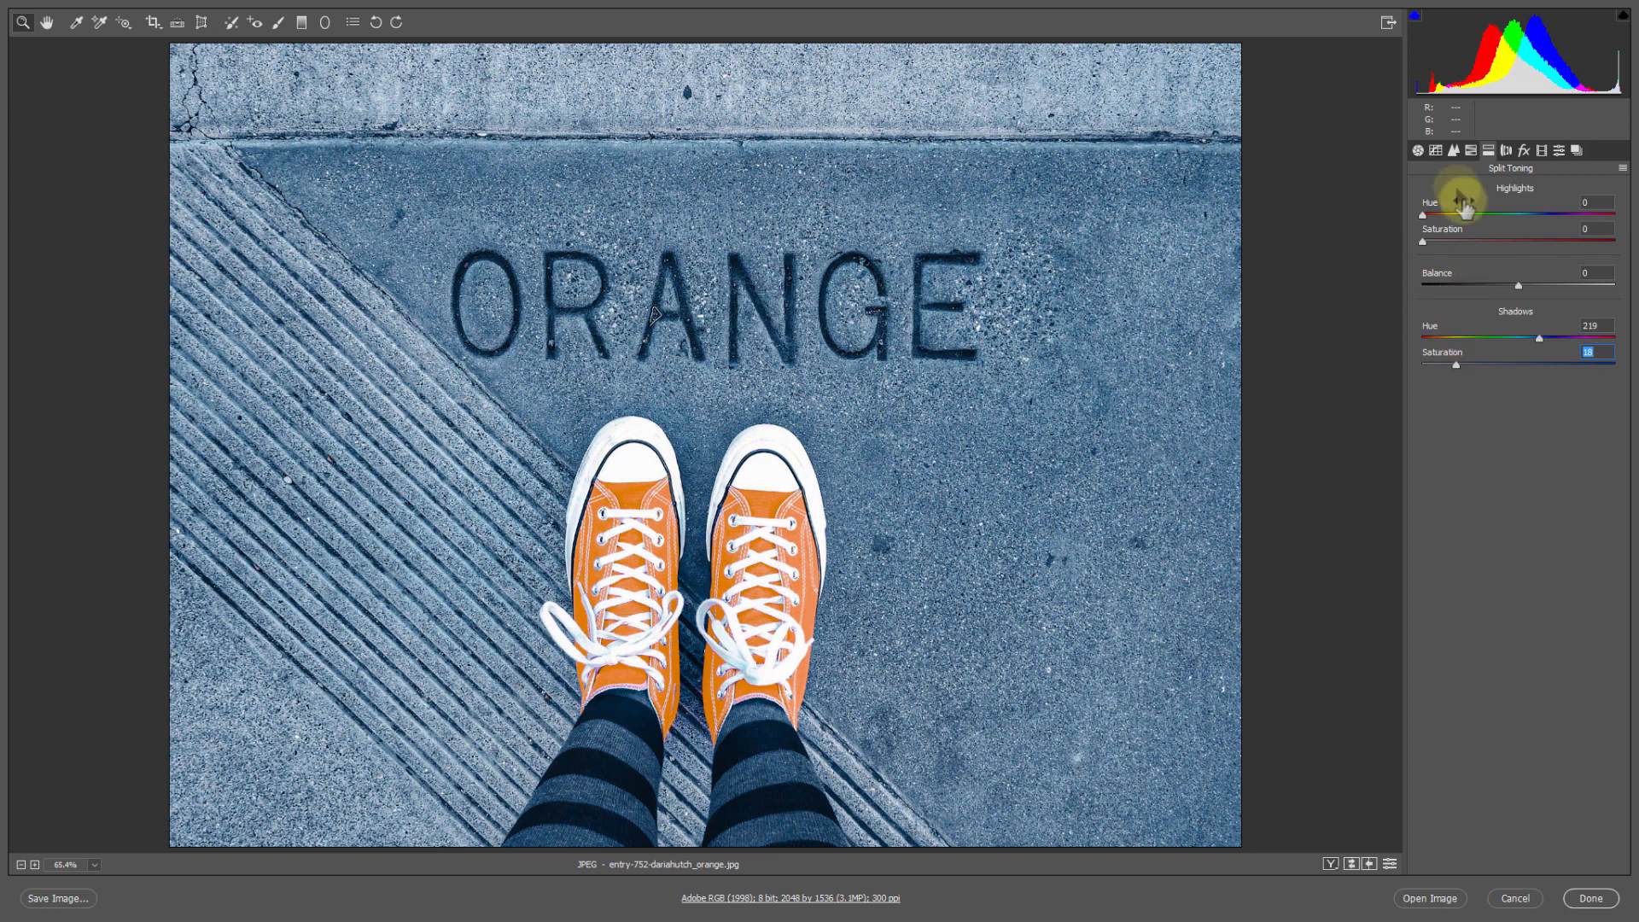
# Step: Compare the sneakers photo repeatedly before and after the basic, HSL and split toning edits, and return to Bridge
pyautogui.click(1418, 150)
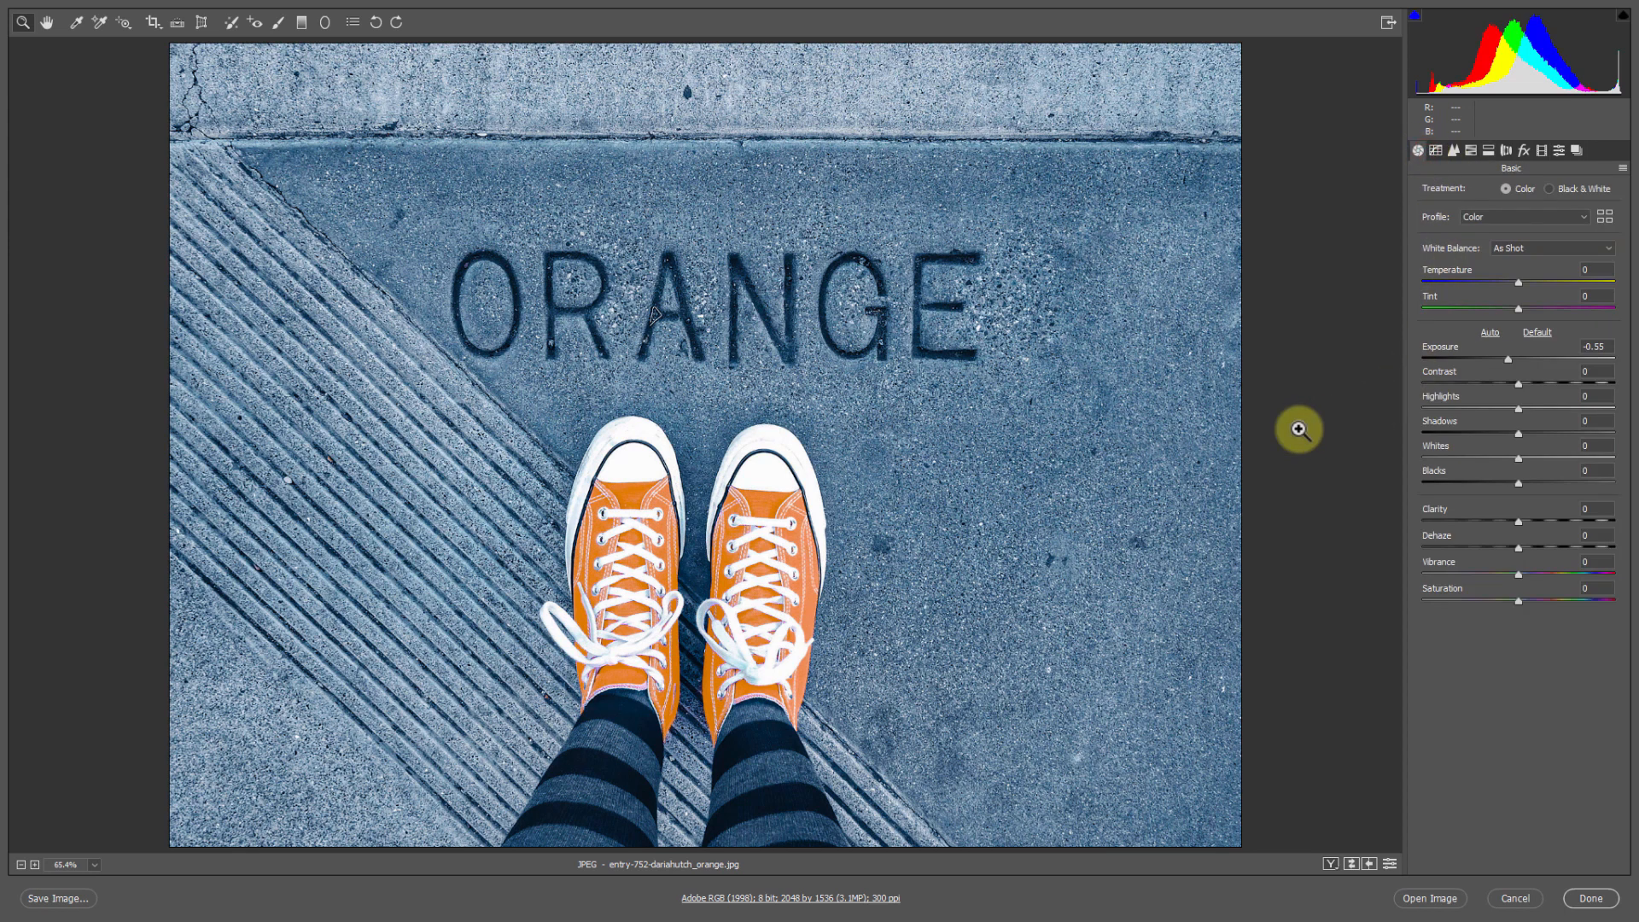
pyautogui.press('p')
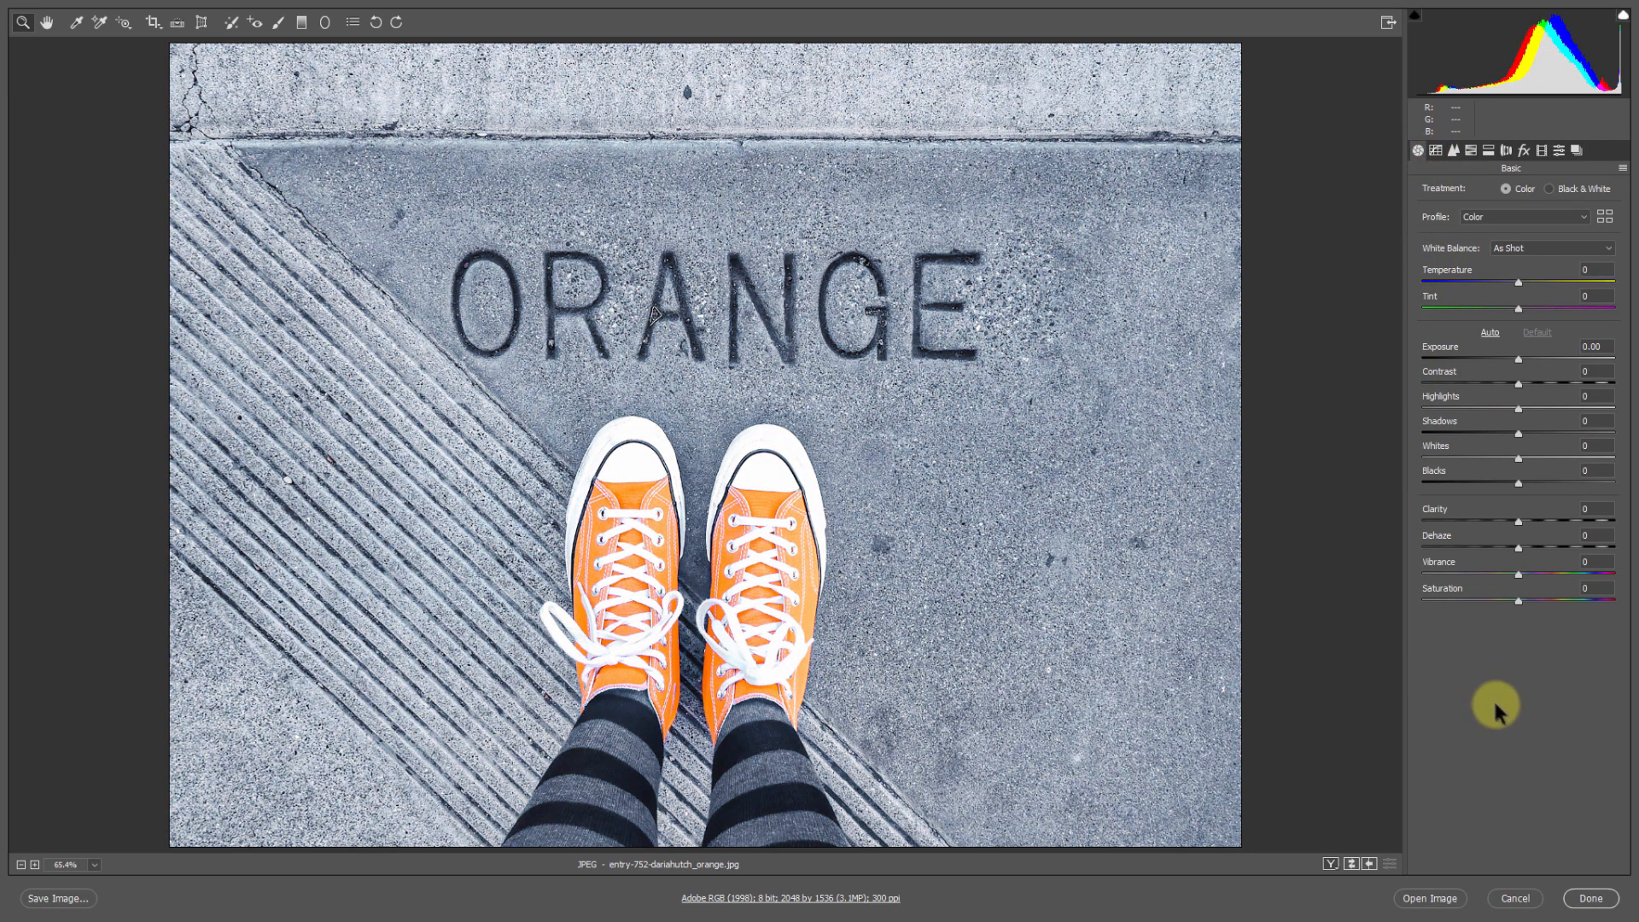
pyautogui.press('p')
pyautogui.press('p')
pyautogui.press('p')
pyautogui.press('p')
pyautogui.press('p')
pyautogui.press('p')
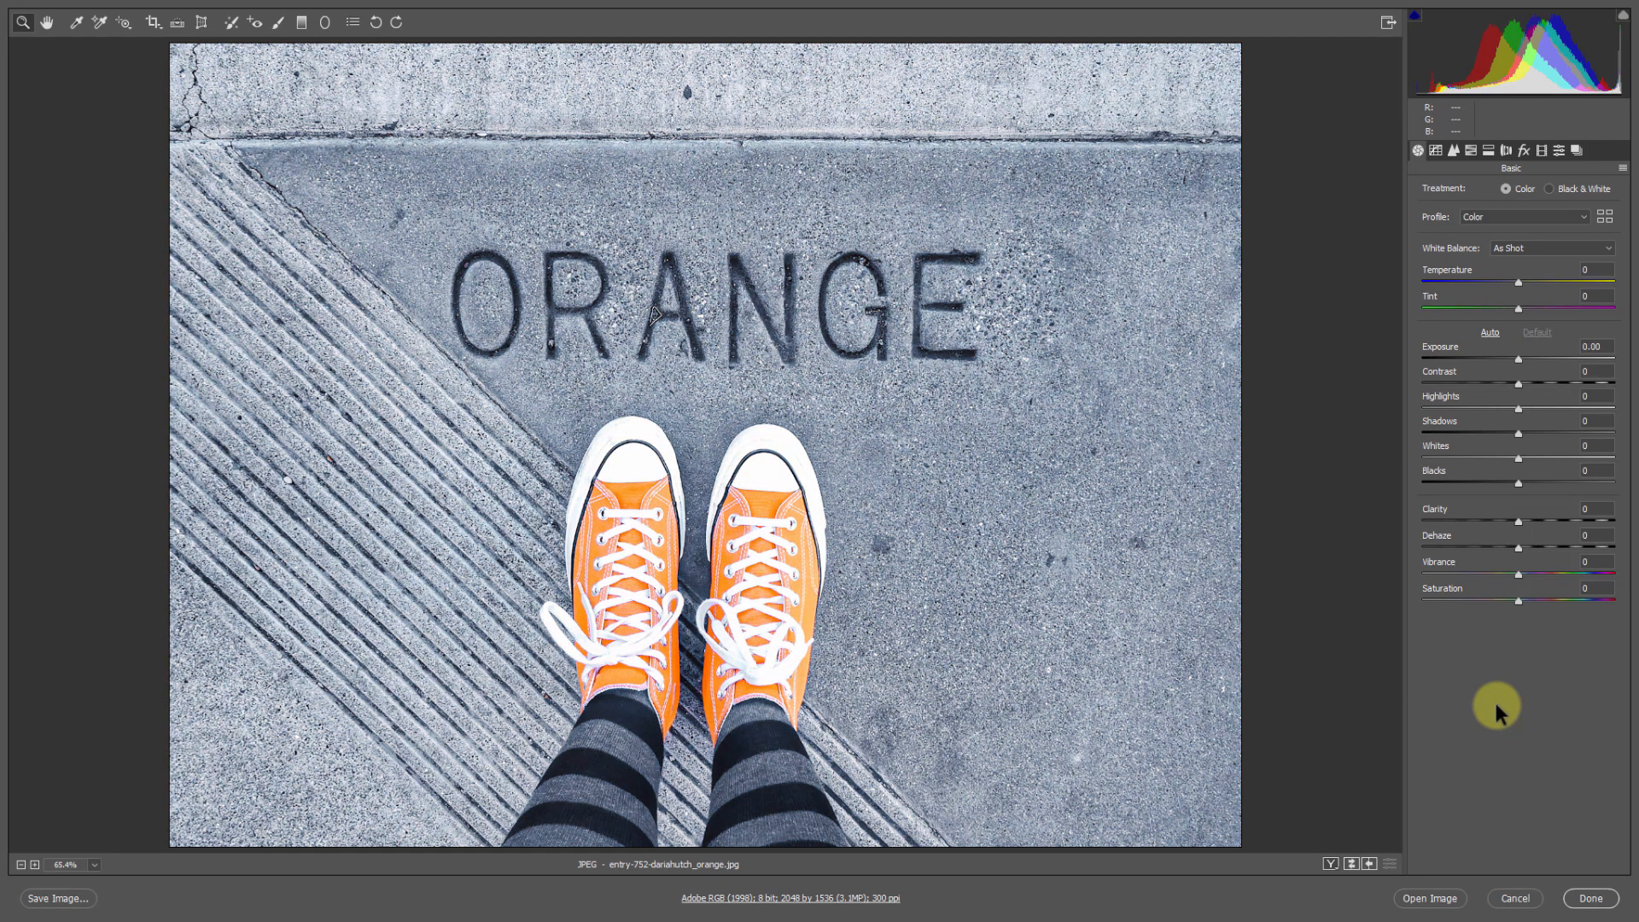
pyautogui.press('p')
pyautogui.press('p')
pyautogui.press('p')
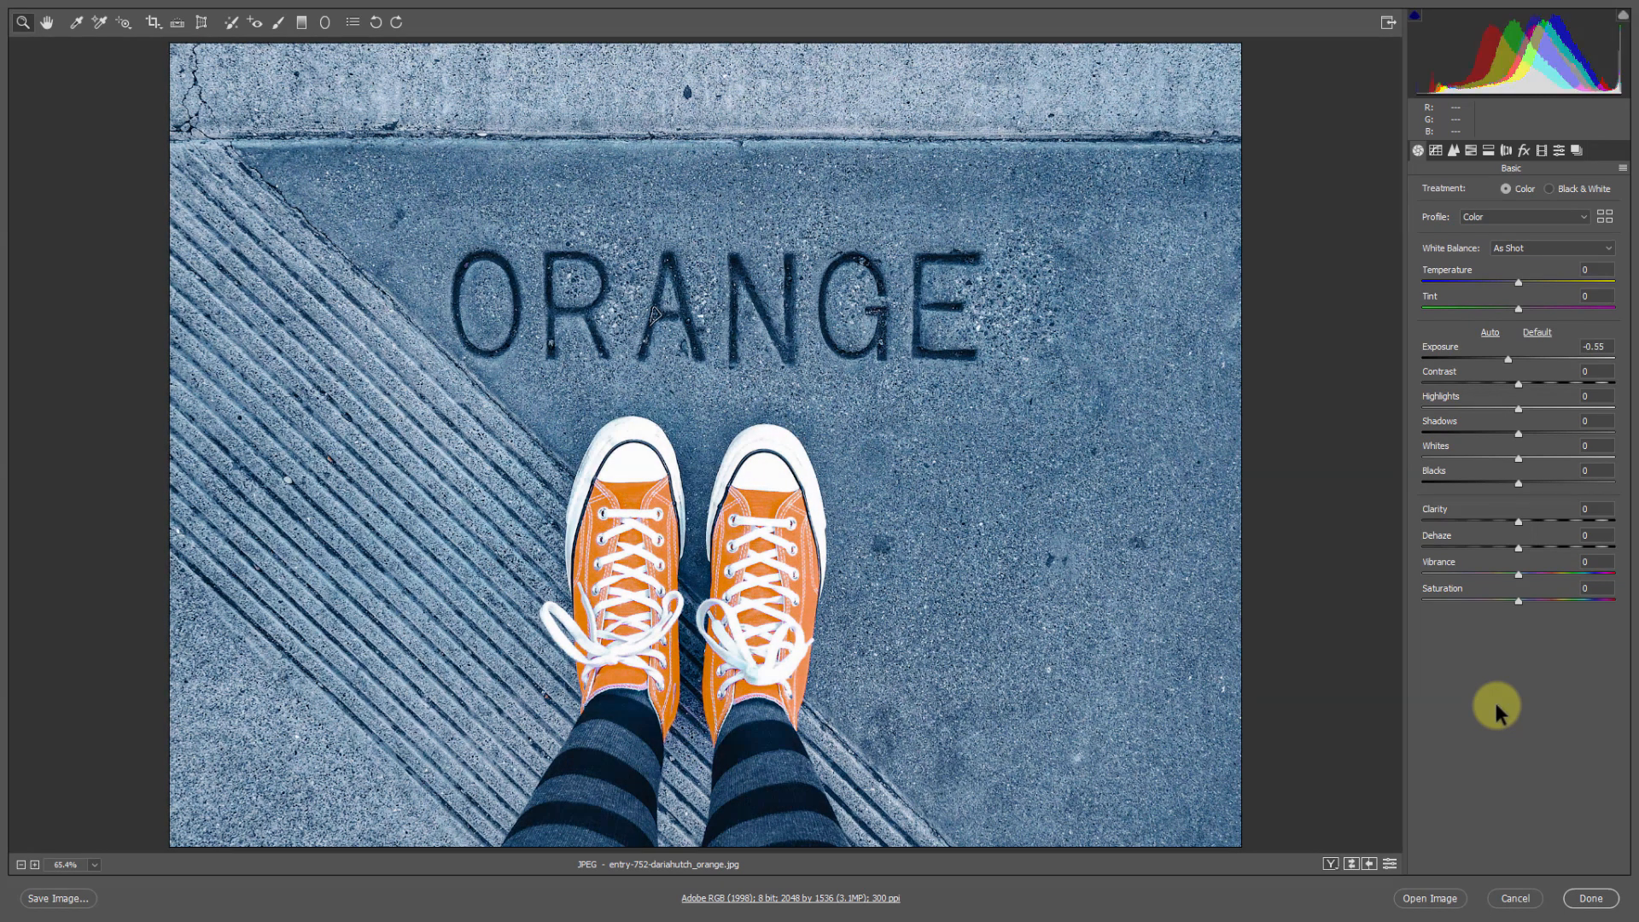
pyautogui.press('p')
pyautogui.press('p')
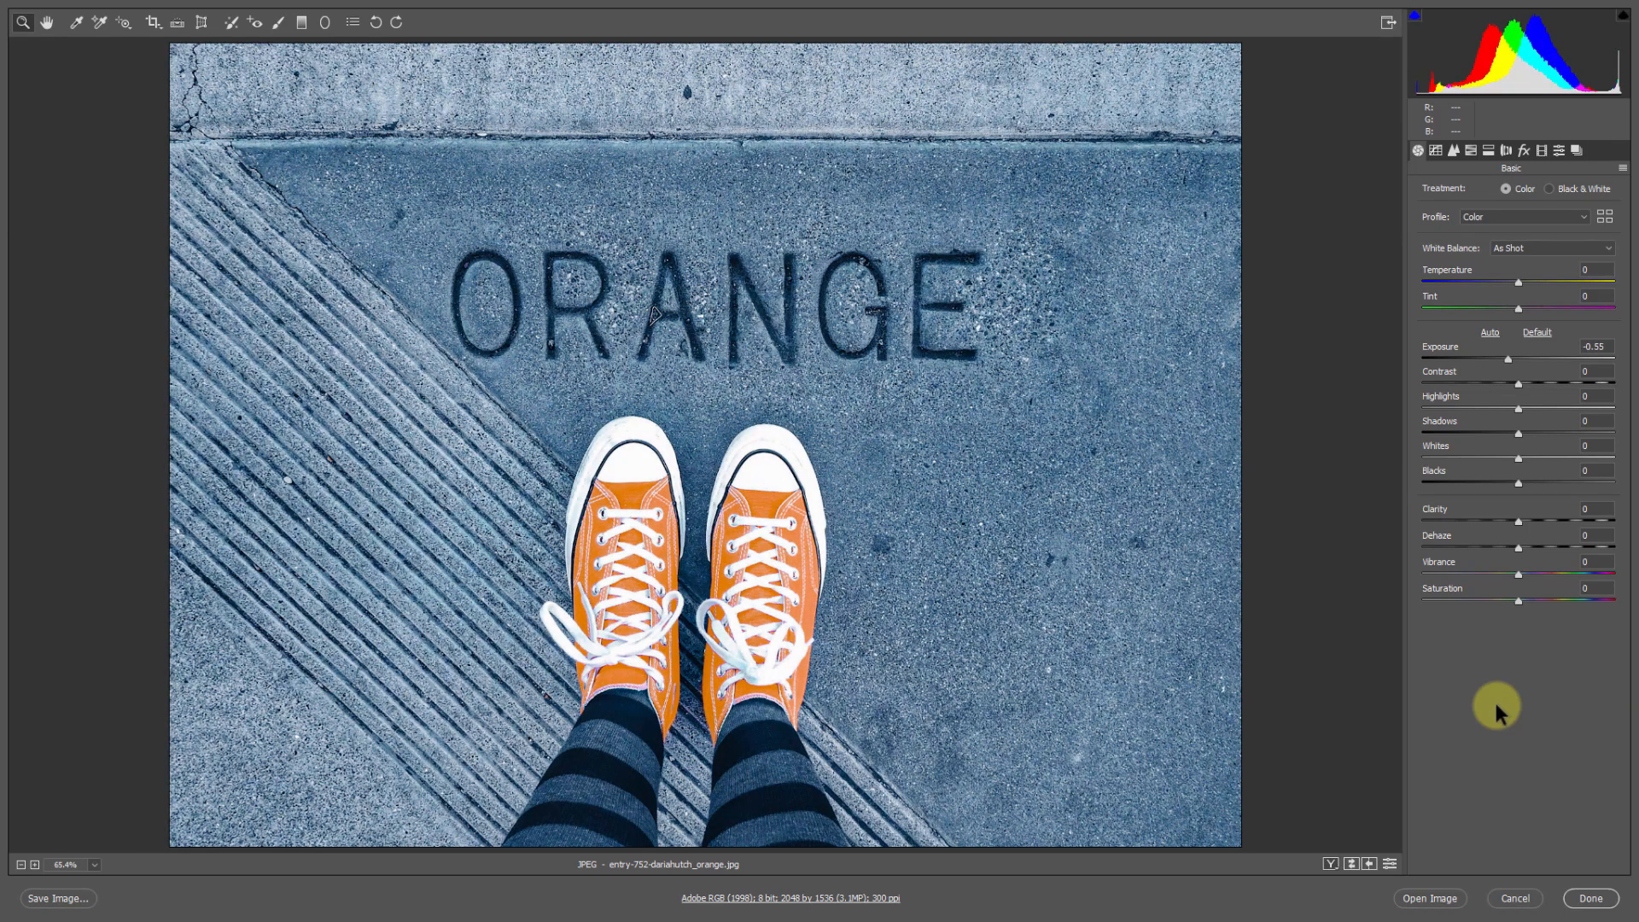
pyautogui.press('p')
pyautogui.press('p')
pyautogui.press('Return')
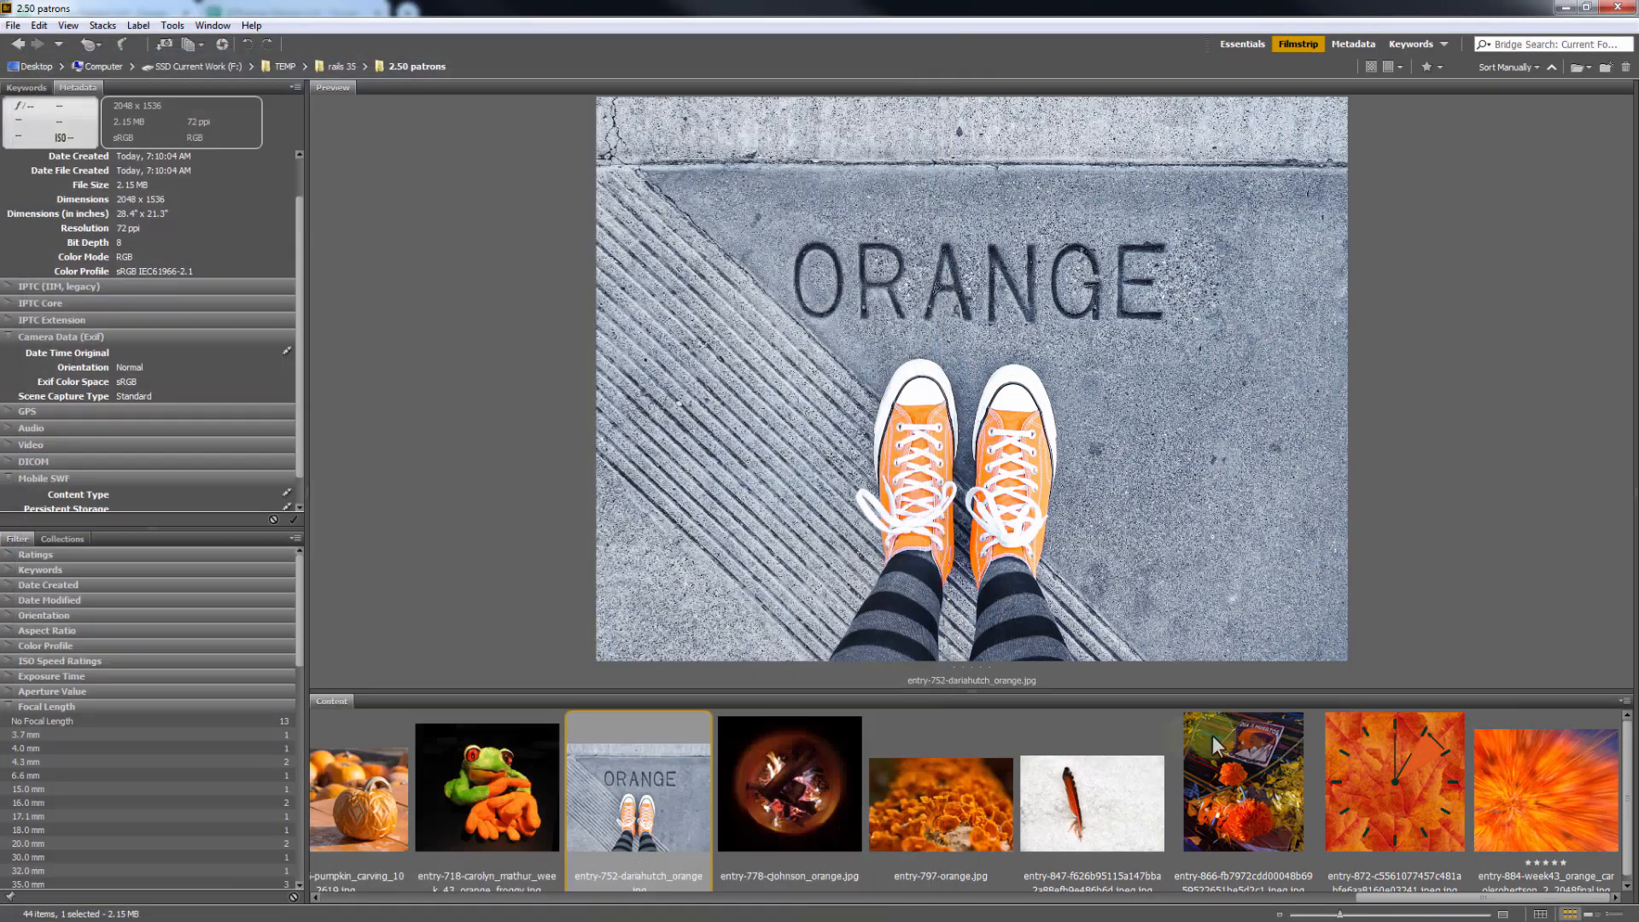
# Step: Go back to the beginning of the filmstrip and select all the photo entries in the folder
pyautogui.doubleClick(663, 816)
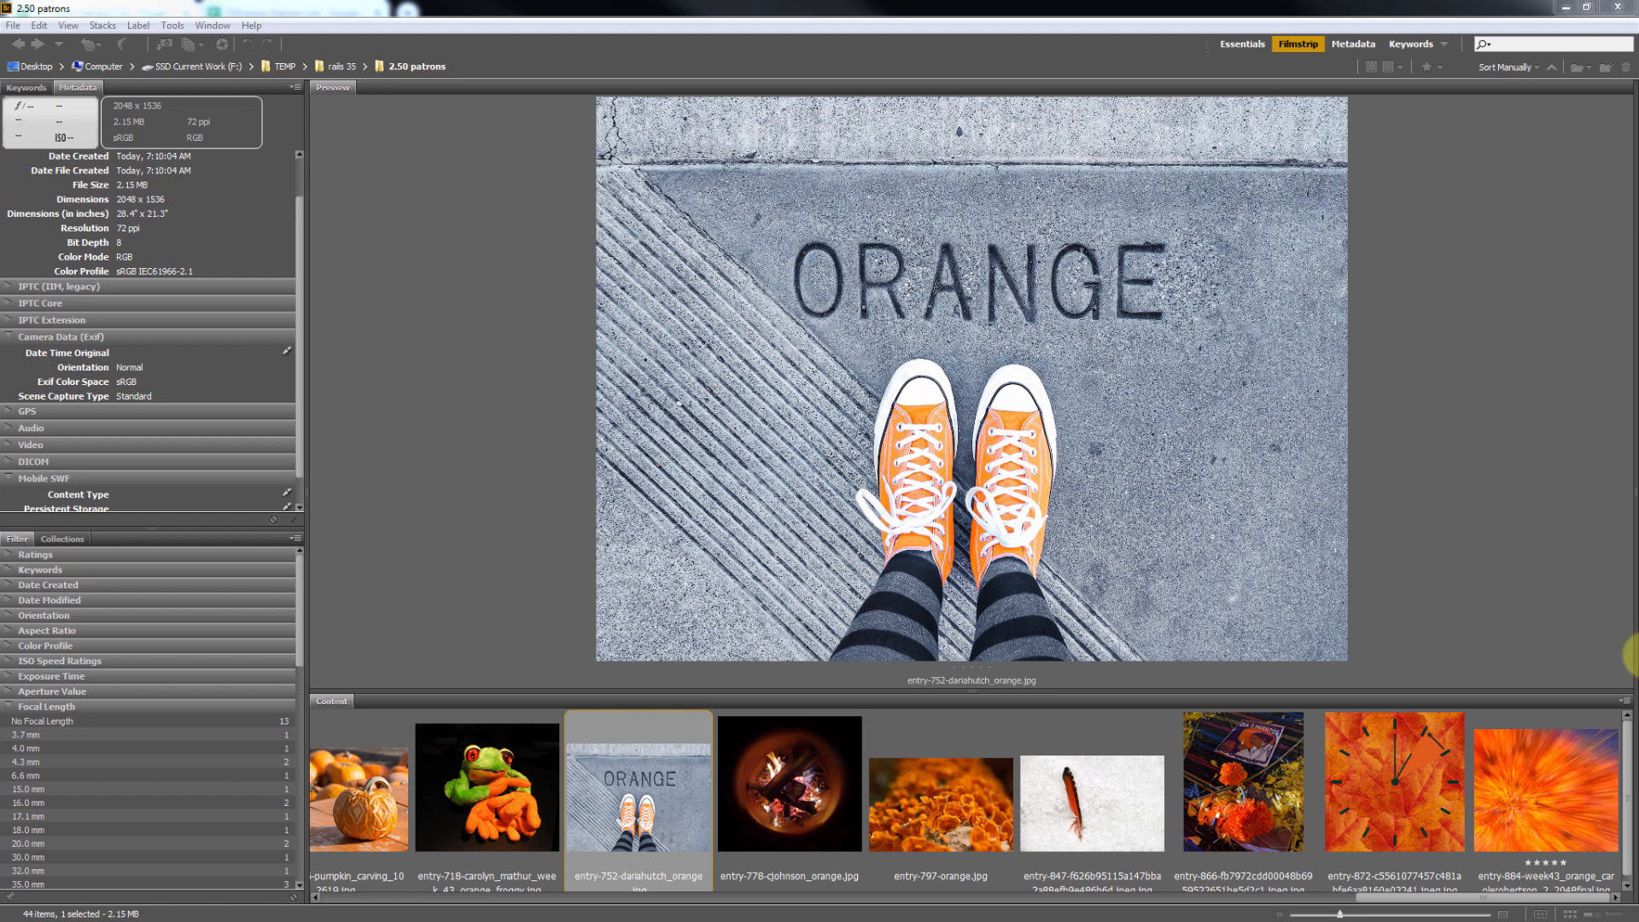
pyautogui.hscroll(-15, 690, 789)
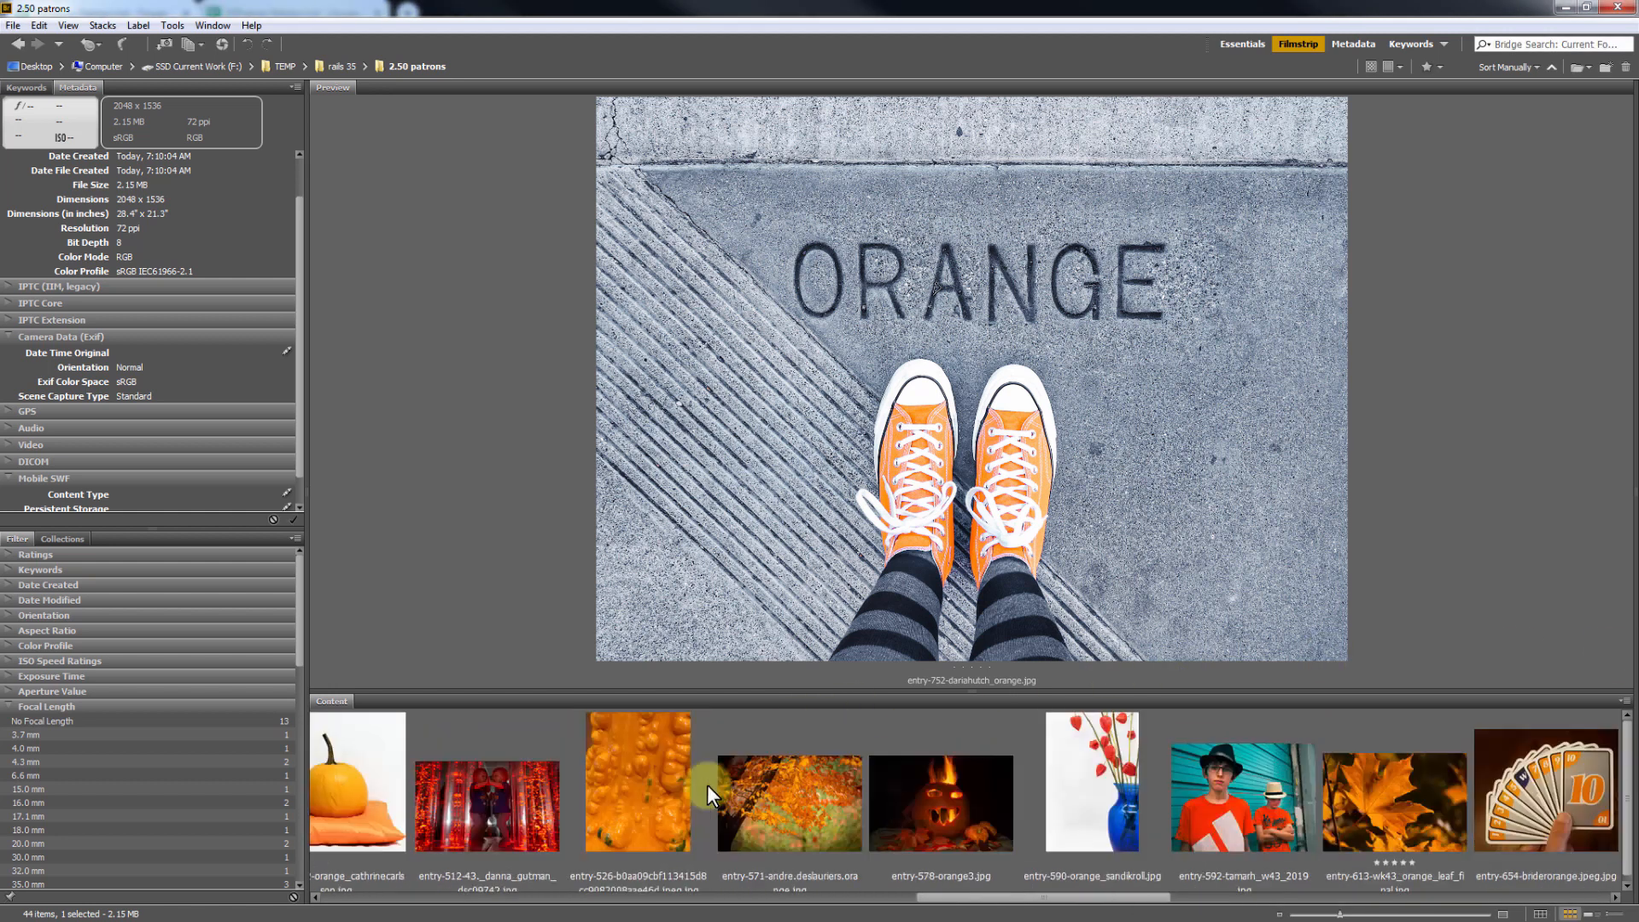
pyautogui.hscroll(-3, 729, 766)
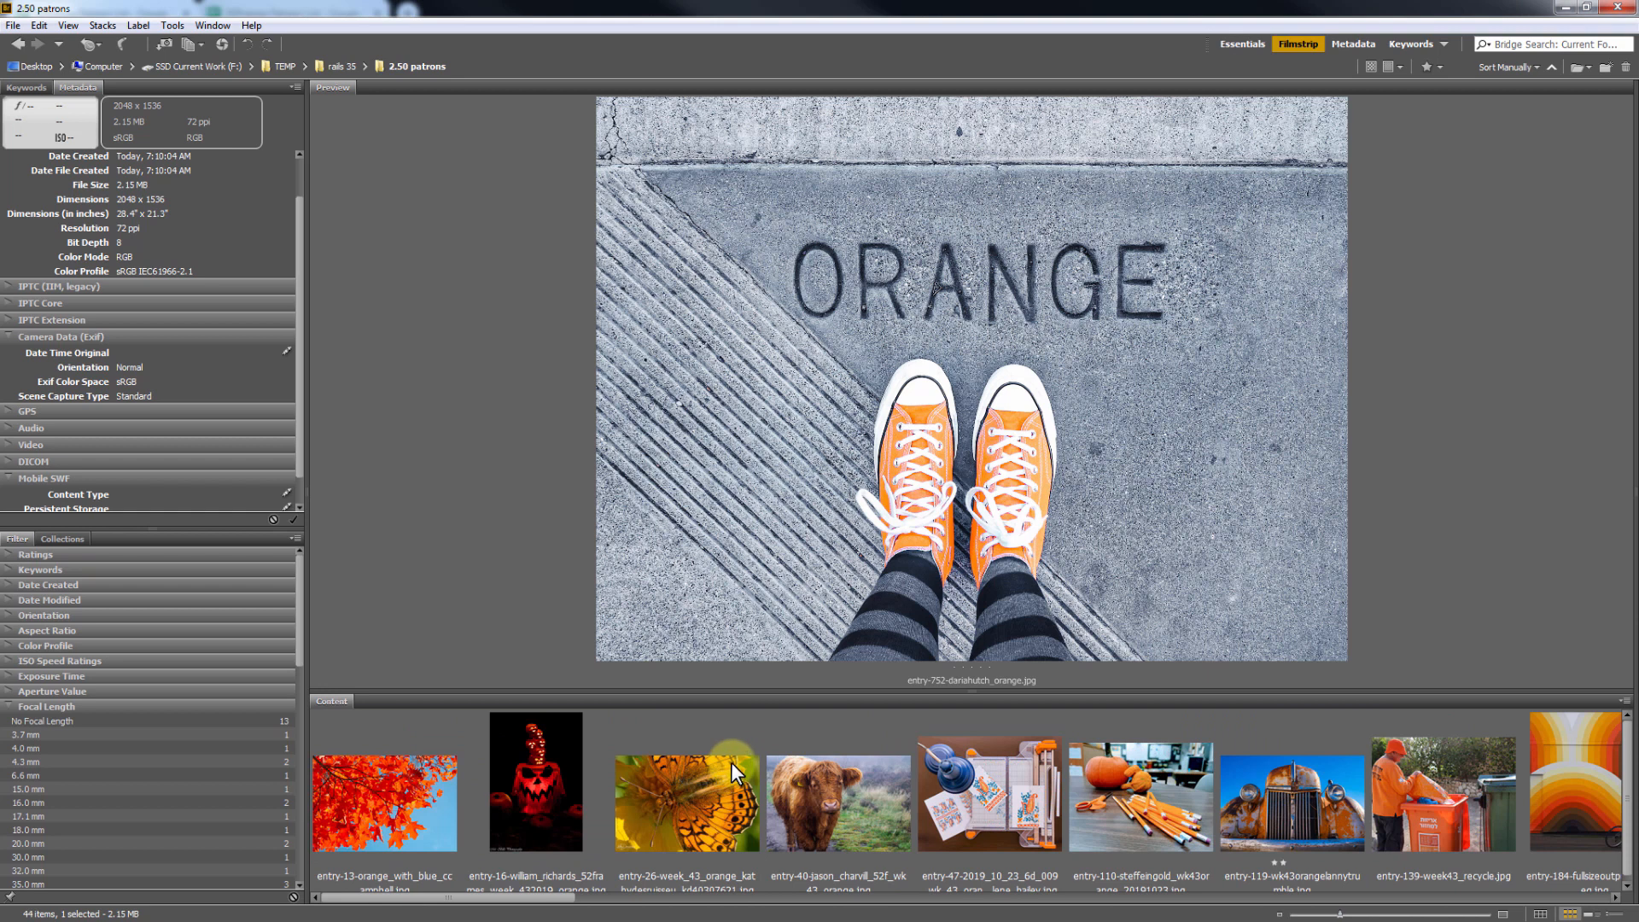
pyautogui.hotkey('ctrl', 'a')
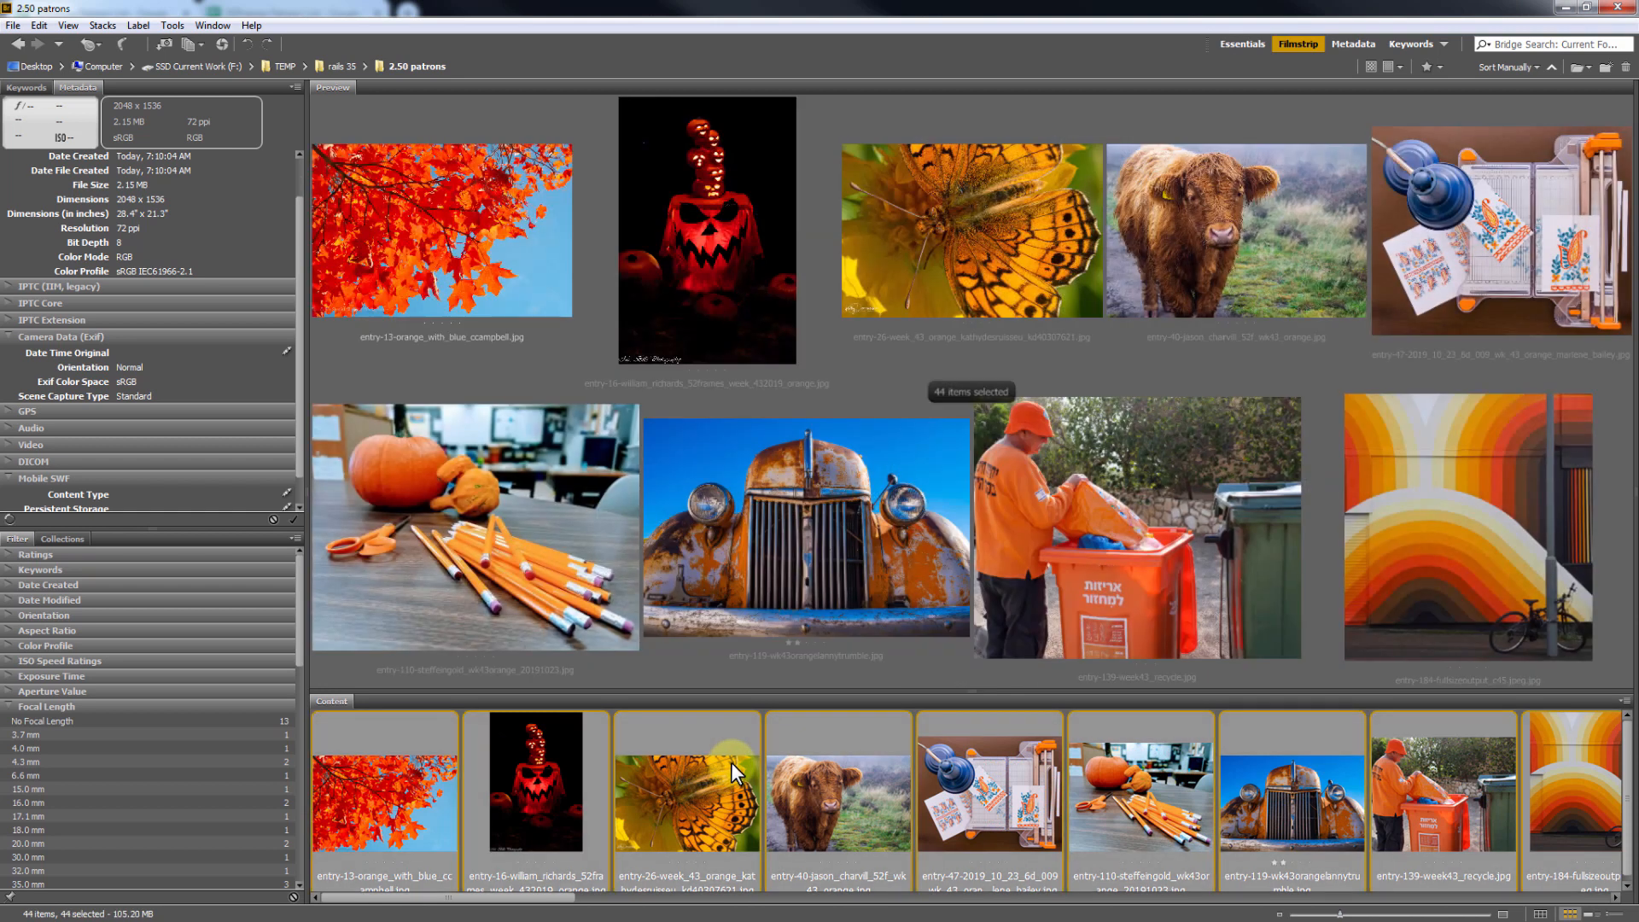